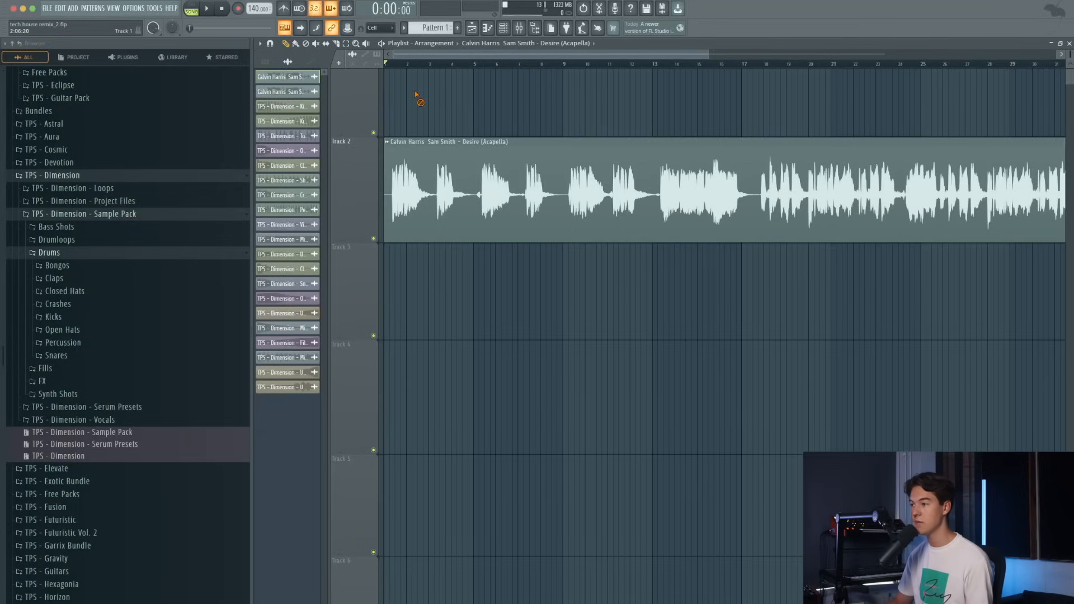
- Turn on the metronome and play the opening of the Desire acapella clip to check its timing
scroll(439, 95, "up", 2)
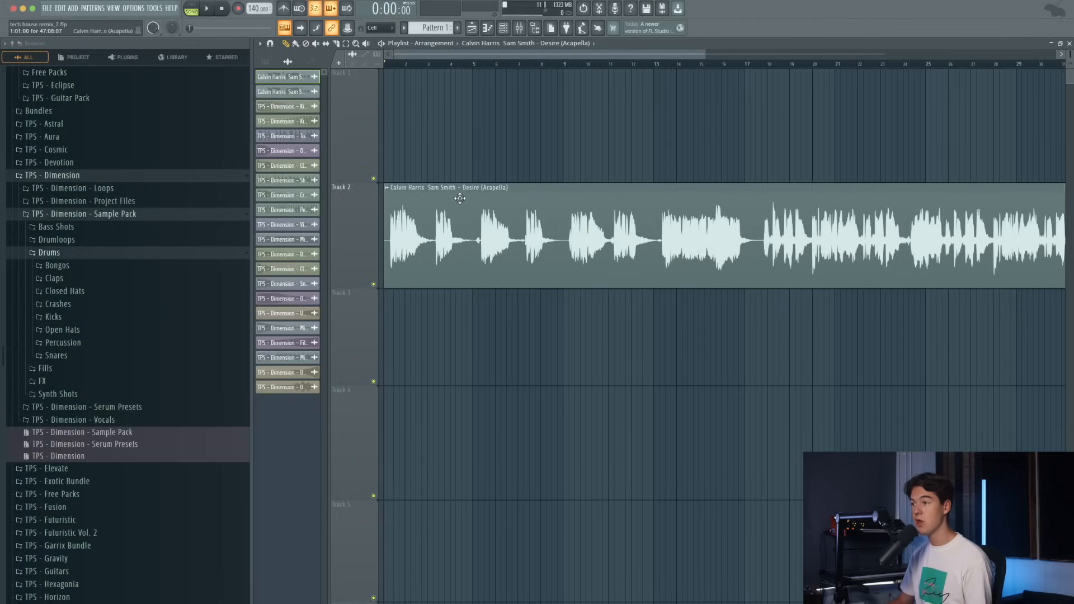
scroll(258, 9, "down", 1)
scroll(258, 8, "up", 1)
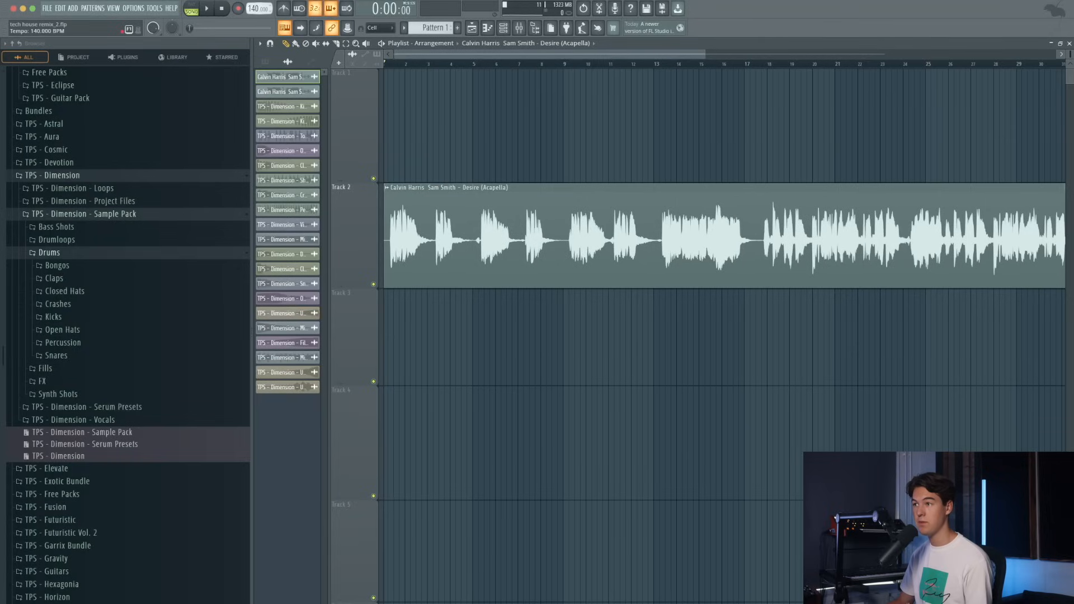
scroll(381, 240, "up", 2)
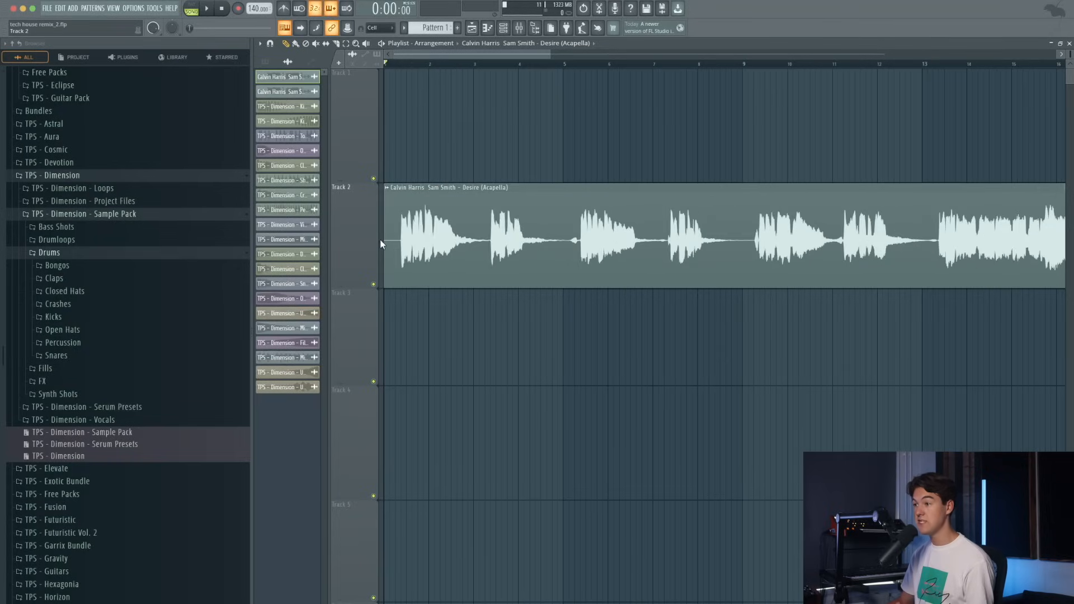
left_click(284, 9)
scroll(361, 218, "up", 3)
scroll(386, 226, "up", 2)
scroll(465, 284, "down", 1)
key("space")
left_click_drag(478, 273, 495, 275)
key("space")
- Play the acapella against the metronome again and place the playback position at bar 17
left_click(284, 9)
key("space")
scroll(427, 286, "down", 4)
scroll(421, 281, "up", 4)
key("space")
left_click(679, 64)
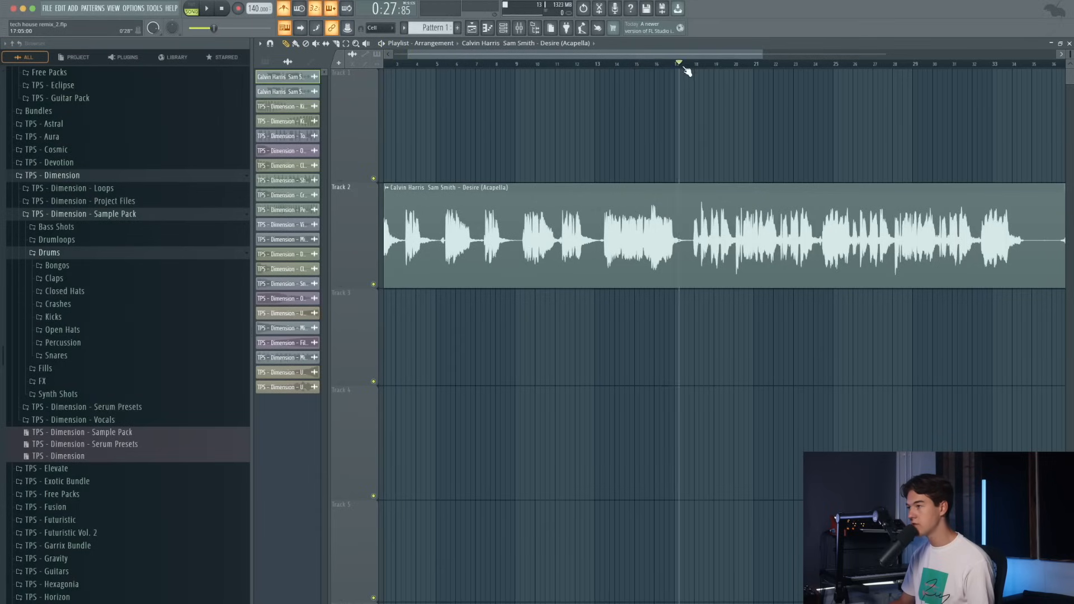
- Trim the start of the acapella clip on Track 2 to bar 17 and play the vocal from there
scroll(687, 71, "down", 2)
left_click_drag(386, 264, 561, 266)
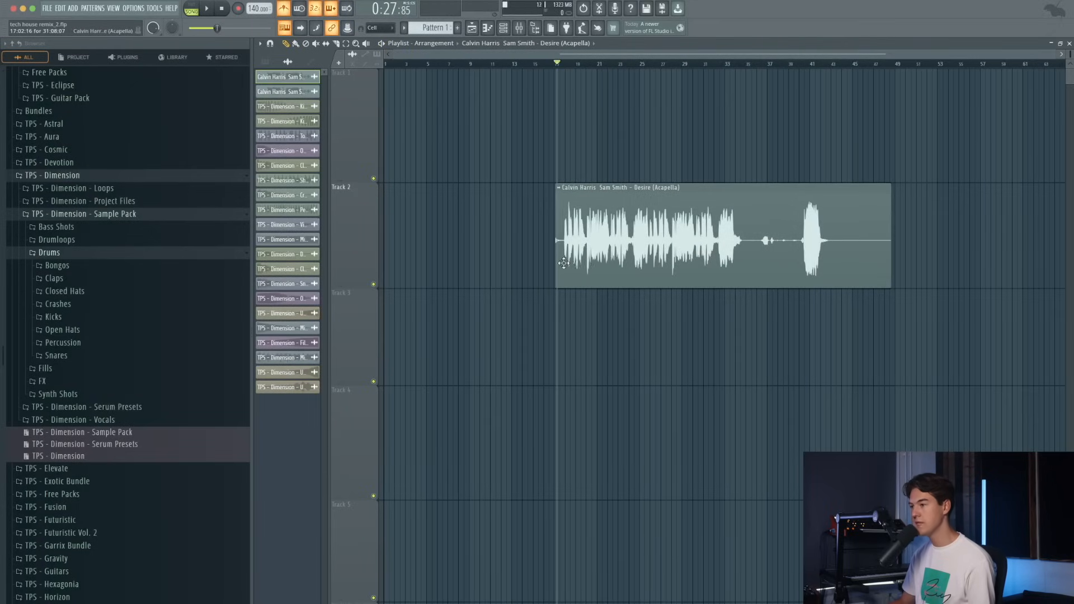
key("space")
scroll(563, 263, "up", 4)
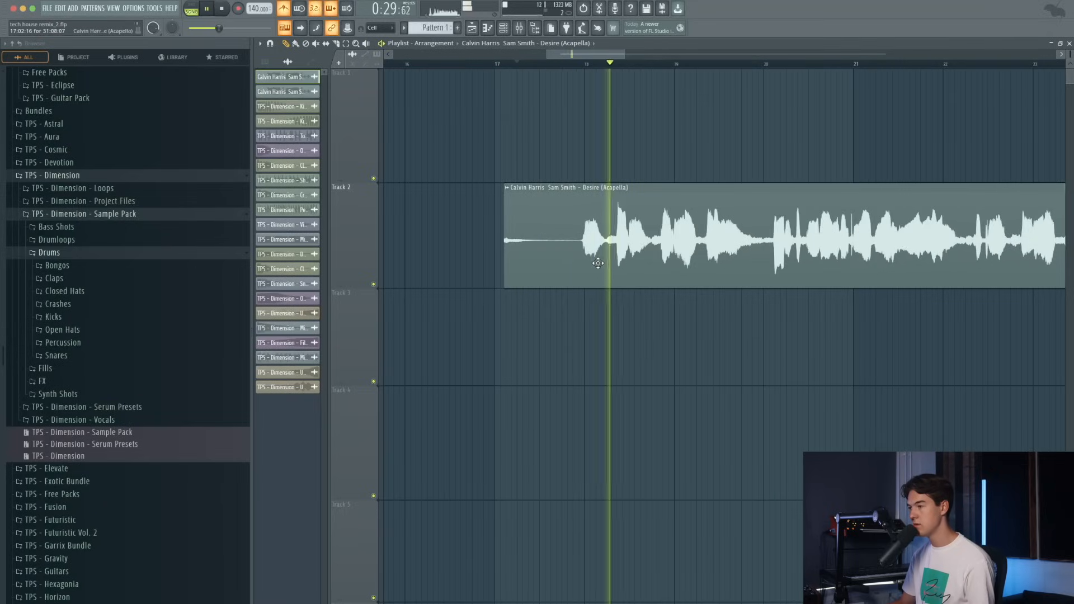
scroll(598, 263, "up", 1)
scroll(621, 246, "up", 2)
key("space")
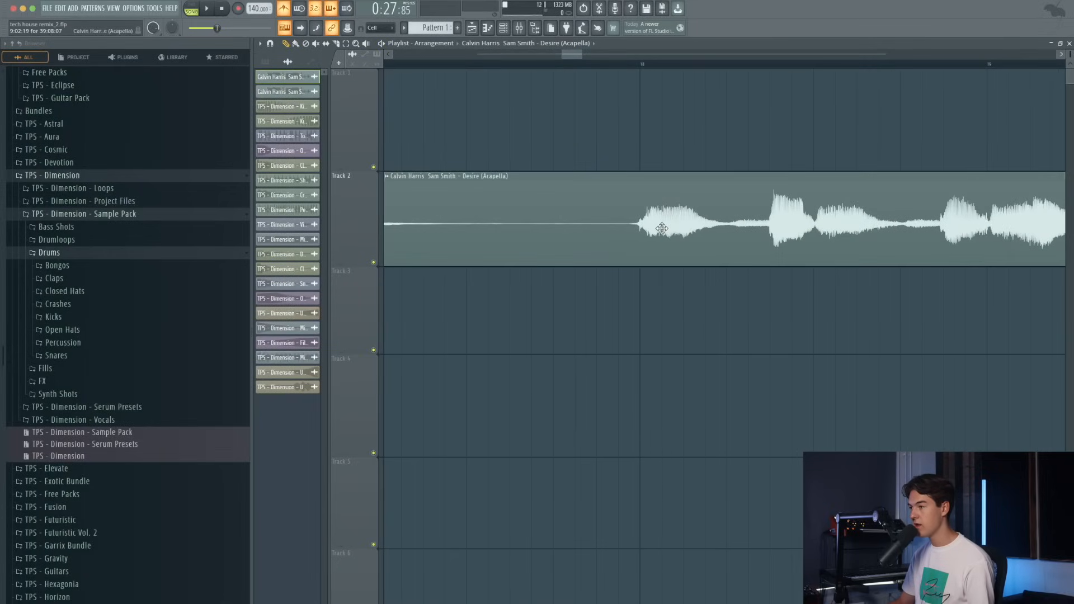
- Set the time-stretching mode of the acapella audio clip to Stretch instead of Resample
scroll(637, 231, "down", 3)
scroll(637, 231, "down", 1)
double_click(626, 203)
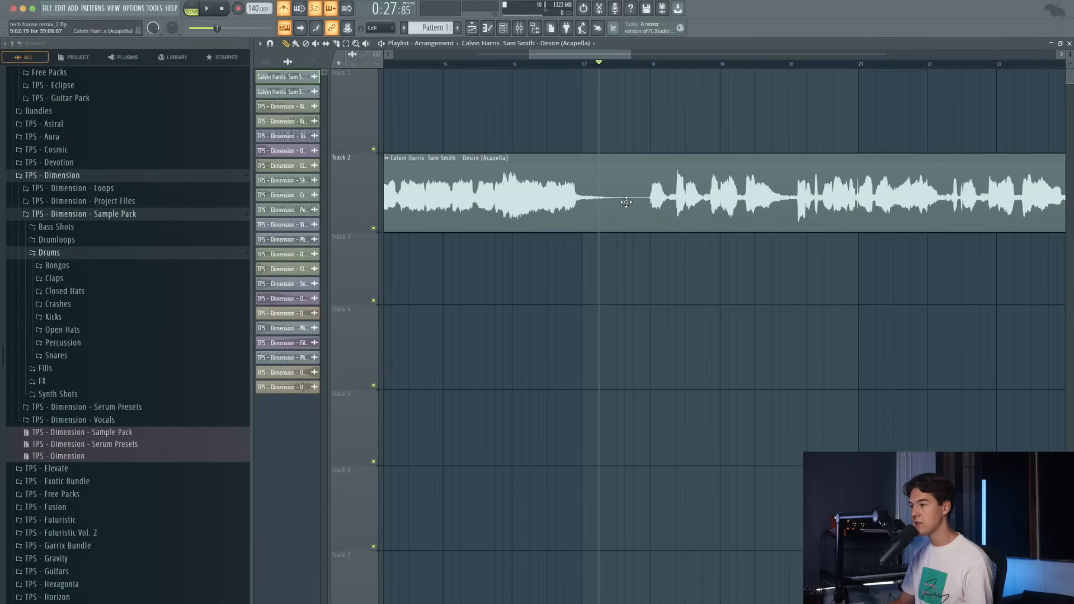
left_click_drag(404, 102, 462, 130)
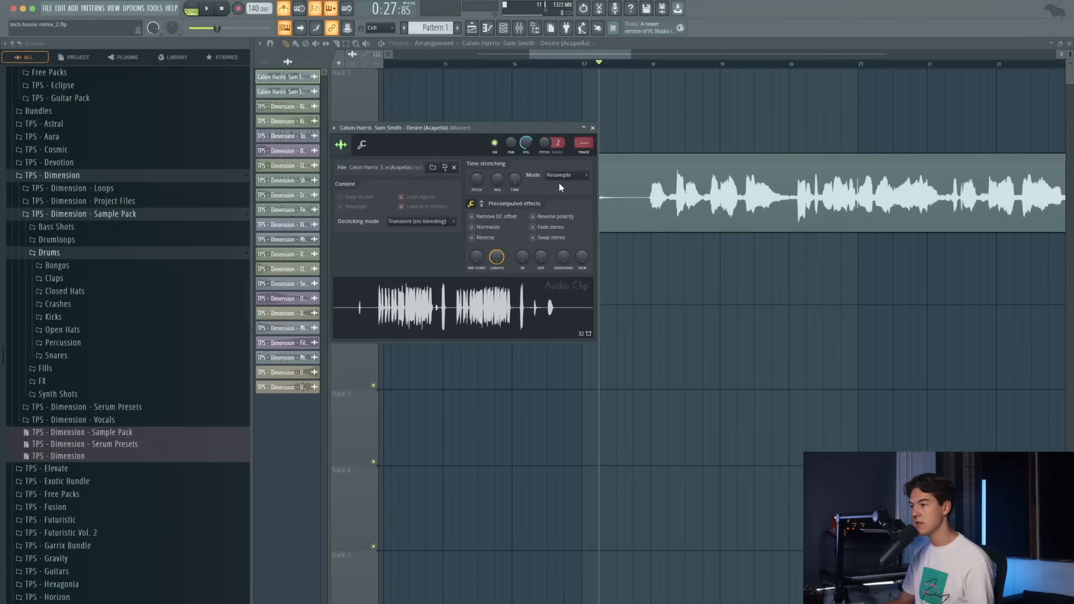
left_click(564, 178)
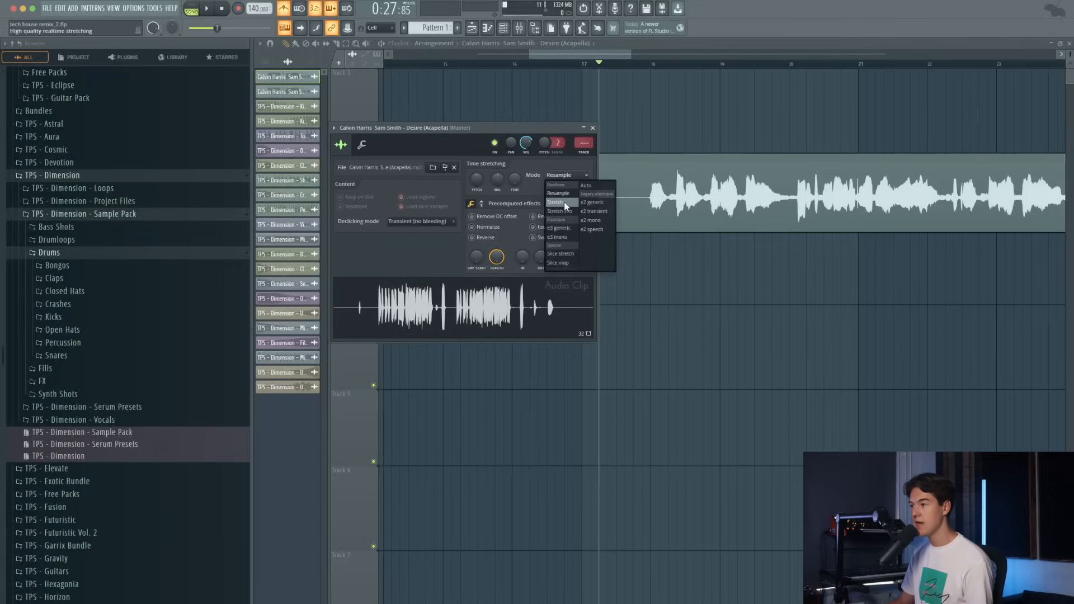
left_click(564, 202)
left_click(592, 127)
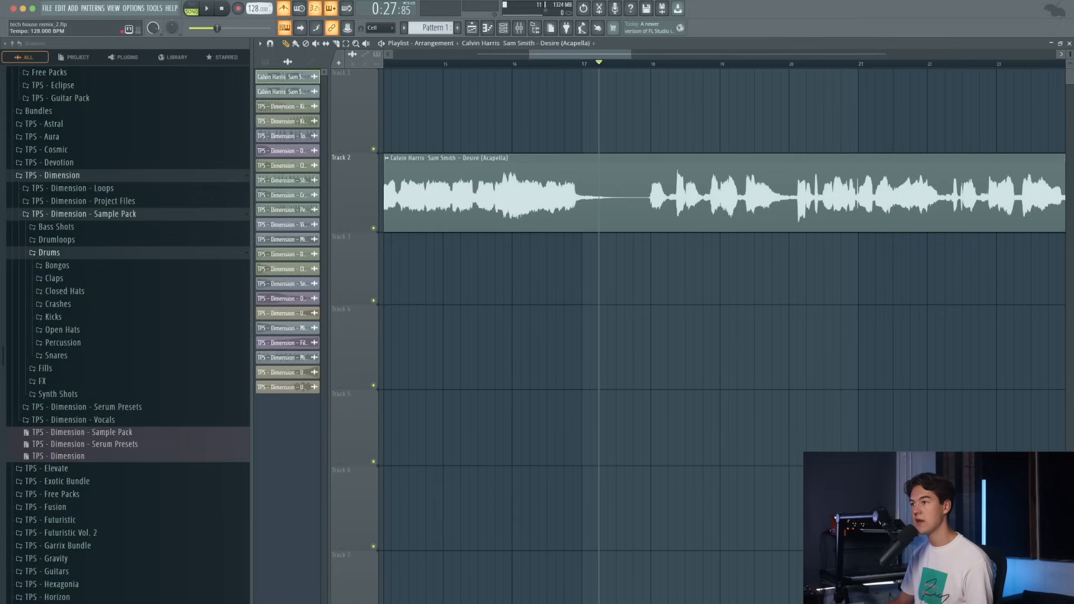
- Set the project tempo to 126 BPM and play the acapella from just before bar 18
right_click(725, 166)
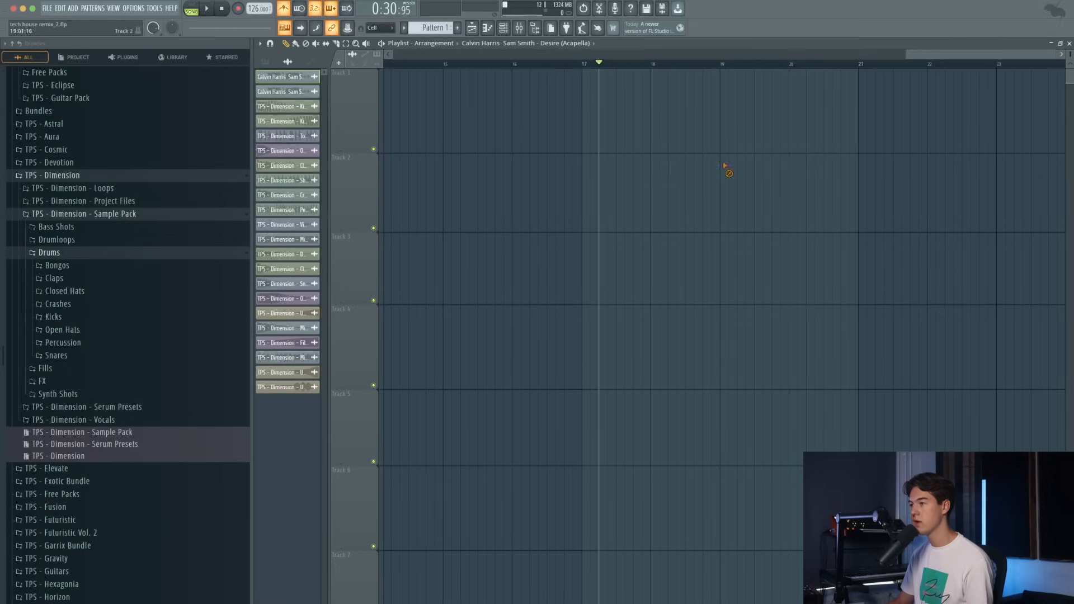
key("ctrl+z")
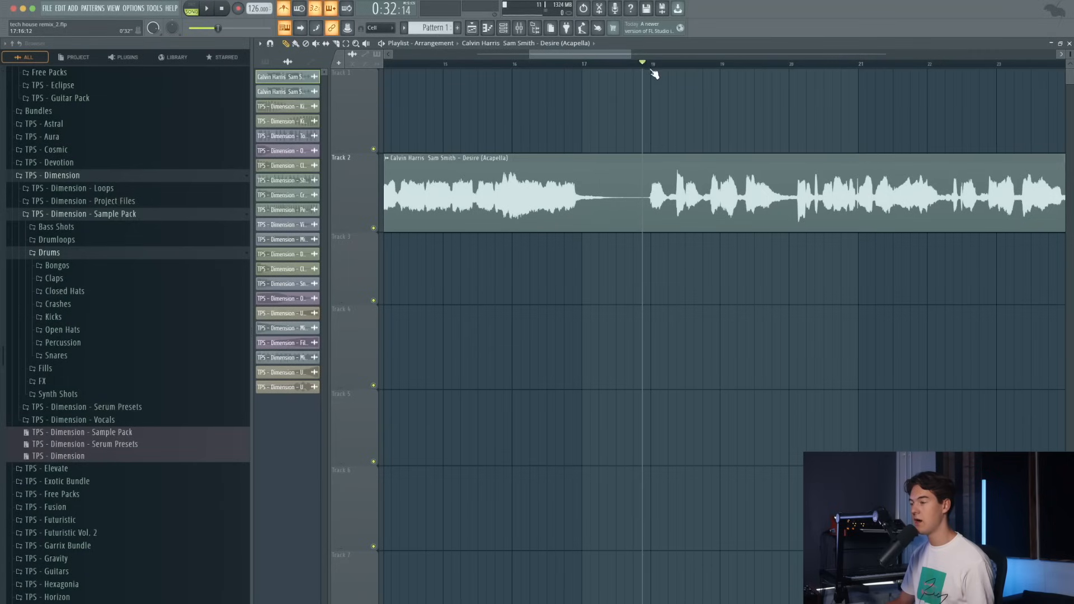
left_click_drag(628, 58, 641, 61)
key("space")
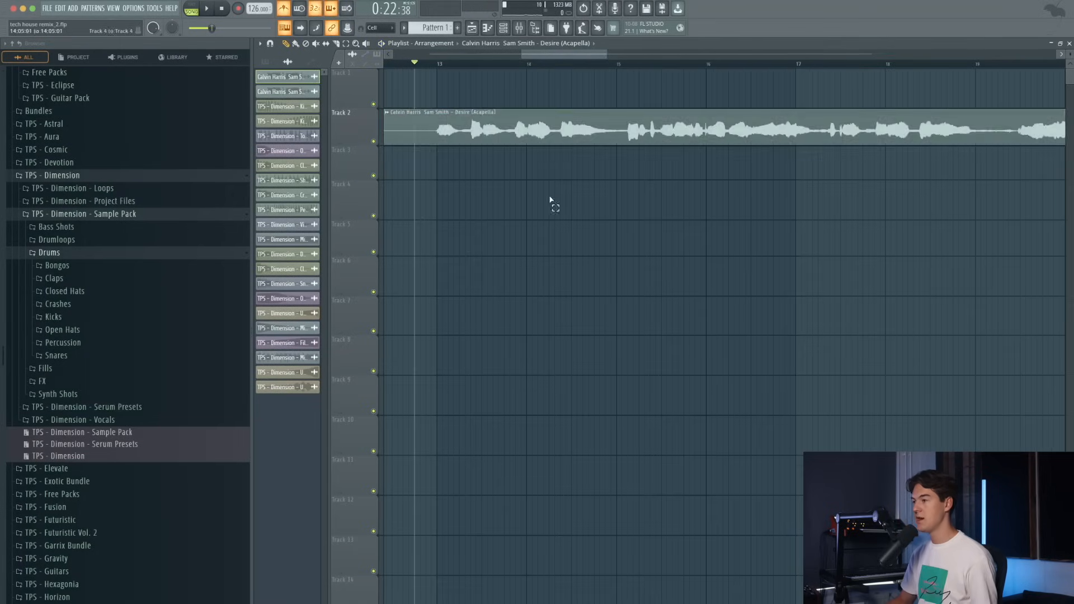
- Move the acapella clip up from Track 2 to Track 1 and clear the selection
key("ctrl+a")
key("shift+Up")
left_click(555, 167, "ctrl")
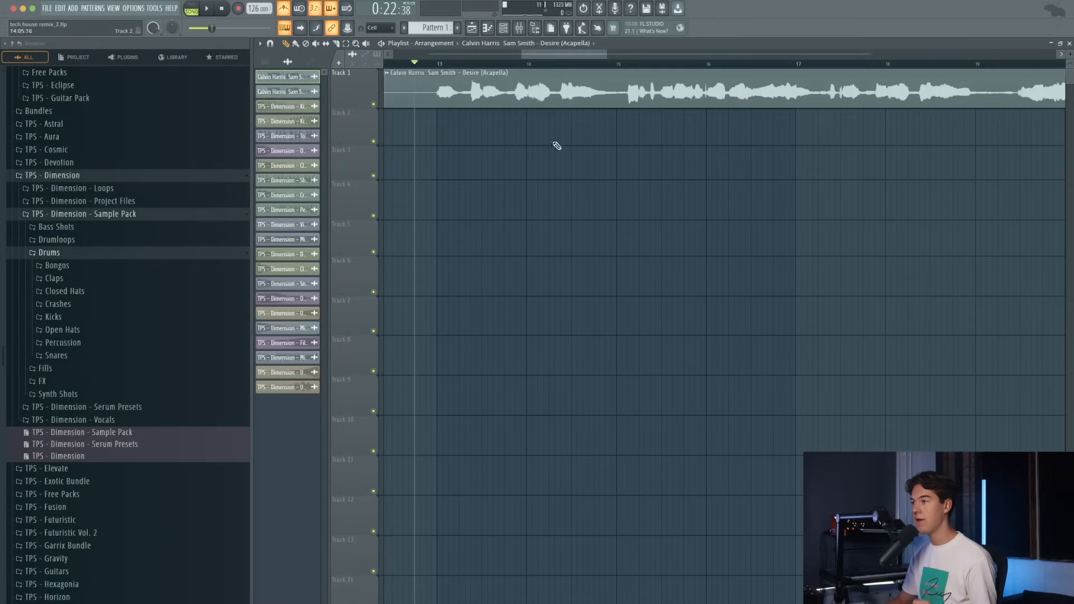
- Filter the channel rack to Unsorted, select the first Serum channel and review its BS - Always preset
left_click(503, 27)
left_click(431, 86)
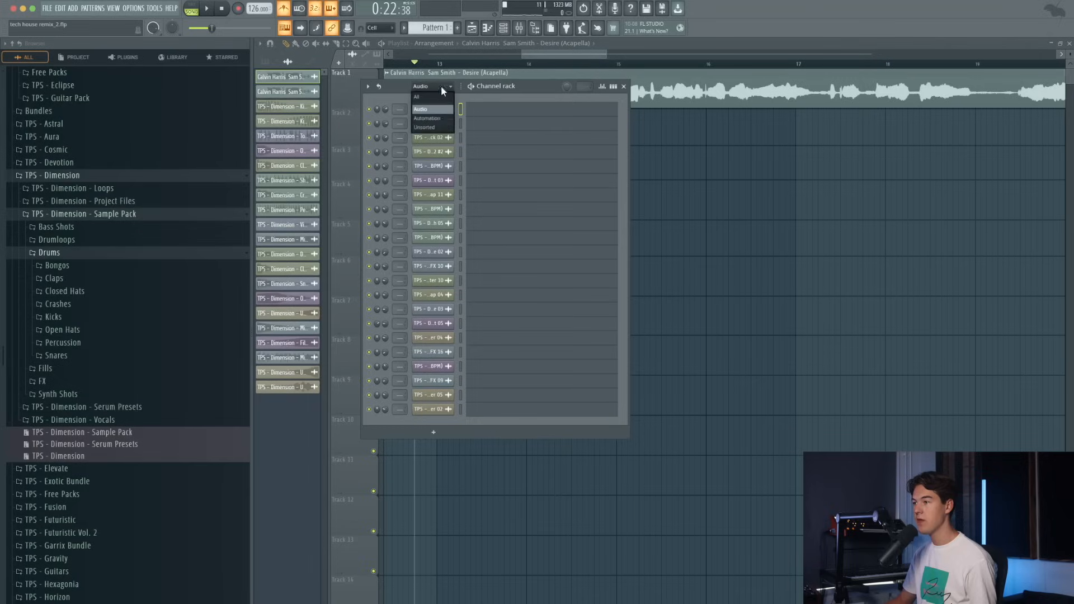
left_click(449, 127)
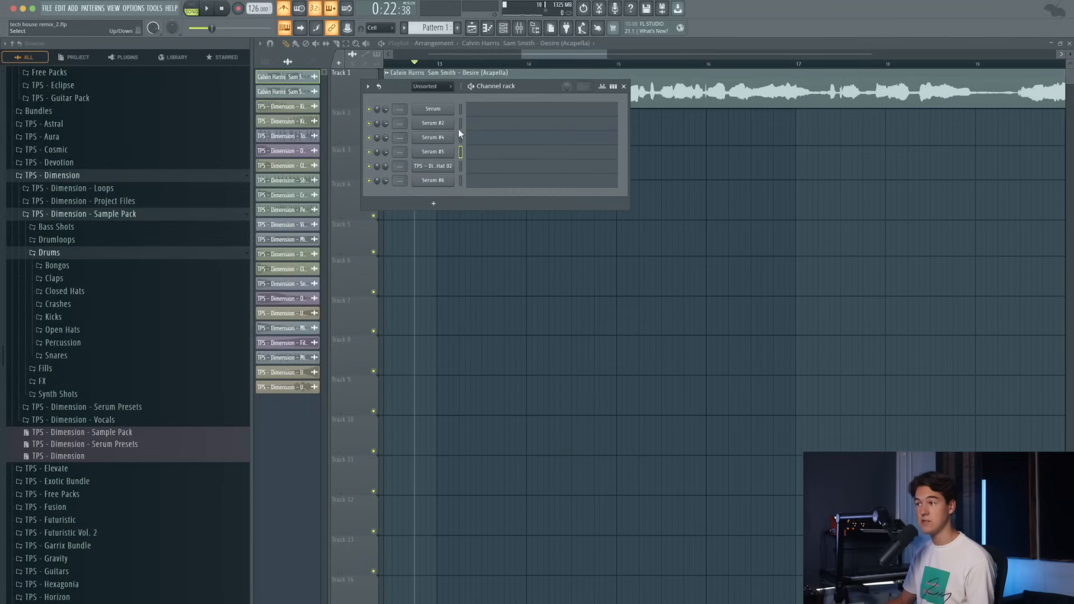
left_click(461, 111)
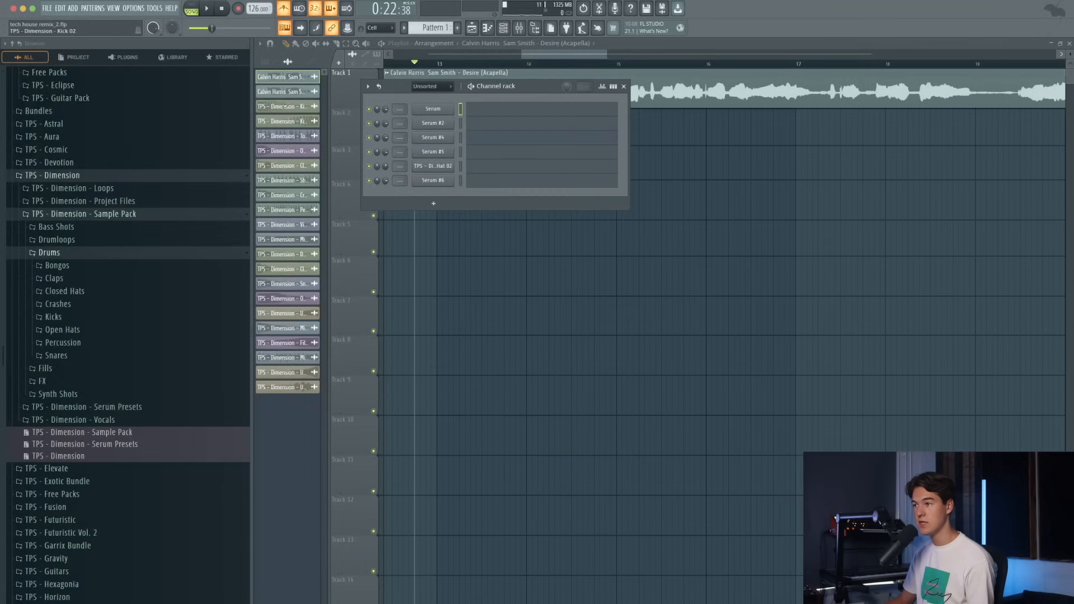
left_click(452, 110)
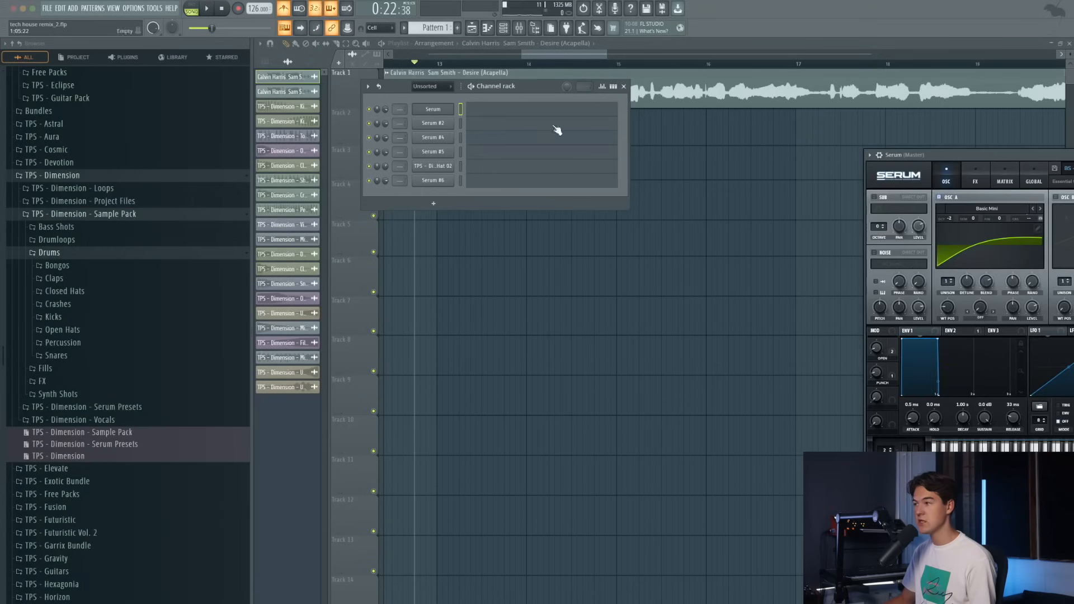
left_click_drag(1038, 168, 635, 165)
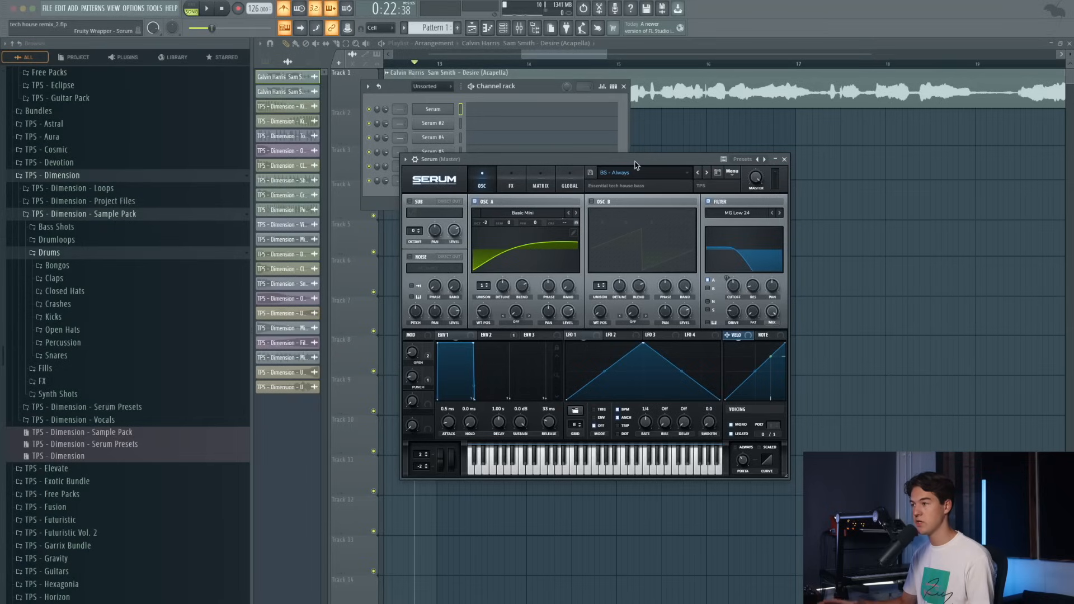
left_click(785, 159)
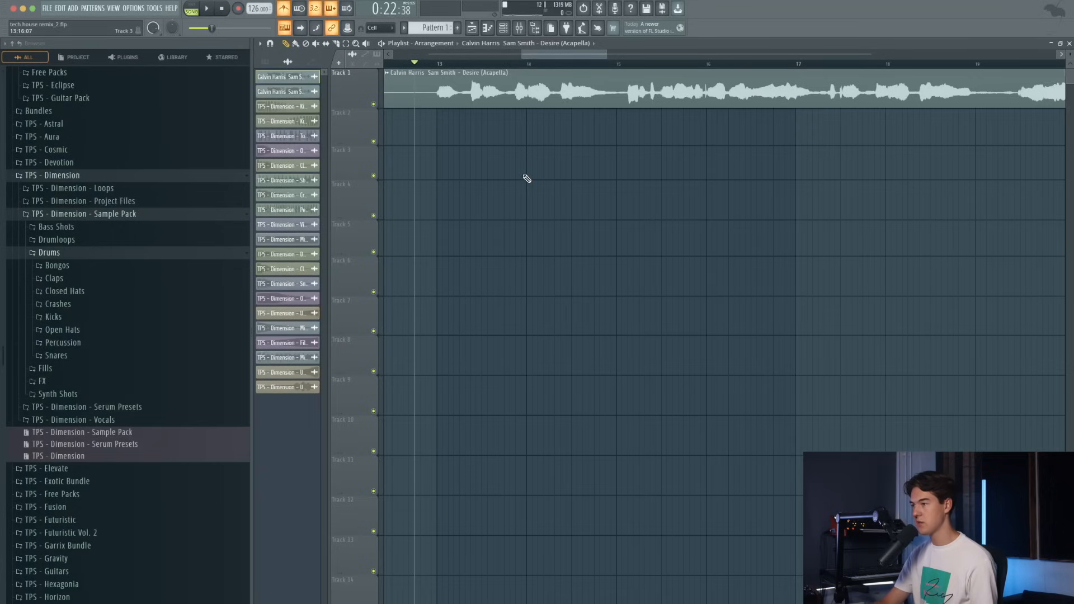
- Play the acapella to try bass notes along with it, and open the first Serum channel's piano roll in Pattern 1
key("space")
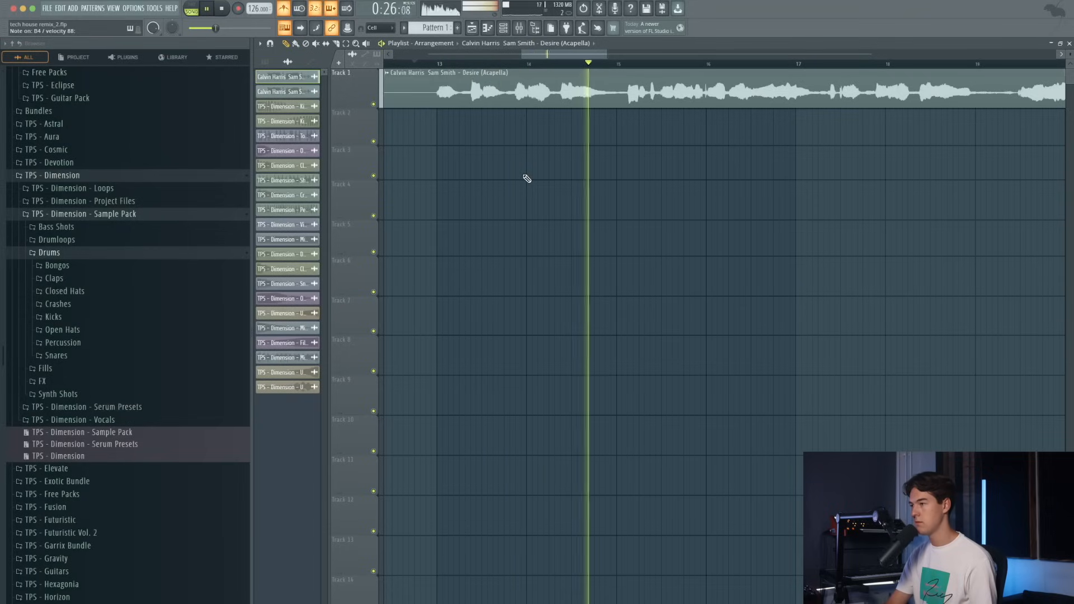
key("space")
left_click(93, 8)
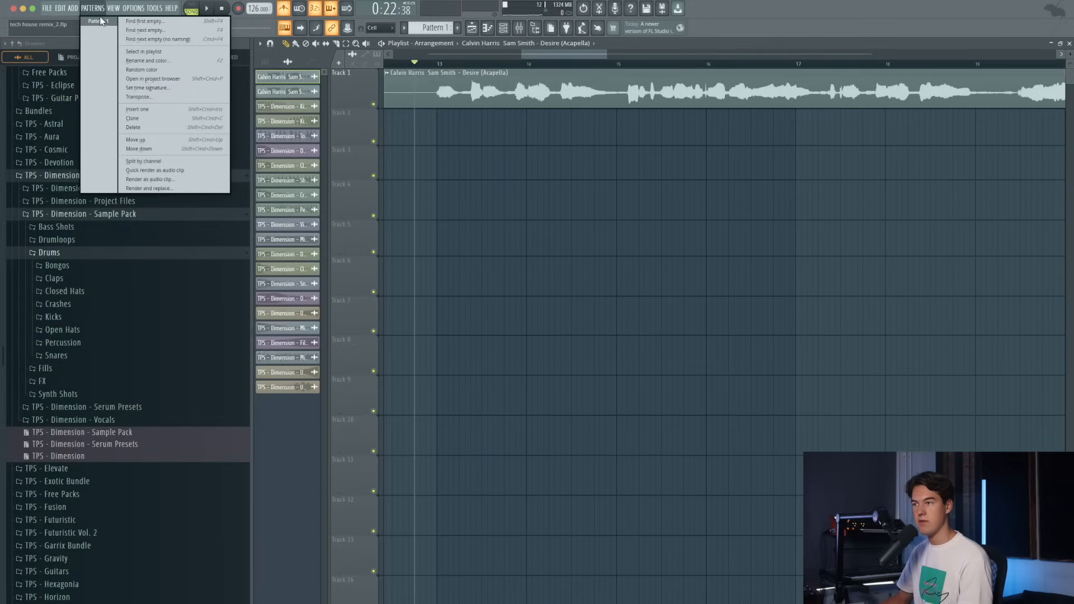
left_click(101, 21)
left_click(503, 31)
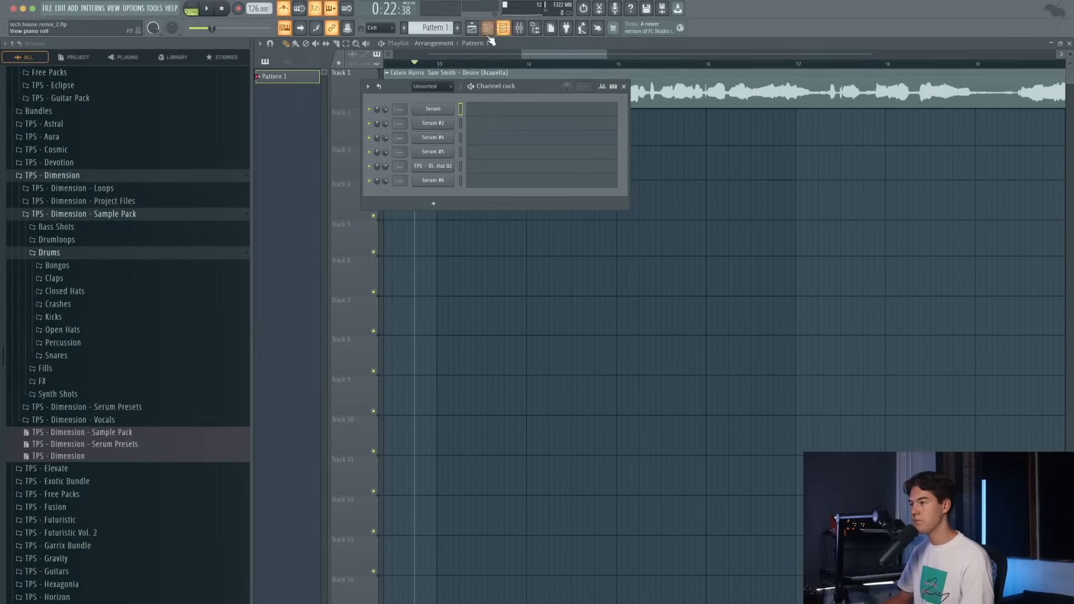
left_click(492, 113)
- Write a one-bar Serum bass riff of B4 notes with a single D5, ending on a B4 just before bar 2
left_click_drag(374, 188, 281, 108)
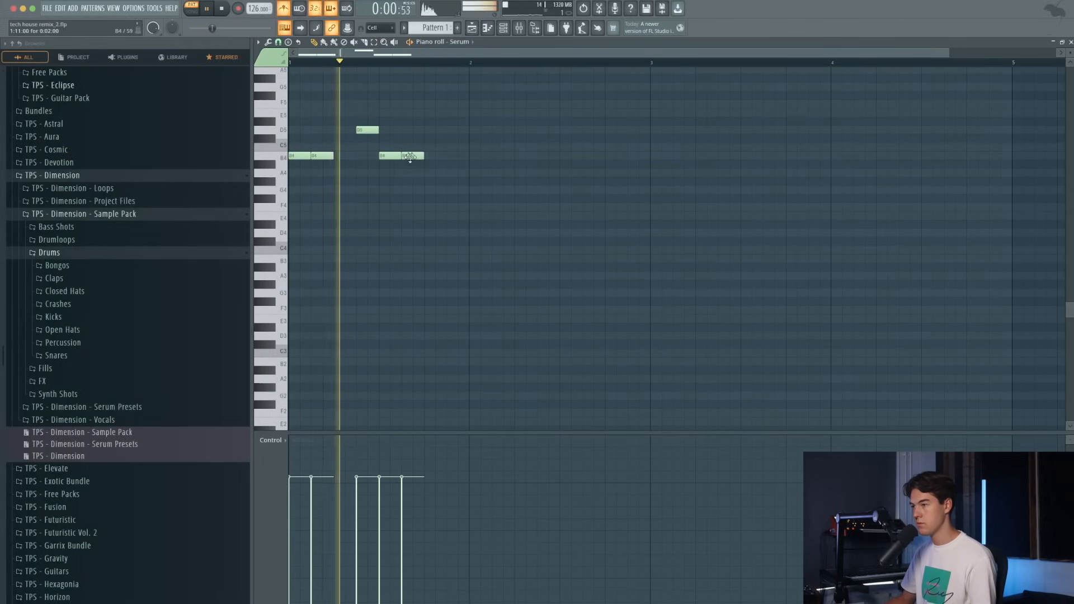
left_click(443, 158)
left_click_drag(453, 157, 468, 156)
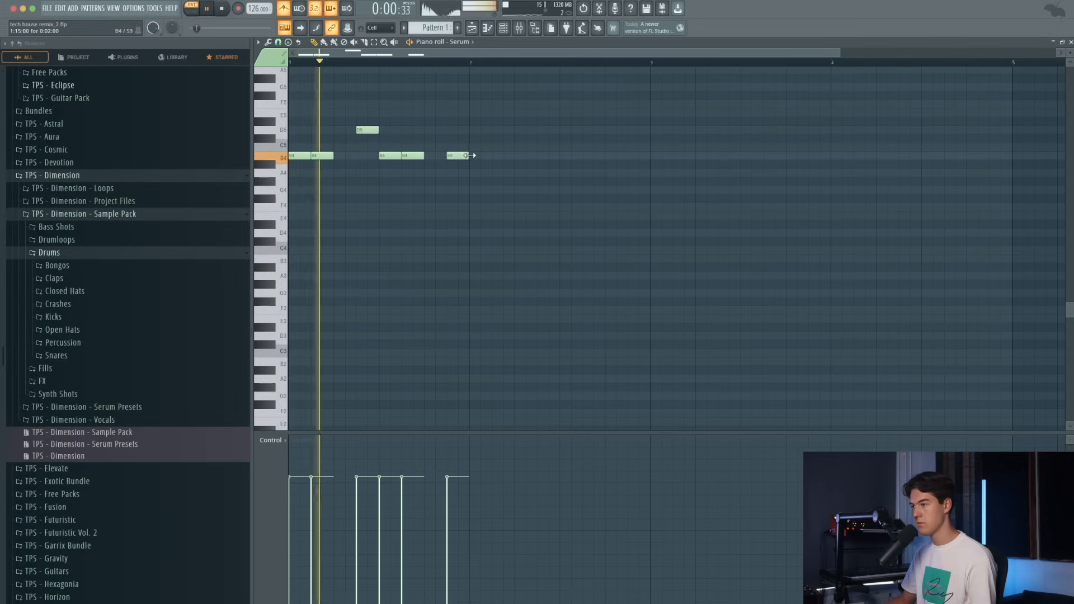
- Shorten all notes of the one-bar bass riff slightly to leave gaps between them, and play the result
scroll(422, 195, "up", 2)
left_click_drag(499, 250, 249, 159)
scroll(286, 178, "up", 2)
key("space")
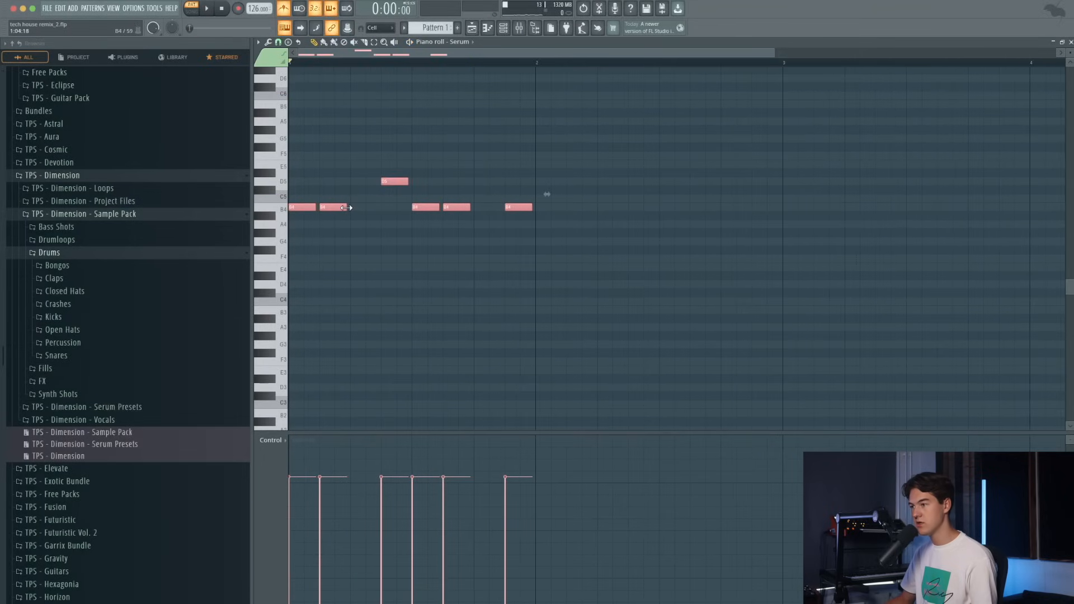
left_click(376, 147)
key("space")
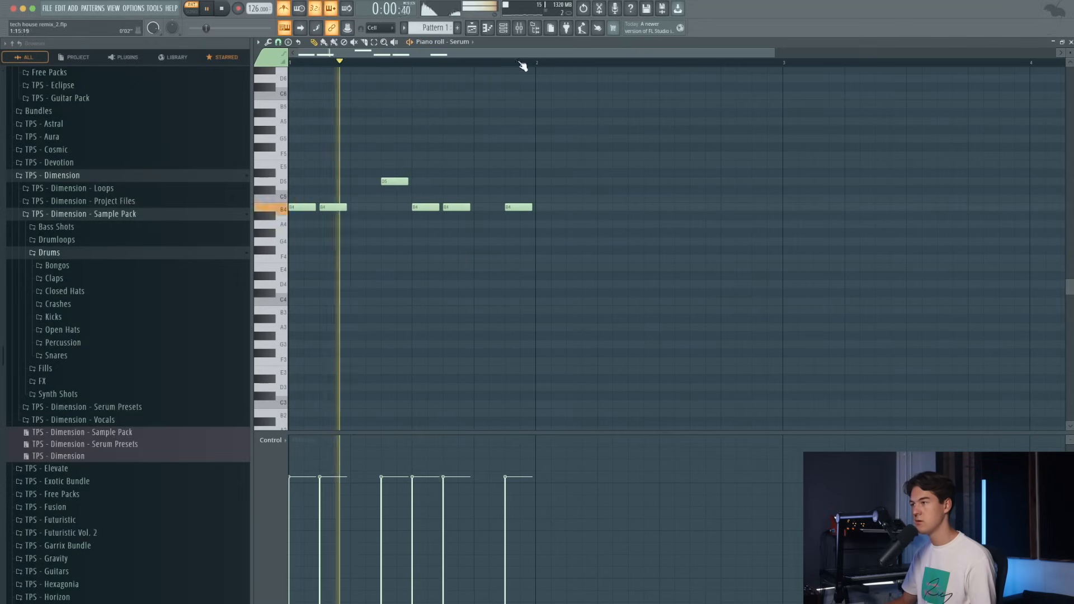
key("space")
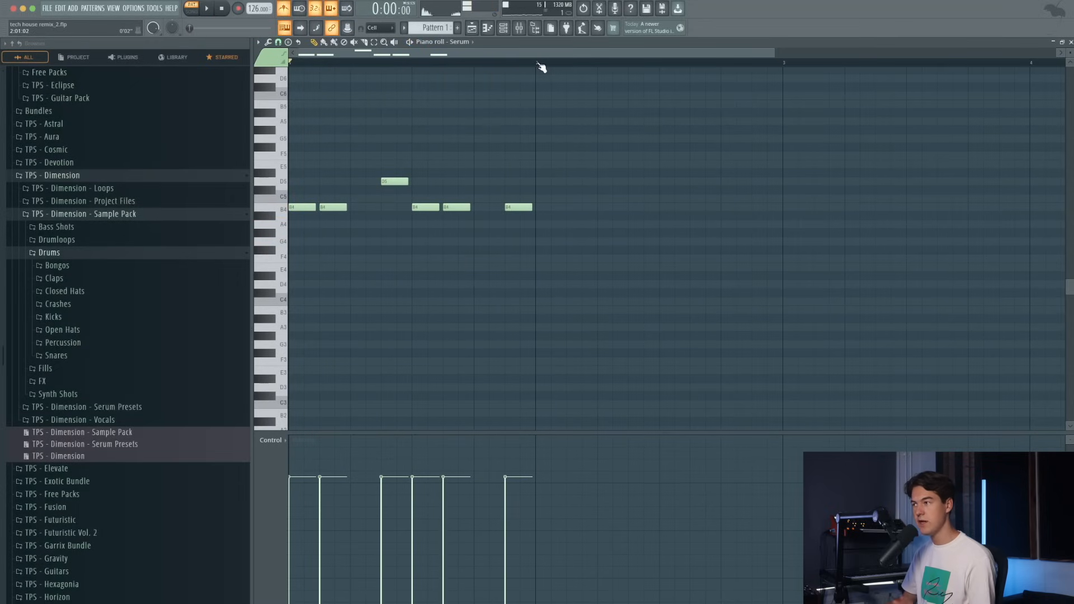
- Duplicate the whole one-bar bass riff three times to fill four bars
key("ctrl+a")
scroll(677, 183, "down", 2)
key("ctrl+b")
key("ctrl+b")
key("ctrl+b")
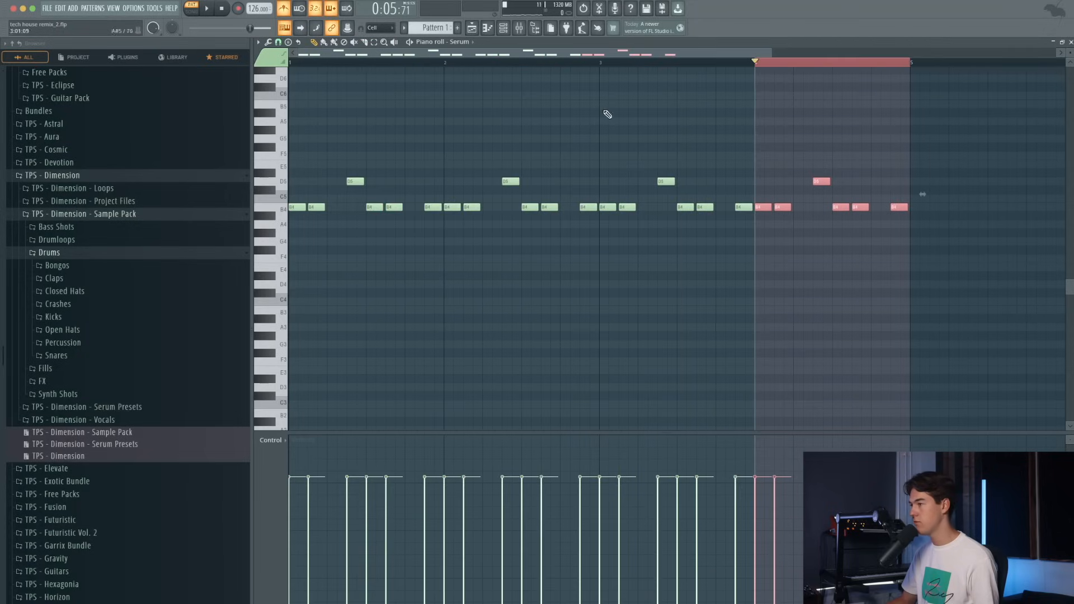
- Set the time selection to cover bars 1 to 4 and play the full bass line
left_click_drag(785, 65, 391, 77)
key("space")
left_click(464, 130, "ctrl")
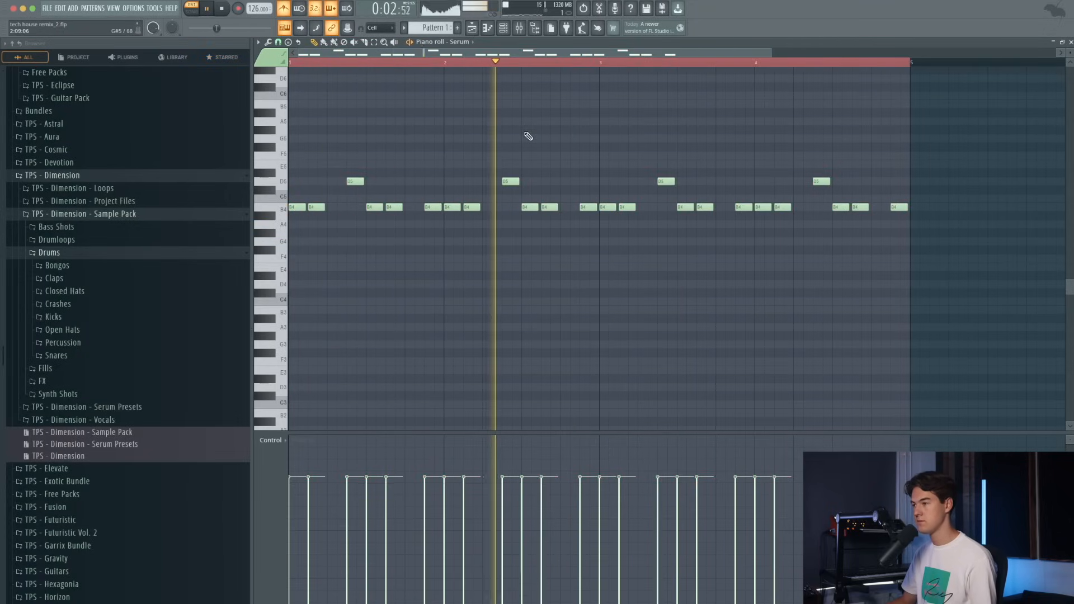
key("space")
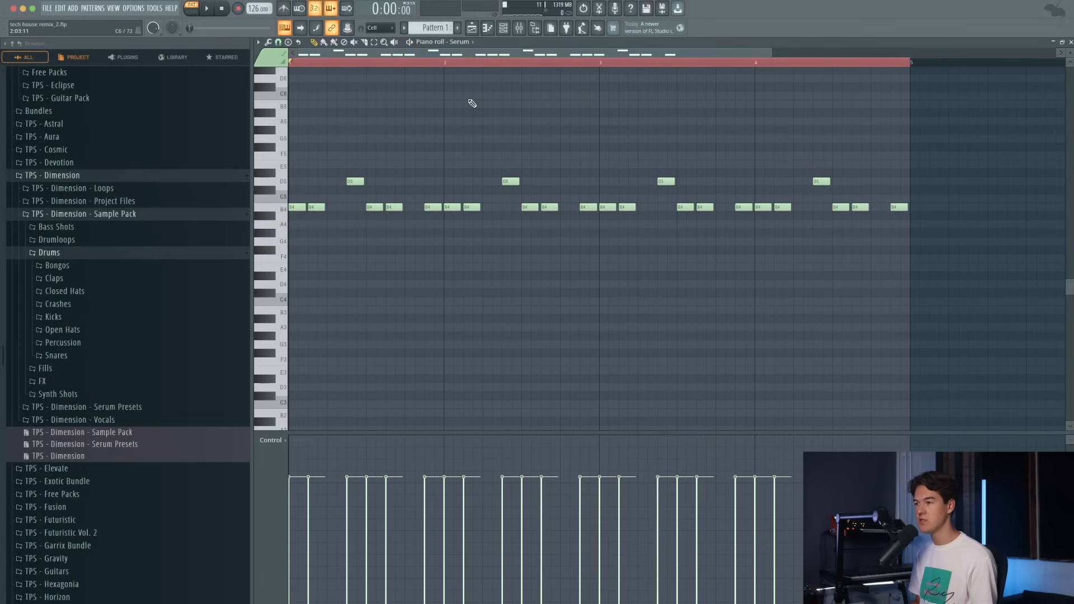
- Transpose all the bass notes down one octave to B3 and D4, and play them back
key("ctrl+a")
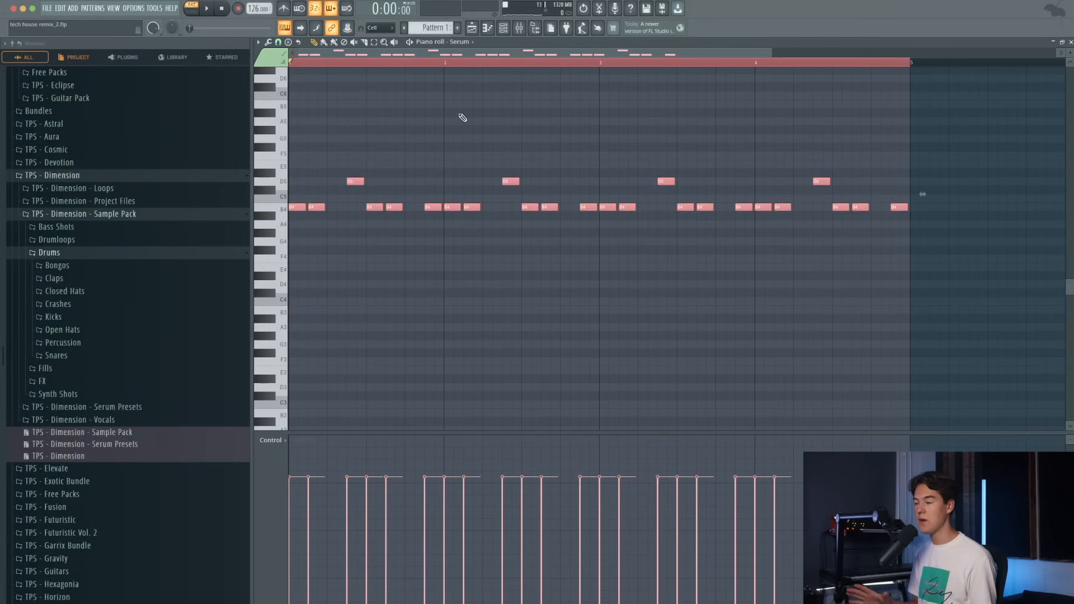
key("ctrl+Down")
key("space")
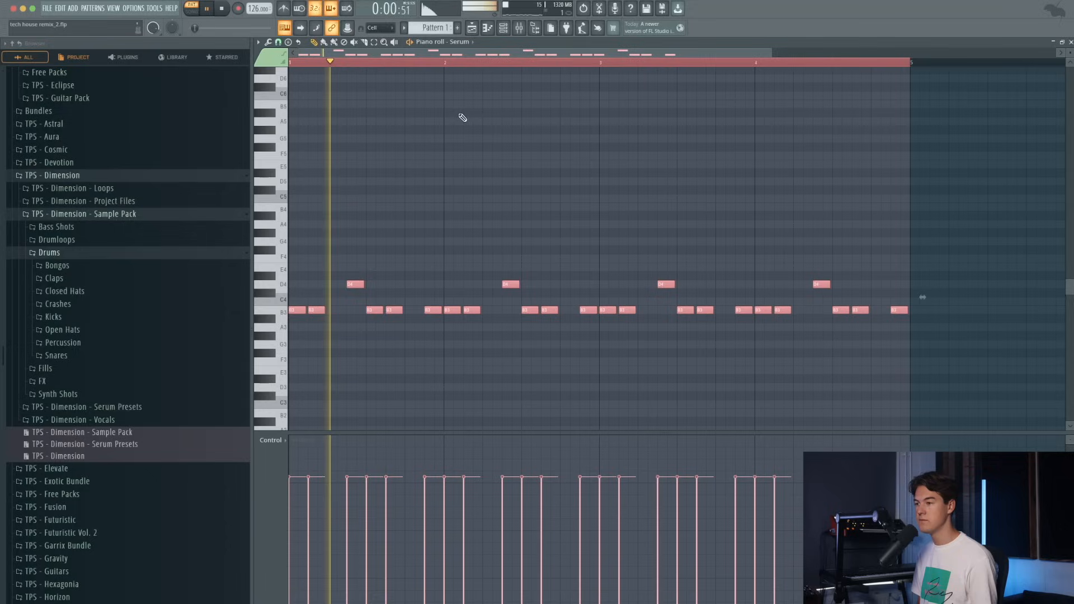
key("space")
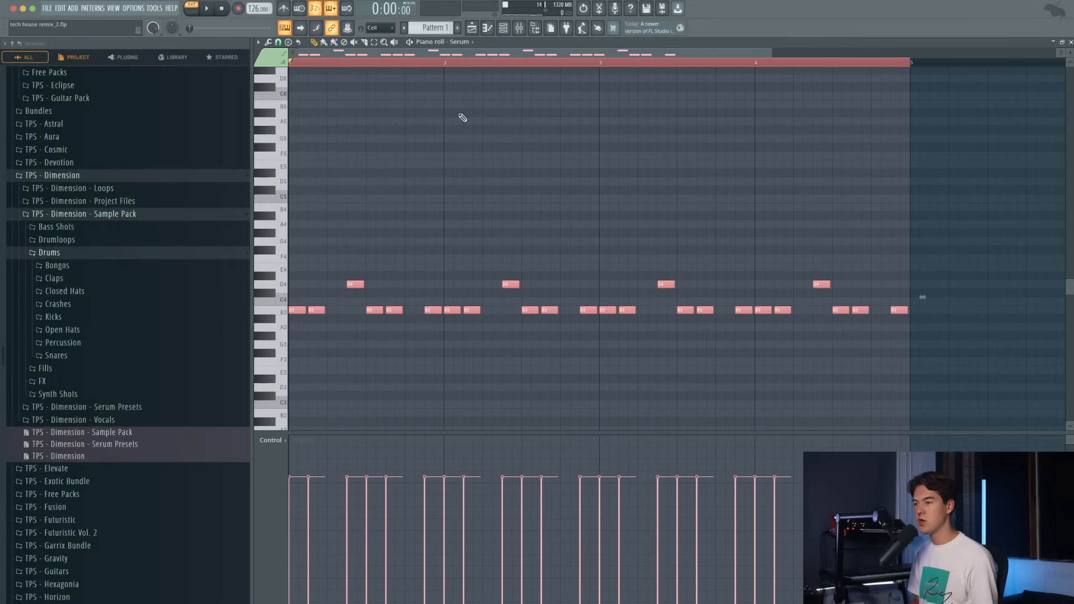
- Transpose all bass notes up one octave and down two semitones to A4 and C5, play them, and clear the selection
key("ctrl+Up")
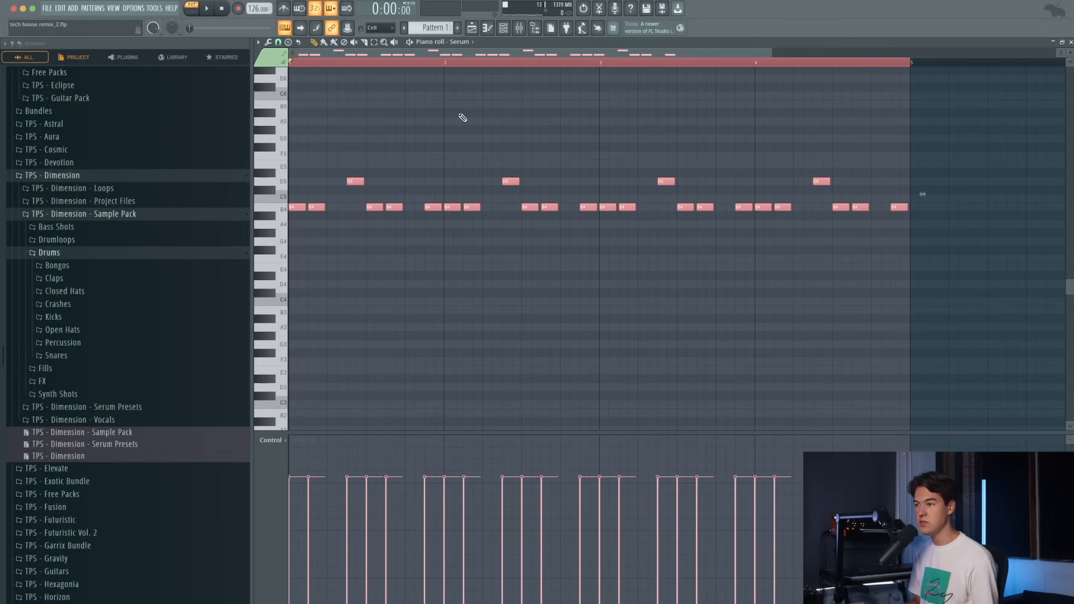
key("shift+Down")
key("shift+Down")
key("space")
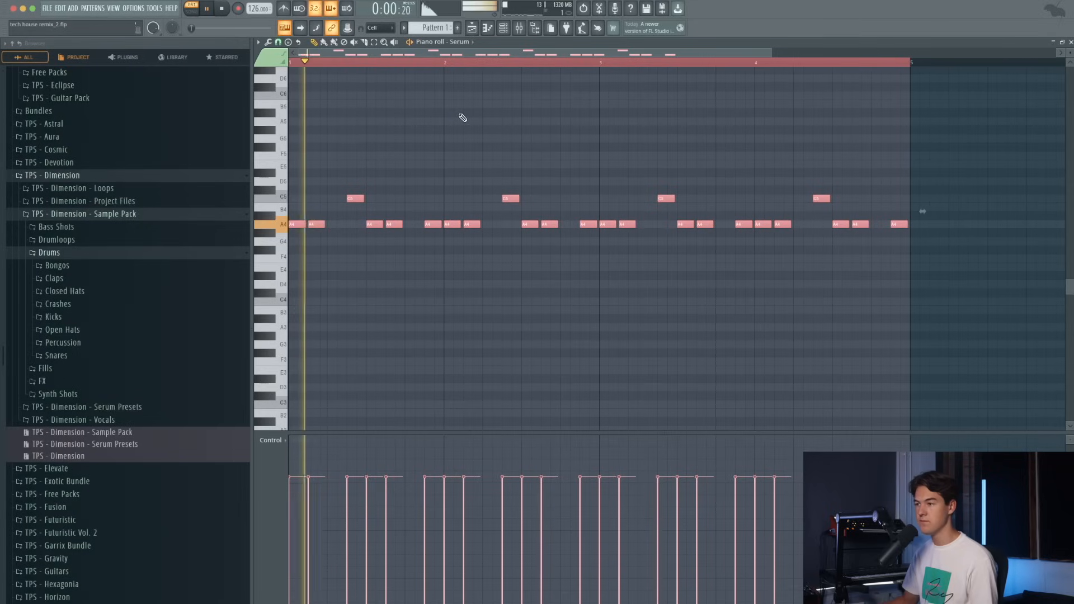
key("ctrl+d")
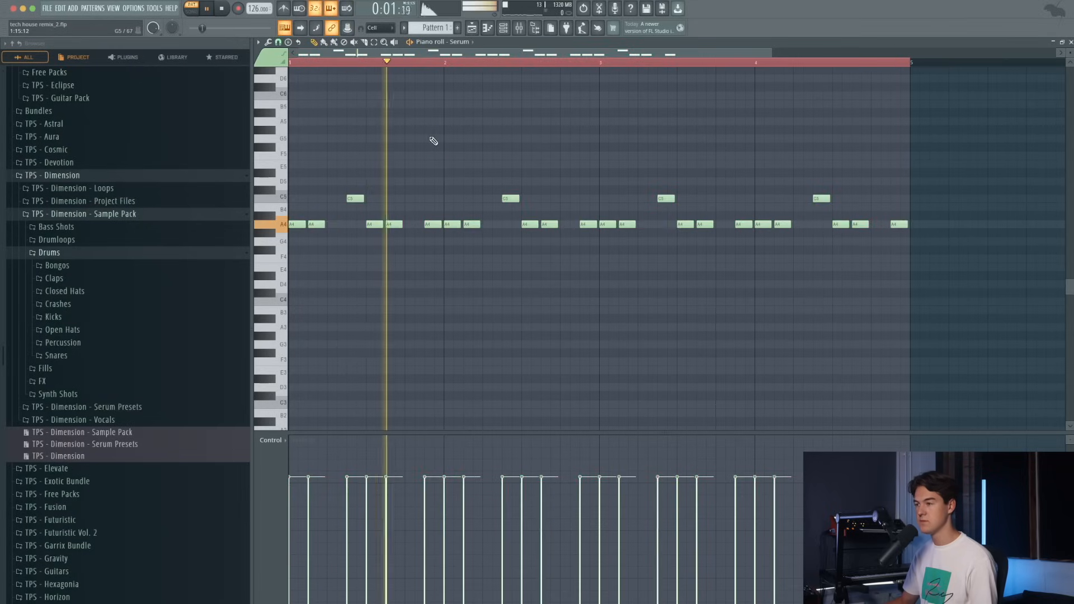
- Place Pattern 1 on Track 2 at bar 13 beneath the acapella and play the two together
left_click(473, 28)
key("space")
left_click(495, 45)
left_click(452, 127)
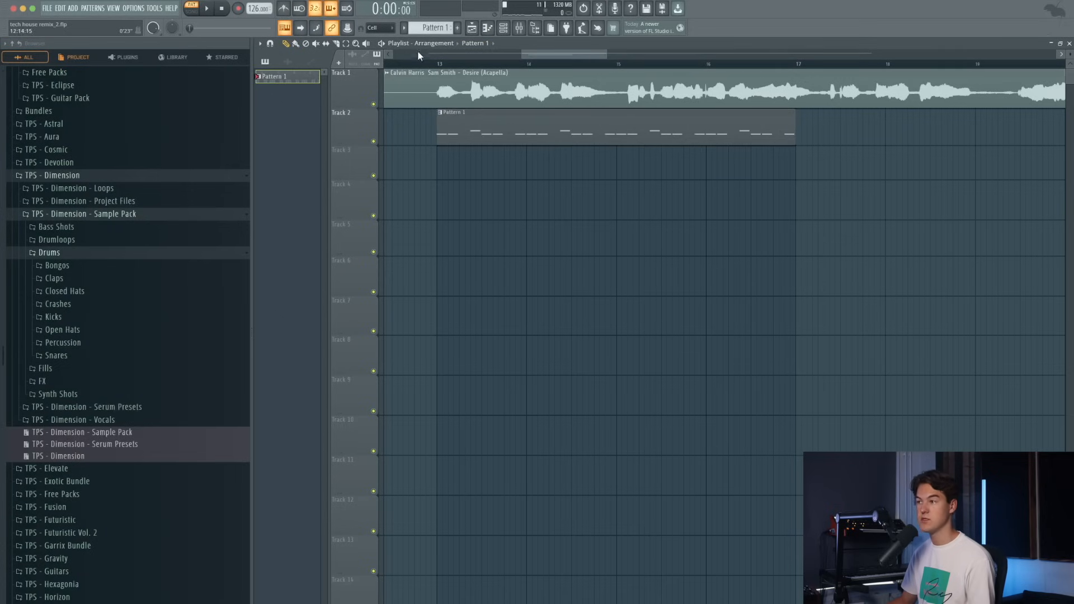
key("space")
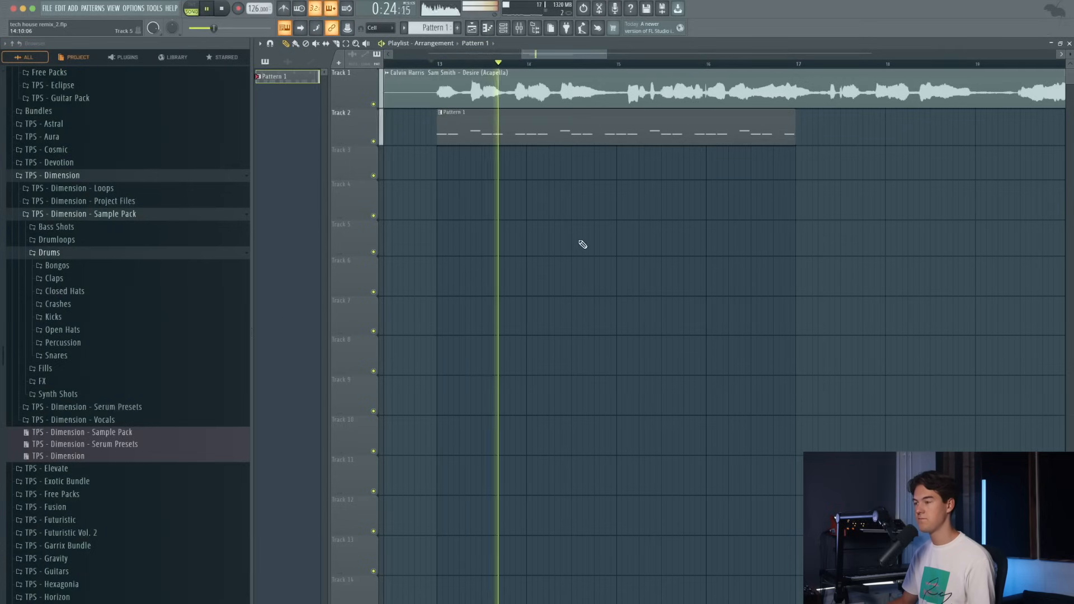
key("space")
- Inspect the acapella's pitch setting, and set up a bars 13 to 16 loop with a second Pattern 1 clip at bar 17
double_click(515, 98)
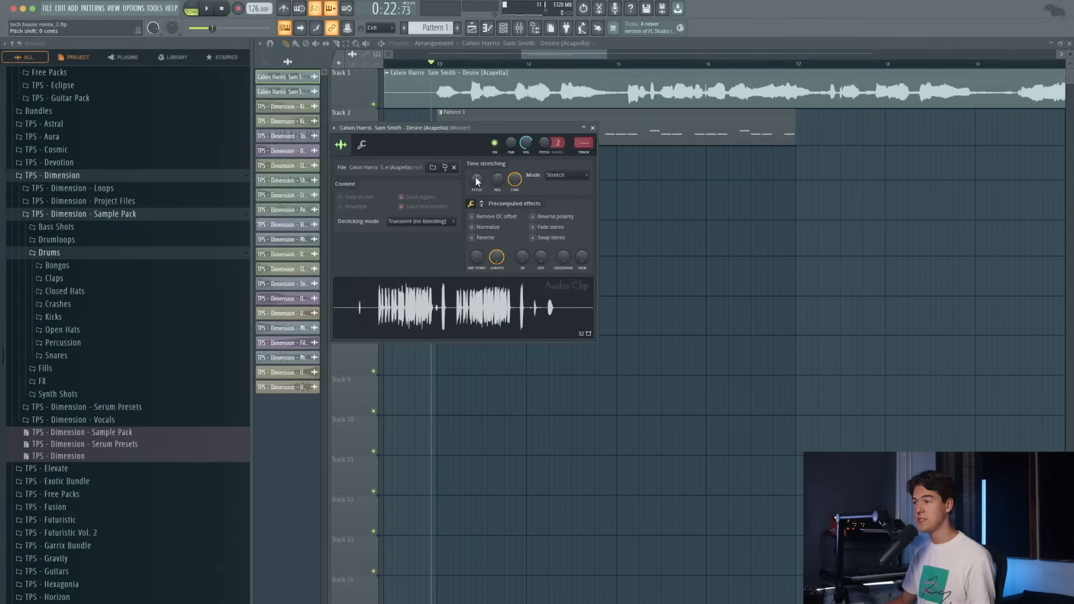
key("space")
right_click(786, 228)
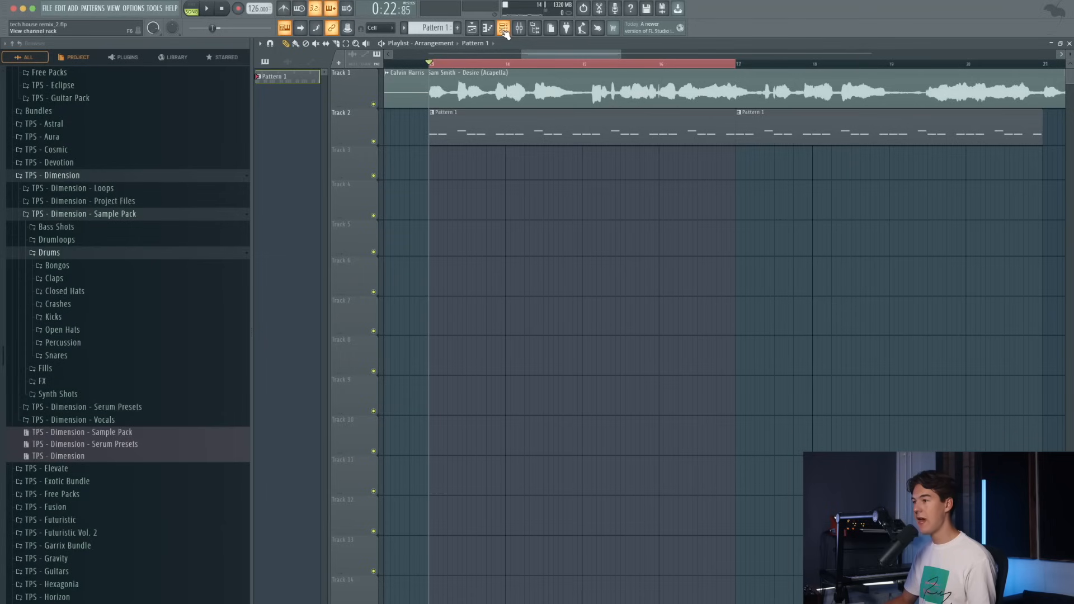
- Copy the four C5 notes from the Serum bass line into Serum #2 at the same positions, and play both layers
left_click(503, 29)
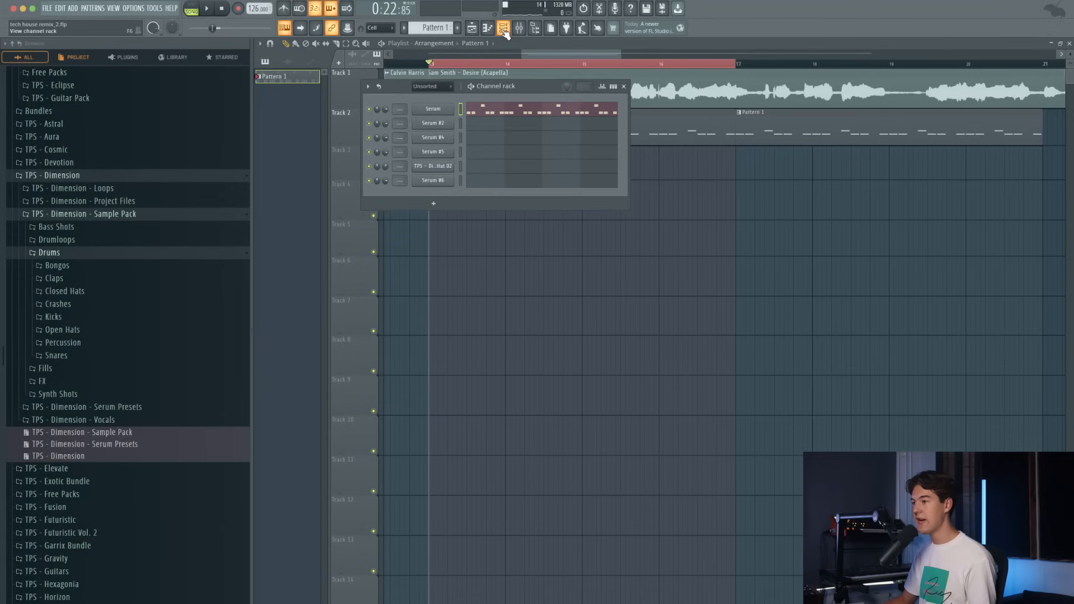
left_click(508, 111)
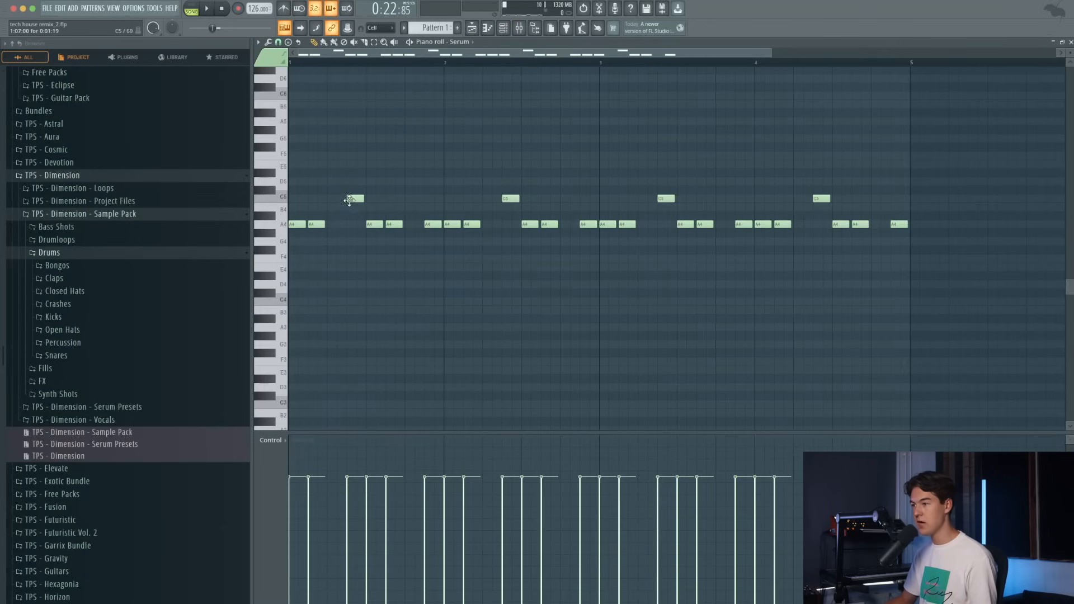
left_click(502, 29)
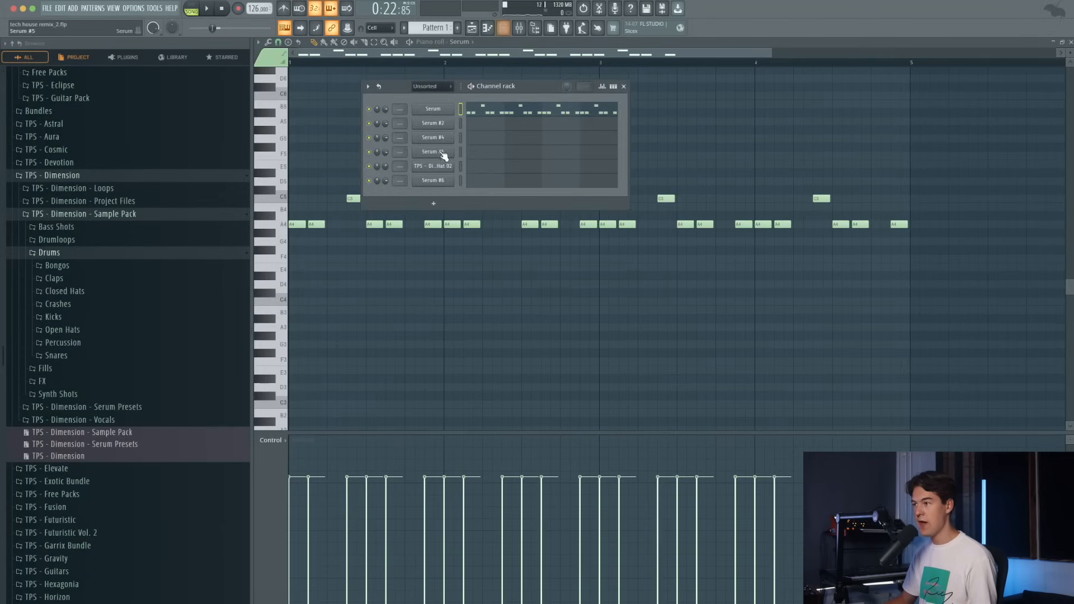
left_click(448, 124)
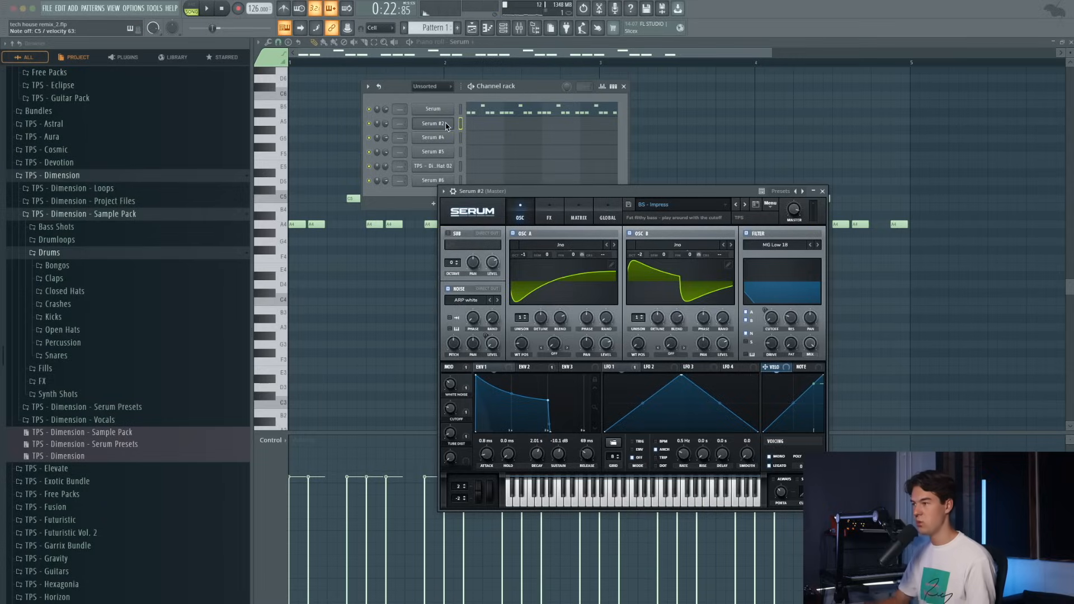
left_click(499, 124)
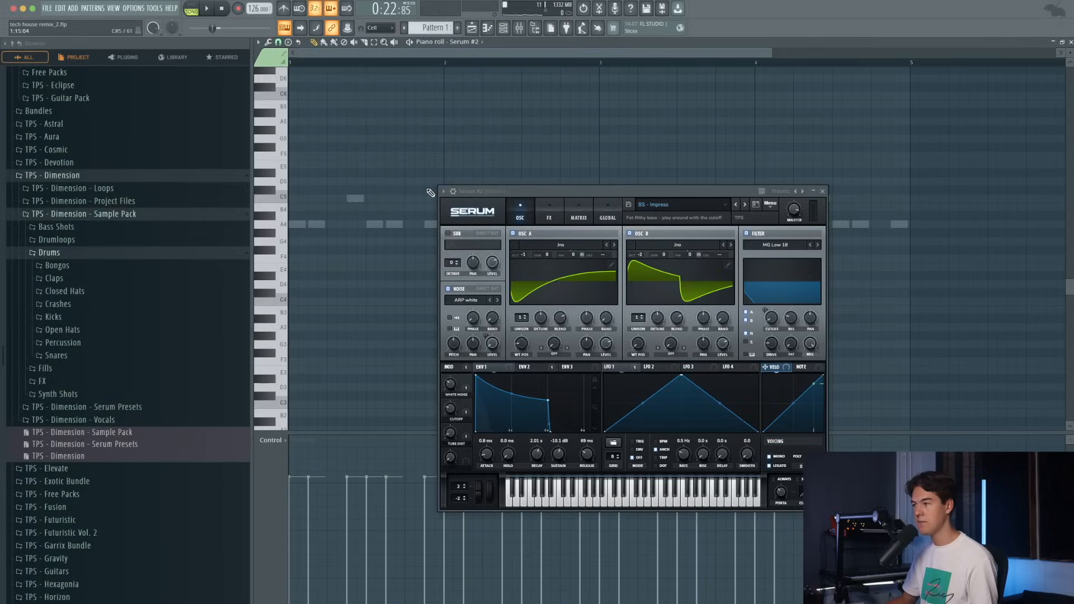
left_click(823, 192)
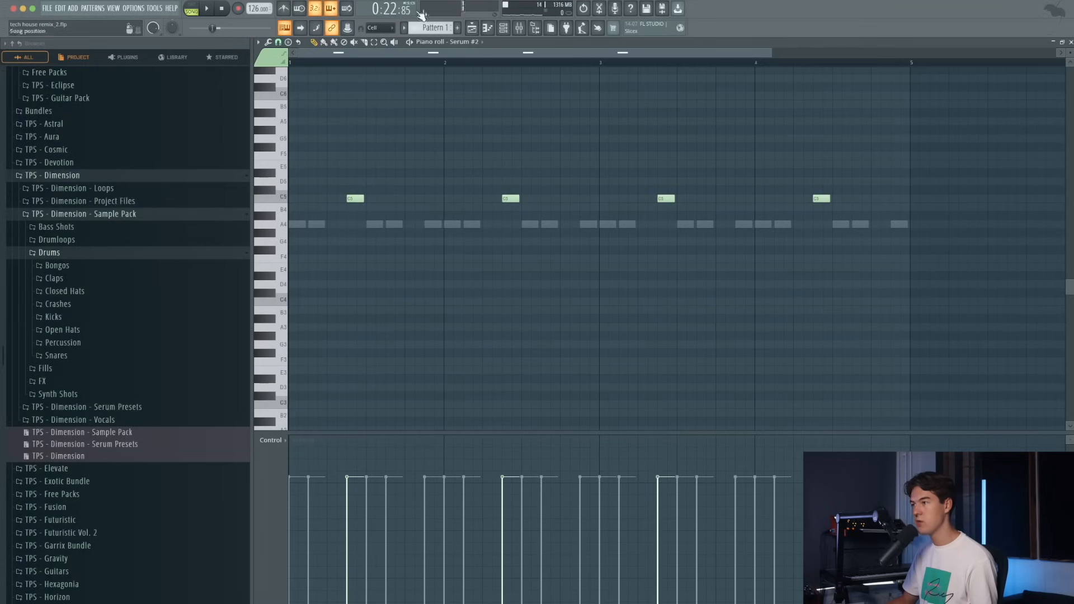
key("F6")
key("space")
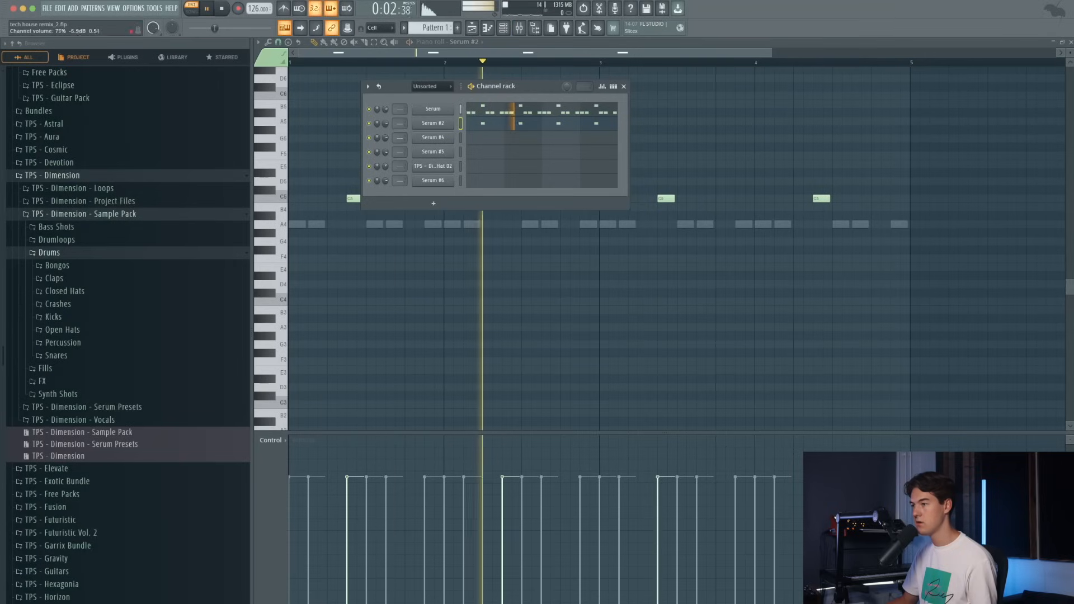
key("space")
- Route the Serum channel to mixer insert 4 and play the pattern through it
key("F5")
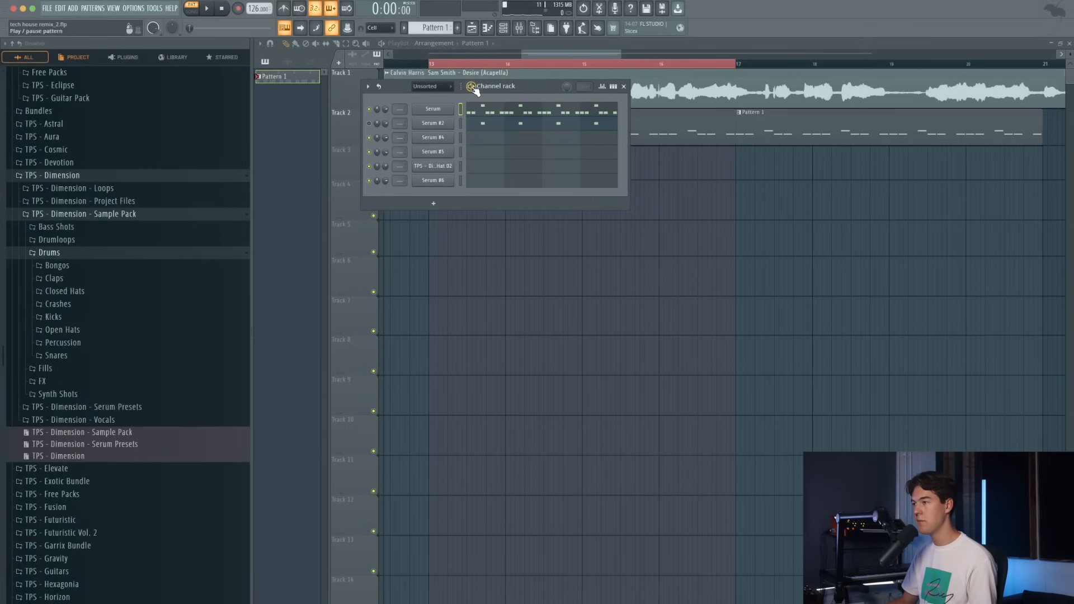
key("F9")
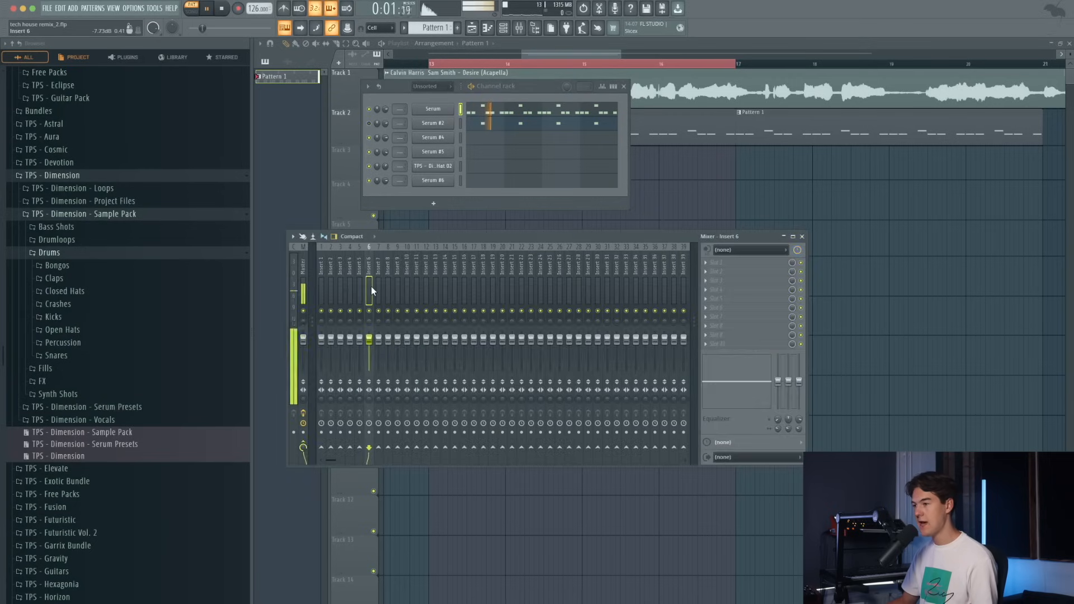
key("space")
key("Left")
key("ctrl+l")
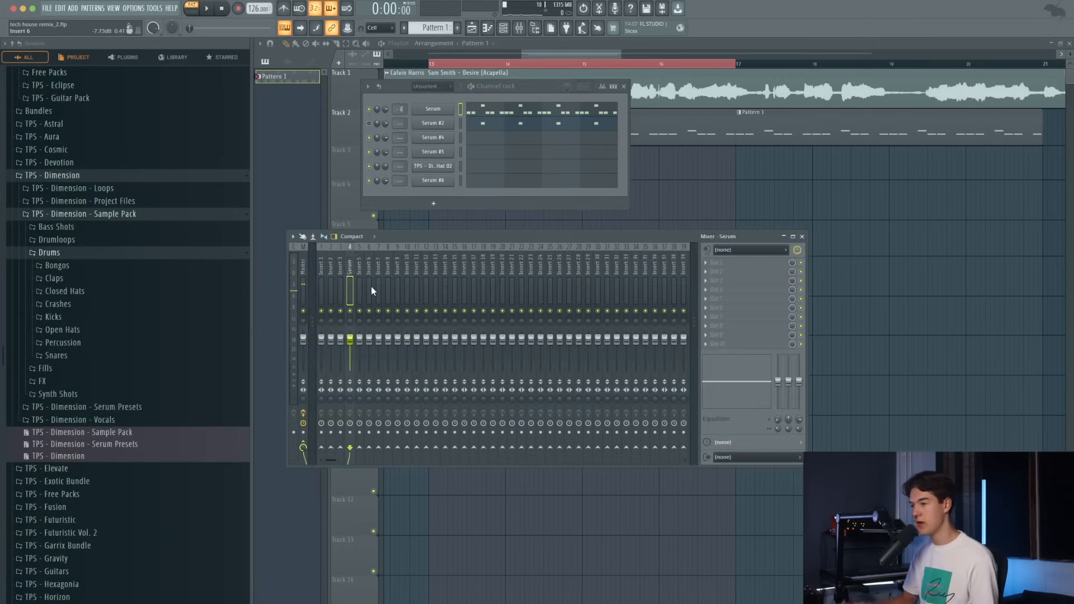
key("space")
left_click_drag(398, 235, 464, 221)
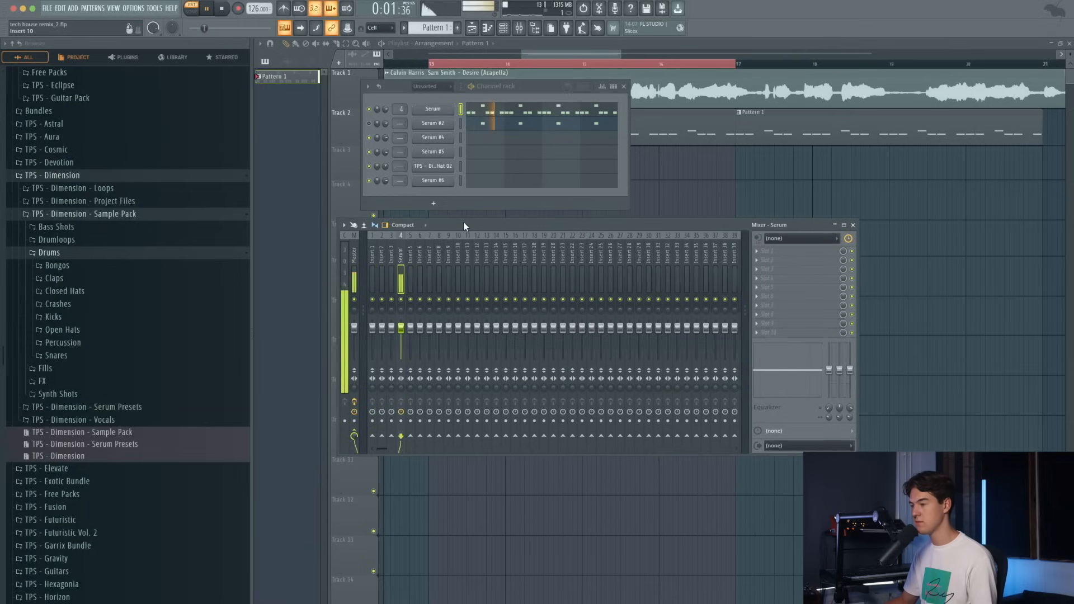
- Add Decapitator to the first effect slot of the Serum mixer track and audition its saturation styles during playback
left_click(769, 261)
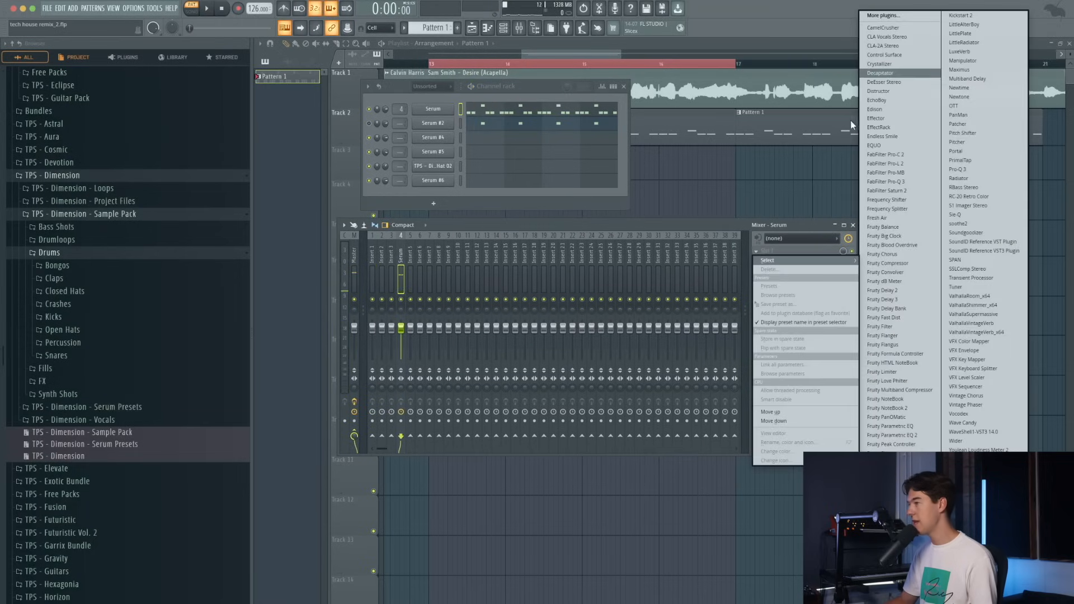
left_click(880, 73)
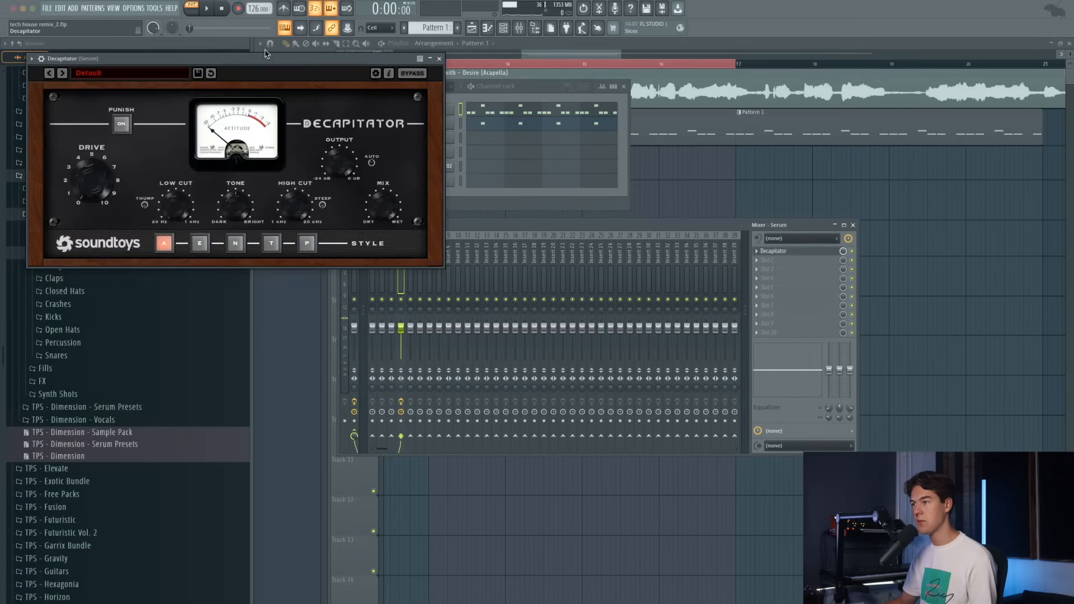
left_click_drag(265, 55, 442, 103)
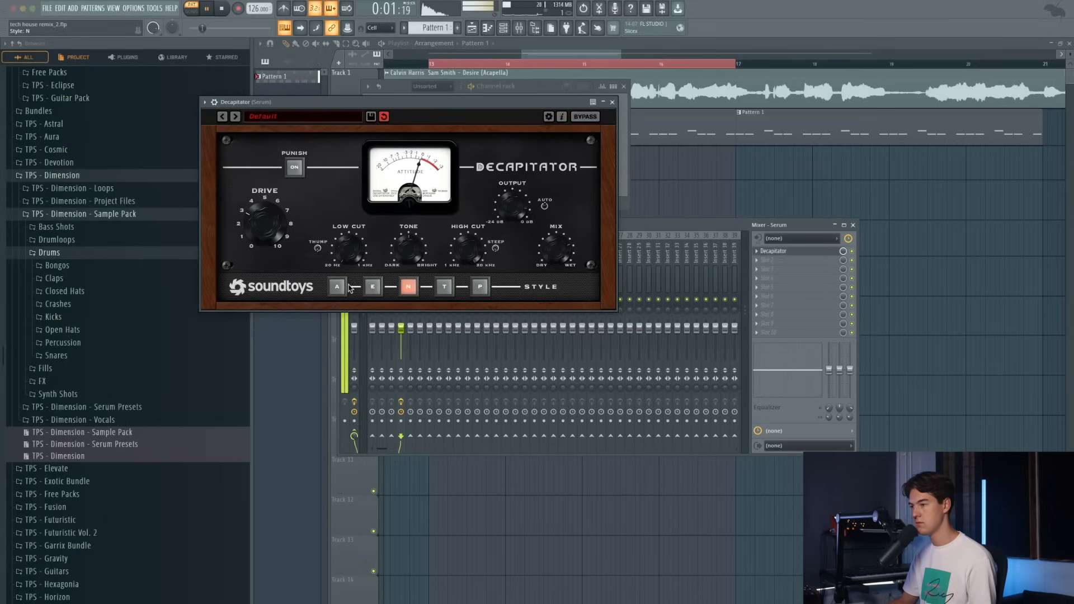
left_click(612, 102)
- Add Fruity parametric EQ 2 after Decapitator on the Serum mixer track and change band 7 to a low-pass filter
left_click(770, 267)
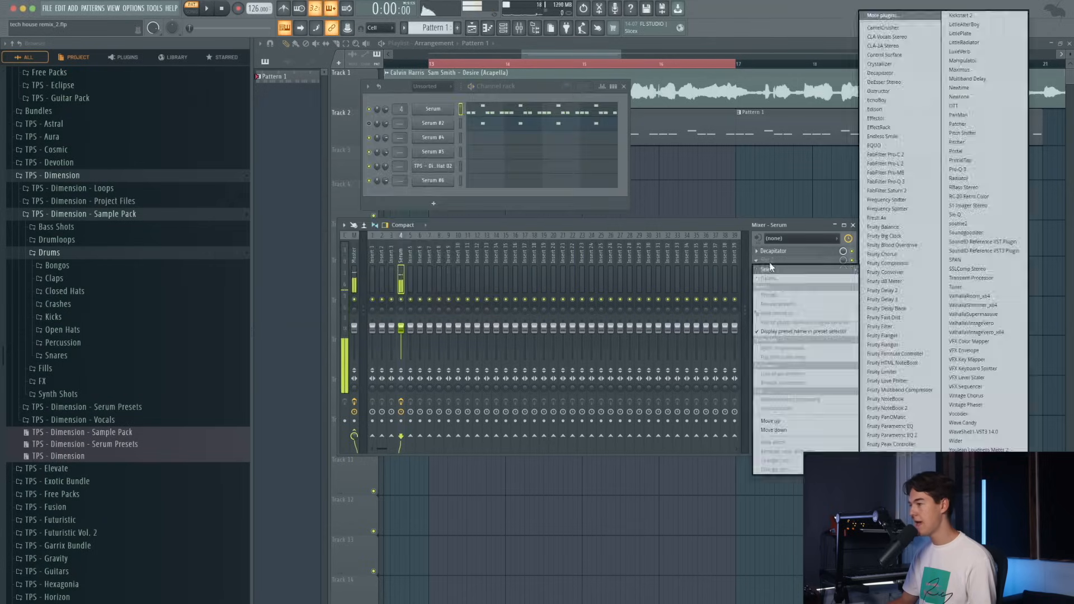
left_click(895, 437)
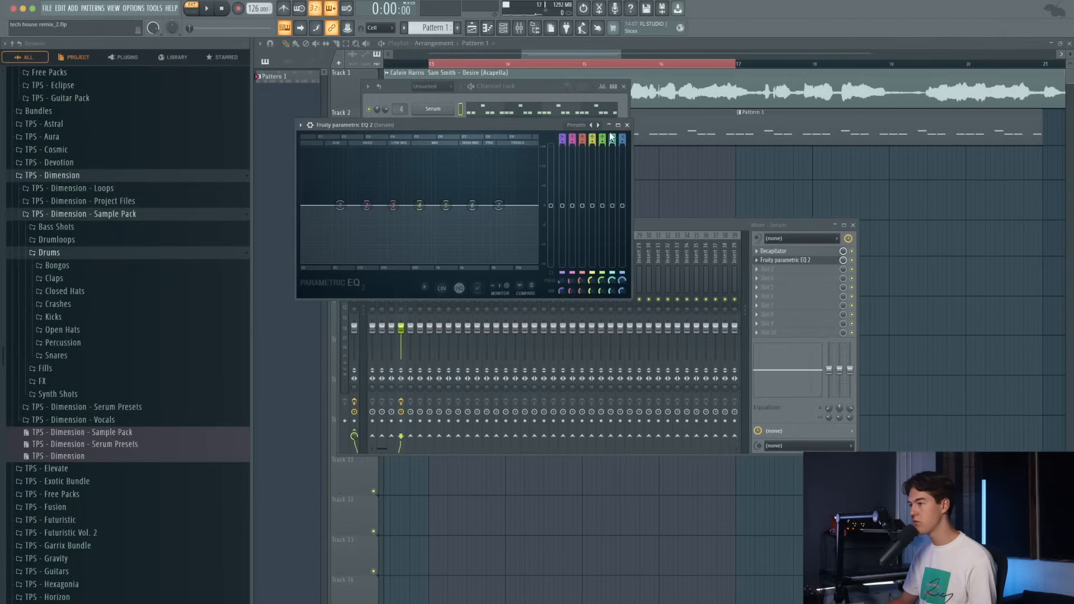
left_click_drag(624, 136, 624, 164)
- Lower the EQ's band 7 low-pass cutoff to about 398 Hz with a steeper slope while the bass plays
key("space")
left_click_drag(499, 205, 397, 205)
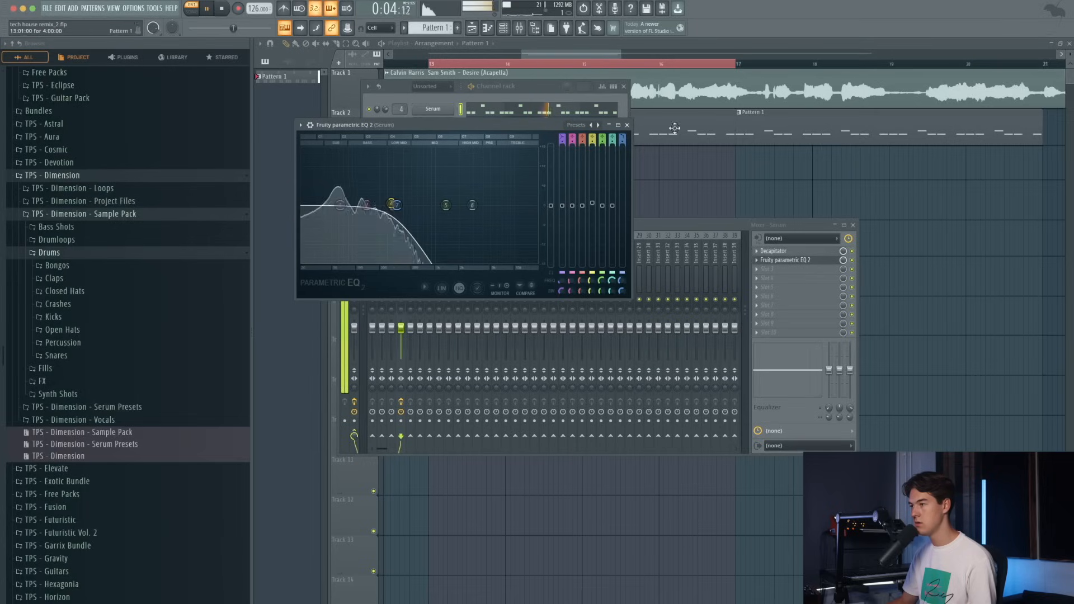
left_click_drag(620, 143, 619, 134)
left_click_drag(398, 205, 405, 206)
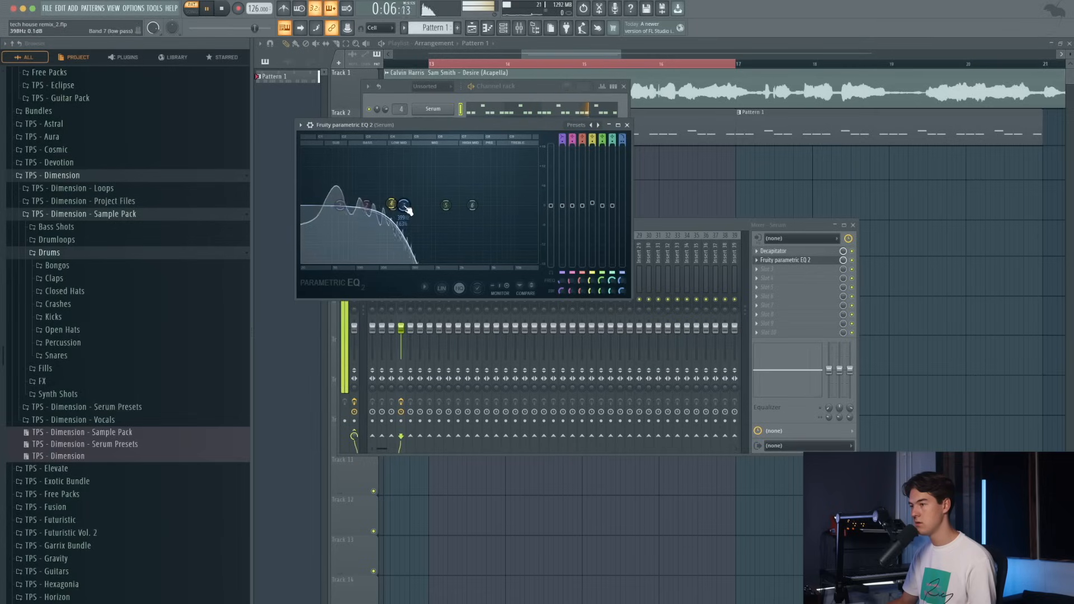
key("space")
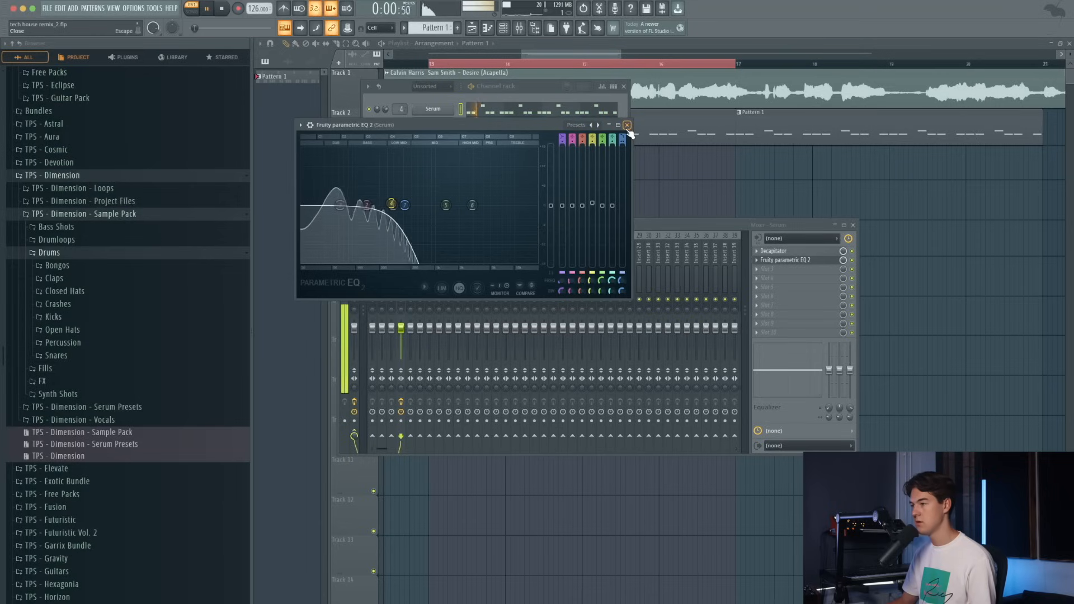
left_click(627, 127)
key("space")
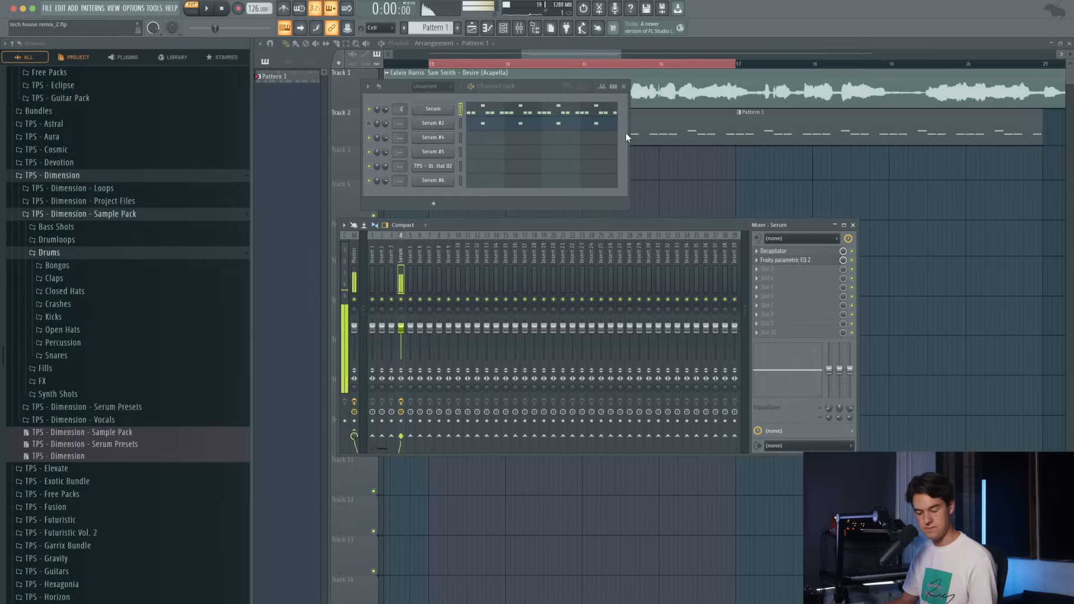
- Add Kickstart 2 to slot 7 of the Serum mixer track with the second ducking curve, shifting its rise slightly later
left_click(771, 306)
left_click(960, 15)
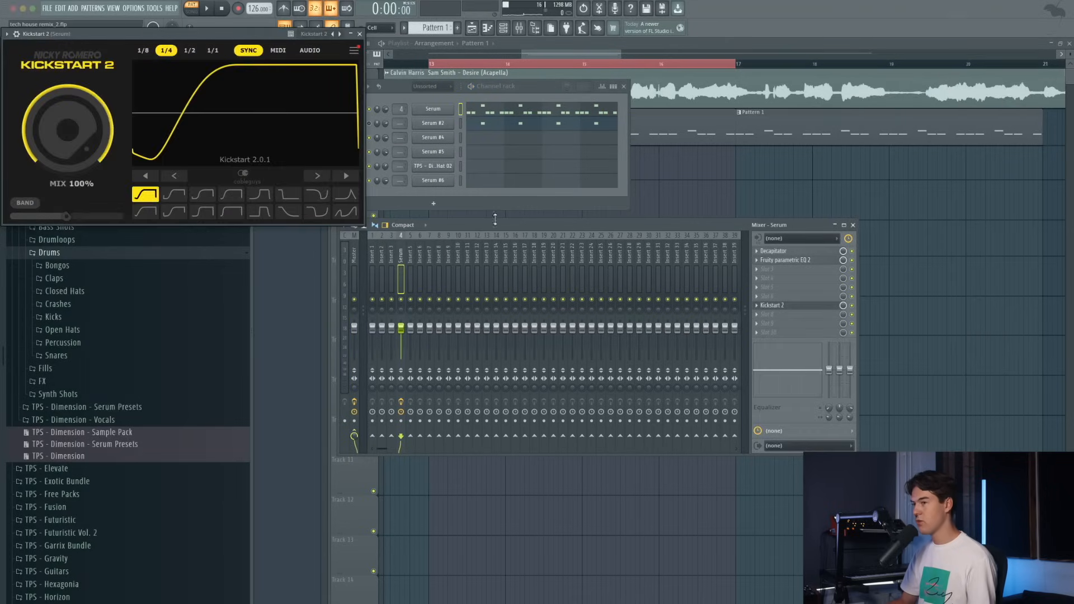
left_click_drag(214, 39, 567, 144)
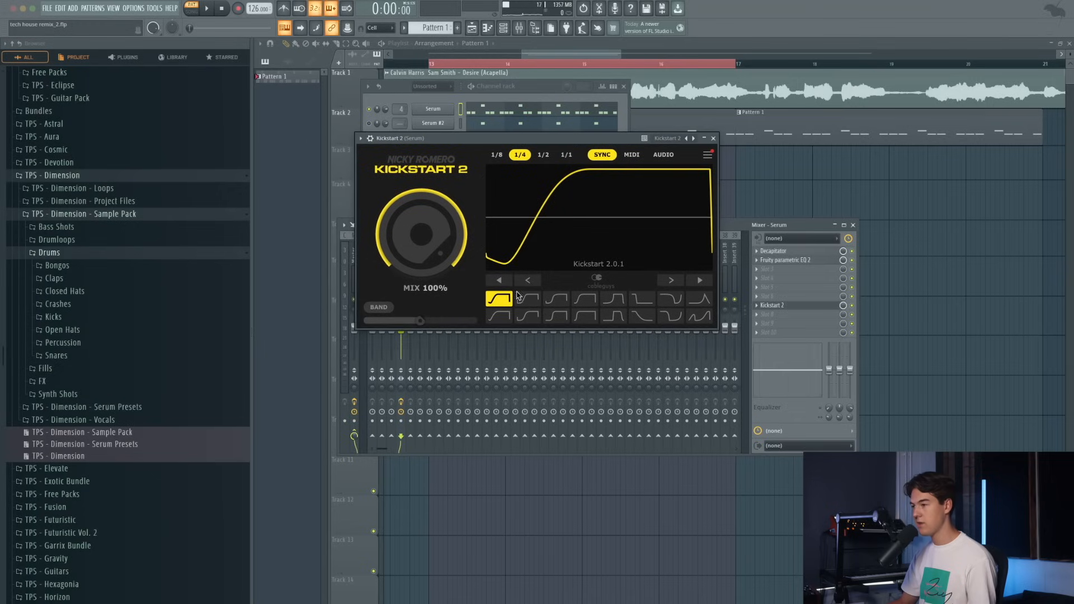
left_click(528, 301)
key("space")
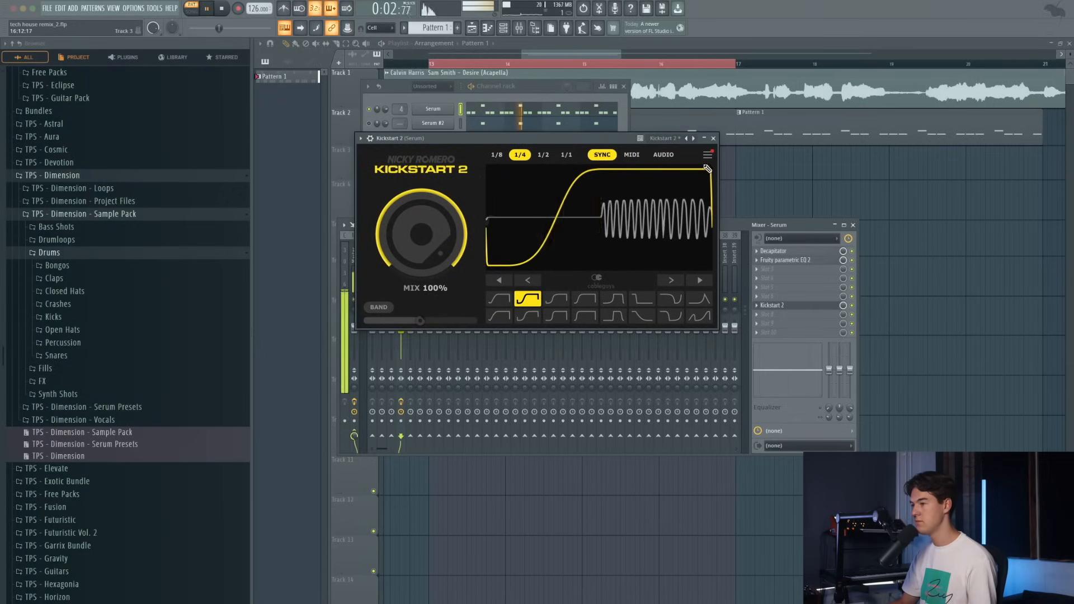
left_click_drag(549, 231, 555, 232)
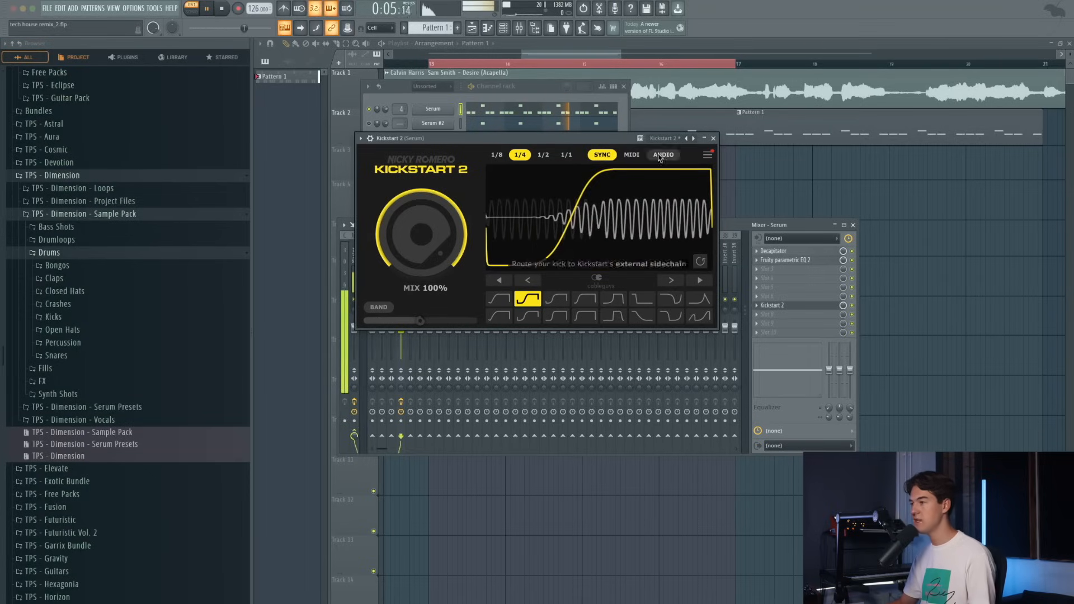
left_click(713, 139)
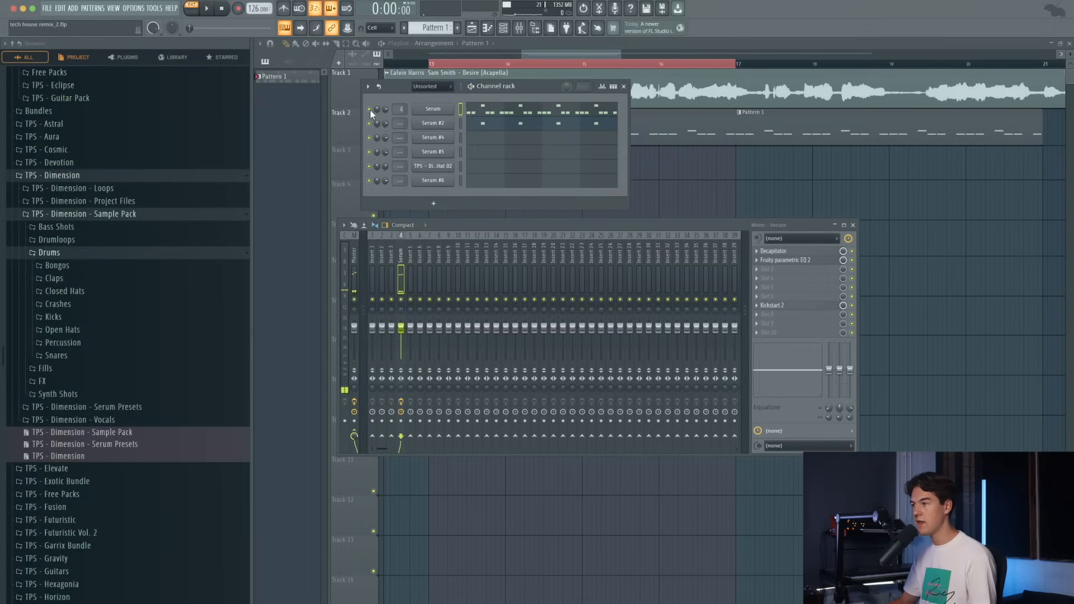
- Route Serum #2 to mixer insert 5 and add Fruity parametric EQ 2 to its second effect slot
left_click(499, 128)
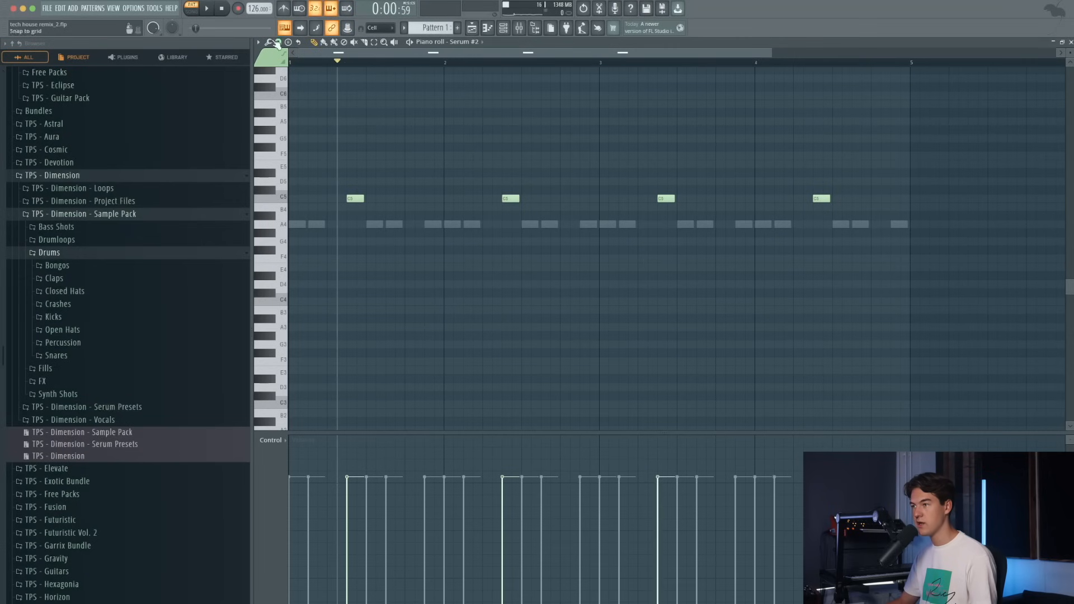
left_click(519, 27)
key("ctrl+l")
left_click(791, 263)
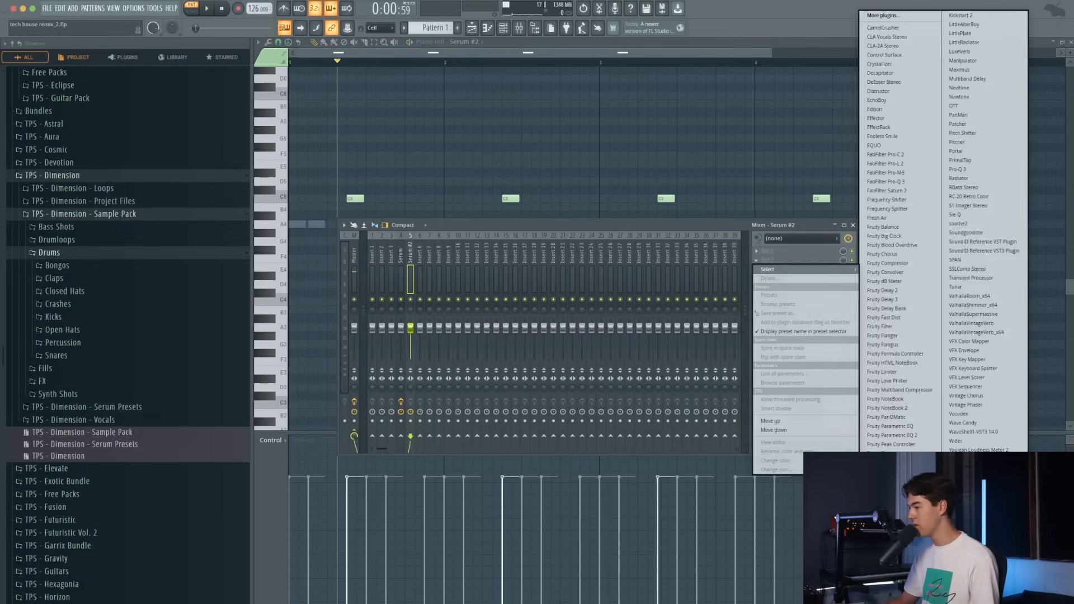
left_click(907, 433)
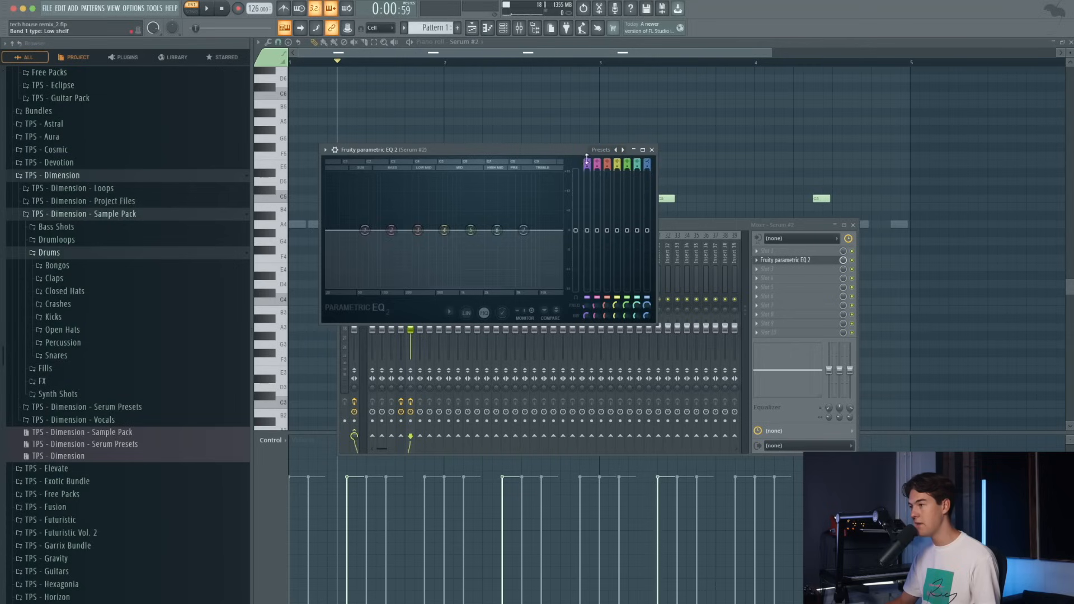
- Change band 1 of Serum #2's EQ to a high-pass filter with its cutoff at about 96 Hz
left_click(587, 160)
key("space")
left_click_drag(365, 230, 378, 230)
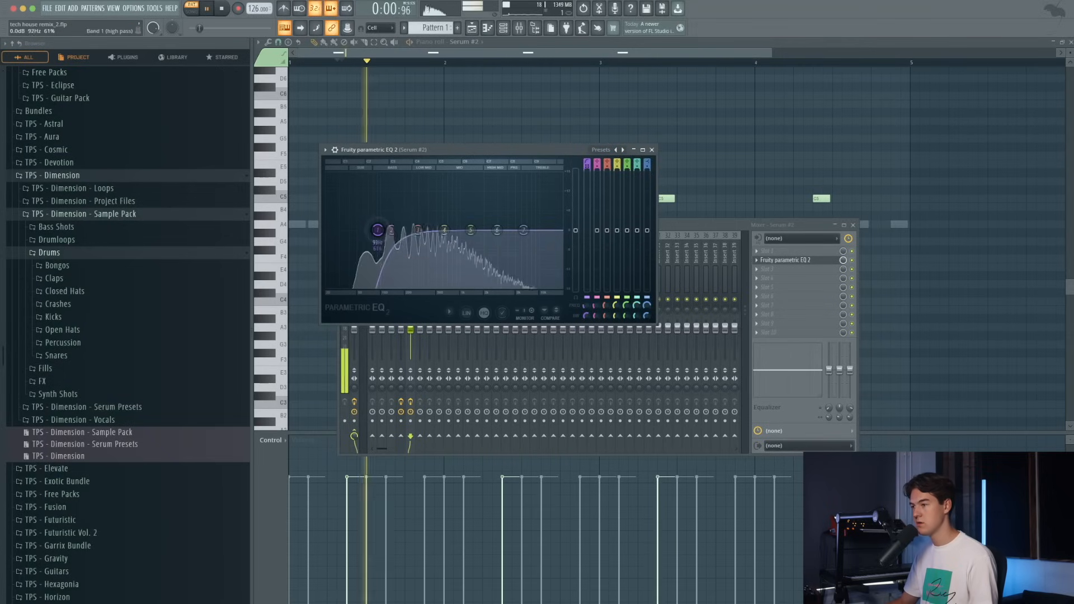
key("space")
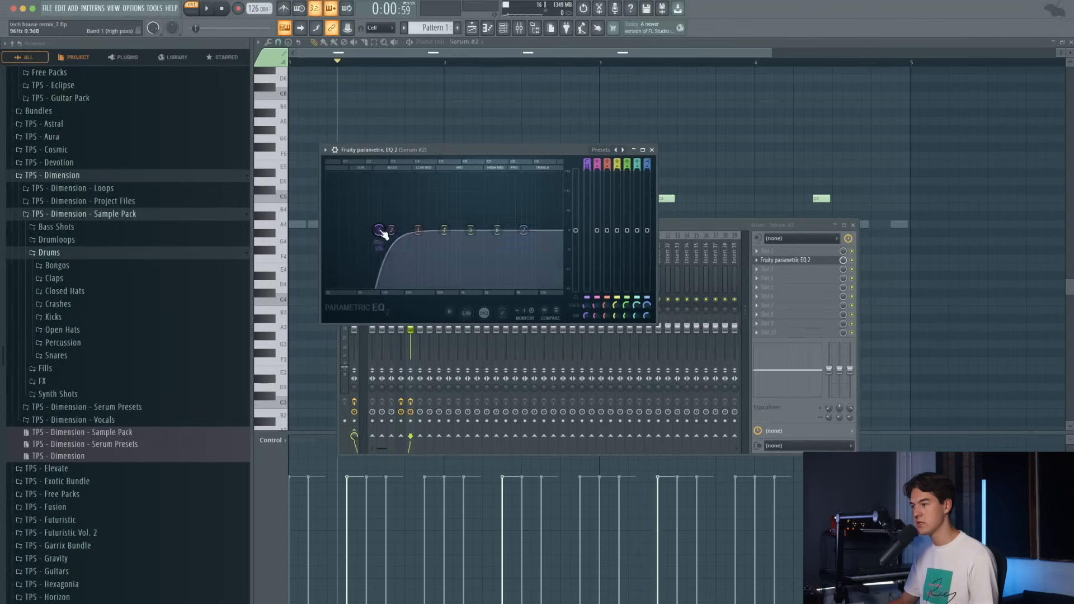
key("space")
- Adjust the upper bands of Serum #2's EQ by ear, and move the EQ to the first effect slot
left_click_drag(523, 229, 503, 269)
left_click_drag(465, 235, 463, 223)
key("space")
key("space")
left_click(651, 150)
key("space")
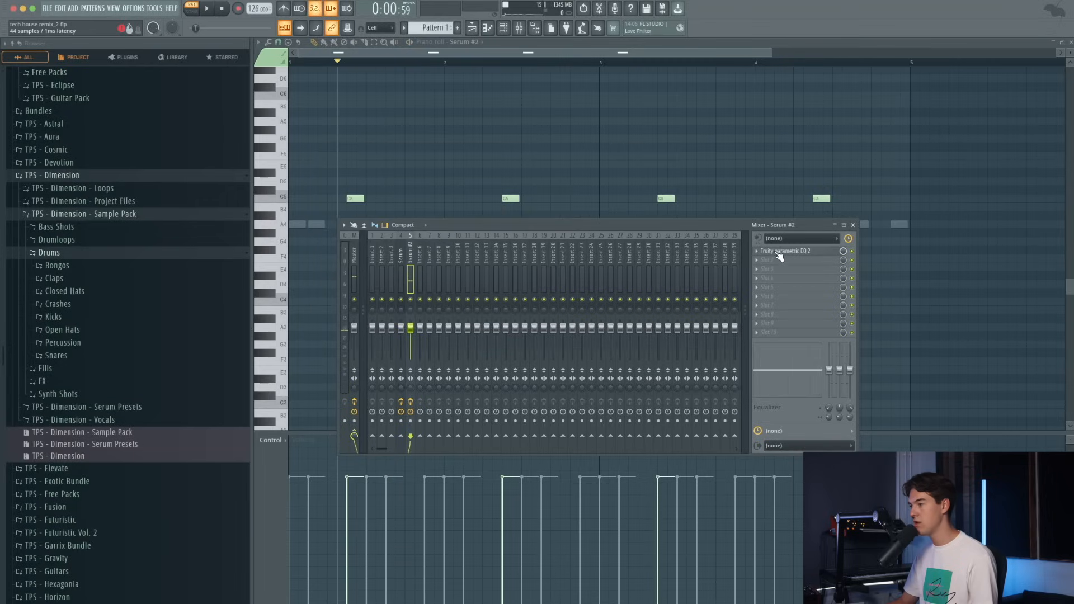
- Add OTT to the second effect slot of the Serum #2 mixer track and audition it with the pattern
left_click(772, 262)
left_click(976, 108)
left_click_drag(106, 86, 545, 154)
key("space")
key("space")
- Reduce OTT's depth by ear while the bass pattern plays, and close the plugin
key("space")
left_click_drag(518, 208, 519, 263)
key("space")
key("space")
key("space")
key("space")
left_click_drag(519, 207, 519, 210)
key("space")
key("space")
key("space")
left_click(636, 150)
- Lower the Serum #2 mixer fader to balance it against the main Serum bass
key("space")
key("space")
key("space")
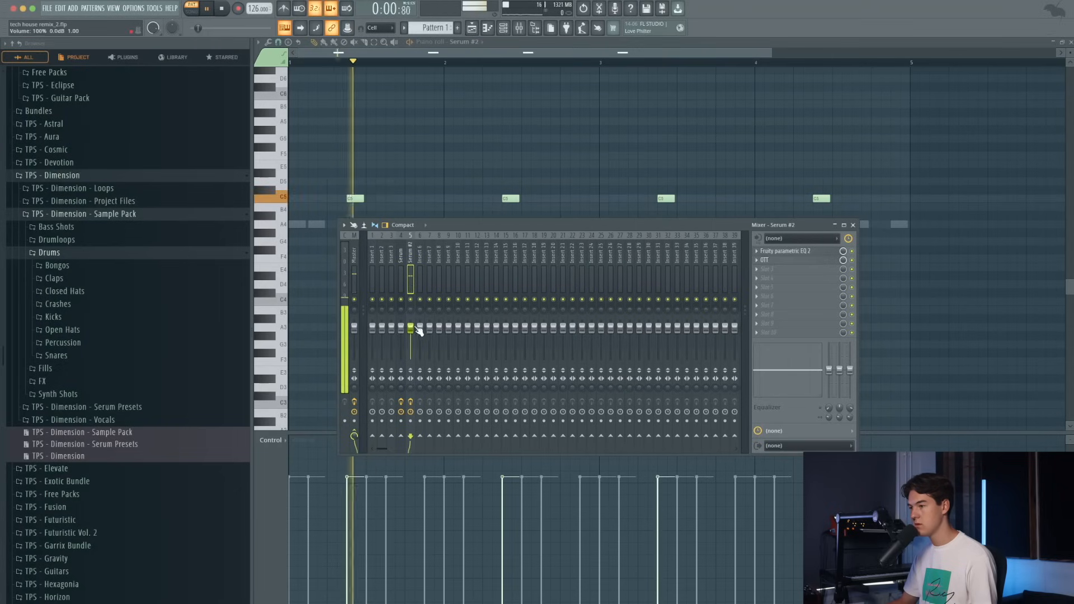
key("space")
key("space")
- Add Kickstart 2 to slot 8 of the Serum #2 mixer track and lower its mix to about 72%
key("F6")
left_click(789, 313)
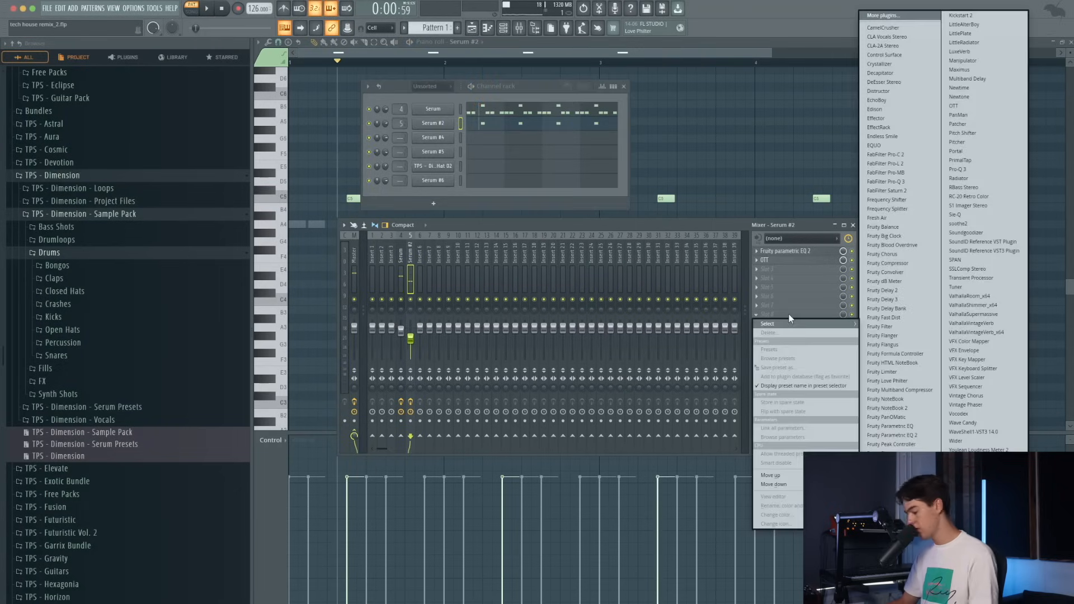
left_click(788, 316)
left_click_drag(80, 147, 133, 161)
key("space")
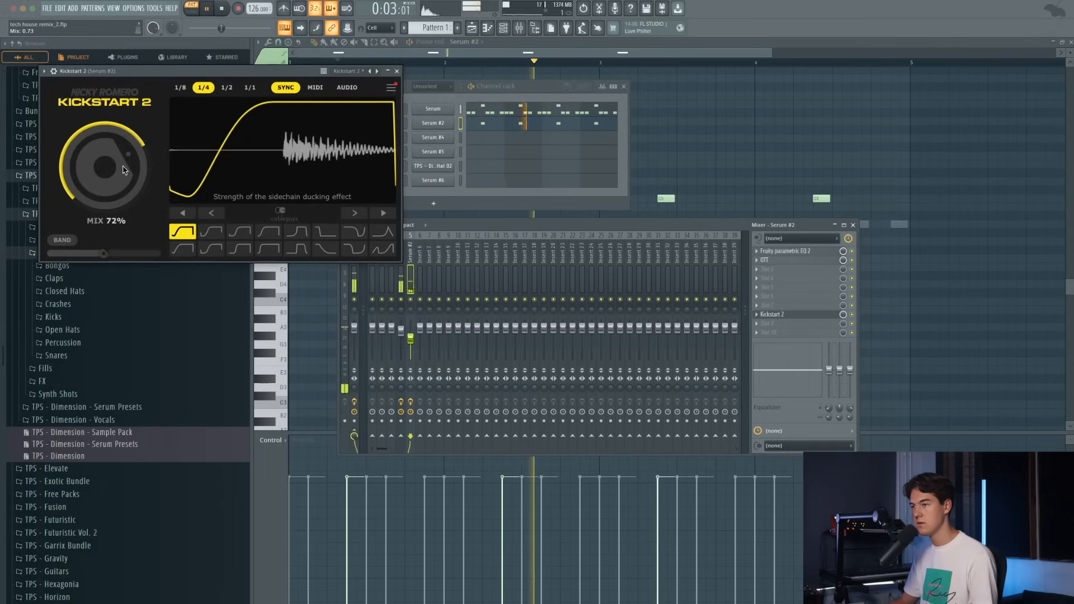
left_click(396, 71)
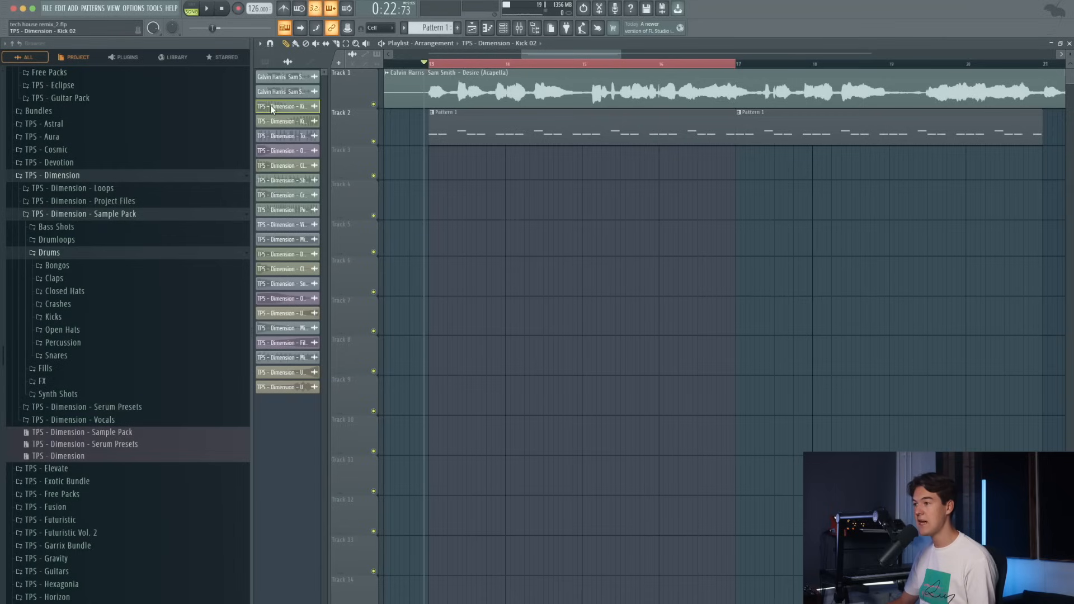
- Place the Kick 02 sample at bar 13 on playlist track 3, and mute the acapella and bass tracks
left_click_drag(270, 105, 431, 168)
left_click(374, 104)
left_click(374, 142)
left_click(530, 205, "ctrl")
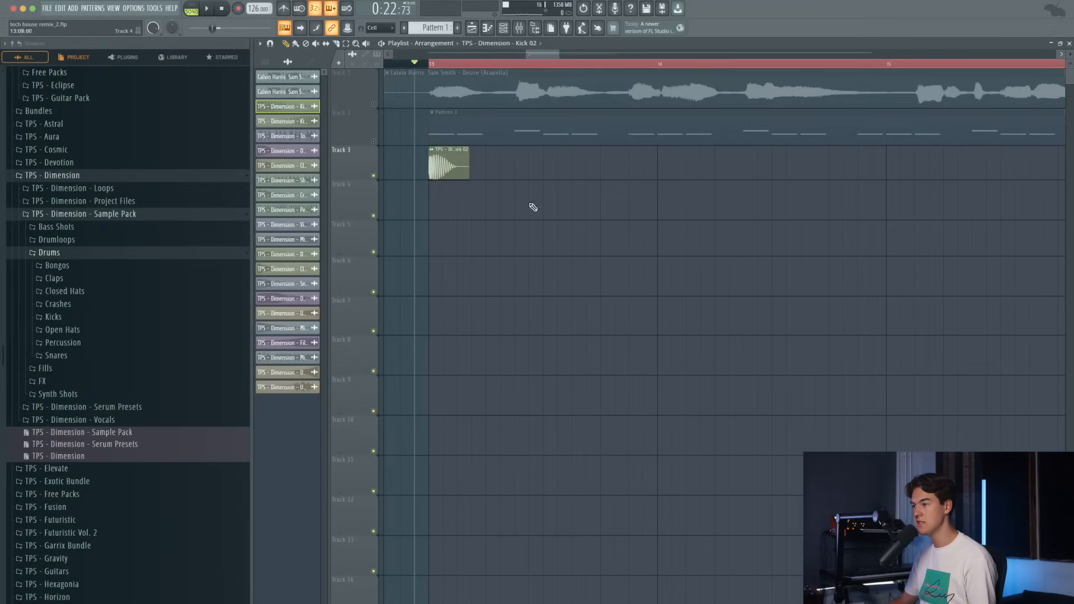
- Repeat the Kick 02 clip on every beat of track 3 from bar 13 up to bar 17
key("space")
left_click(492, 168)
left_click(550, 167)
left_click(602, 168)
scroll(602, 168, "down", 3)
left_click_drag(665, 169, 641, 178)
key("space")
left_click_drag(803, 181, 523, 180)
left_click_drag(526, 179, 746, 182)
key("space")
left_click(757, 206, "ctrl")
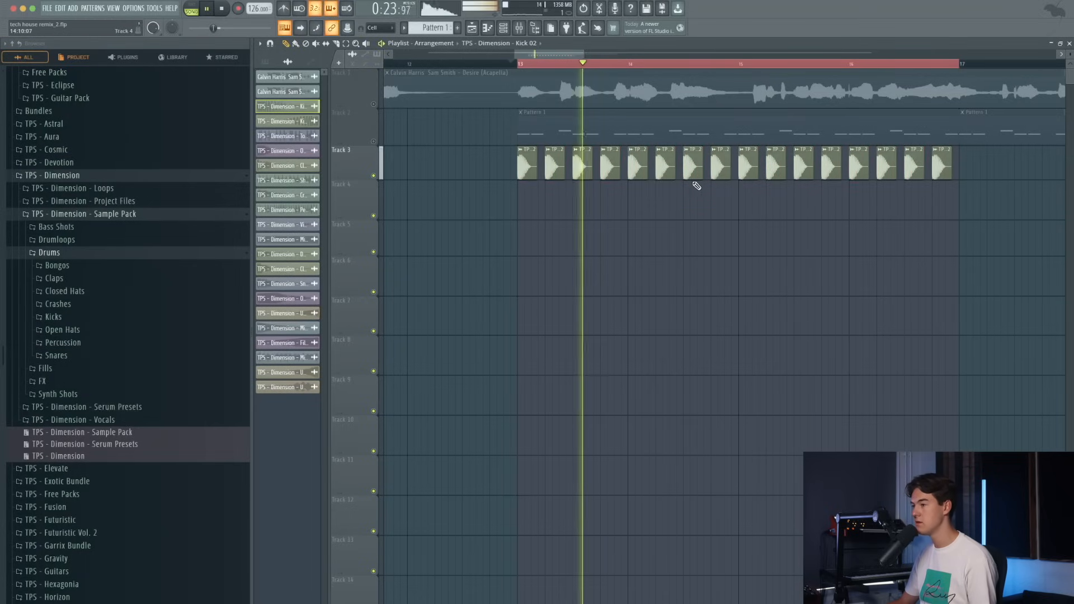
- Route the Kick 02 clip to mixer insert 23 and add Decapitator to its second effect slot
double_click(657, 170)
key("Escape")
left_click(376, 142)
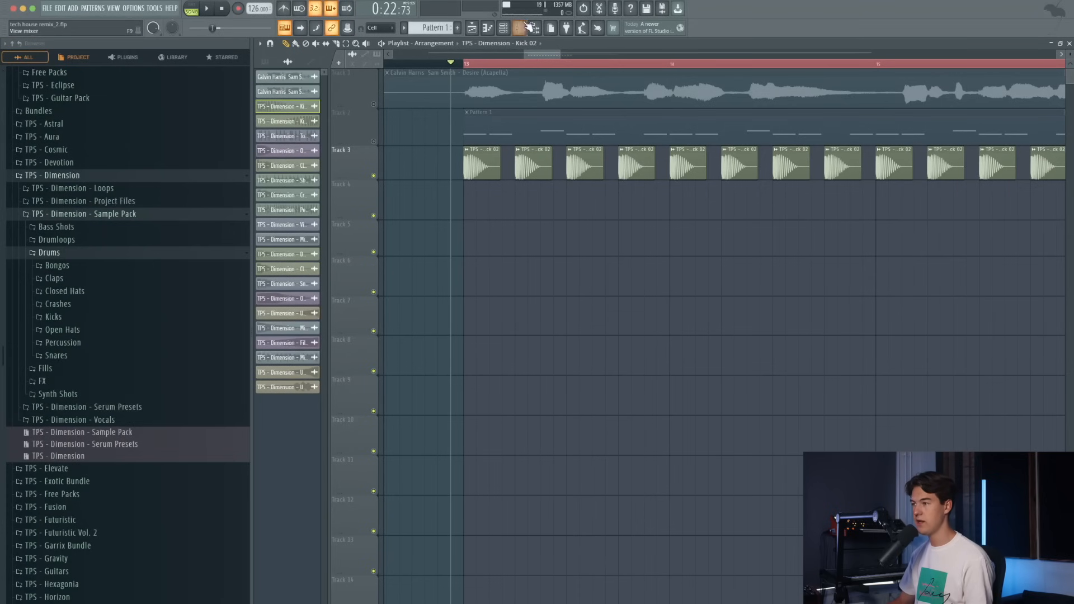
left_click(527, 26)
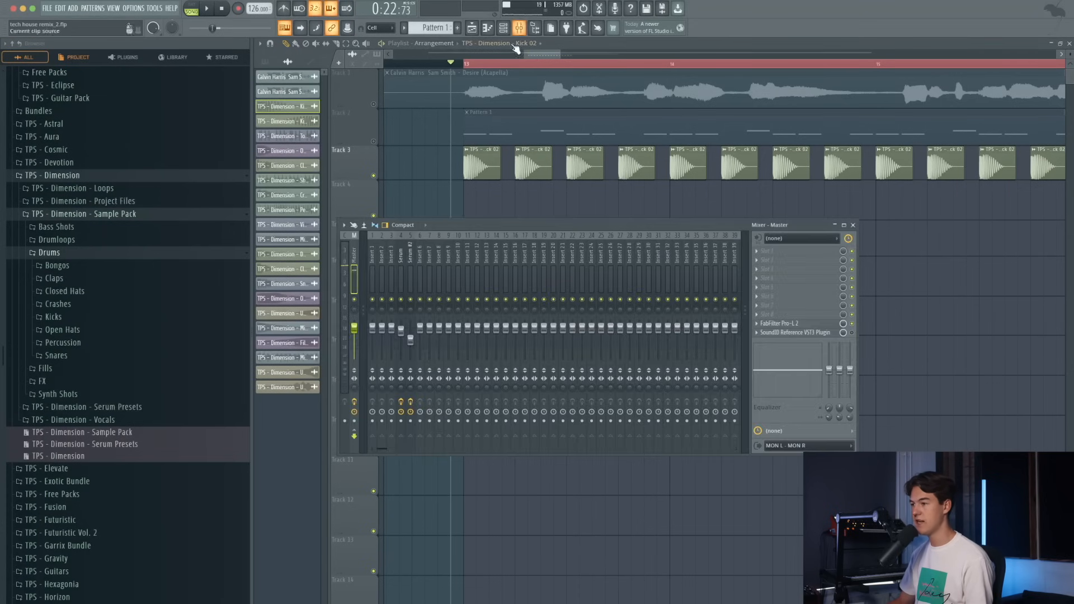
key("space")
key("space")
left_click(579, 247)
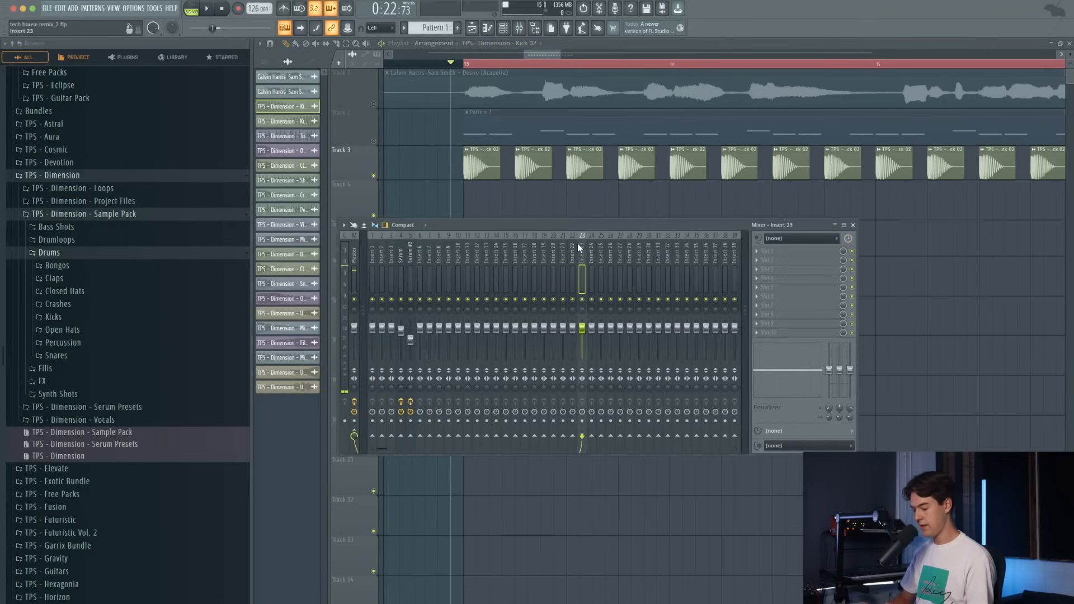
key("ctrl+l")
left_click(798, 250)
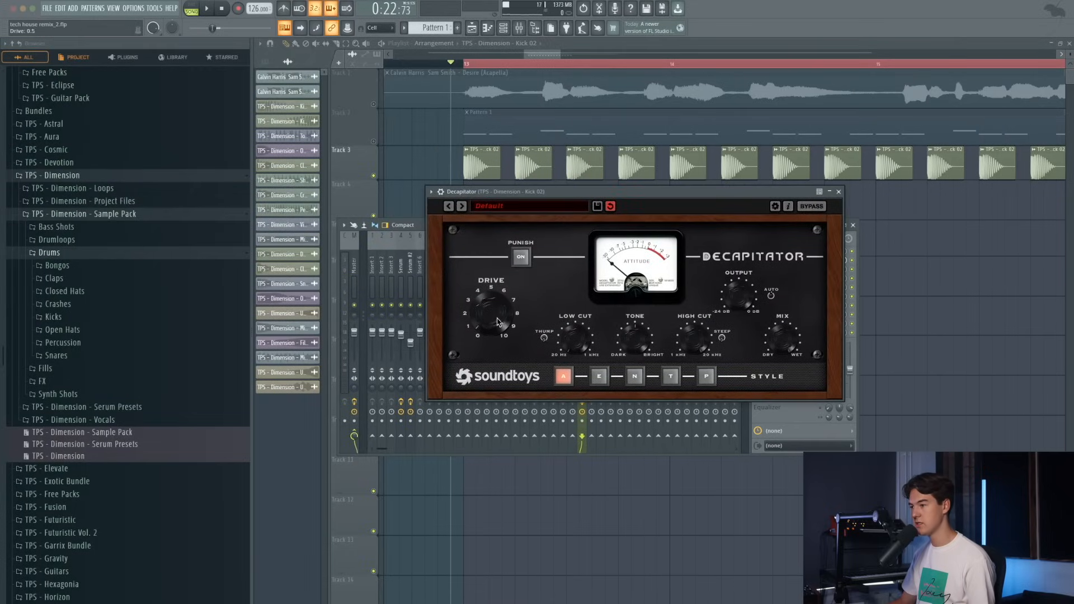
- Adjust Decapitator's drive on the kick and set its mix to about 73% during playback
left_click_drag(500, 308, 502, 314)
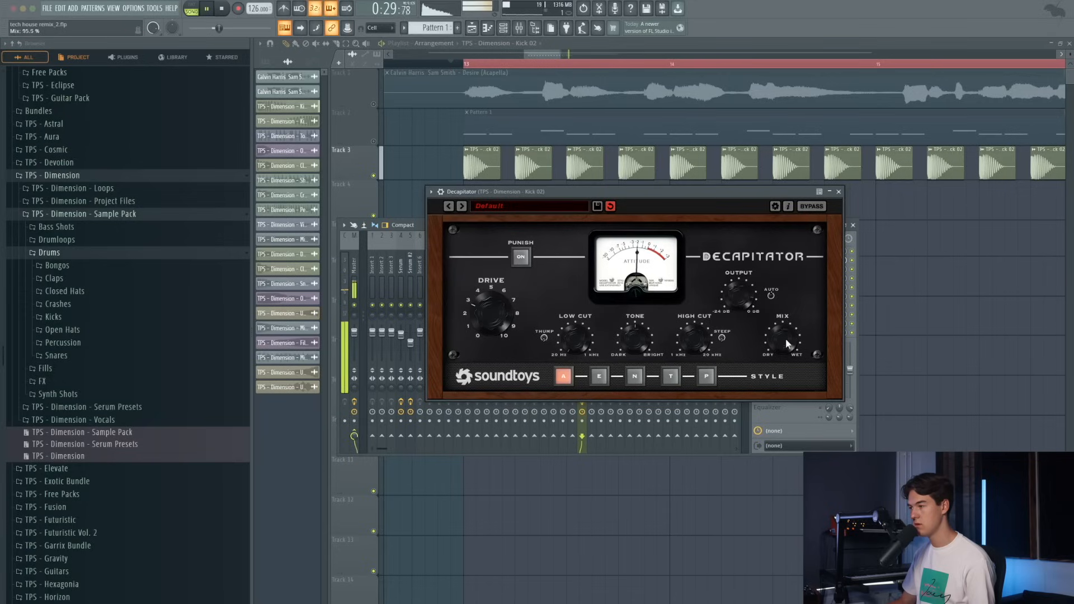
left_click_drag(788, 353, 801, 283)
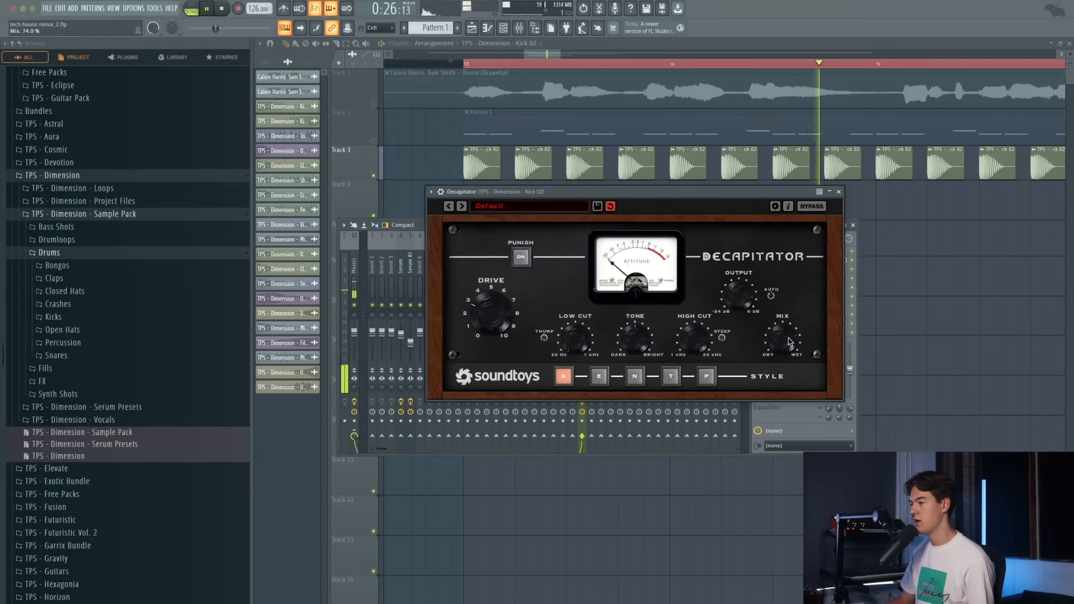
left_click_drag(788, 341, 789, 342)
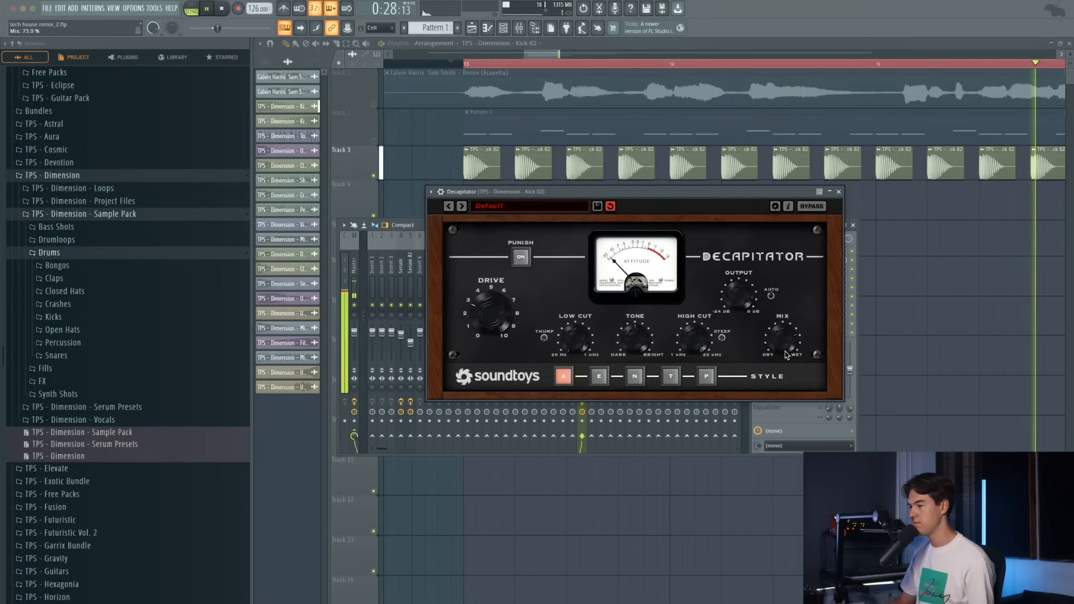
left_click(839, 193)
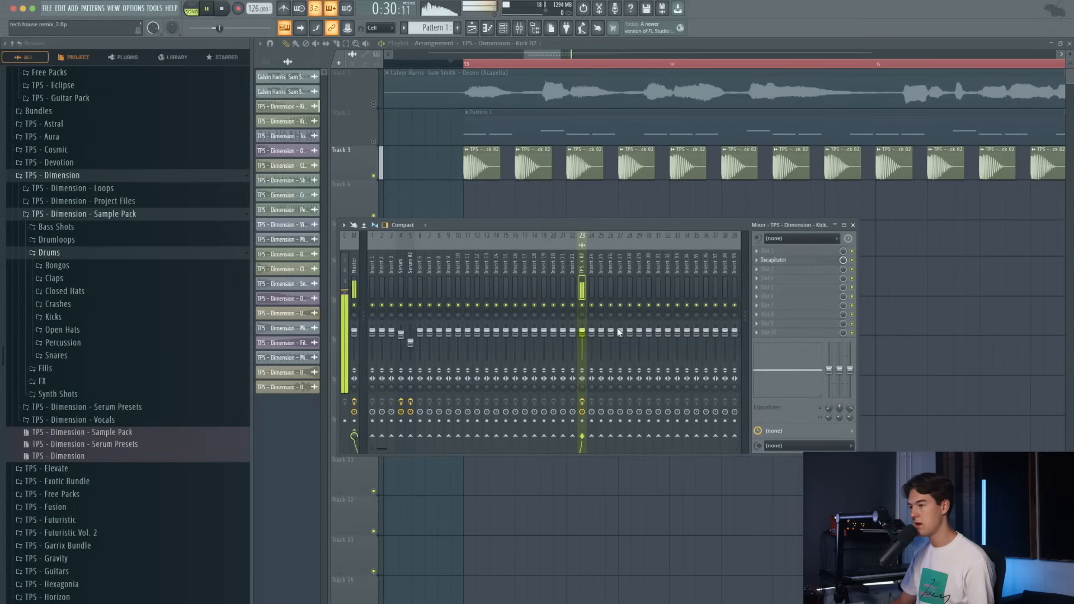
- Lower the Kick 02 mixer fader slightly and unmute the bass pattern on track 2
left_click_drag(583, 333, 582, 336)
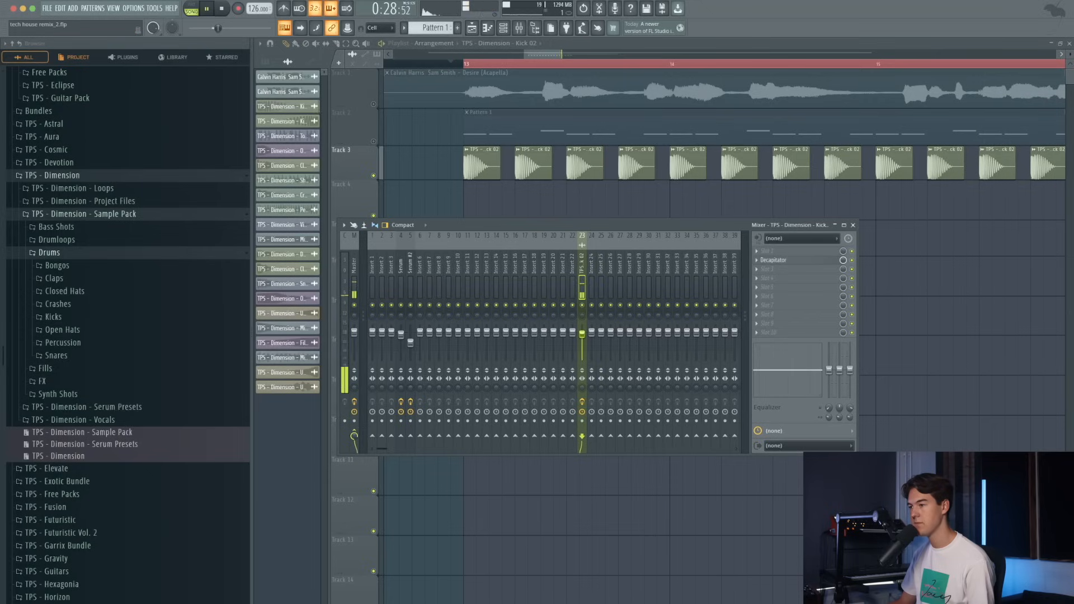
left_click_drag(582, 334, 582, 334)
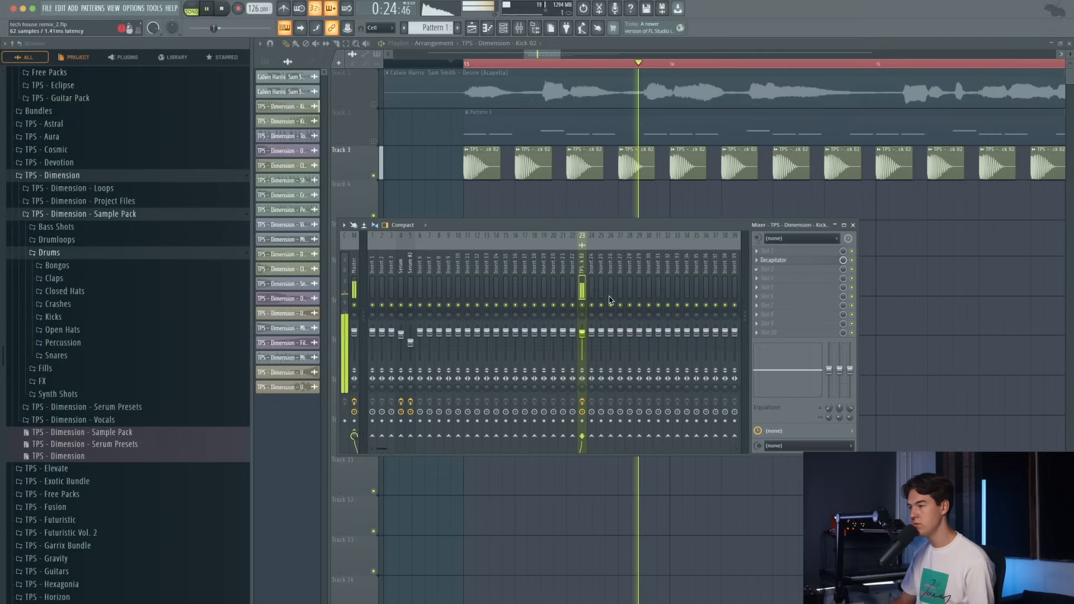
left_click(774, 260)
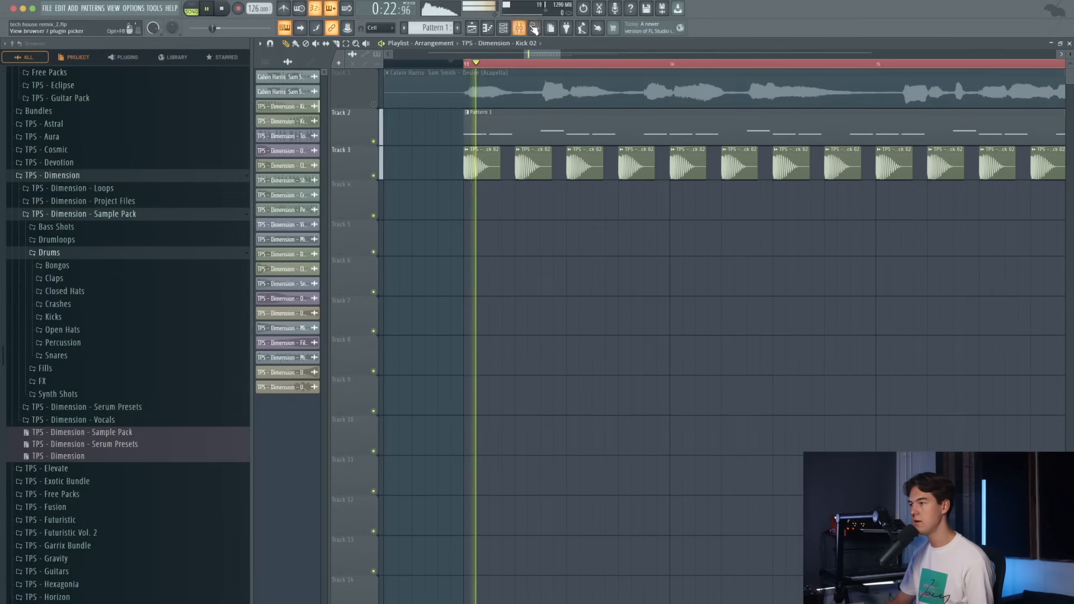
- Shift Serum's Kickstart 2 curve later with its mix at about 97%, and lower Serum #2's Kickstart 2 mix to about 50%
left_click(534, 29)
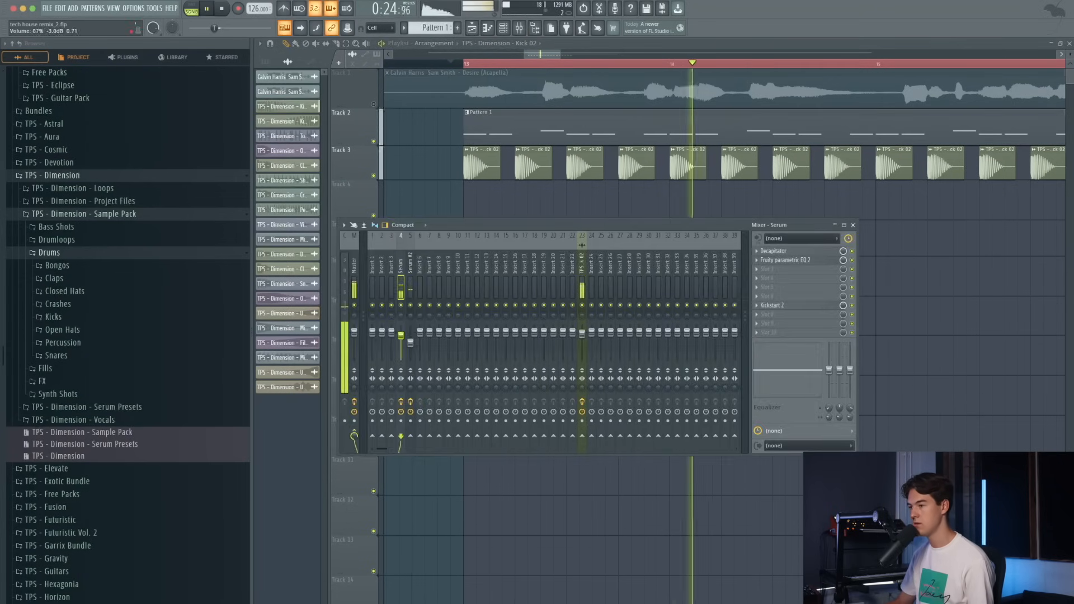
left_click(775, 306)
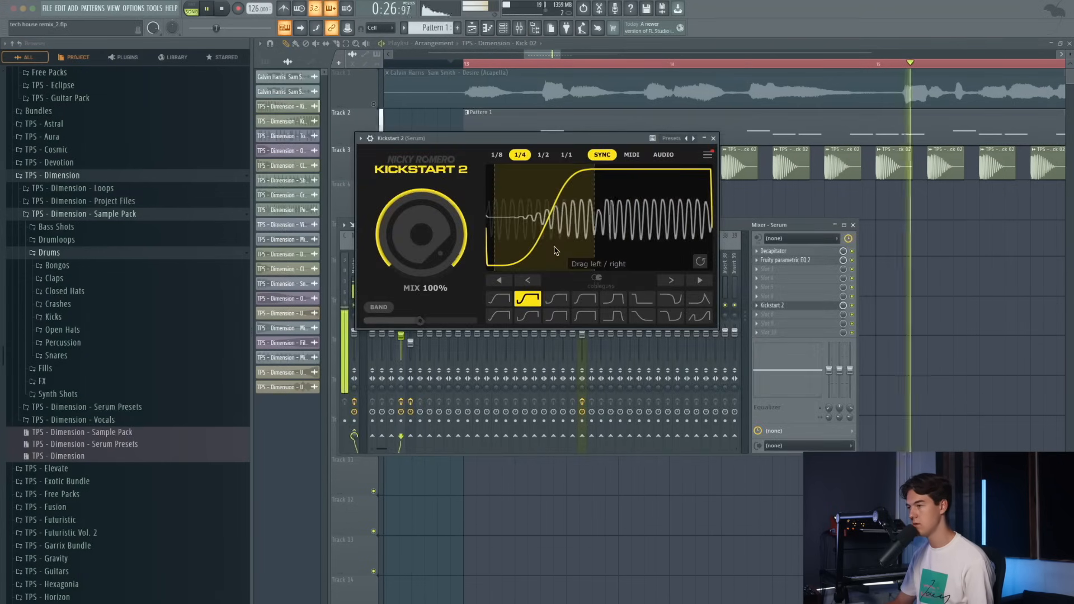
left_click_drag(555, 251, 578, 244)
left_click_drag(439, 244, 439, 249)
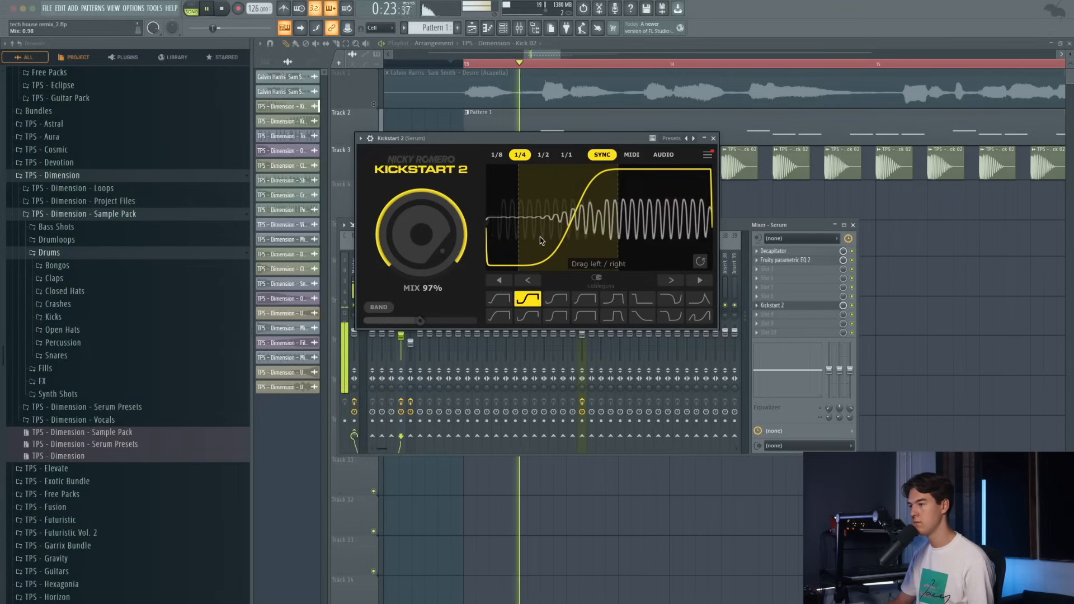
left_click(713, 138)
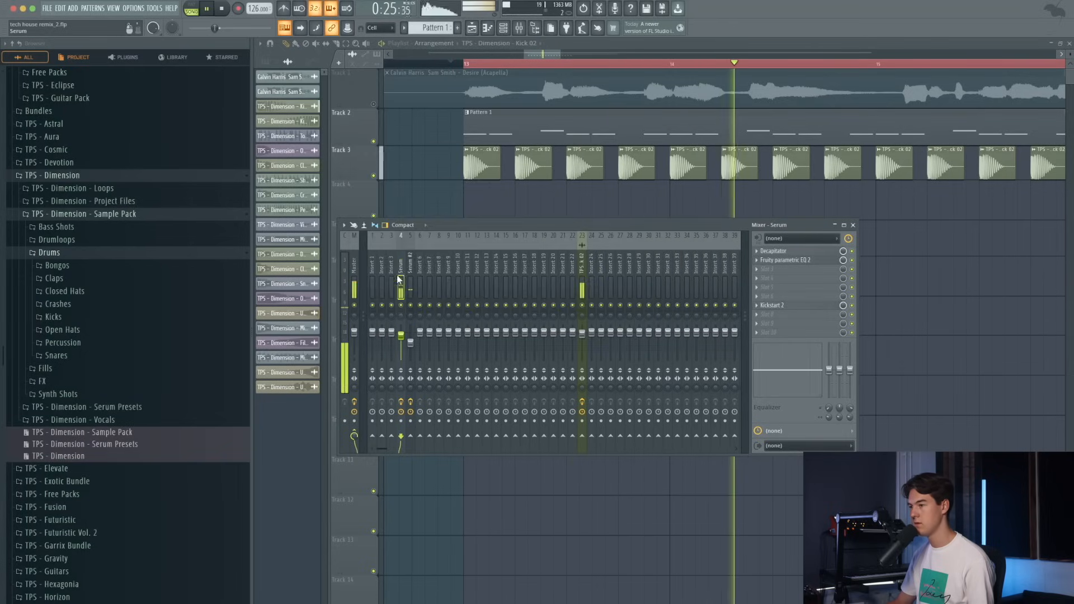
left_click(772, 315)
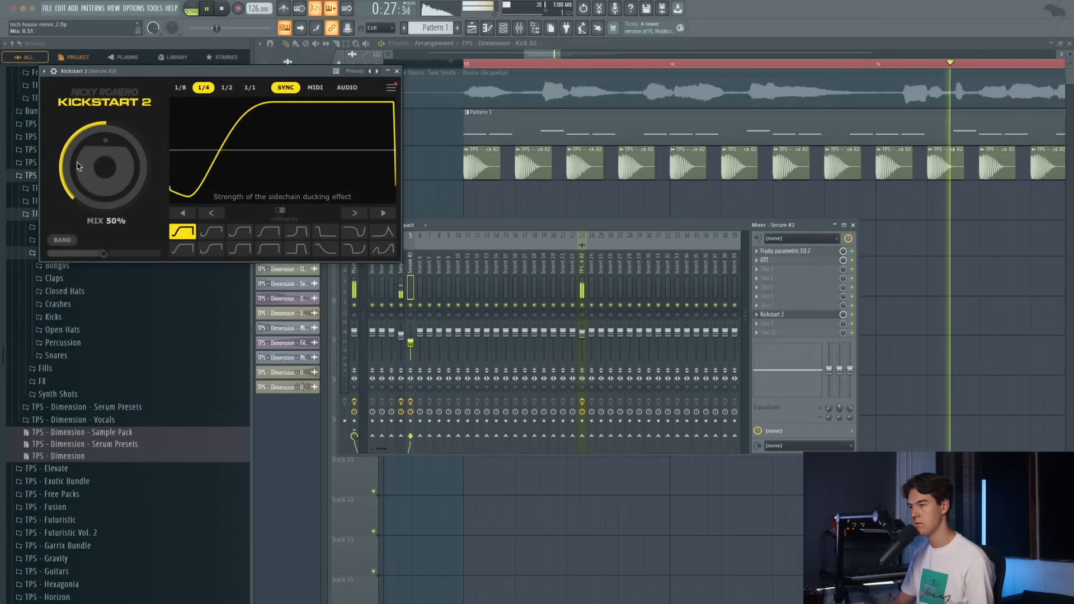
left_click(397, 72)
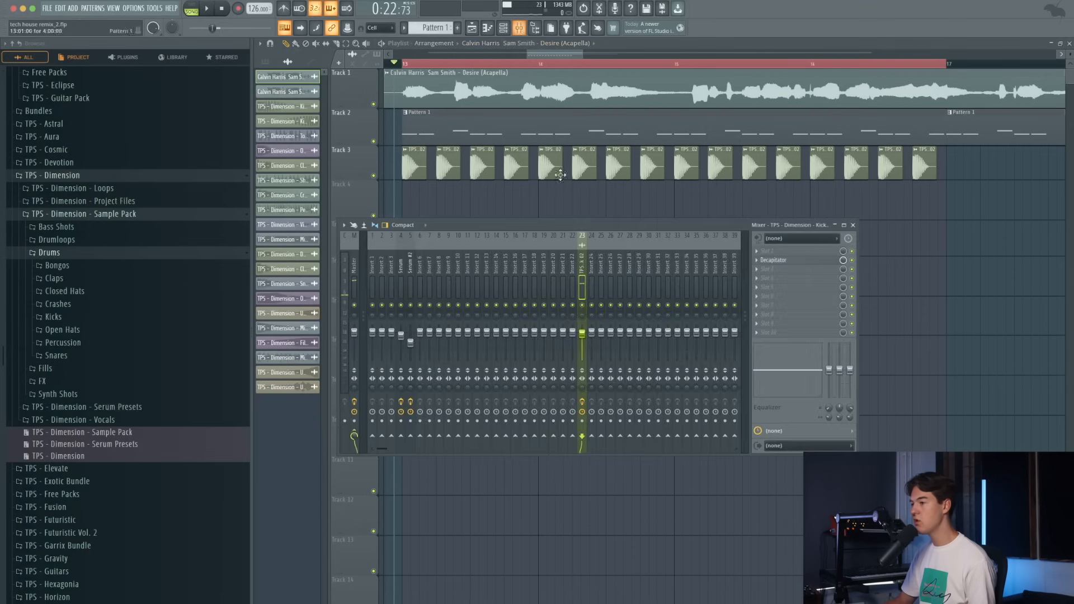
- Route the Desire acapella to mixer insert 26 and shape bands 1 and 7 with Fruity parametric EQ 2 in its first slot
key("ctrl+l")
left_click(778, 251)
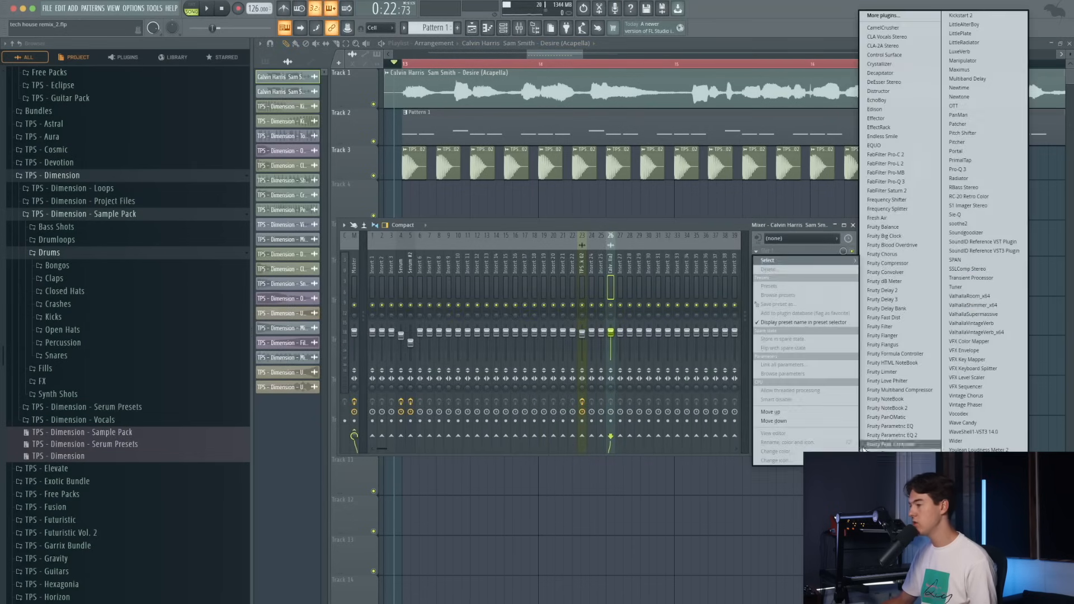
left_click(908, 445)
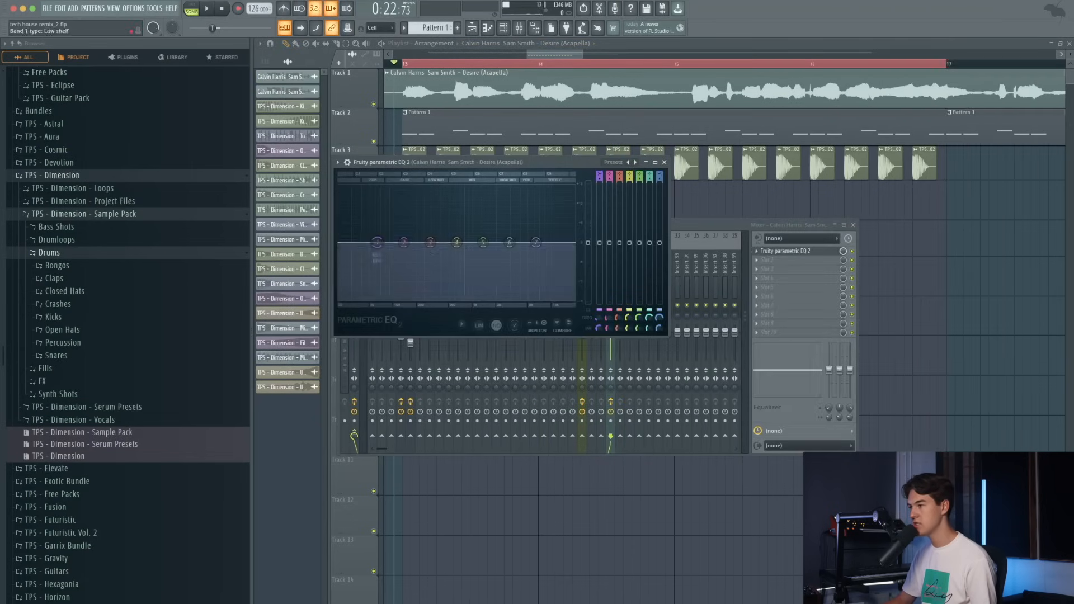
left_click_drag(377, 241, 391, 242)
mouse_move(536, 242)
left_mouse_down()
mouse_move(528, 236)
mouse_move(545, 220)
mouse_move(548, 239)
left_mouse_up()
- Add Kickstart 2 to slot 9 of the acapella's mixer track and lower its mix to about 55%
left_click(791, 322)
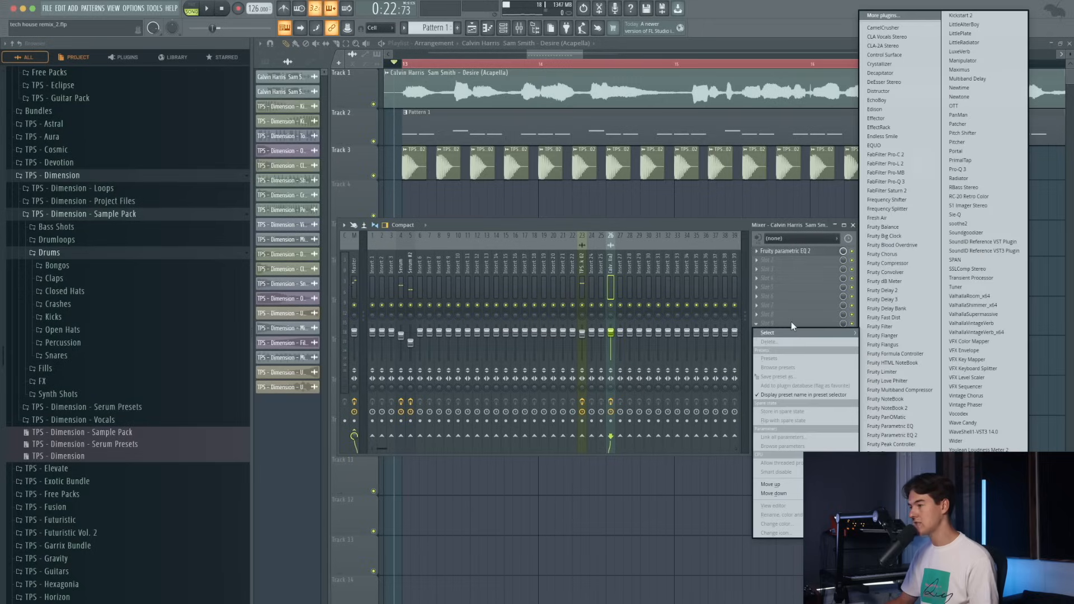
left_click(960, 15)
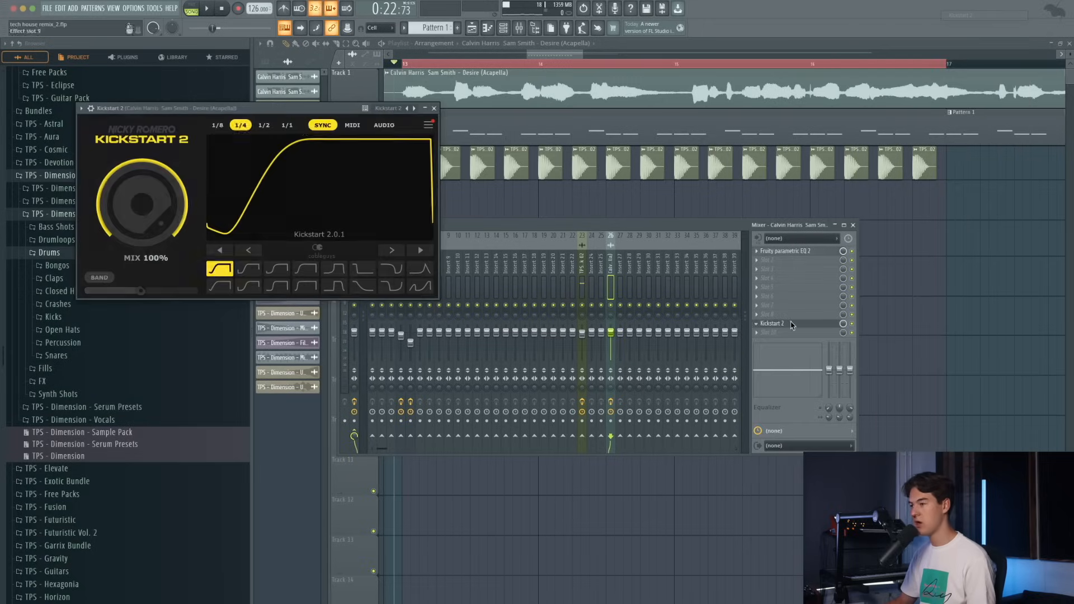
left_click_drag(281, 116, 479, 176)
scroll(354, 278, "down", 3)
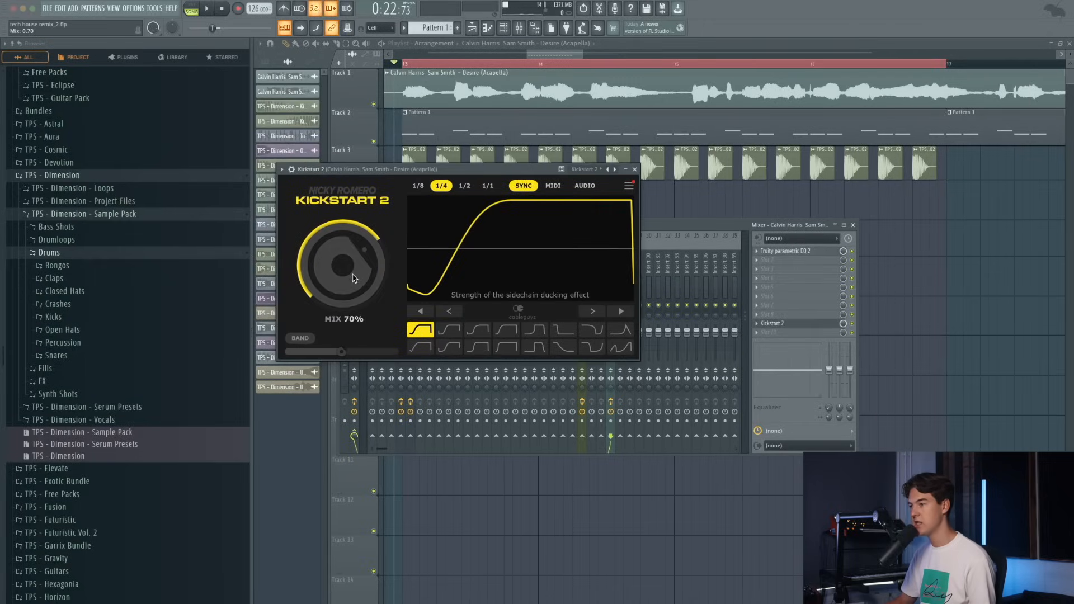
scroll(367, 272, "down", 2)
- Shift the acapella's ducking curve slightly later, compare it at 100% mix, and reduce the mix again during playback
key("space")
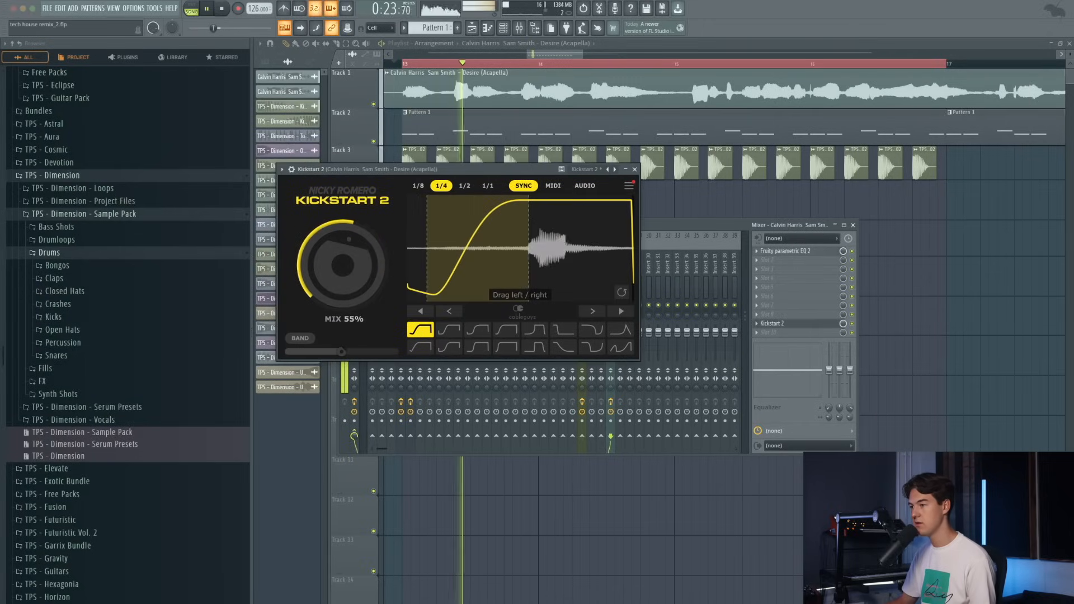
scroll(361, 270, "up", 5)
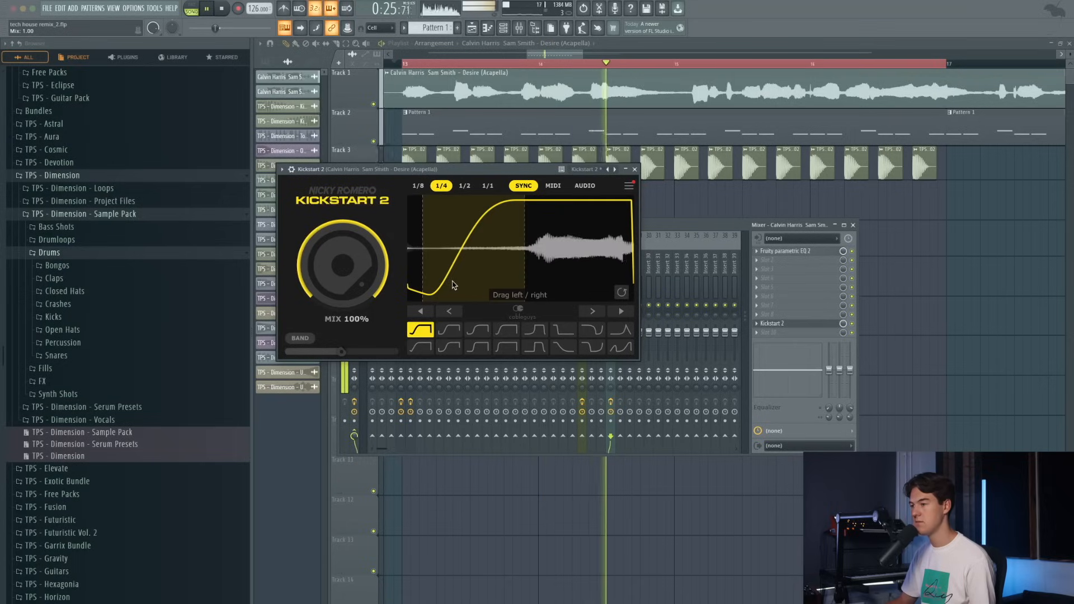
scroll(351, 263, "down", 4)
scroll(348, 259, "up", 1)
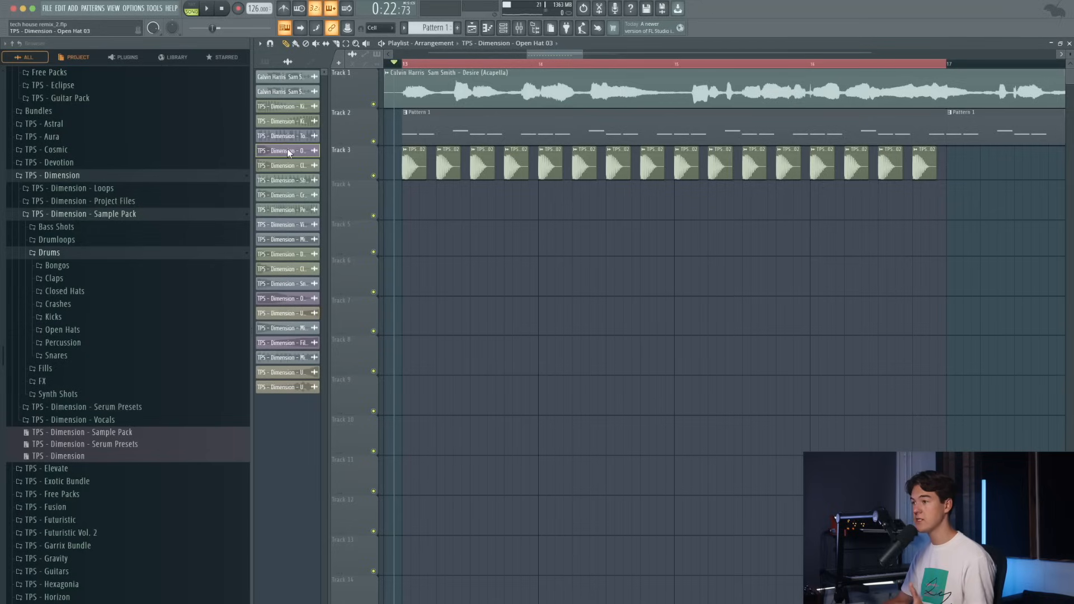
- Place Open Hat 03 on Track 4 on each off-beat of bar 13 and start playback
right_click(288, 149)
left_click(296, 153)
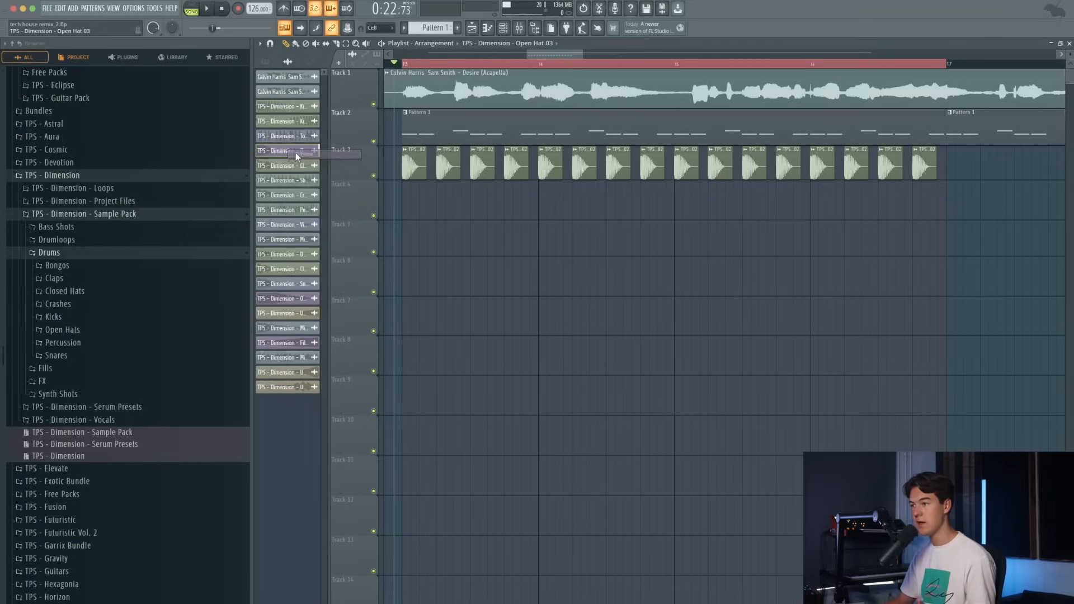
right_click(287, 151)
left_click(295, 155)
right_click(287, 149)
left_click(287, 153)
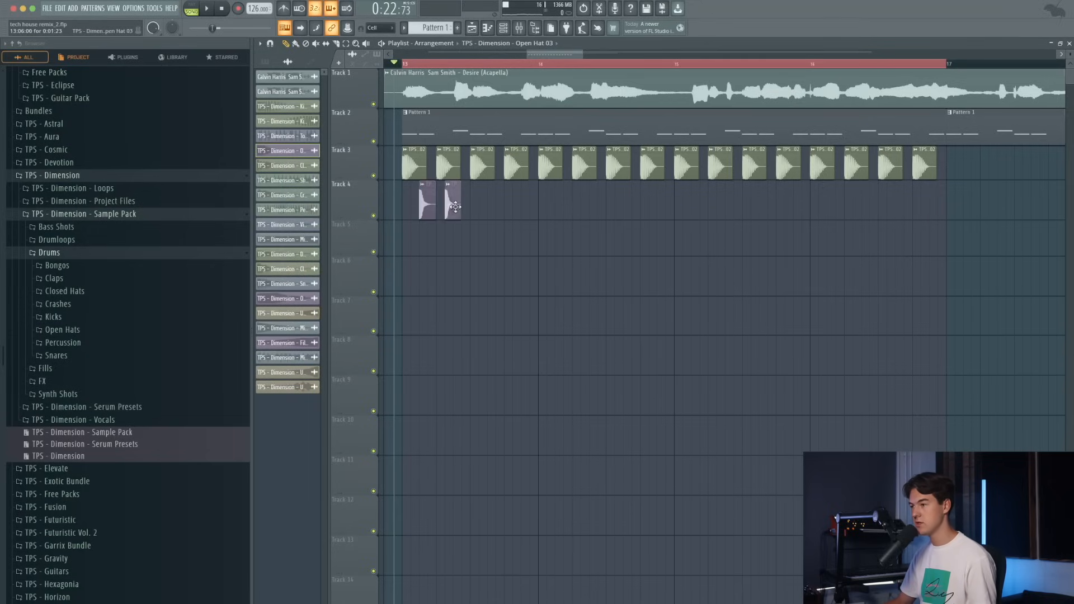
left_click(480, 247, "ctrl")
key("space")
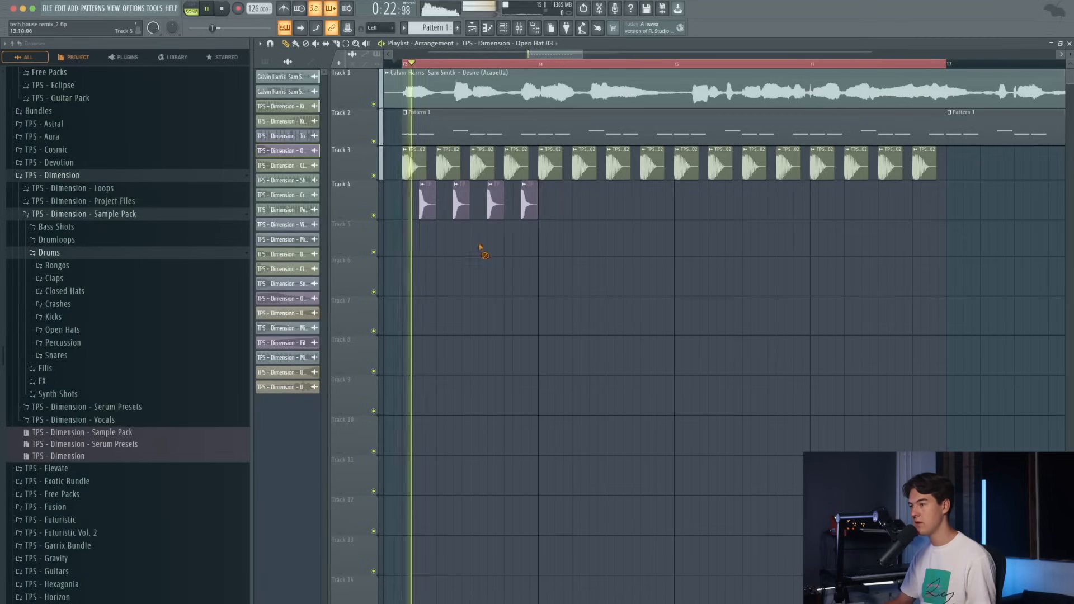
- Listen to the off-beat open hats against the kick, bass and vocal
scroll(435, 232, "up", 2)
scroll(436, 232, "down", 4)
left_click_drag(532, 209, 435, 211)
left_click(431, 237, "ctrl")
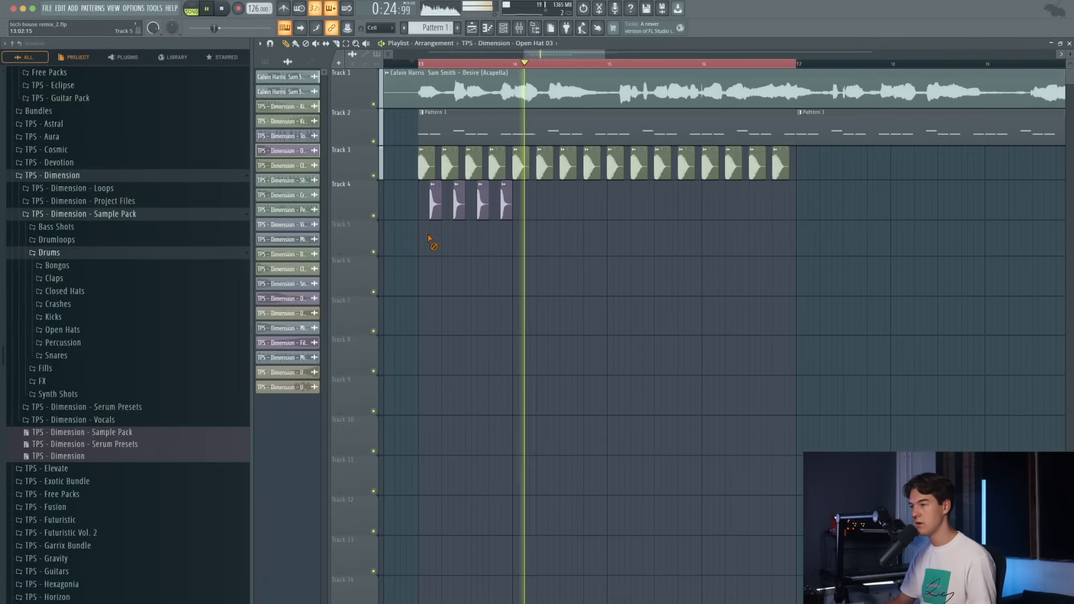
scroll(418, 238, "up", 2)
key("space")
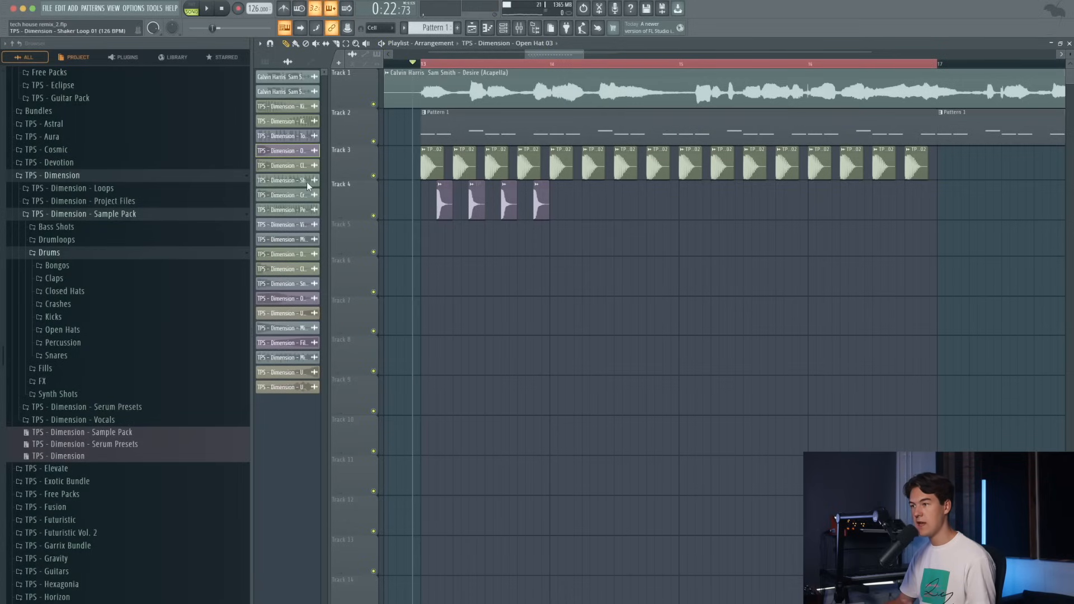
- Place Clap 11 on Track 5 at beats 2 and 4 of bar 13, auditioning it during playback
left_click_drag(457, 250, 458, 248)
key("space")
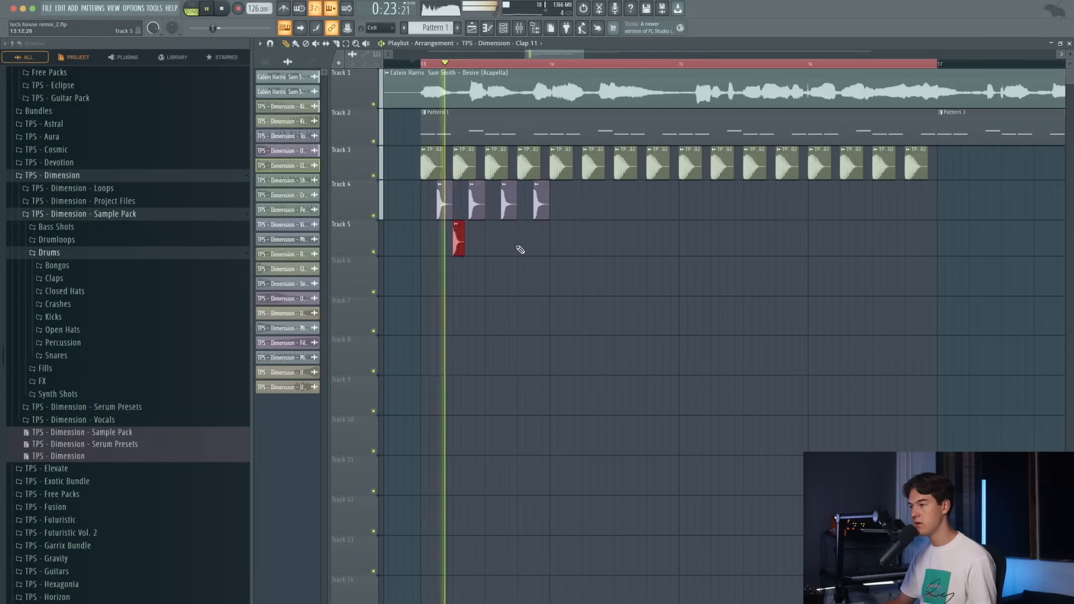
left_click(521, 247)
key("space")
key("space")
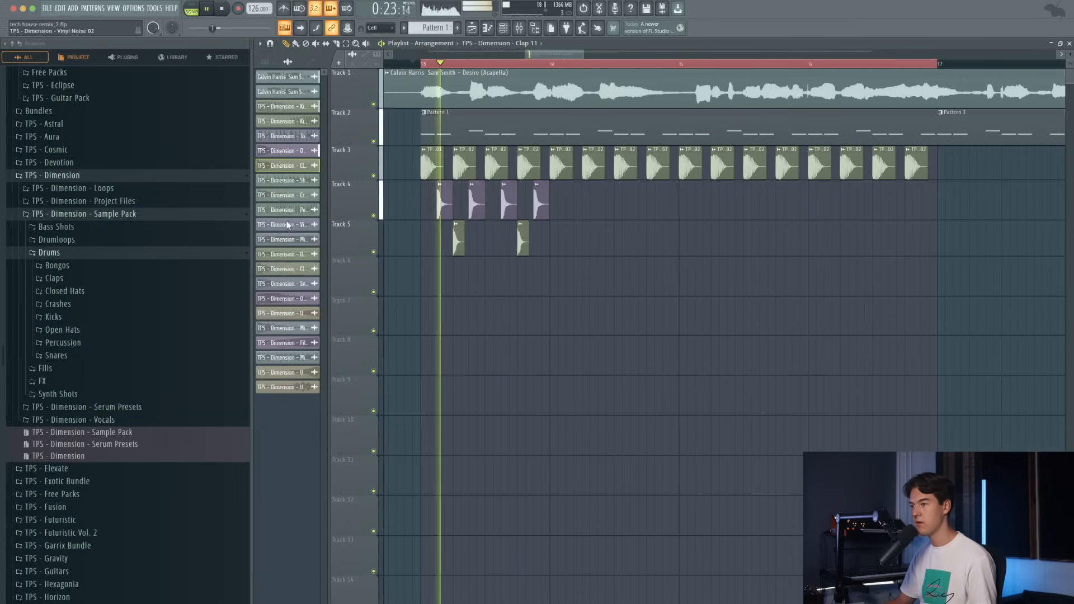
- Solo Track 5 and listen to the two claps on their own
scroll(429, 250, "up", 1)
right_click(374, 253)
key("space")
key("space")
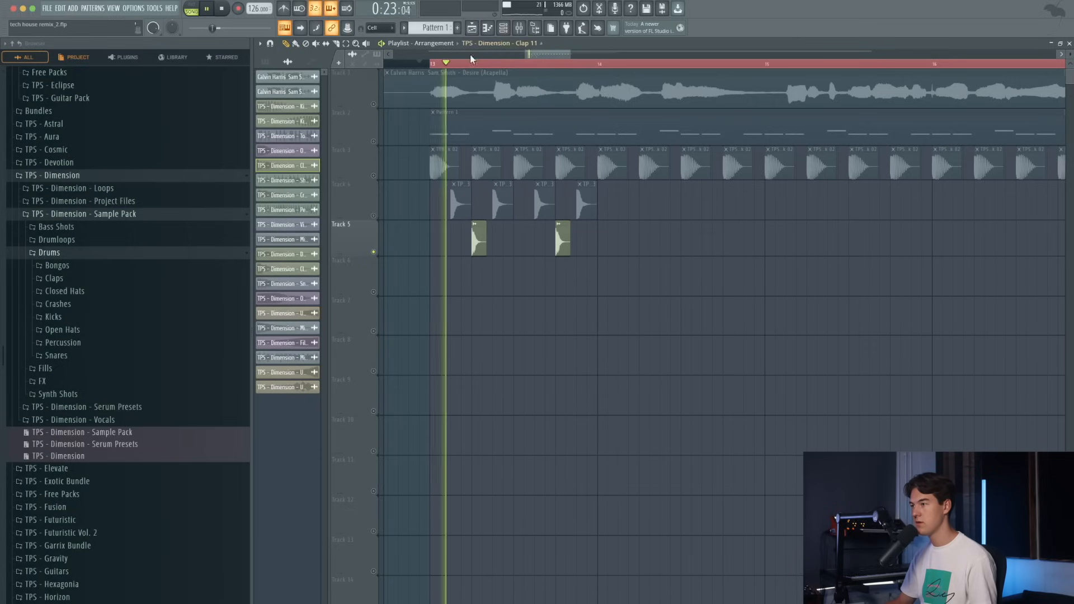
key("space")
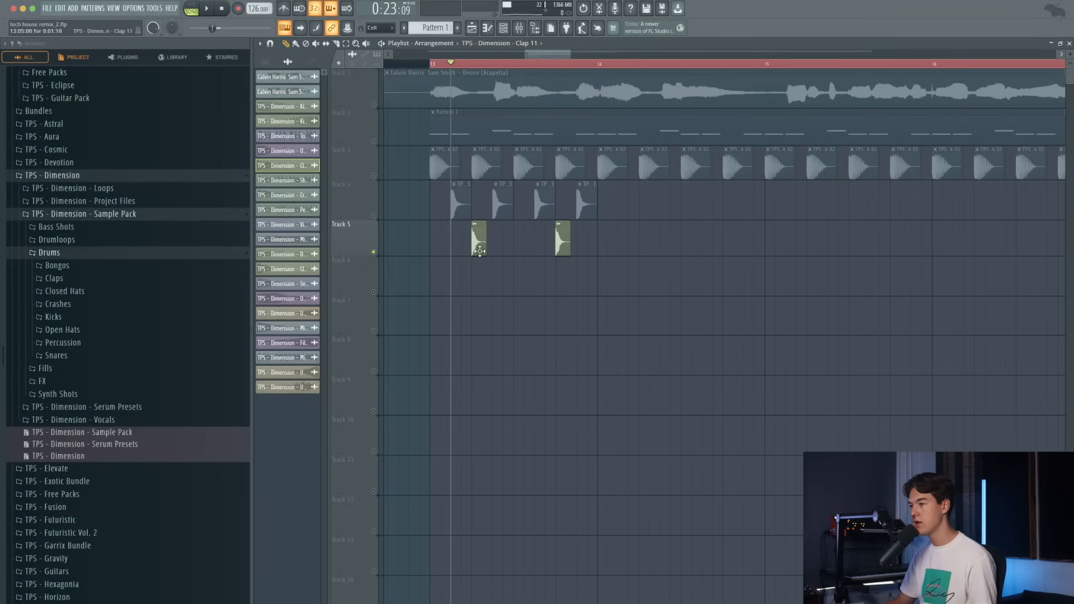
- Route Clap 11 to mixer insert 24 and add ValhallaRoom in slot 4 with 0.33 s decay and about 10% mix
left_click(521, 28)
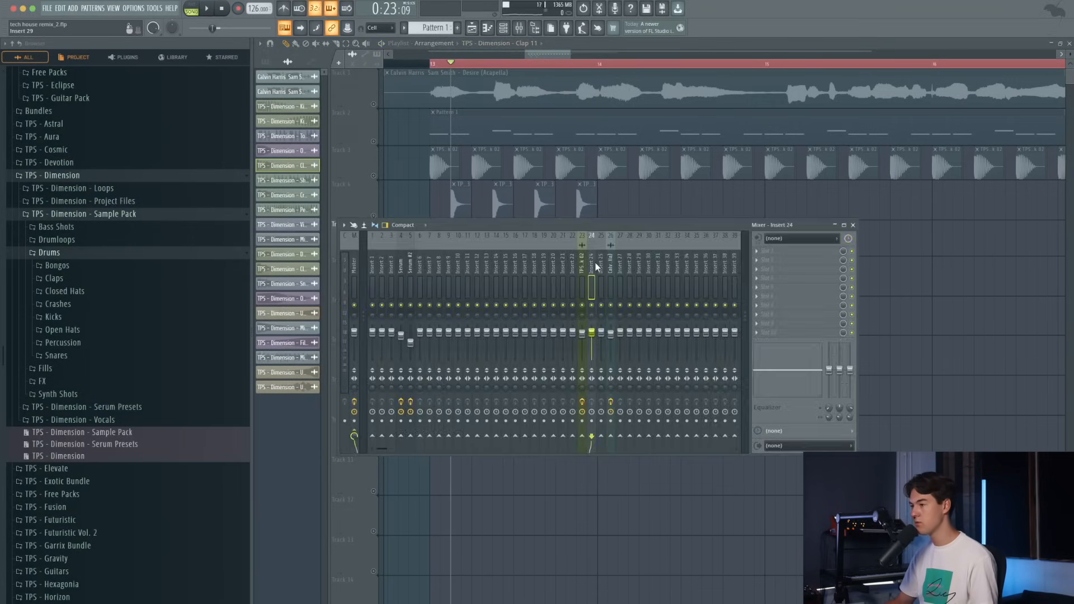
left_click(806, 278)
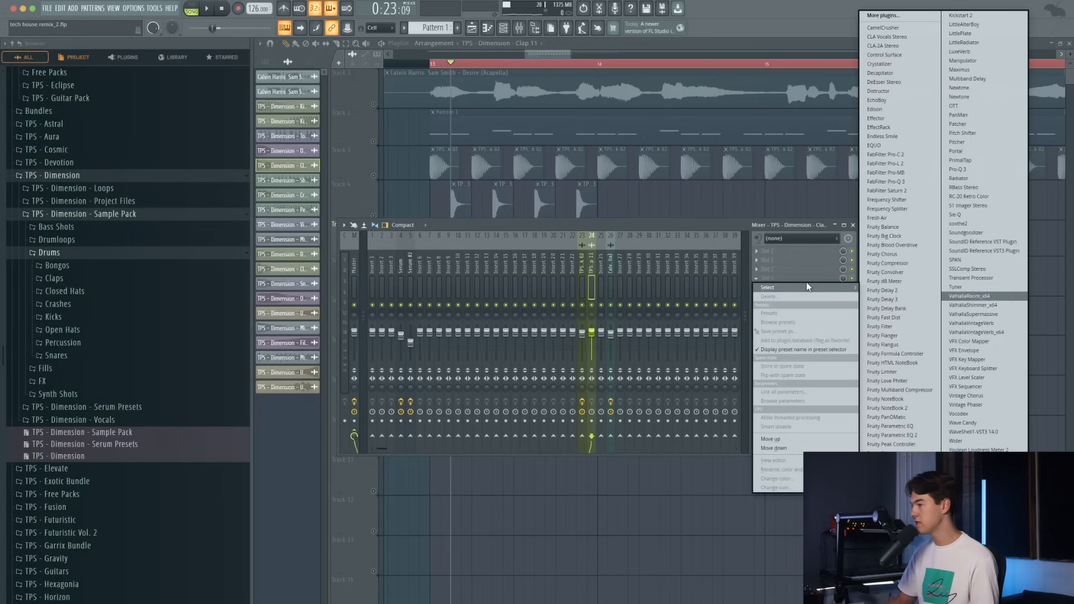
left_click(967, 296)
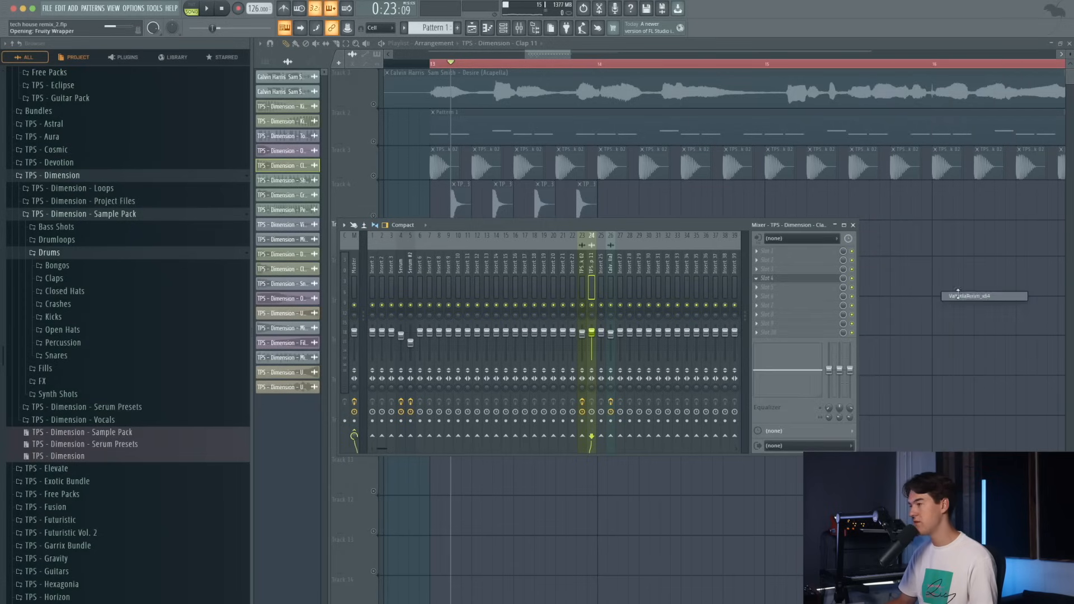
left_click_drag(229, 99, 407, 154)
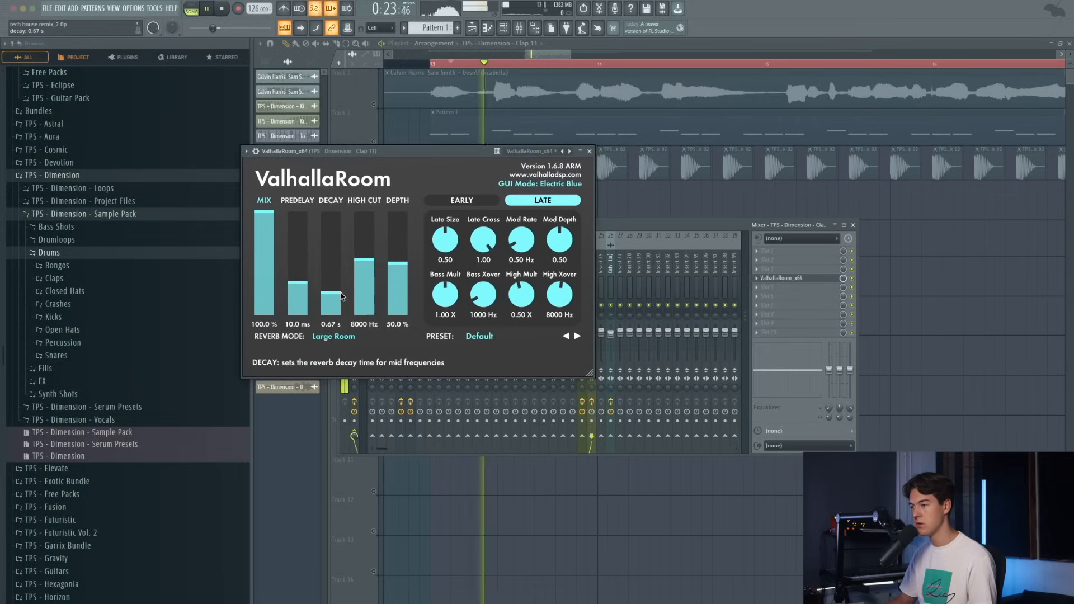
left_click(264, 300)
left_click(274, 311)
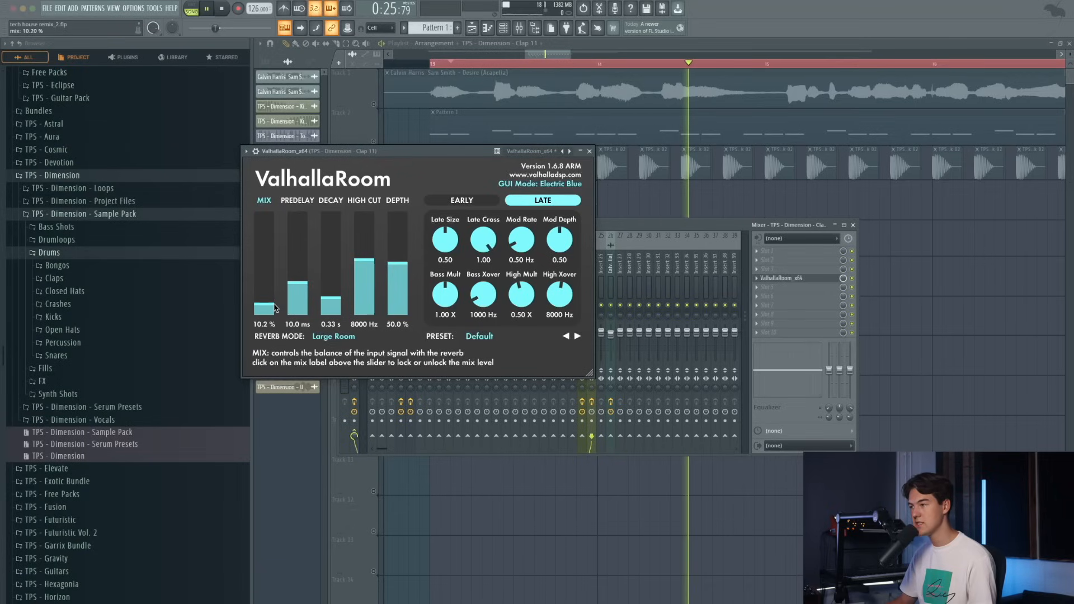
- Switch the clap's reverb mode to Medium Room and lower its mix to about 8%
left_click(333, 336)
left_click(313, 366)
left_click(269, 260)
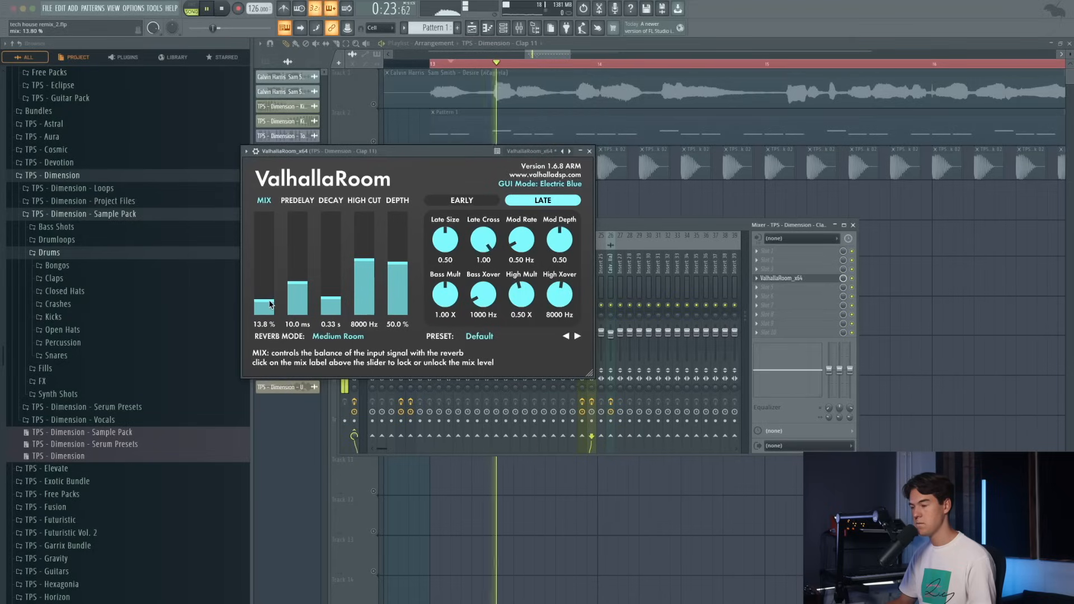
left_click_drag(268, 303, 266, 321)
left_click(269, 308)
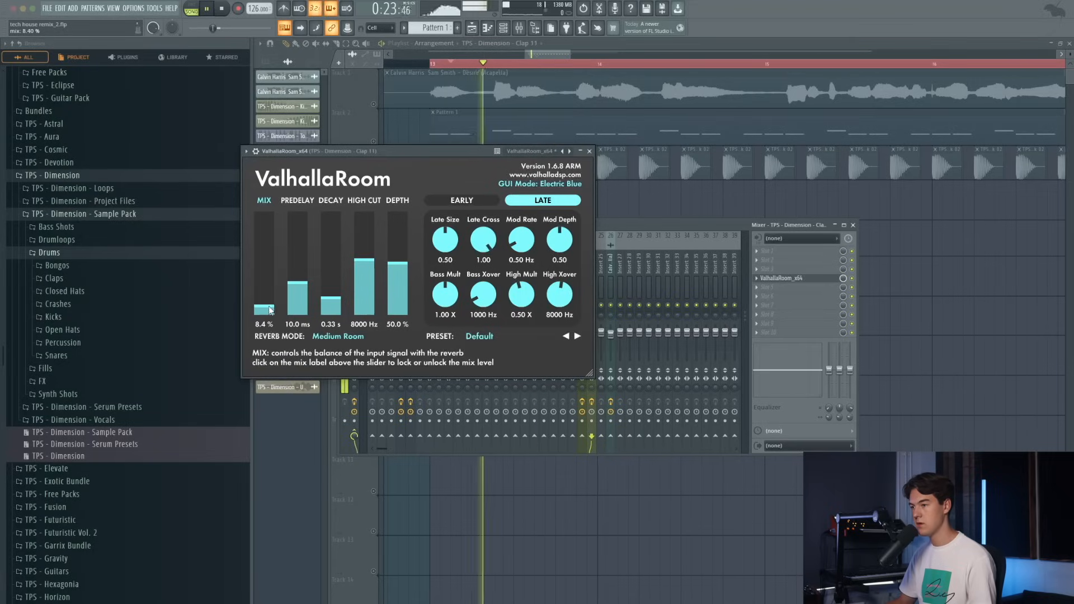
left_click(589, 151)
key("F9")
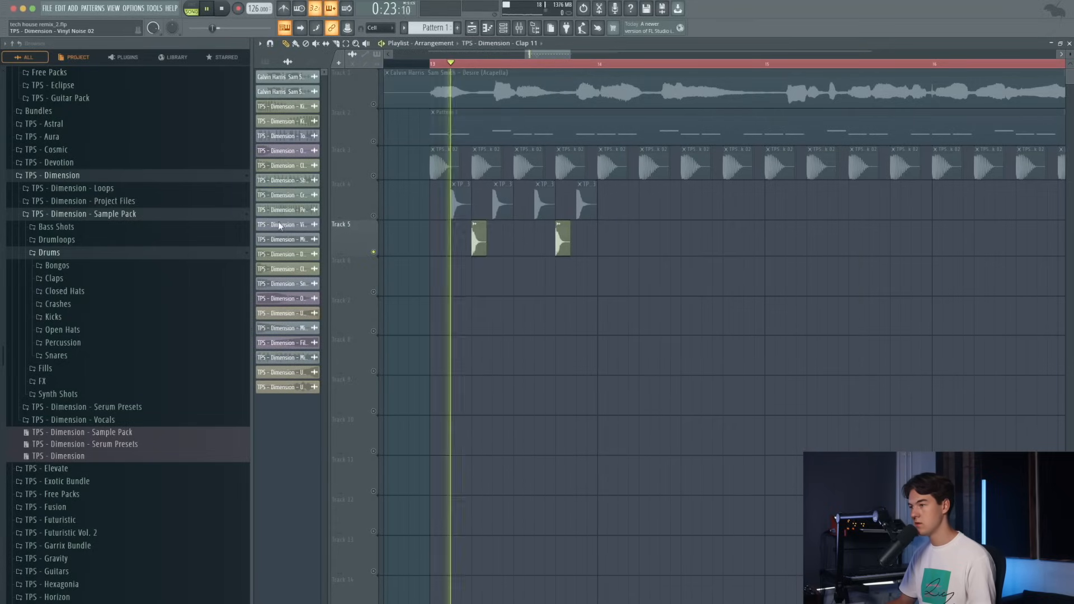
- Unmute the open hat and kick tracks and play them together with the reverbed clap
key("space")
left_click(373, 216)
left_click(373, 176)
key("space")
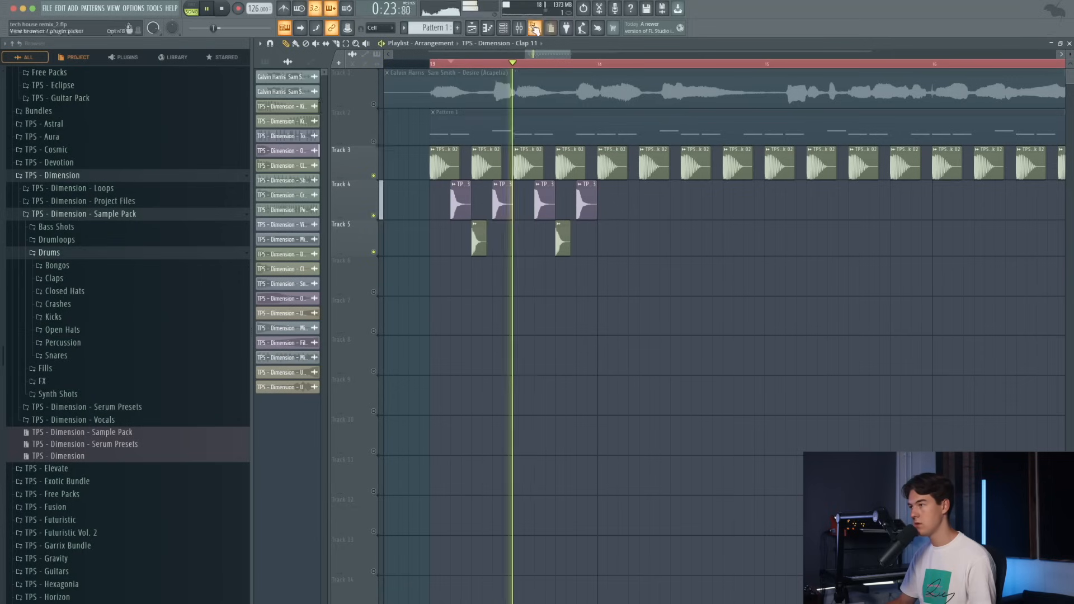
key("F9")
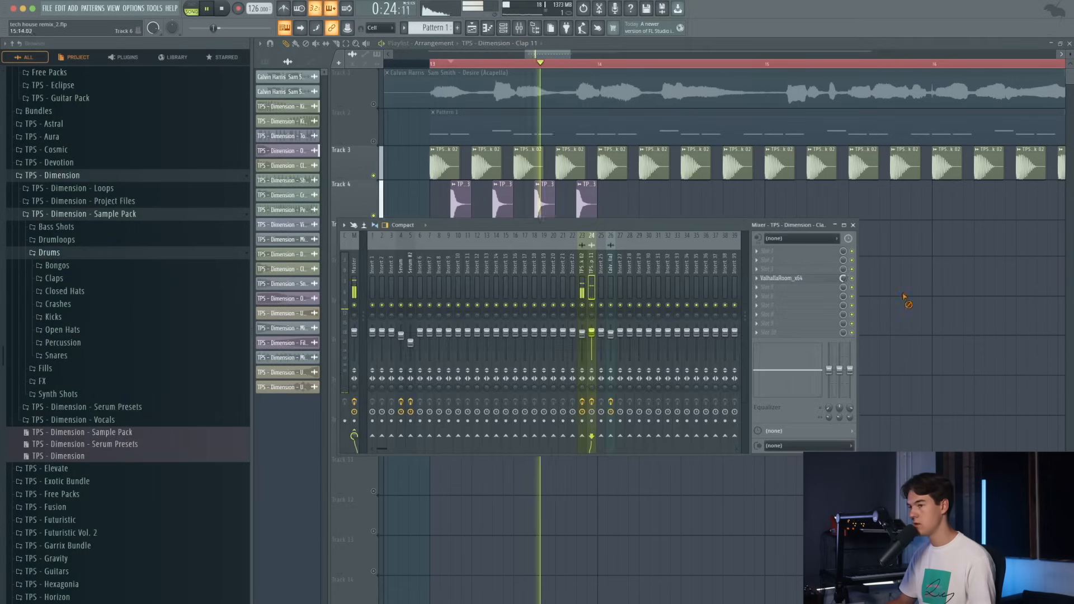
key("F9")
key("space")
- Layer Clap 04 on Track 6 at beats 2 and 4 of bar 13 and solo that track
right_click(303, 268)
left_click(309, 273)
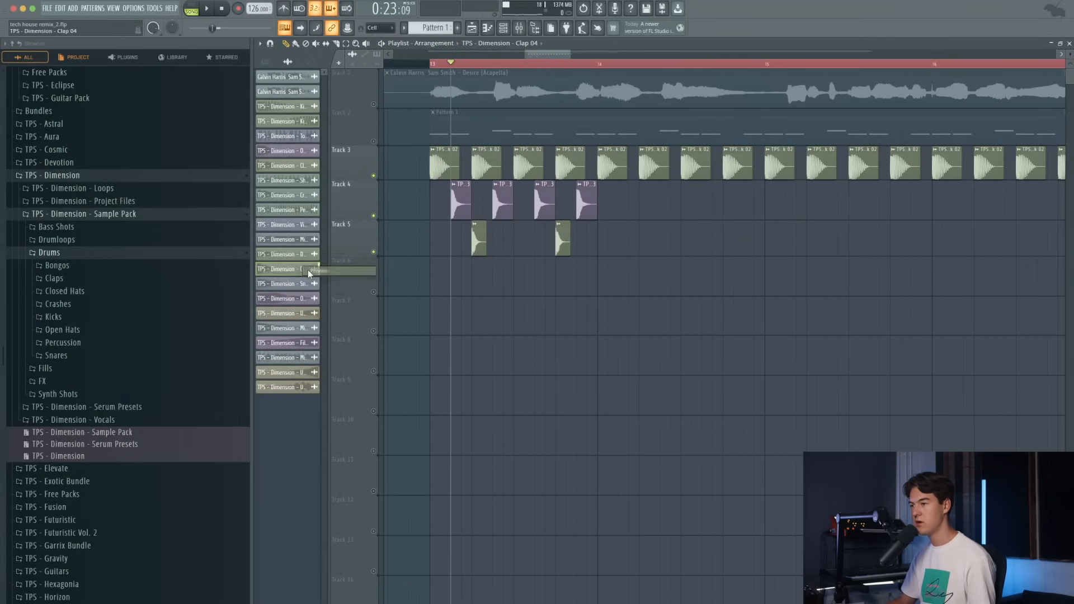
right_click(373, 292)
scroll(387, 293, "up", 3)
key("space")
left_click_drag(706, 288, 728, 288)
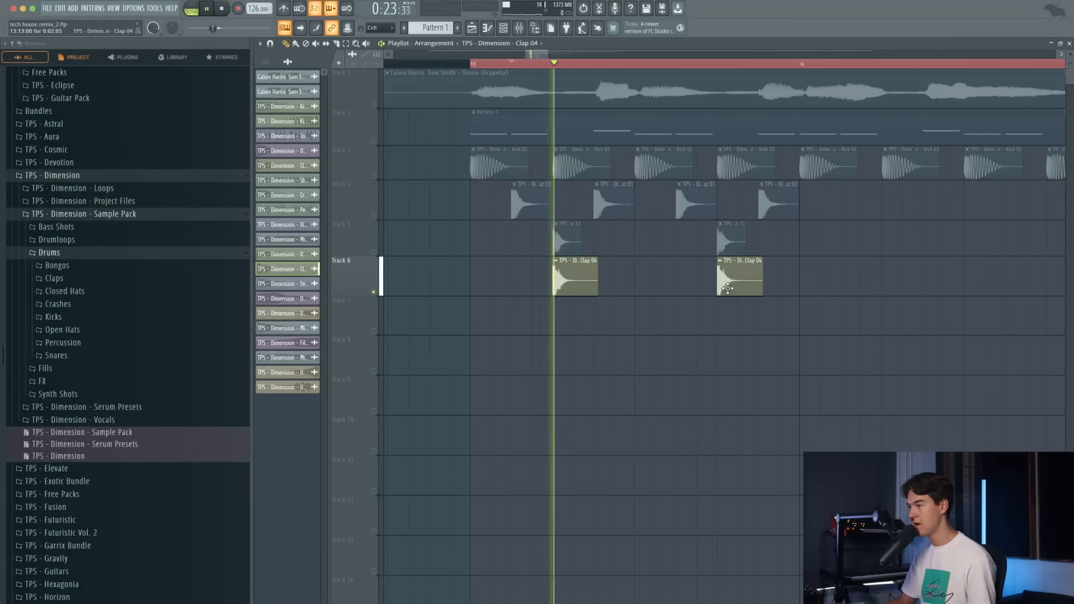
- Lower the channel volume of the Clap 04 sample
double_click(727, 289)
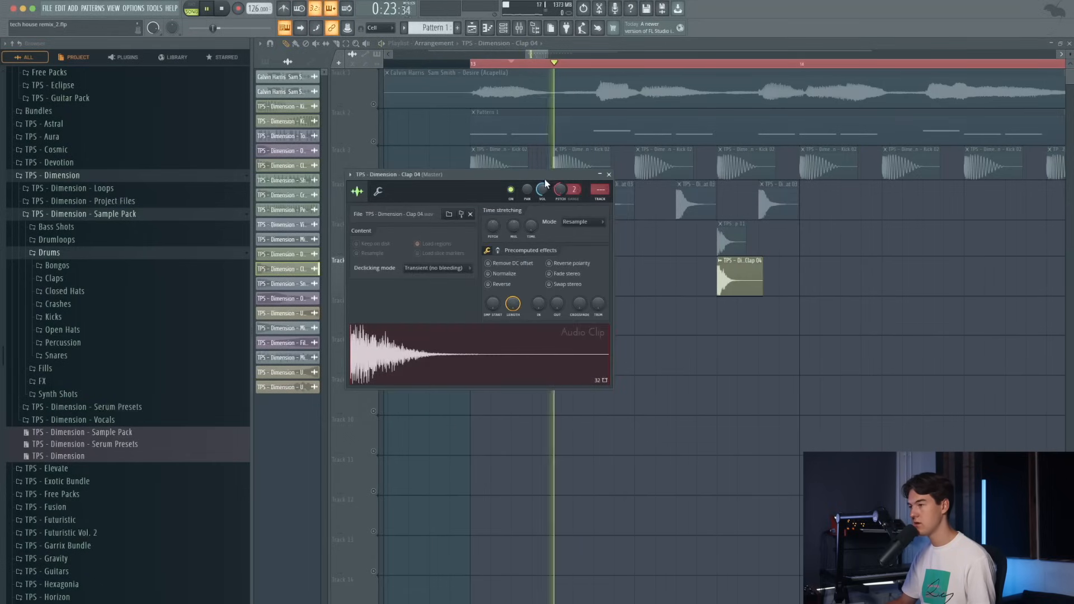
left_click_drag(545, 178, 542, 255)
key("Escape")
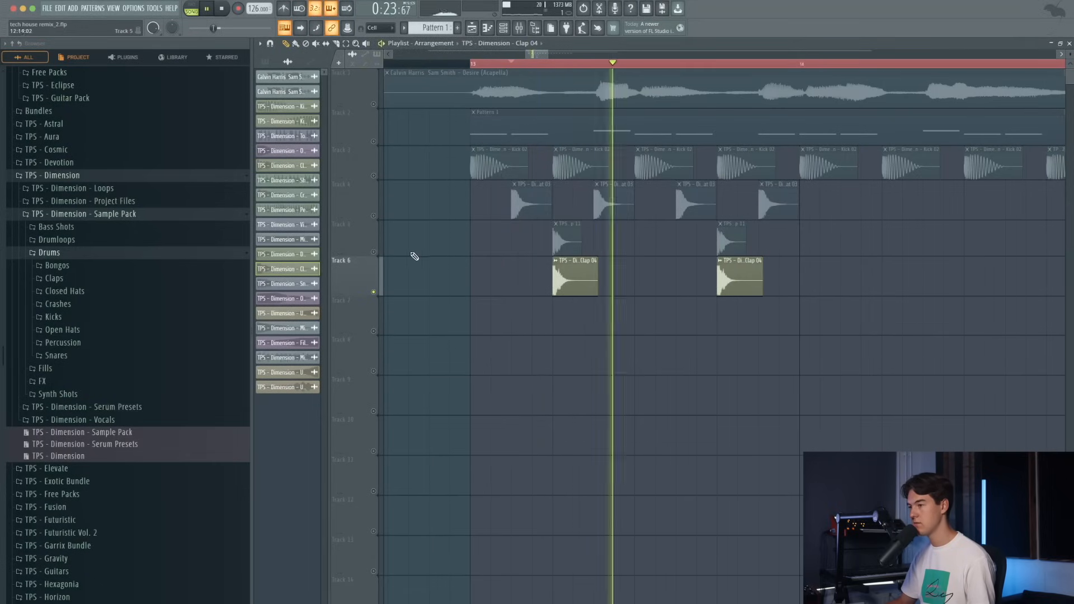
- Unmute the other drum tracks and repeat the hat and clap patterns through bar 16, with the claps on Tracks 6 and 7
scroll(380, 223, "down", 1)
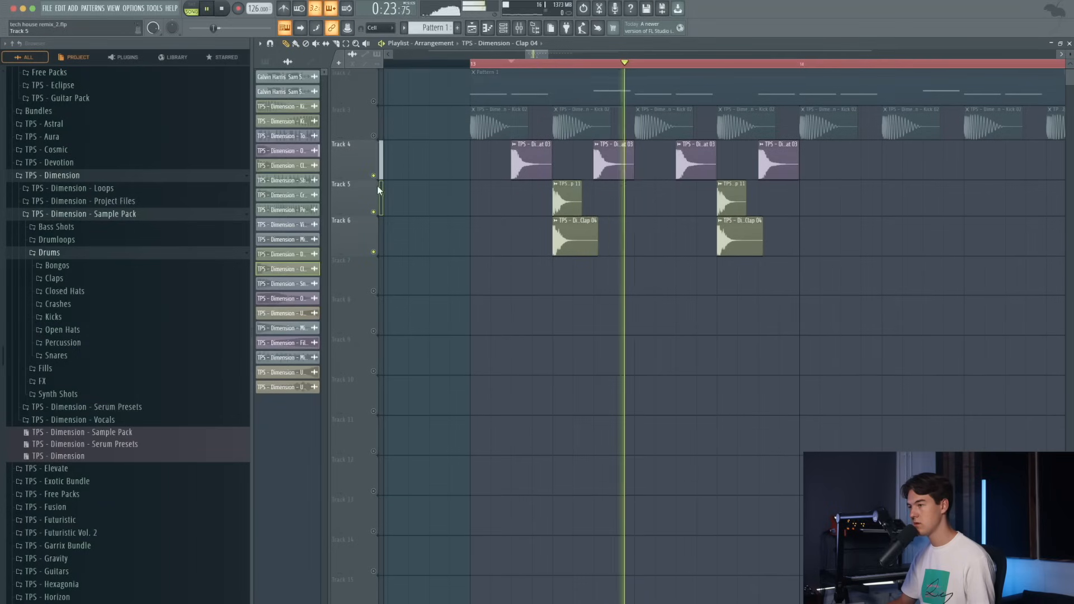
left_click(374, 136)
key("space")
left_click(473, 64)
scroll(606, 265, "up", 1)
scroll(593, 266, "down", 5)
scroll(621, 269, "up", 2)
left_click_drag(639, 283, 733, 211)
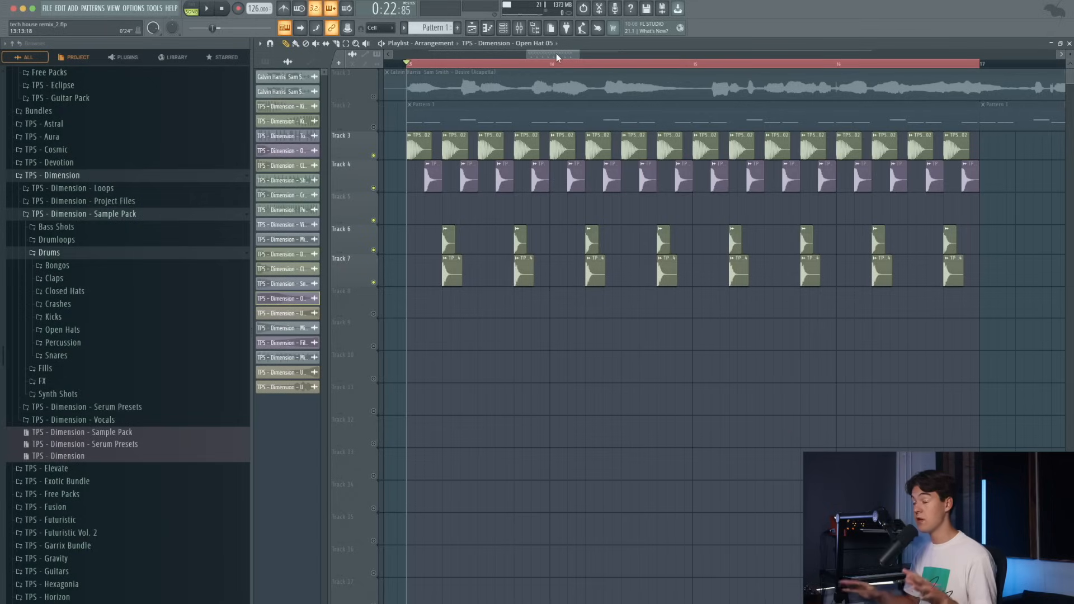
- Place Open Hat 05 on Track 5 at the last off-beat of bar 13 and check its sample settings
key("space")
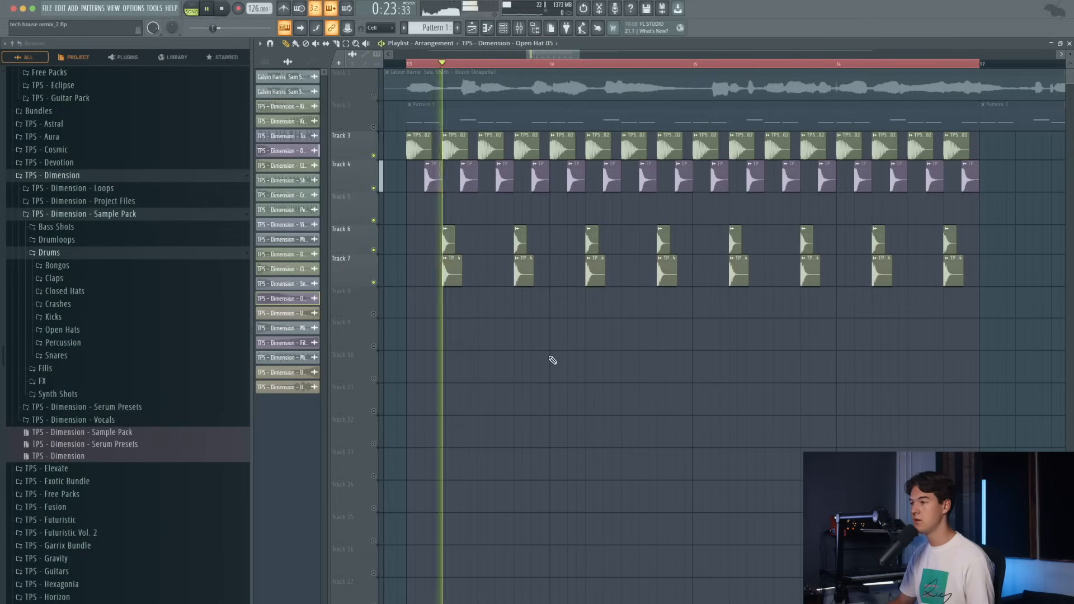
key("space")
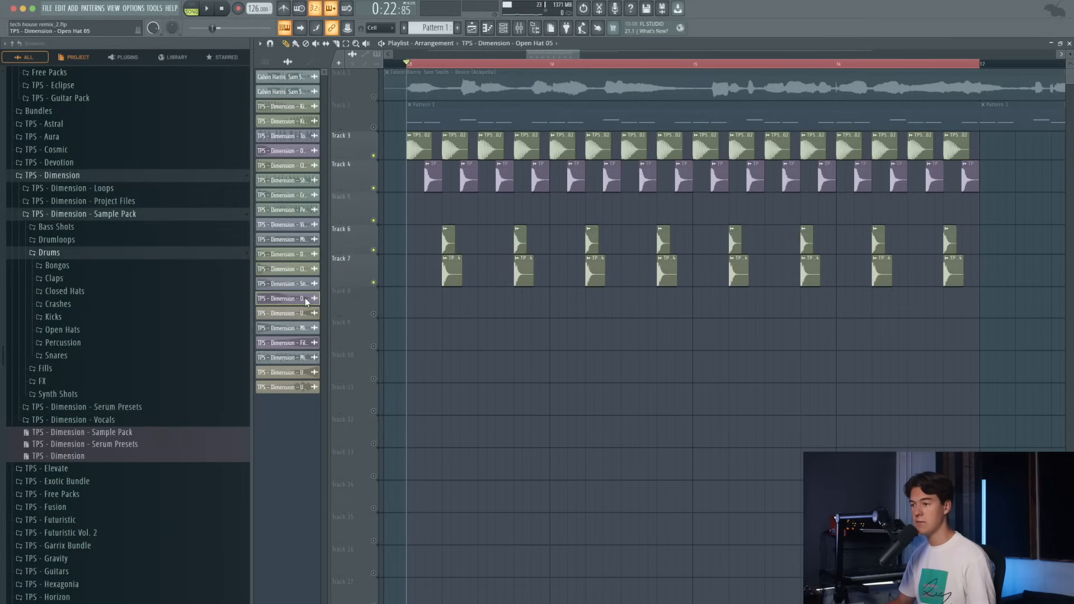
left_click_drag(539, 215, 538, 210)
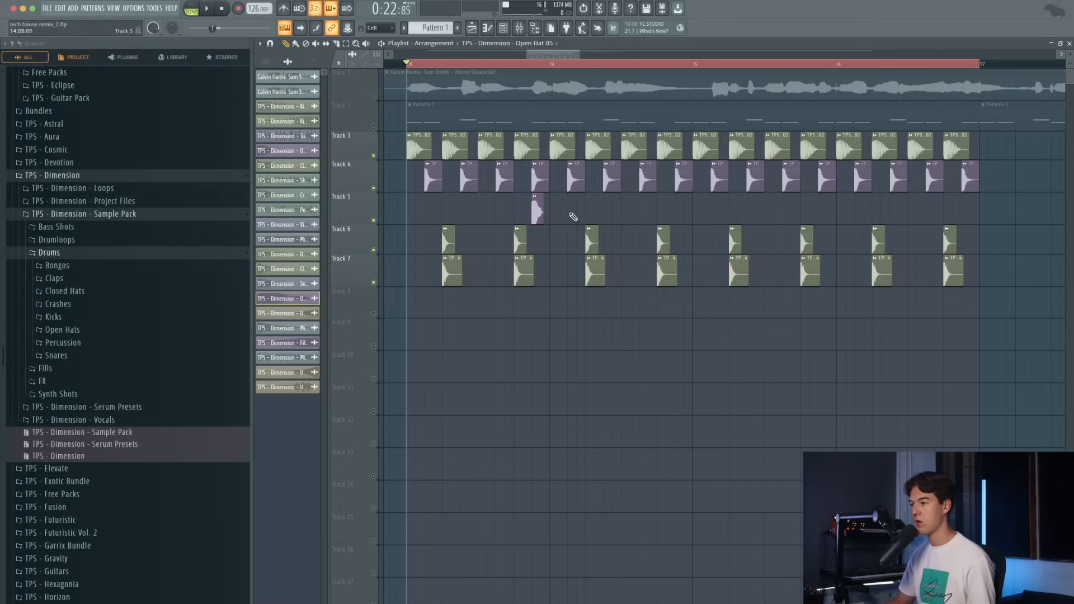
scroll(573, 216, "up", 2)
scroll(560, 212, "down", 1)
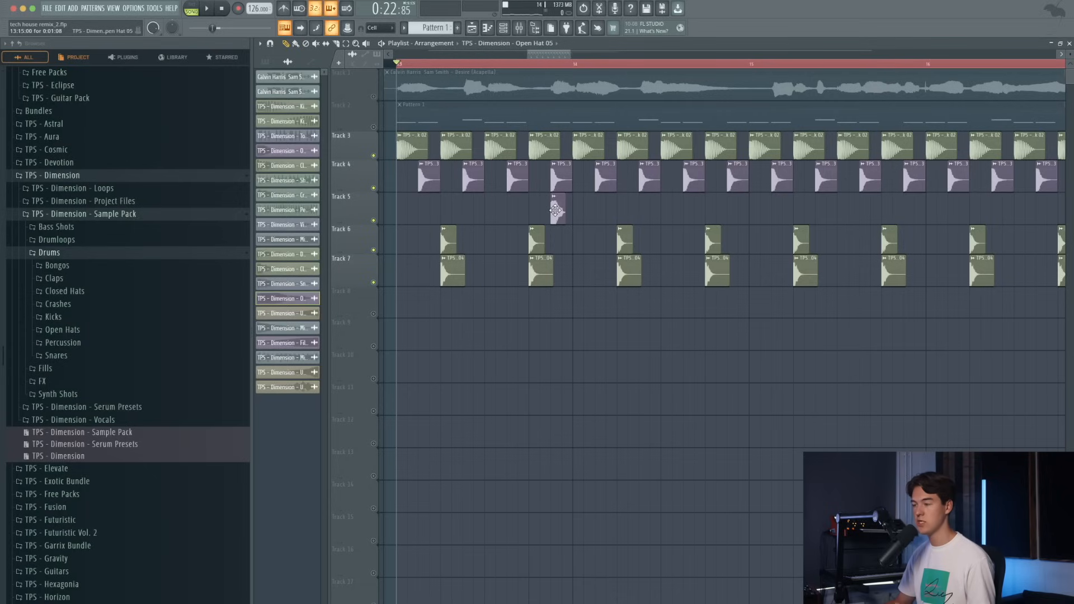
double_click(555, 210)
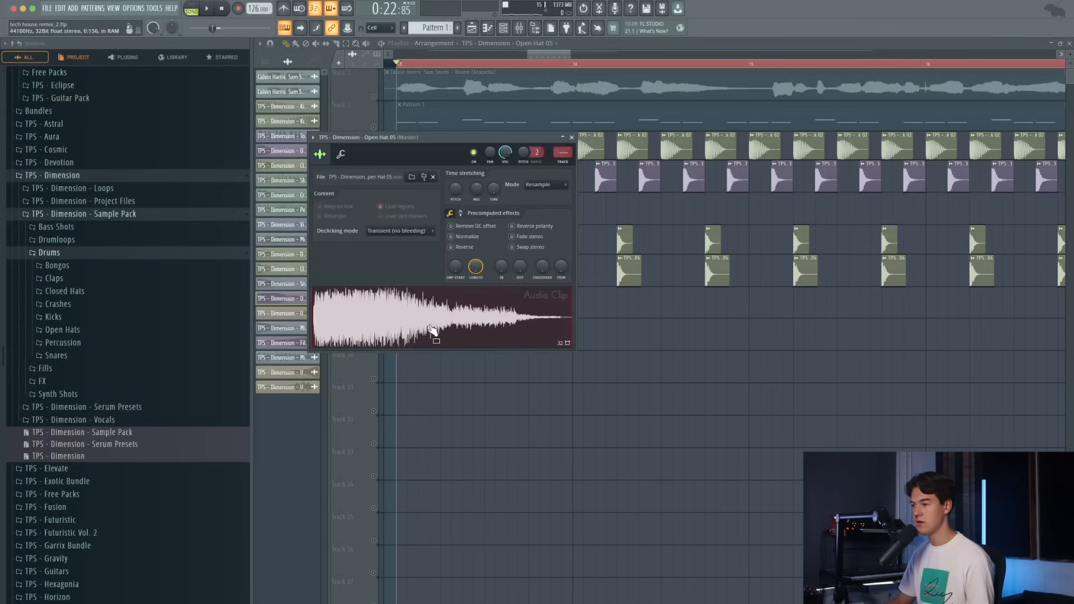
key("Escape")
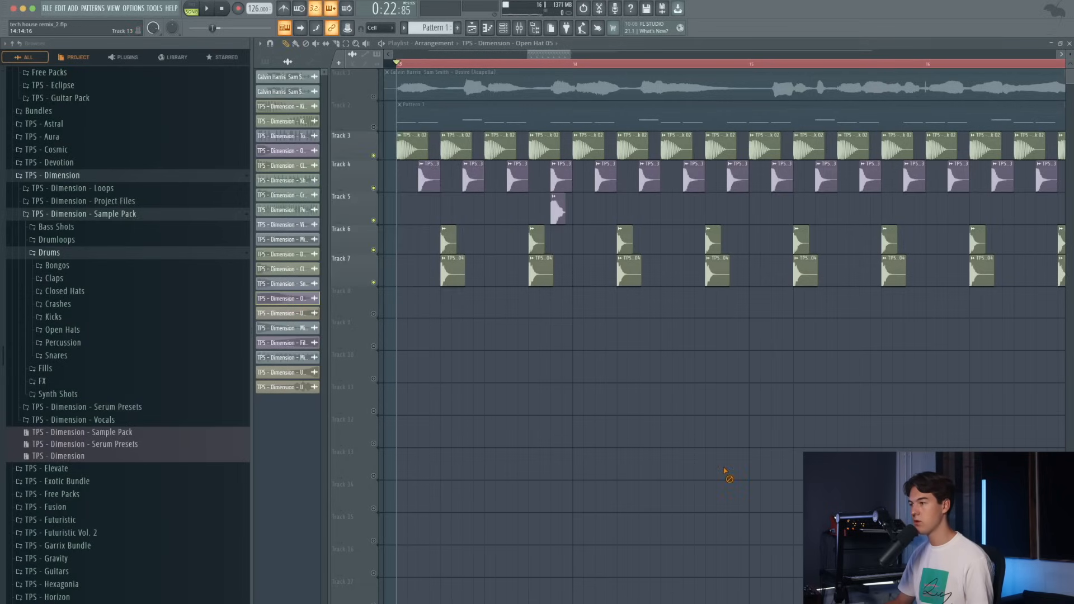
- Move the Open Hat 05 clip to the last off-beat of bar 14 and add another at the end of bar 16
key("space")
left_click_drag(556, 210, 738, 210)
double_click(737, 210)
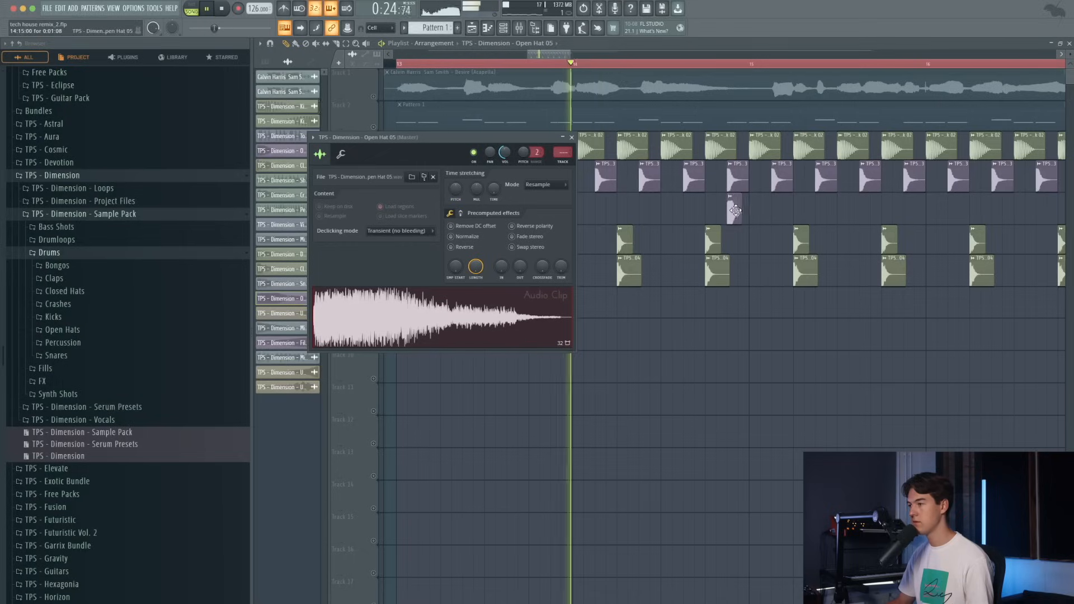
key("Escape")
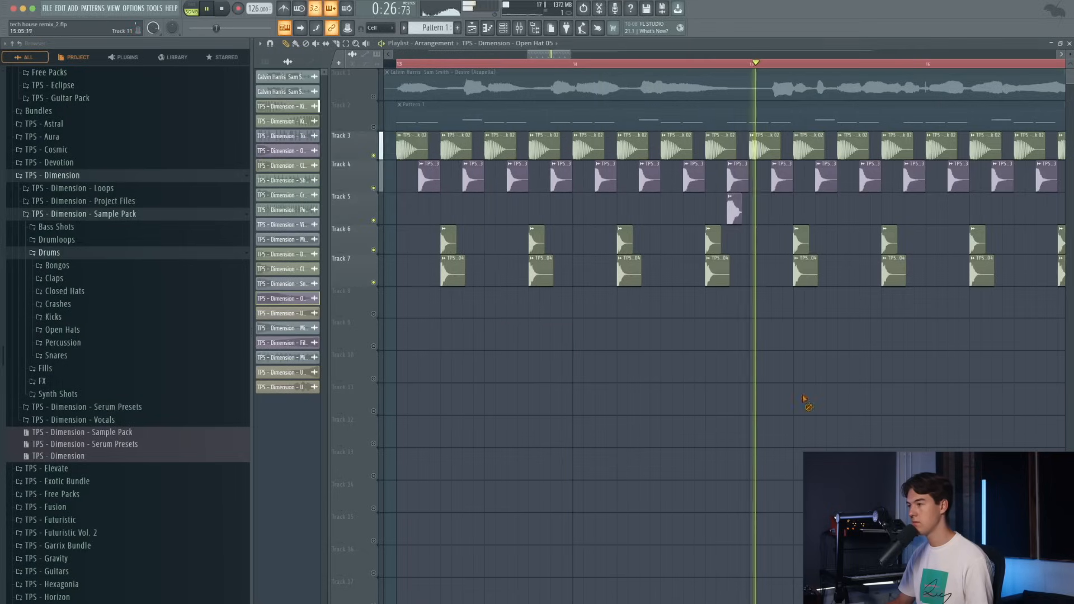
scroll(806, 403, "down", 1)
scroll(728, 302, "right", 2)
left_click(956, 213)
double_click(956, 214)
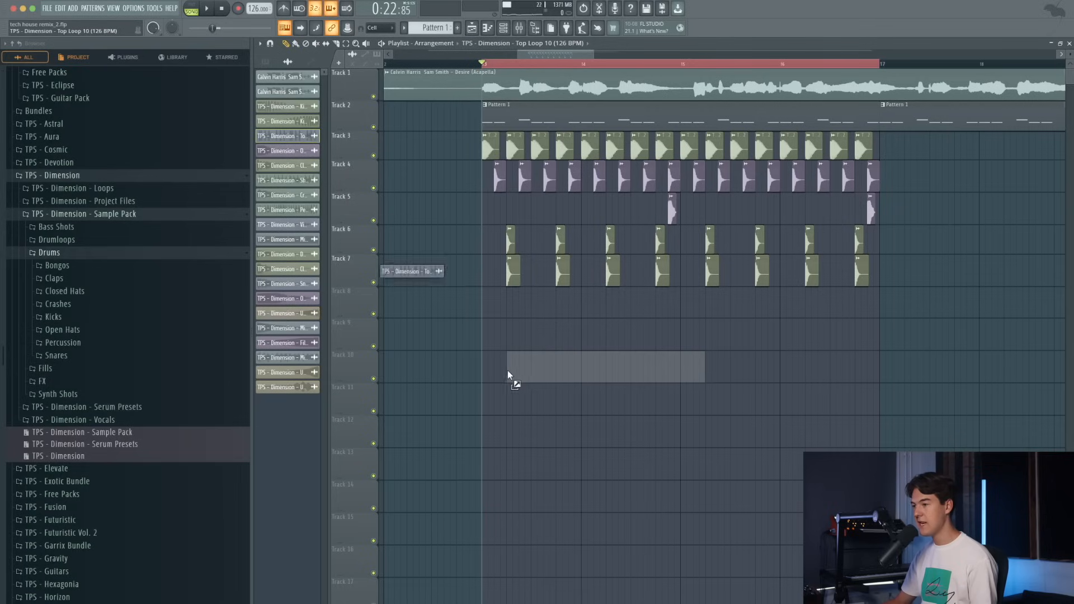
- Place Top Loop 10 (126 BPM) on Track 8 from the start of bar 13 and play it with the drums
left_click_drag(508, 370, 485, 310)
mouse_move(966, 316)
left_mouse_down()
mouse_move(860, 285)
mouse_move(502, 283)
left_mouse_up()
left_click(508, 329, "ctrl")
key("space")
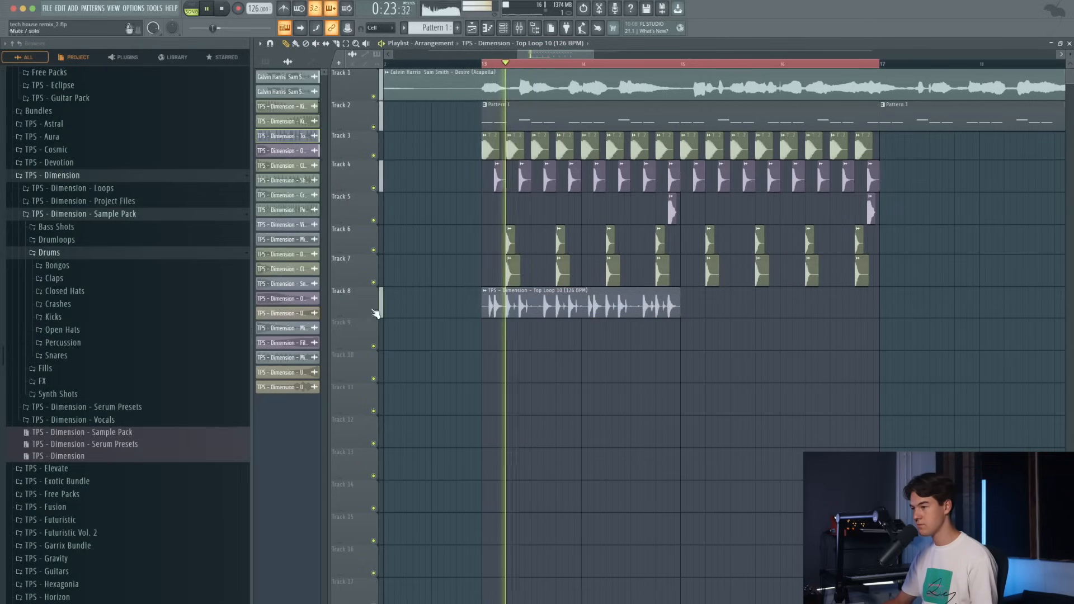
- Repeat Top Loop 10 (126 BPM) on Track 8 through the end of bar 16 and solo the track
left_click(374, 314, "ctrl")
left_click(707, 302)
double_click(707, 299)
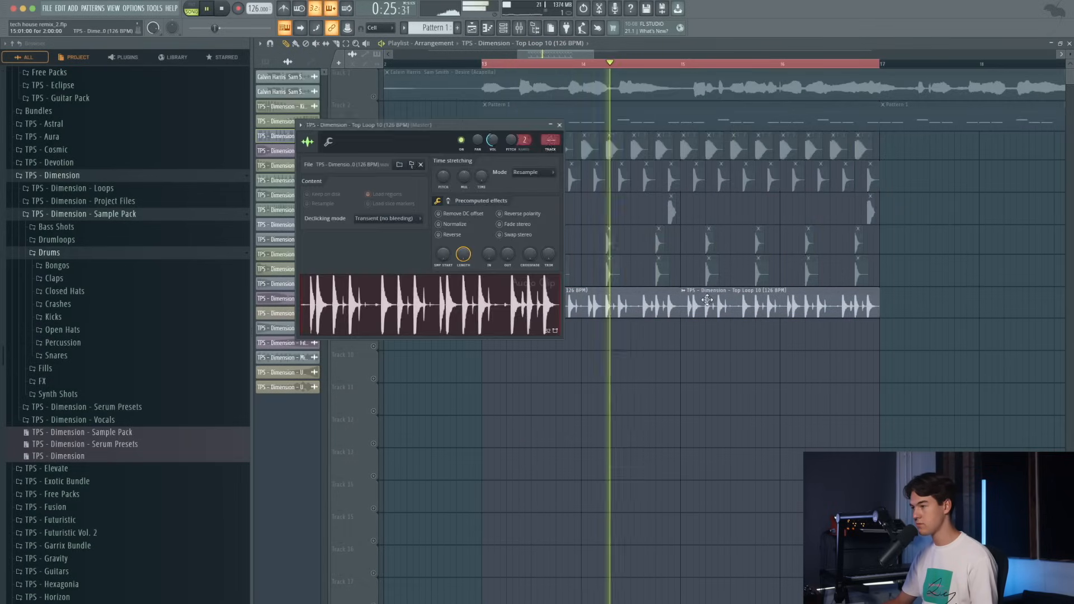
right_click(674, 395)
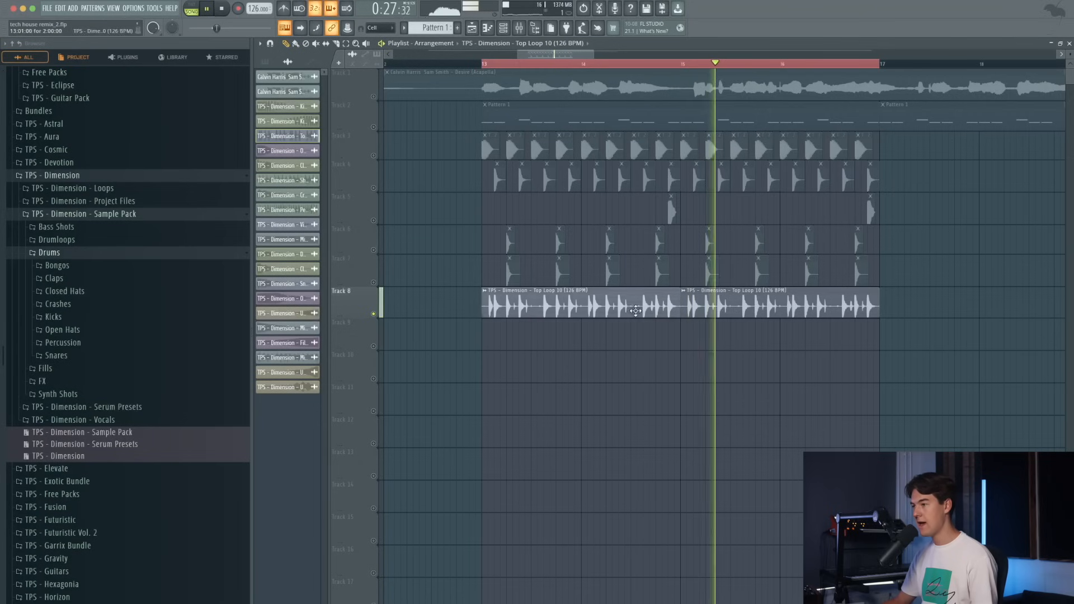
- Stop playback and add a Transient Processor to the Top Loop 10 mixer track
key("space")
key("F9")
left_click(602, 265)
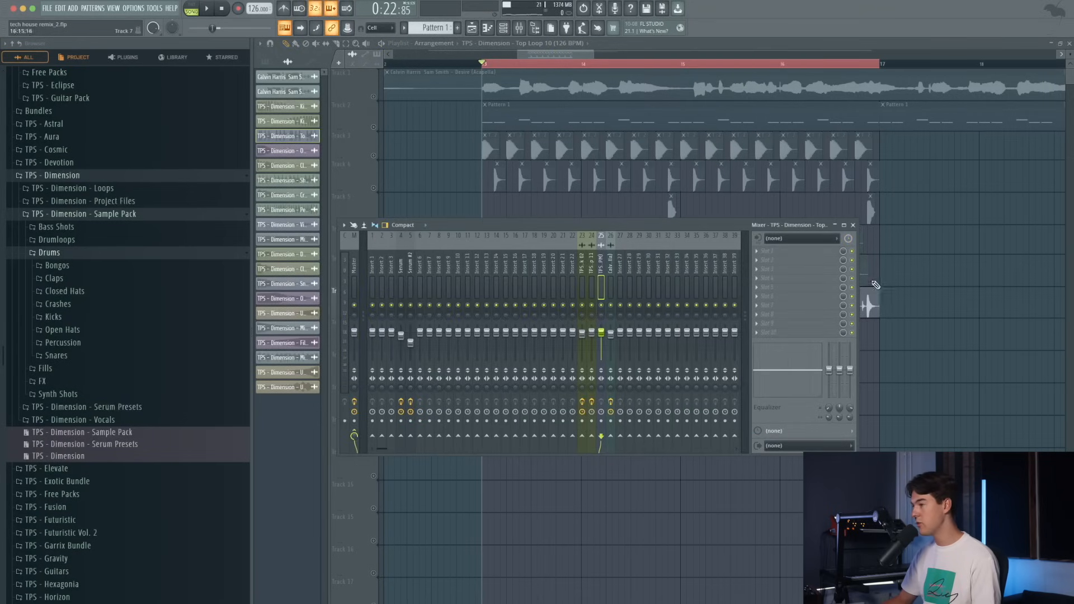
left_click(802, 268)
key("t")
key("Return")
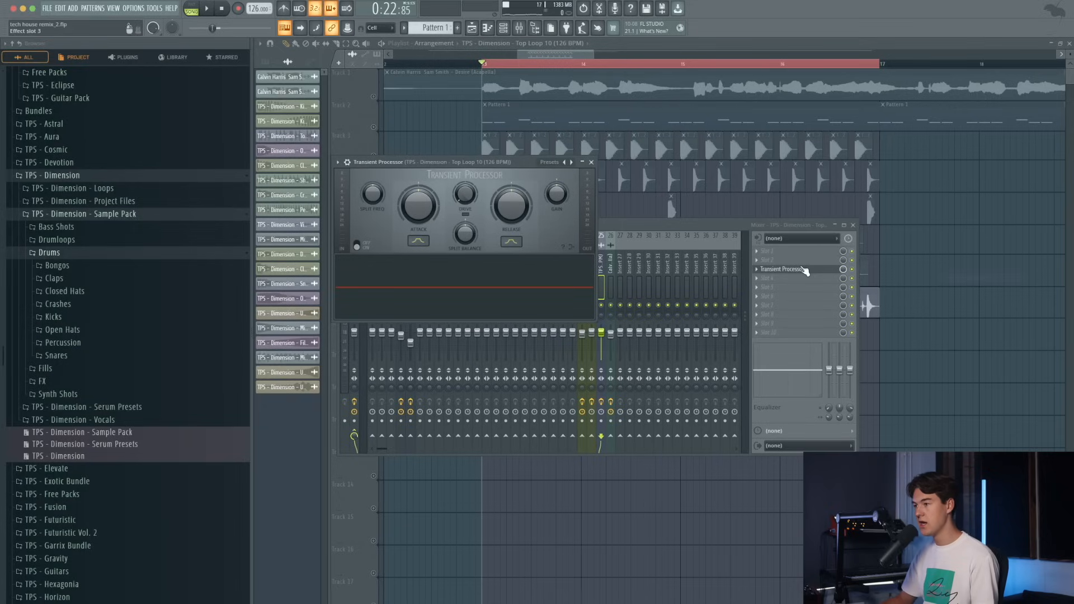
- Lower the Transient Processor's release, move the effect to the first slot and reduce the Top Loop 10 level to about -2.8 dB
left_click_drag(448, 174, 620, 216)
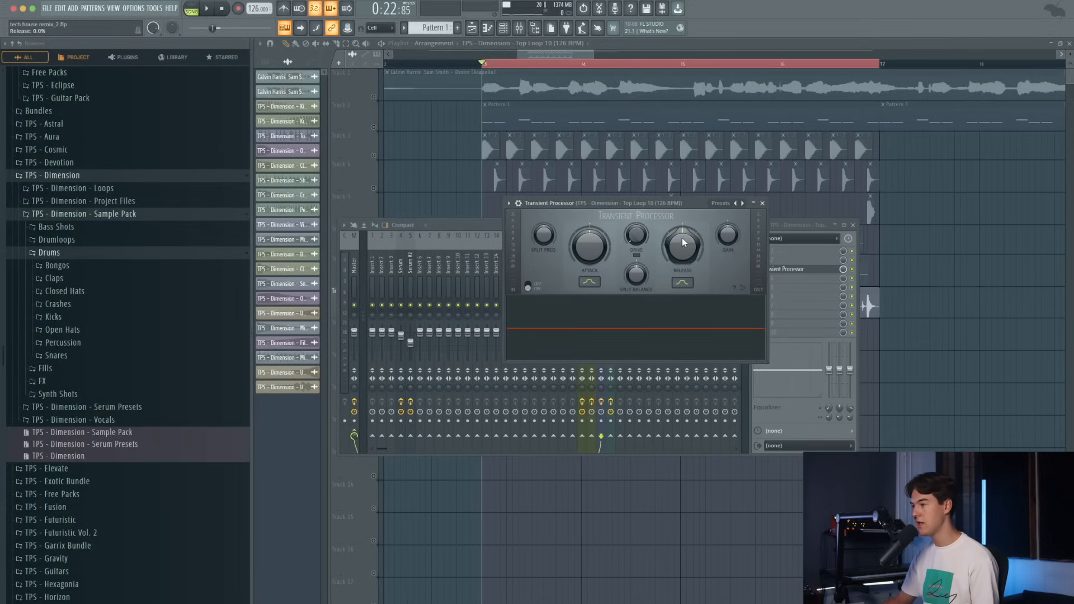
left_click_drag(687, 239, 686, 304)
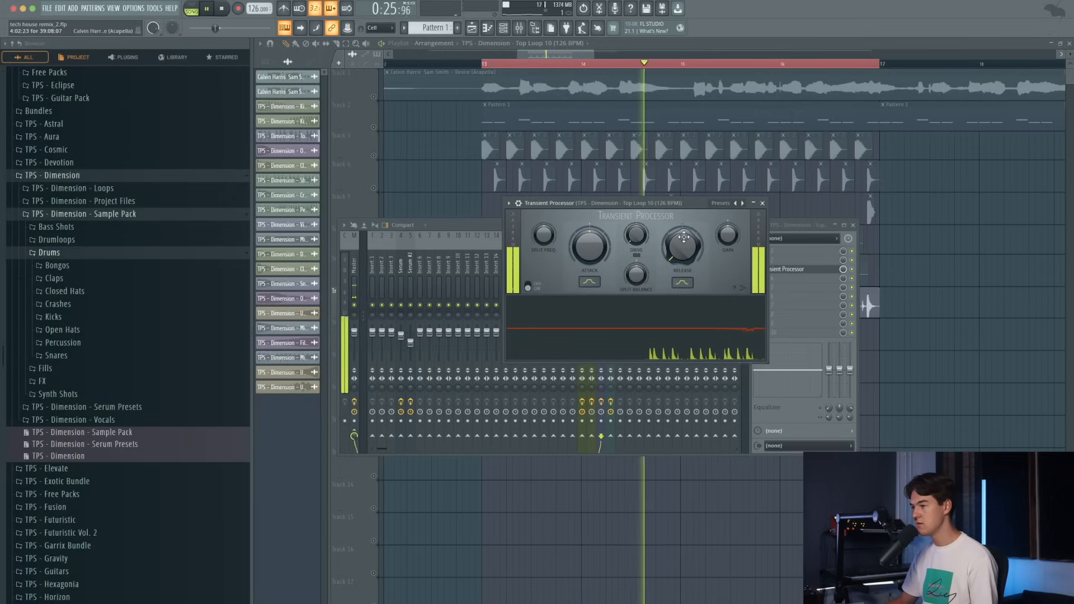
left_click(761, 203)
left_click_drag(786, 271, 786, 263)
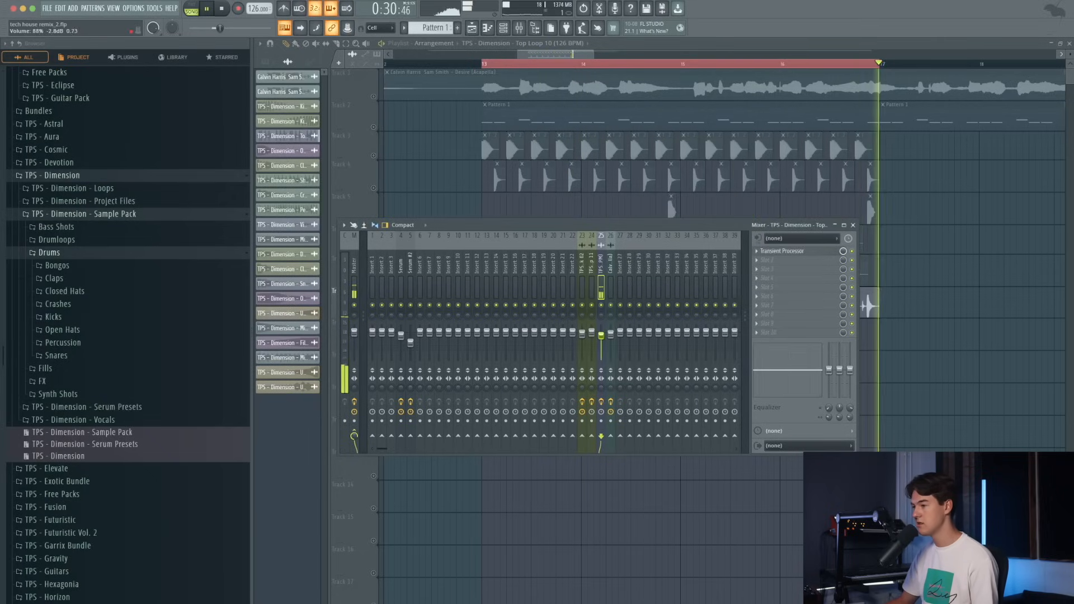
key("F9")
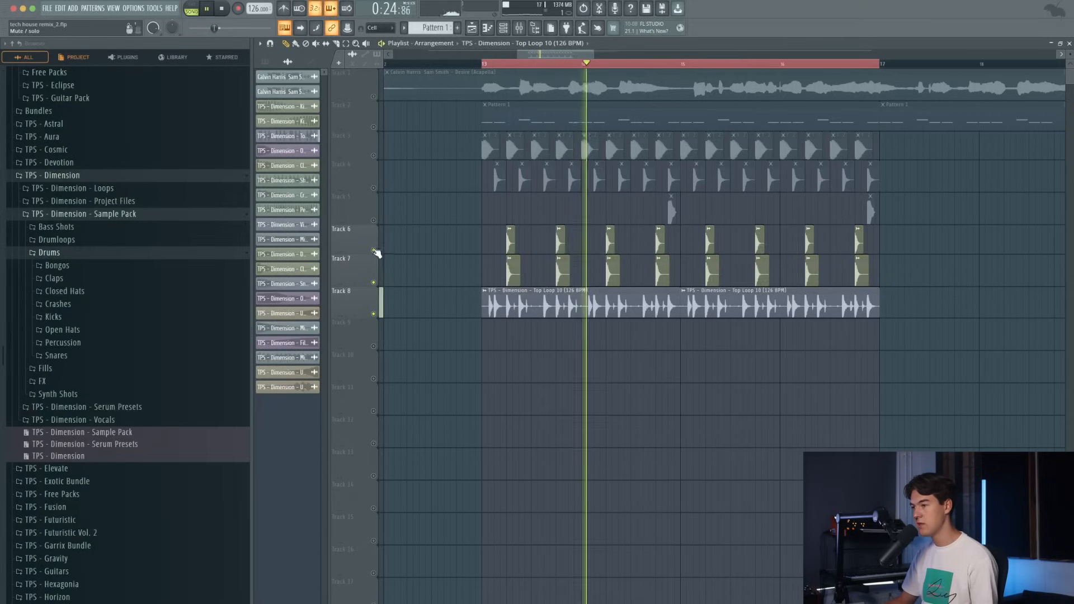
- Unmute Tracks 2 to 5 so the bass, kick and hats play with the top loop
left_click(373, 220)
left_click(374, 188)
left_click(373, 155)
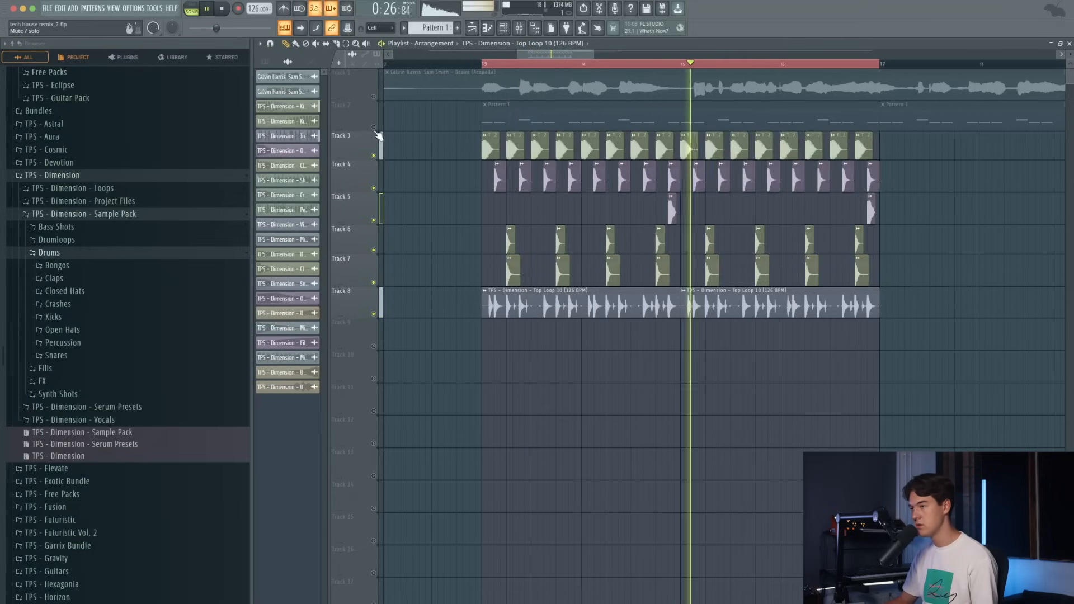
left_click(374, 127)
- Lower the Top Loop 10 mixer fader a little more and set its Transient Processor release to about -46%
key("F9")
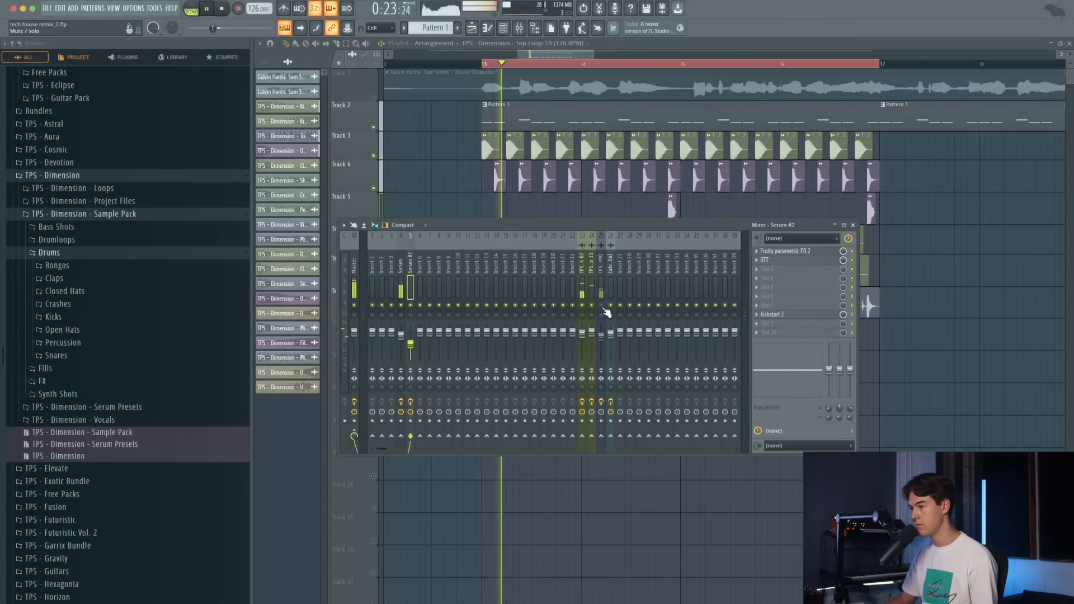
left_click(601, 337)
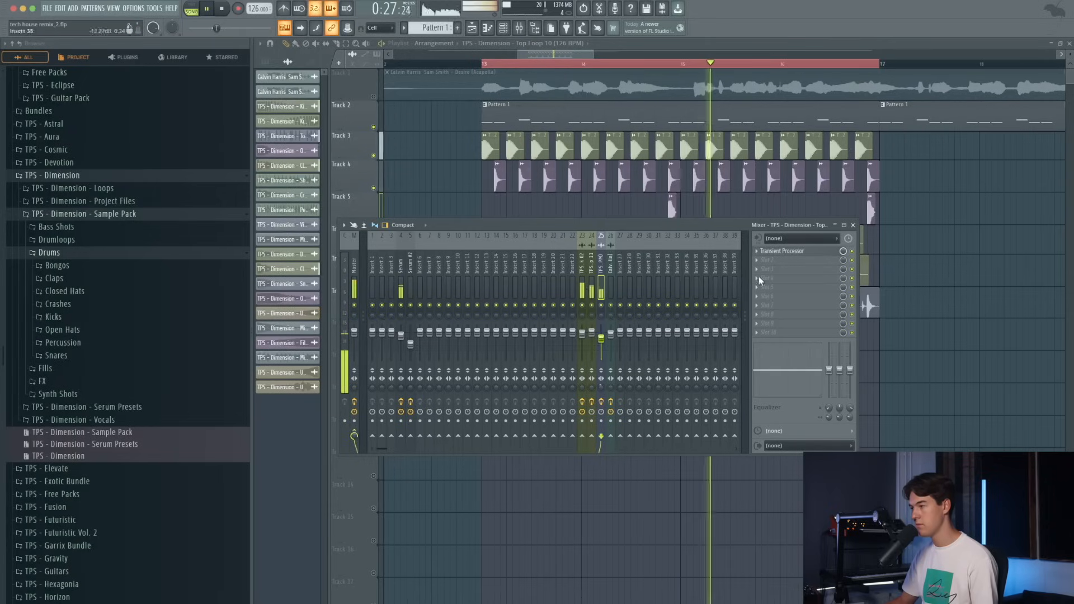
left_click(782, 250)
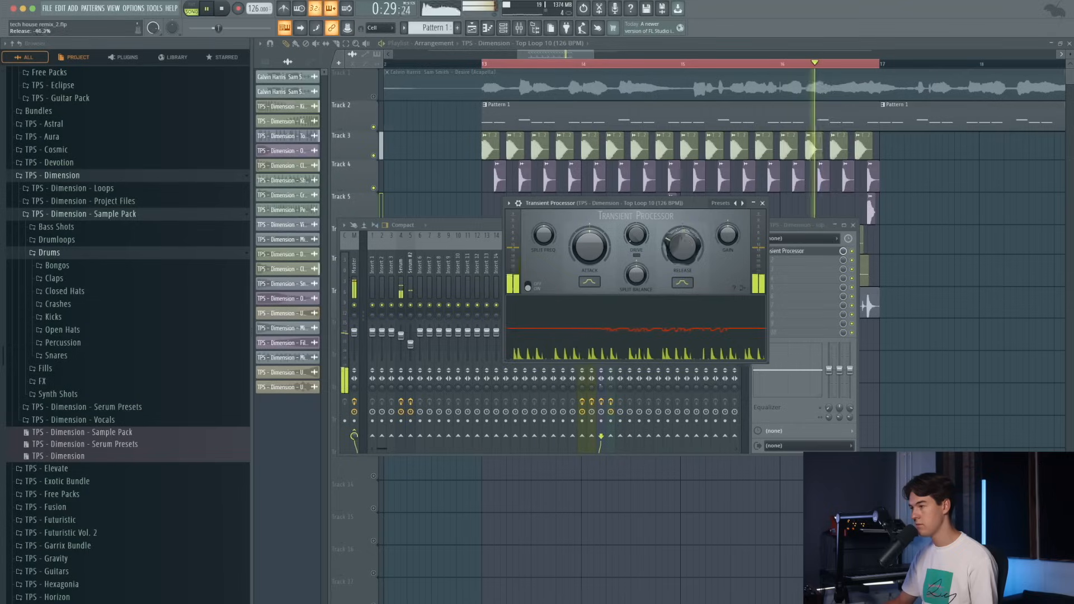
left_click(762, 203)
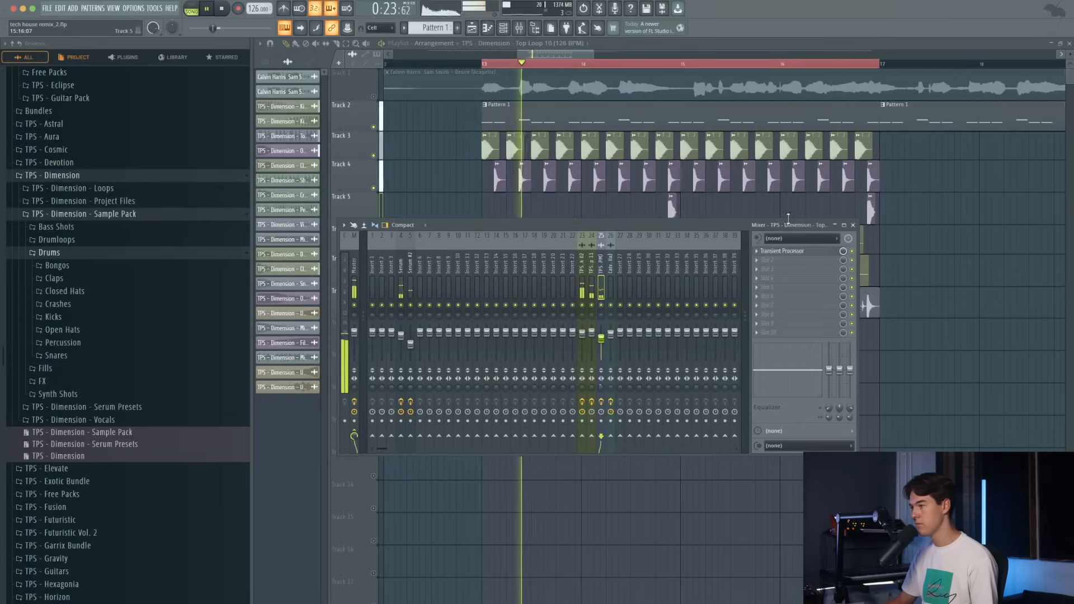
left_click(853, 225)
- Place Shaker Loop 01 (126 BPM) on Track 9 from the start of bar 13 and audition it alone and with the other tracks
key("space")
left_click_drag(282, 180, 487, 339)
key("space")
right_click(374, 346)
double_click(495, 330)
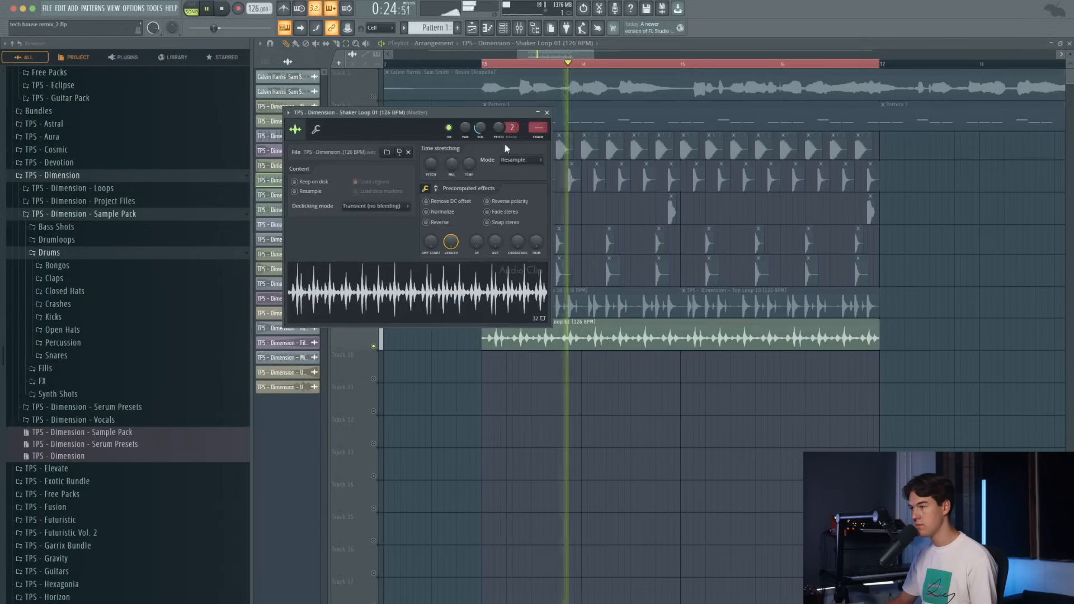
left_click(546, 113)
right_click(375, 346)
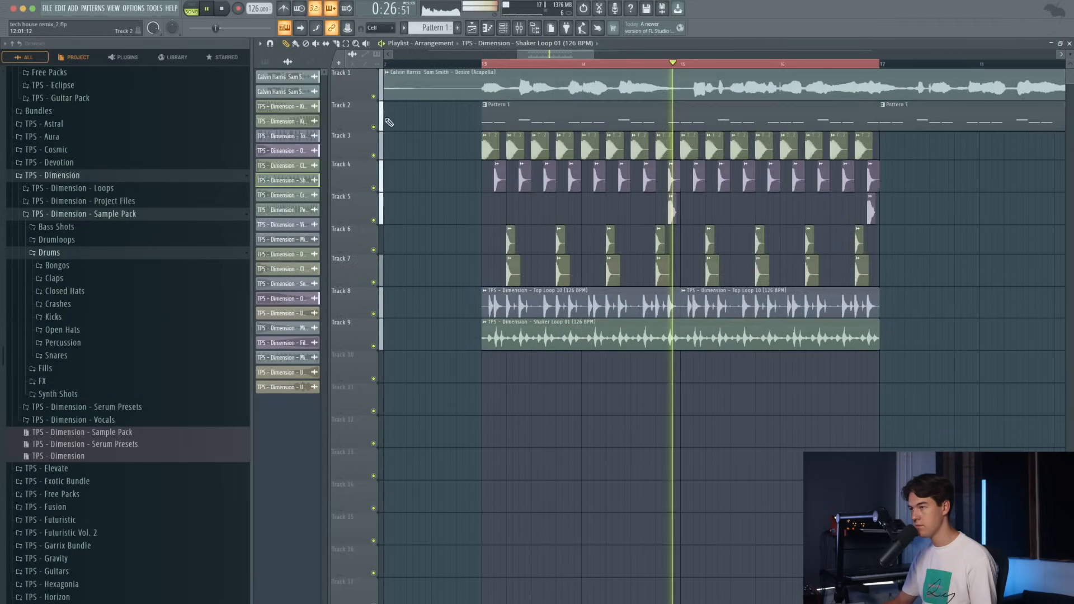
- Solo Track 9, route Shaker Loop 01 to mixer insert 27 and play it
right_click(374, 346)
double_click(495, 330)
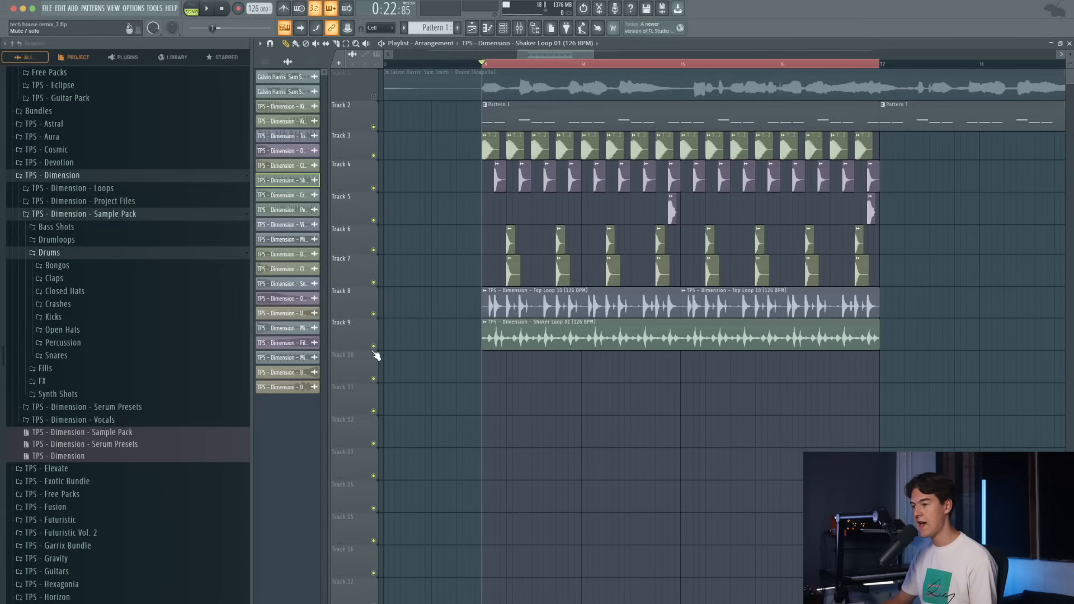
right_click(374, 346)
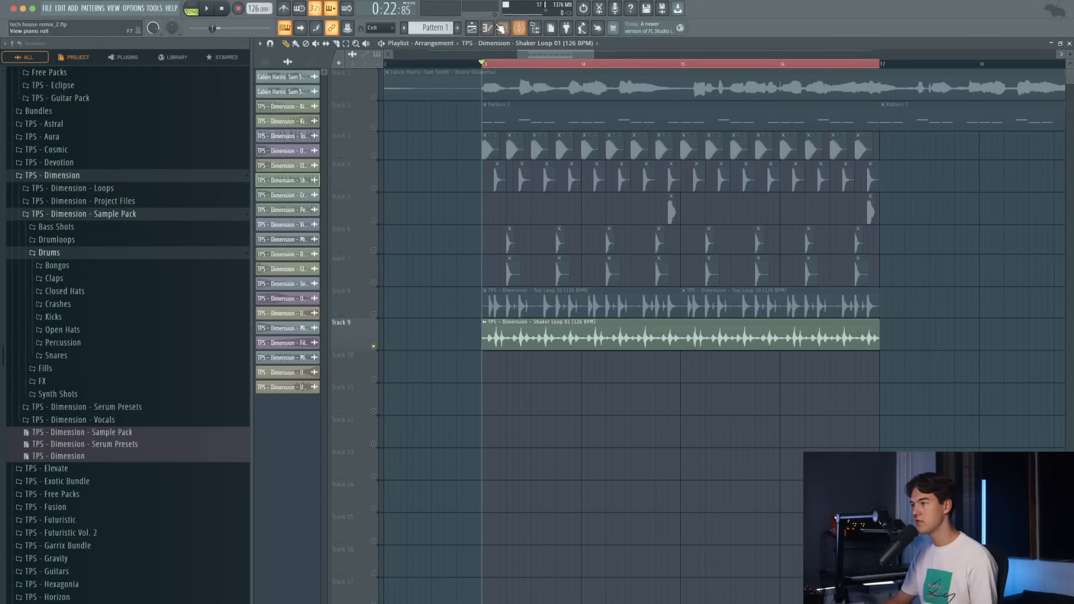
left_click(519, 28)
key("space")
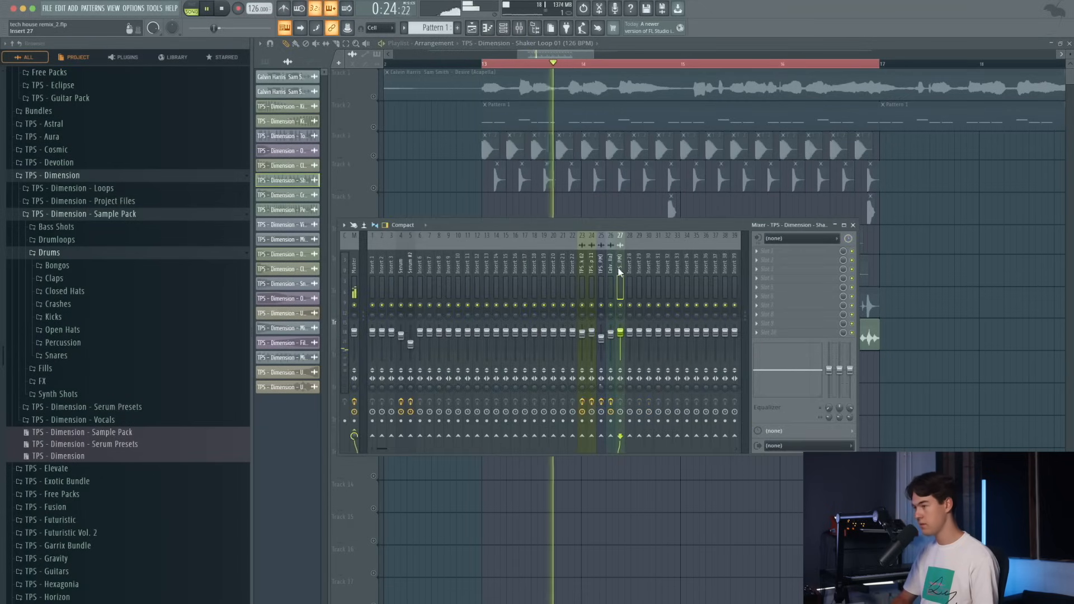
- Add a Transient Processor to the shaker loop's mixer track and reduce its release
left_click(760, 270)
left_click(987, 279)
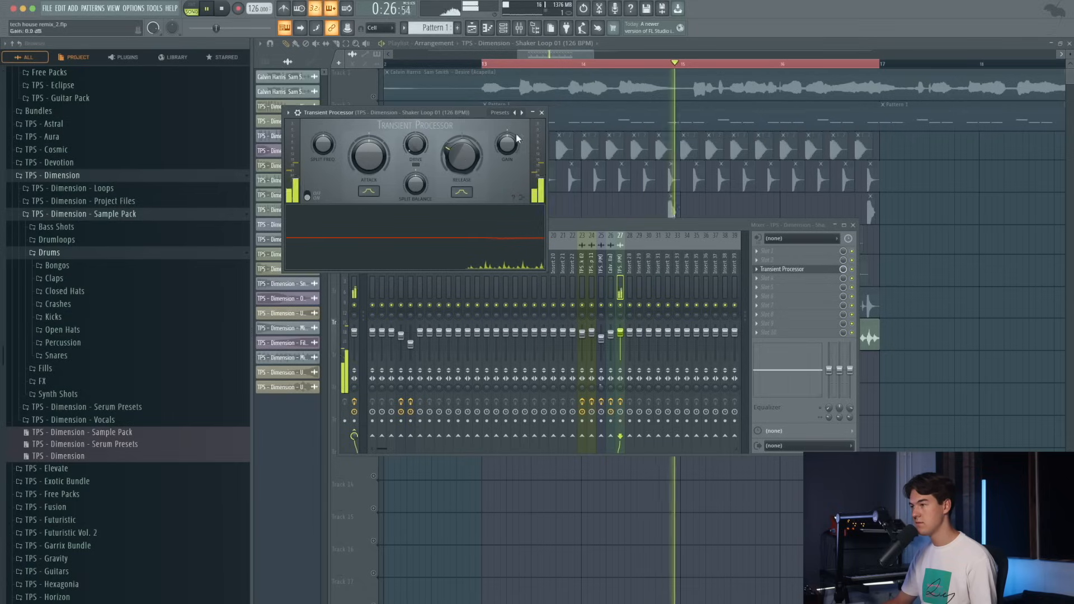
left_click(542, 113)
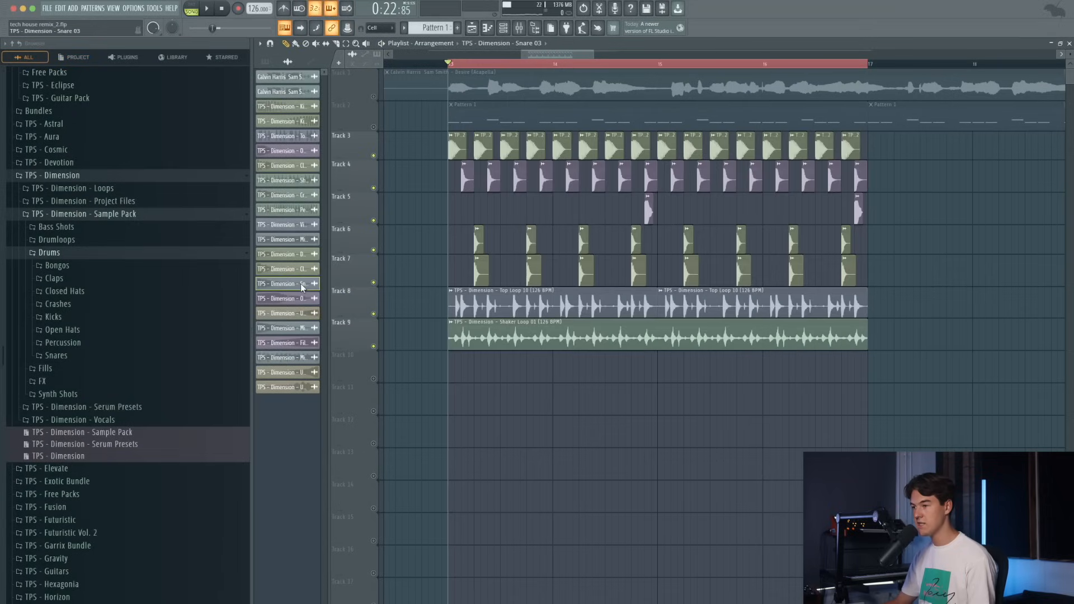
- Preview Snare 03, place it on Track 10 in bar 13 and unmute the tracks
right_click(301, 285)
right_click(293, 285)
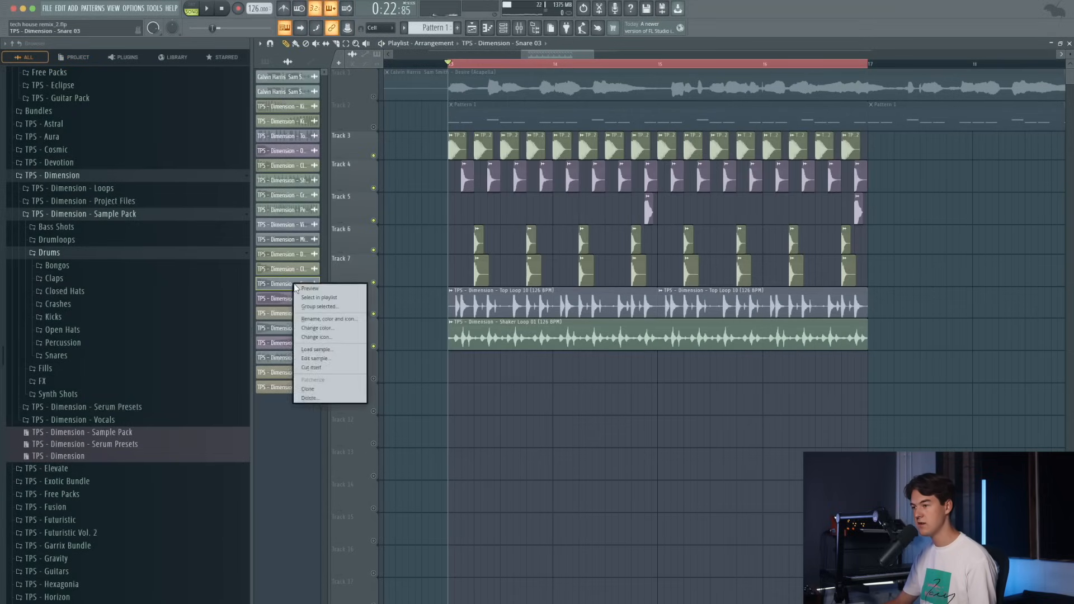
left_click(300, 289)
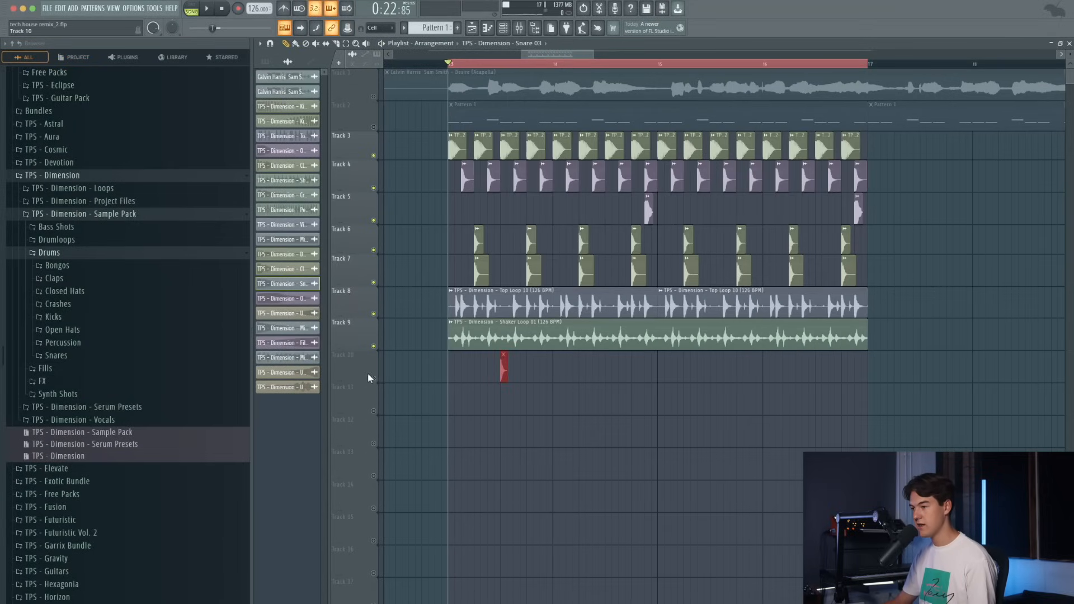
left_click(373, 379)
scroll(506, 402, "up", 3, "ctrl")
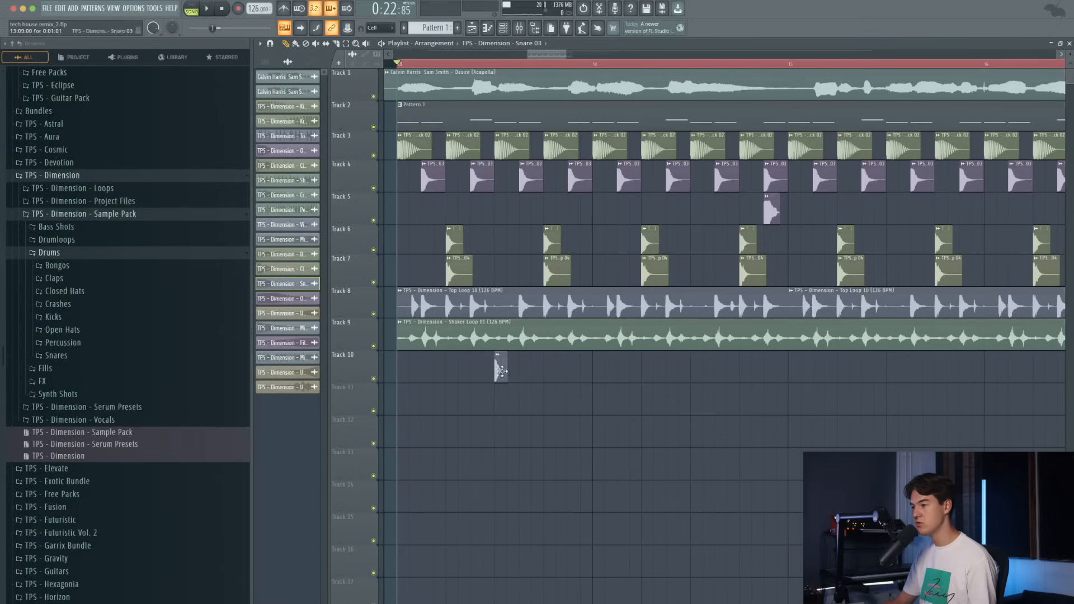
- Mute the vocal, move the snare to the end of bar 13 and add a second one on the first off-beat of bar 14
left_click(374, 97)
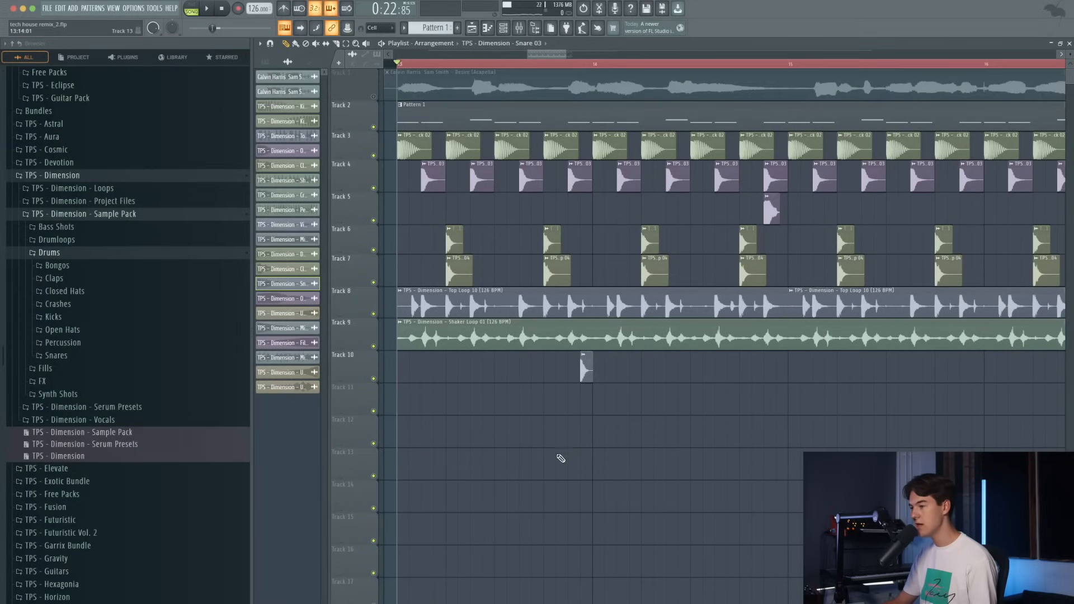
key("space")
left_click(621, 367)
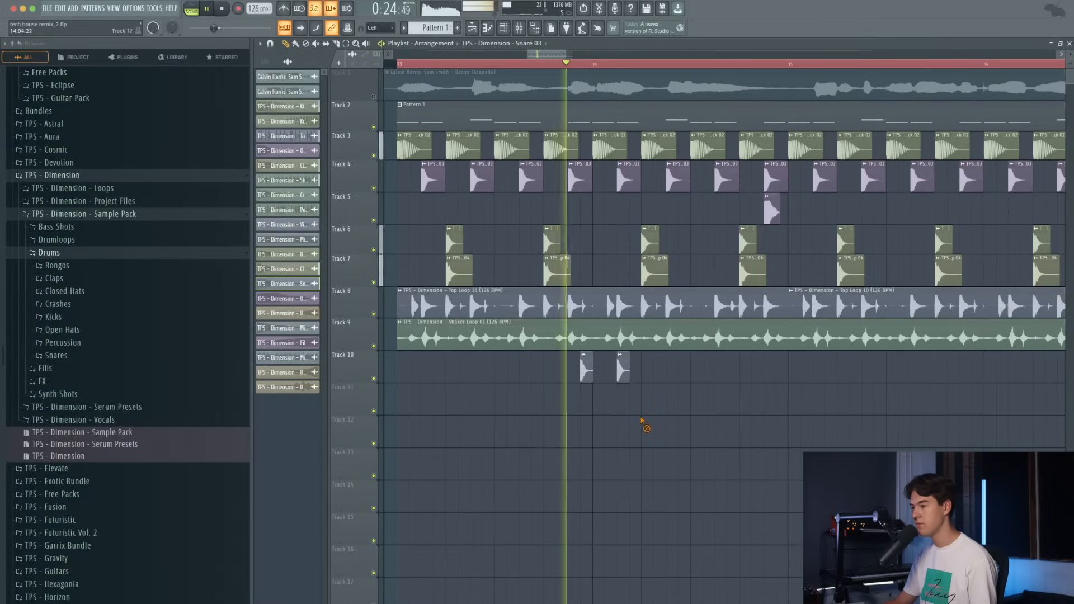
key("space")
- Nudge the first Snare 03 clip at the end of bar 13 slightly later and play the groove
scroll(595, 381, "up", 8, "ctrl")
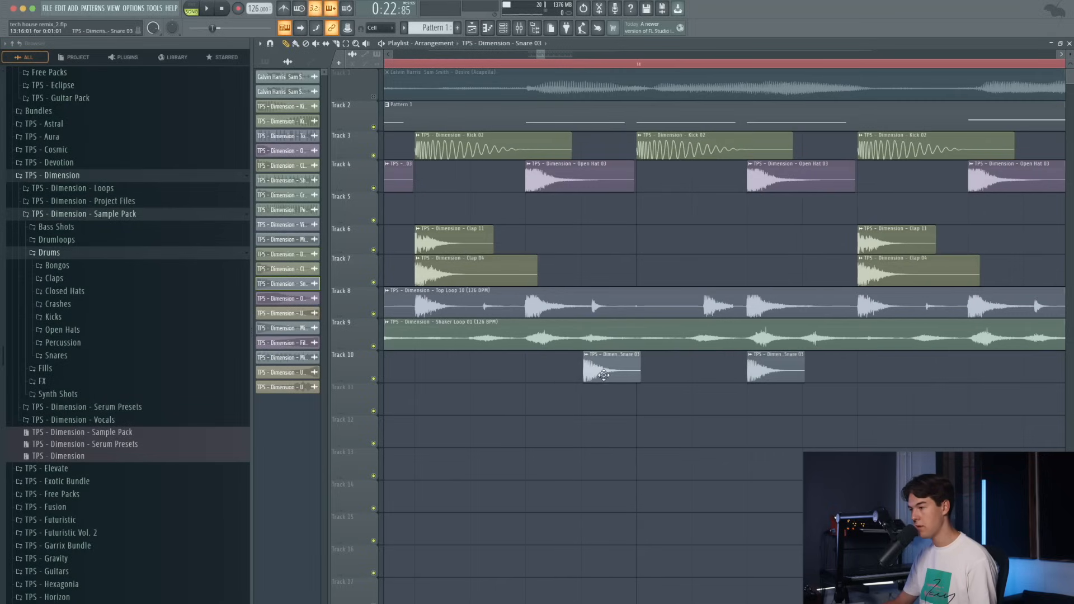
key("space")
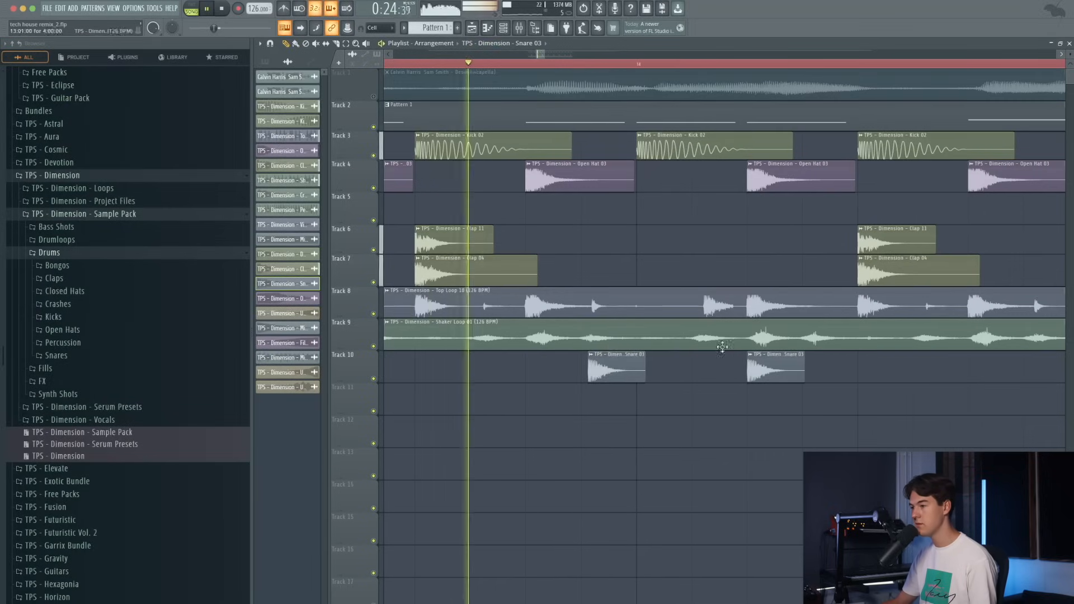
scroll(595, 379, "up", 3, "ctrl")
- Lower the Snare 03 channel volume to about 42%
key("space")
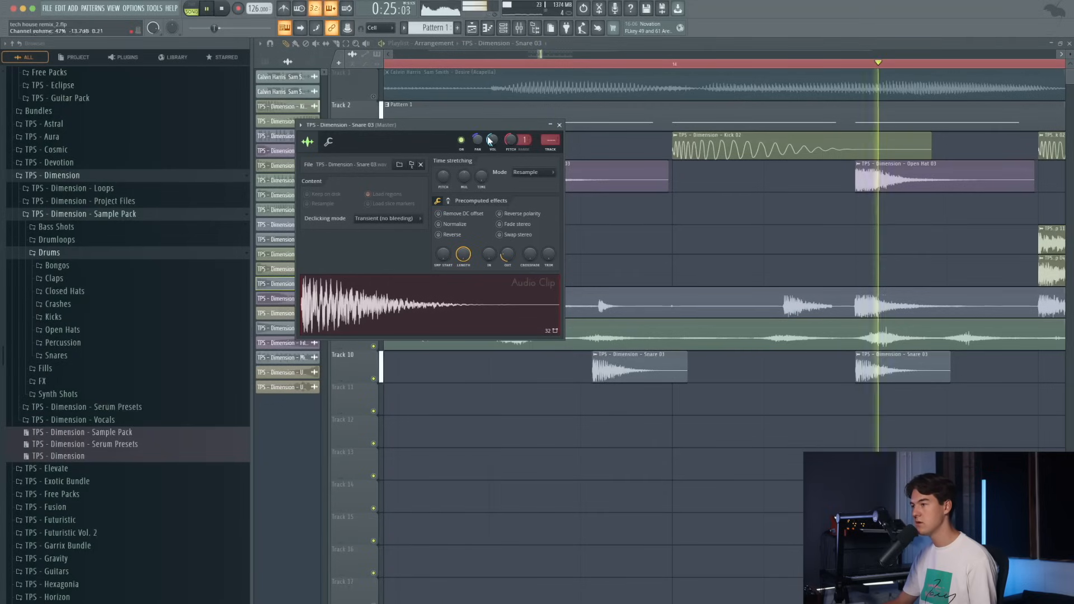
left_click_drag(492, 139, 488, 144)
key("Escape")
- Repeat the pair of Snare 03 clips on Track 10 two bars later, around the start of bar 16
scroll(570, 445, "down", 10, "ctrl")
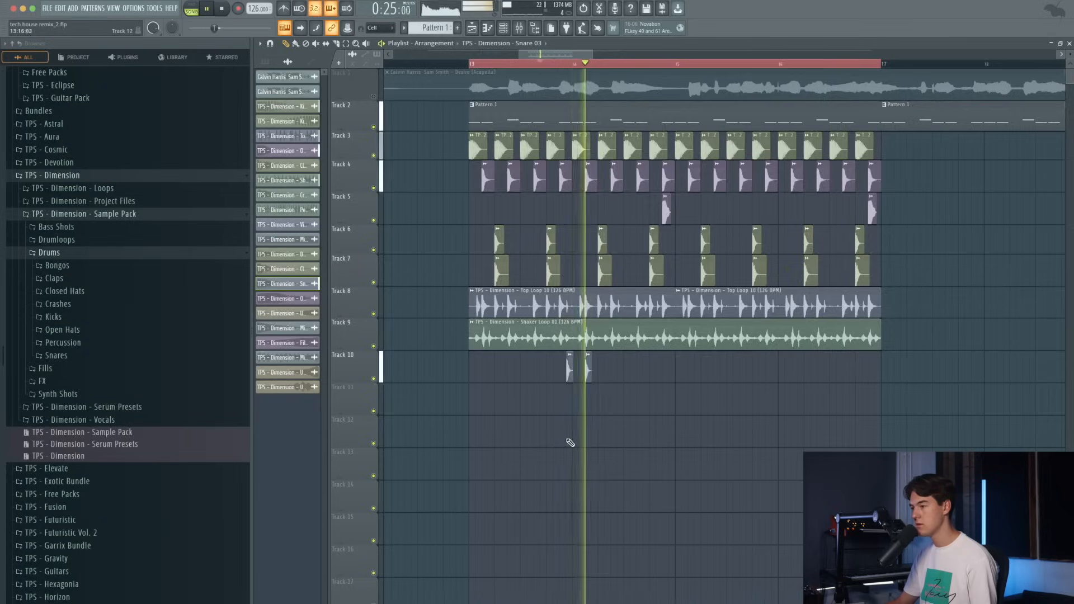
scroll(589, 388, "up", 3, "ctrl")
left_click_drag(620, 373, 877, 375, "ctrl")
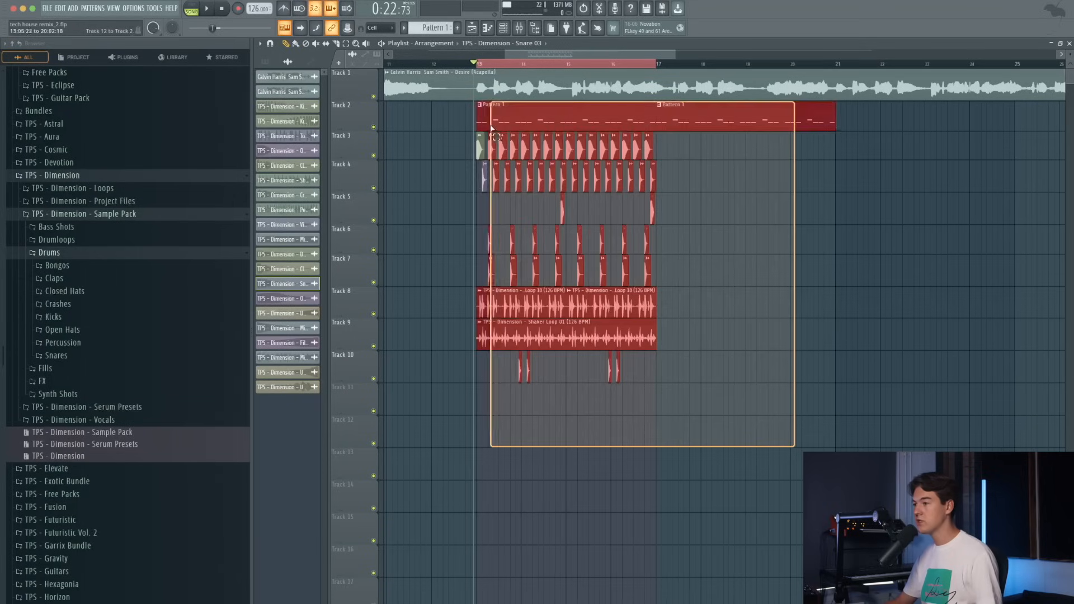
- Select the bass and drum clips on Tracks 2 to 10 and duplicate the section through the end of bar 28
left_click_drag(491, 128, 477, 142, "ctrl")
left_click_drag(480, 151, 659, 154, "shift")
left_click(629, 66, "ctrl")
scroll(590, 149, "down", 5, "ctrl")
scroll(589, 149, "up", 3, "ctrl")
left_click_drag(801, 434, 649, 116, "ctrl")
scroll(616, 70, "up", 3, "ctrl")
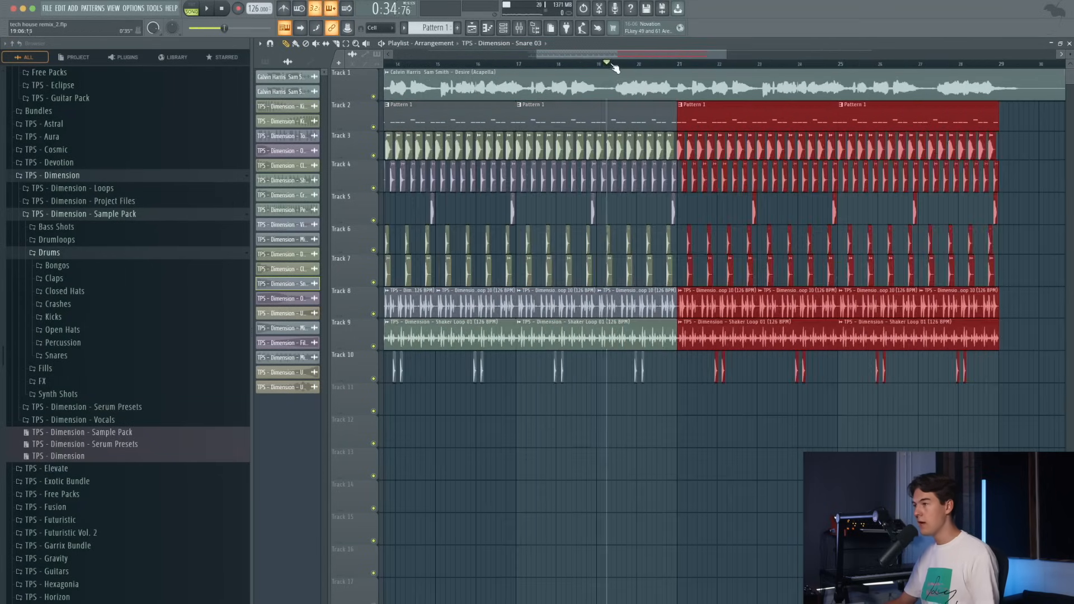
- Remove the kicks in bar 20 on Track 3, then play into bar 21 with the vocal muted
scroll(615, 67, "up", 2, "ctrl")
left_click(634, 215)
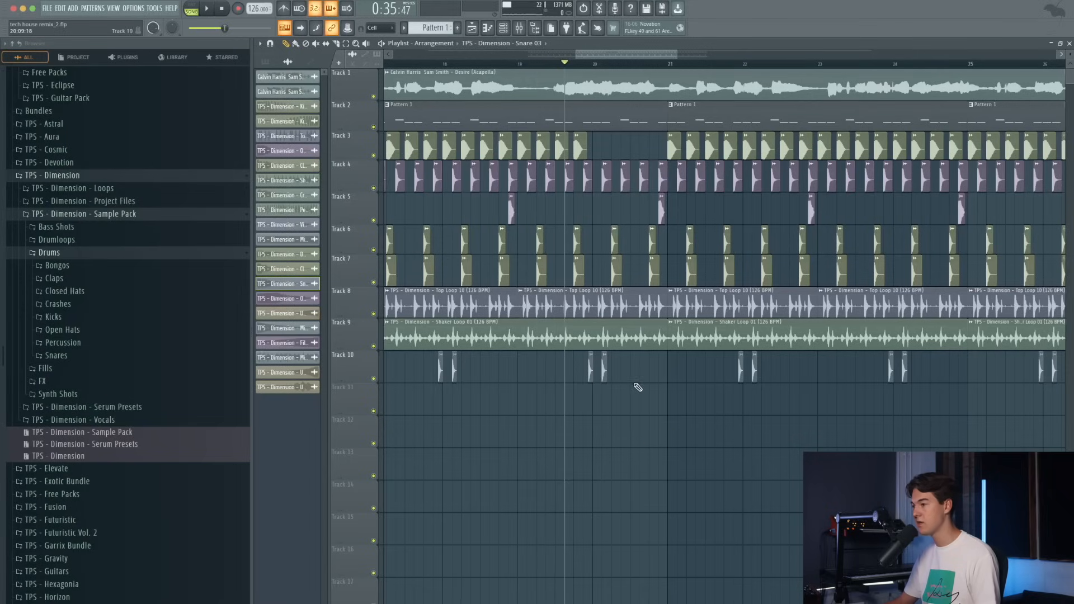
key("space")
left_click(373, 96)
scroll(627, 359, "down", 1)
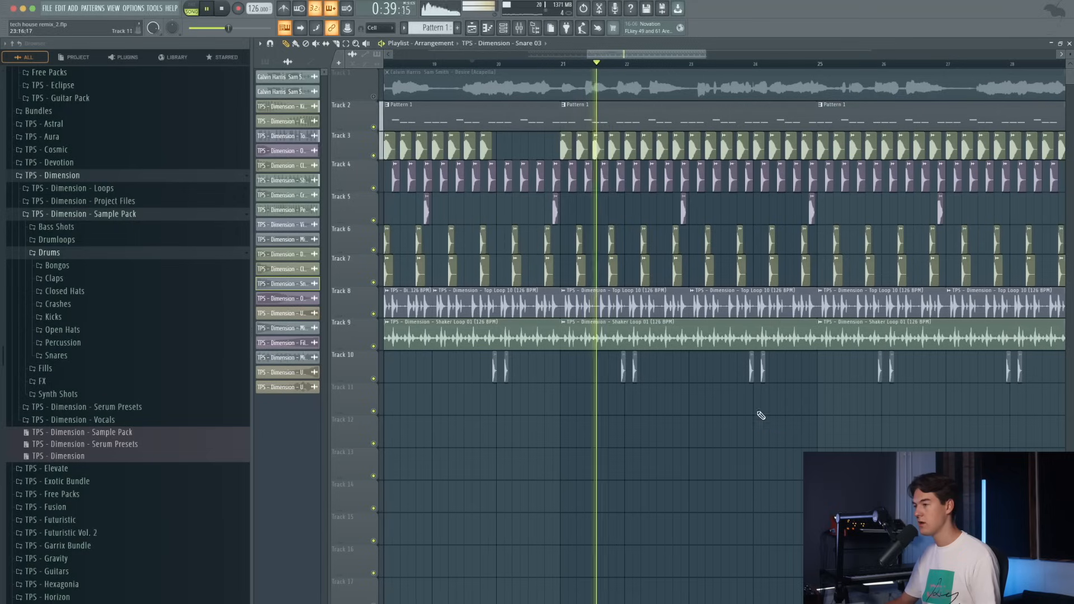
- Place Perc Loop 16 (126 BPM) on Track 11 from the start of bar 21 and solo the track
key("space")
left_click_drag(300, 209, 585, 402)
key("space")
right_click(373, 411)
- Play Perc Loop 16 from bar 21, pan it 25% right and repeat it through the end of bar 28
left_click(559, 64)
double_click(640, 401)
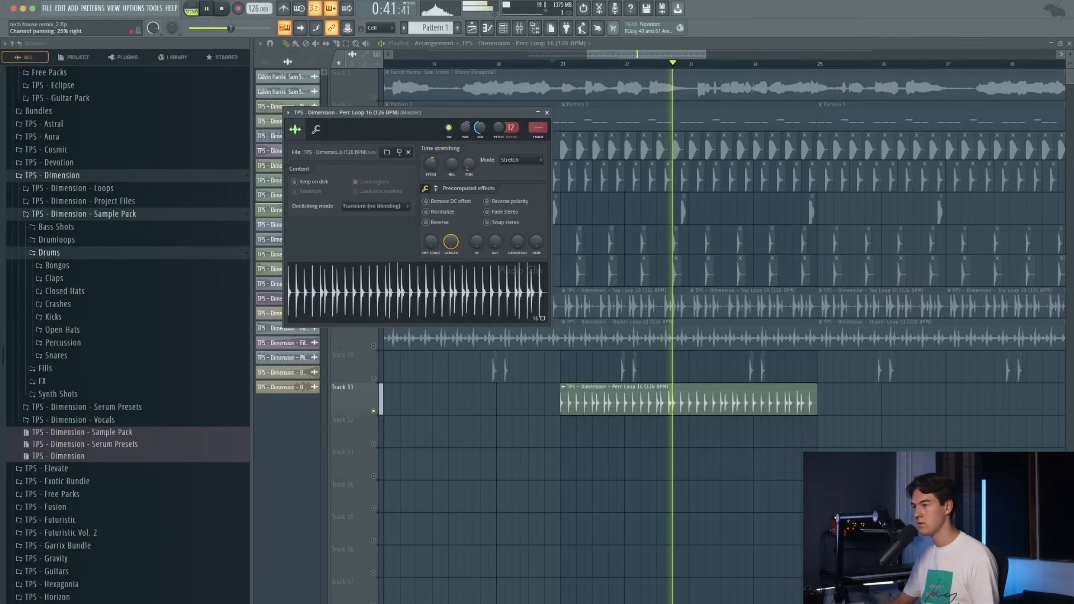
key("Escape")
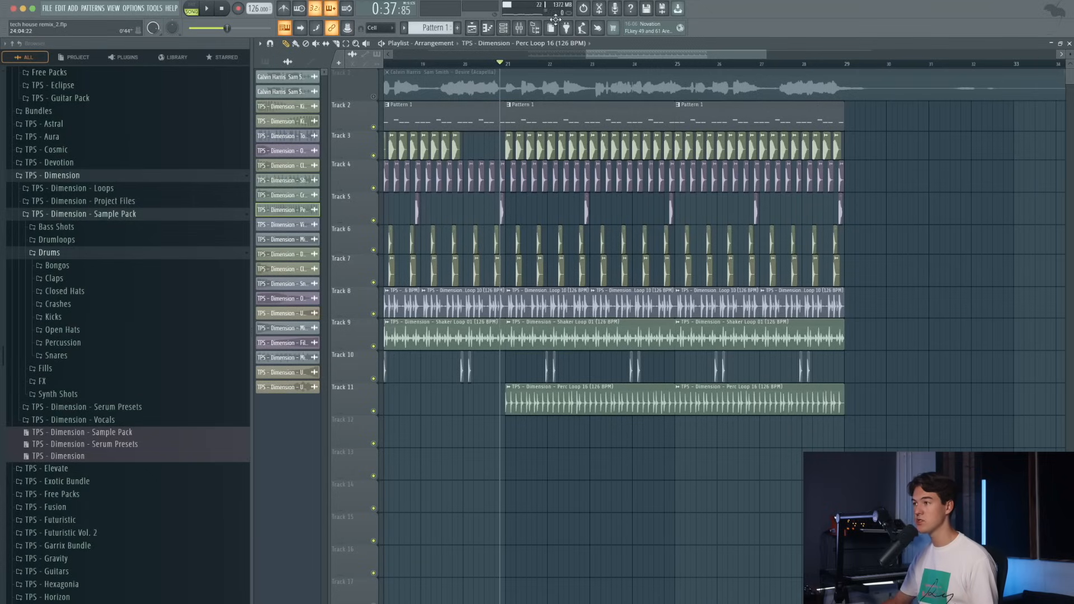
- Filter the channel rack to the Unsorted group and create an empty Pattern 2
left_click(515, 30)
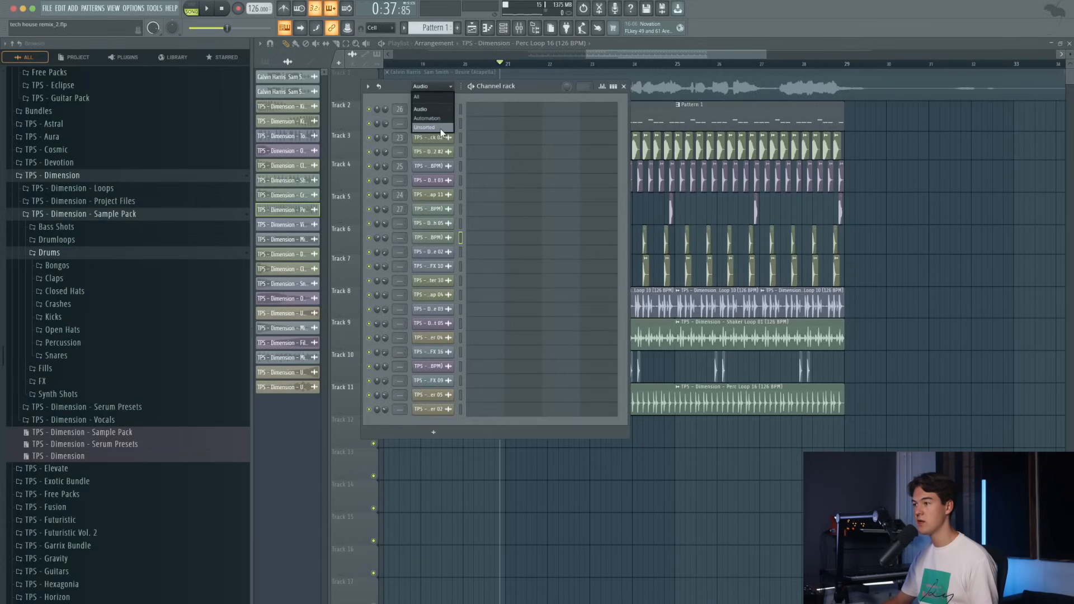
left_click(441, 128)
left_click(93, 7)
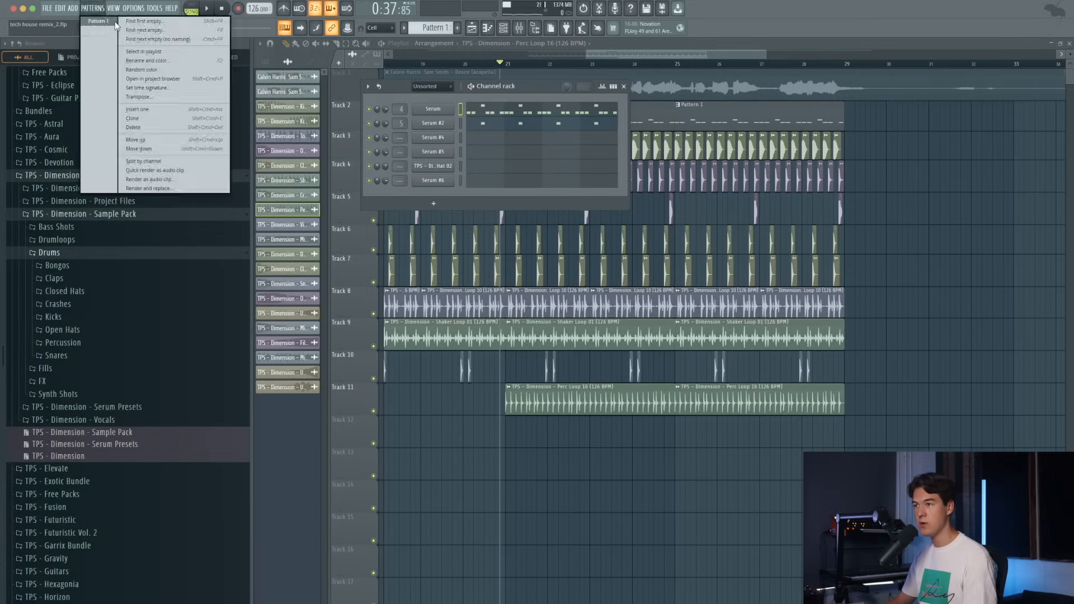
left_click(144, 22)
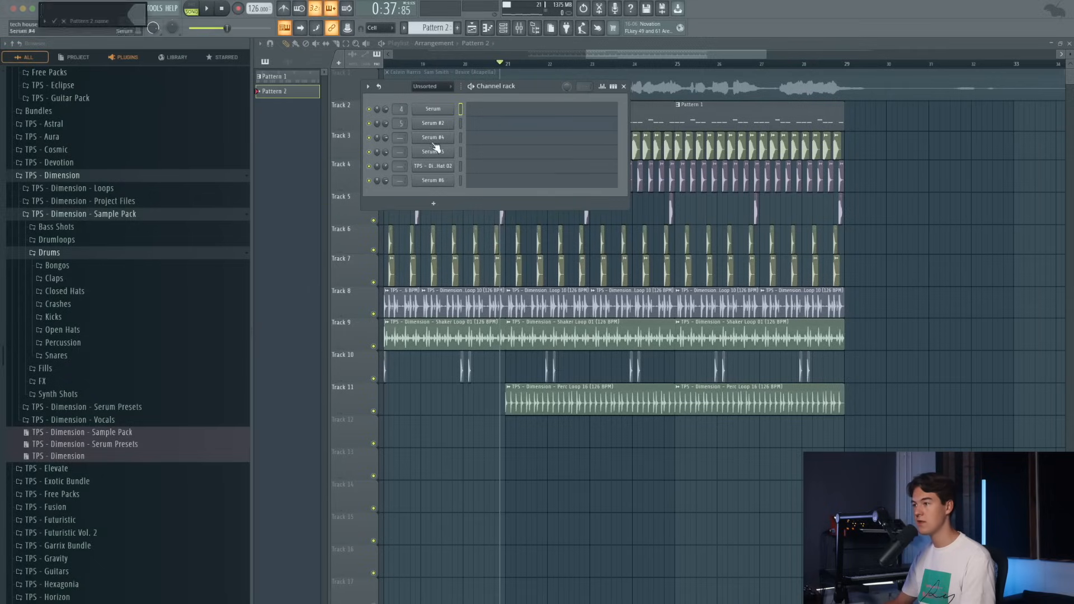
- Program four consecutive sixteenth notes on C5 for the Closed Hat 02 channel and shorten all four
left_click(487, 170)
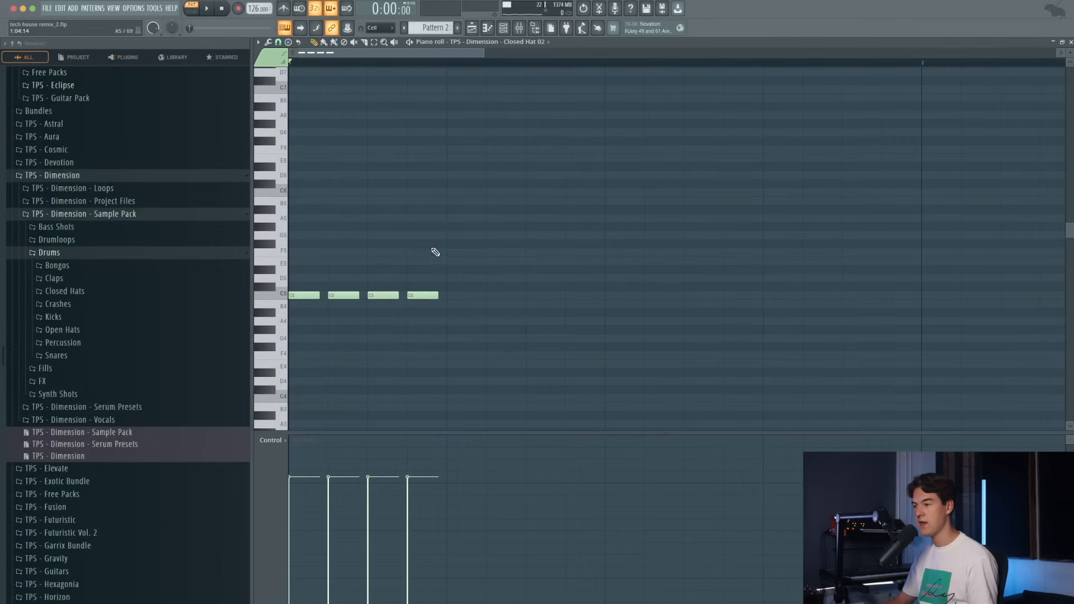
scroll(434, 247, "up", 2)
left_click_drag(475, 339, 257, 309)
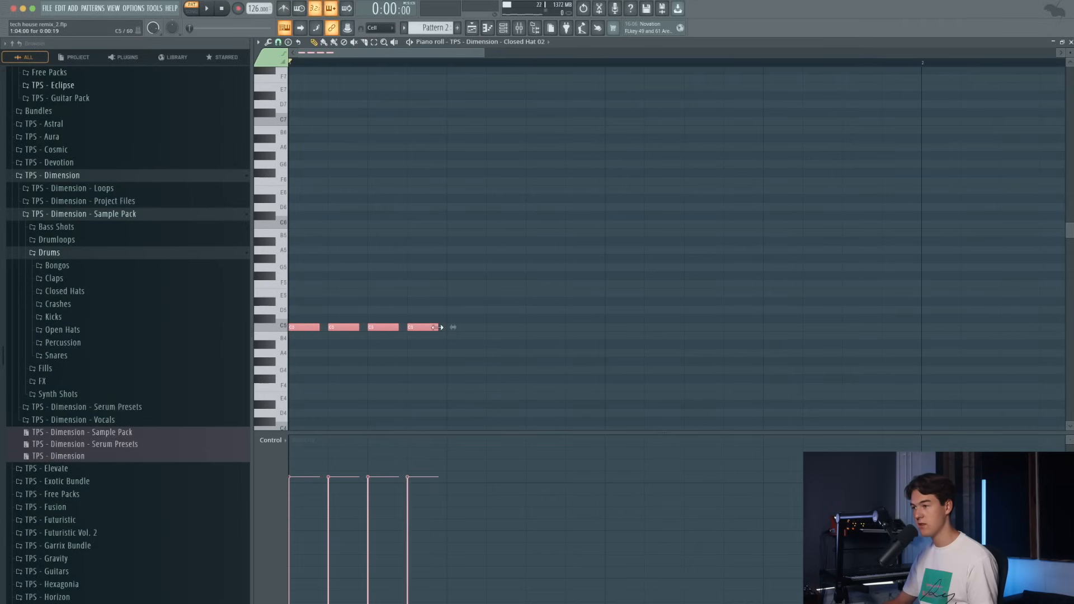
scroll(428, 331, "down", 2)
key("space")
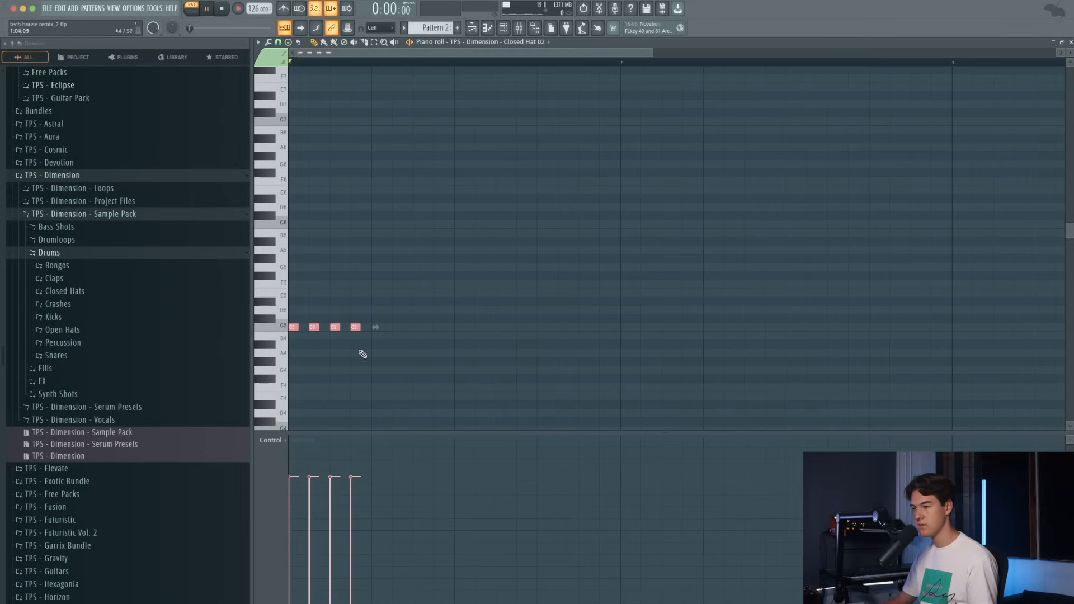
- Vary the velocities of the four hat notes, making the first the softest and the third the loudest
key("space")
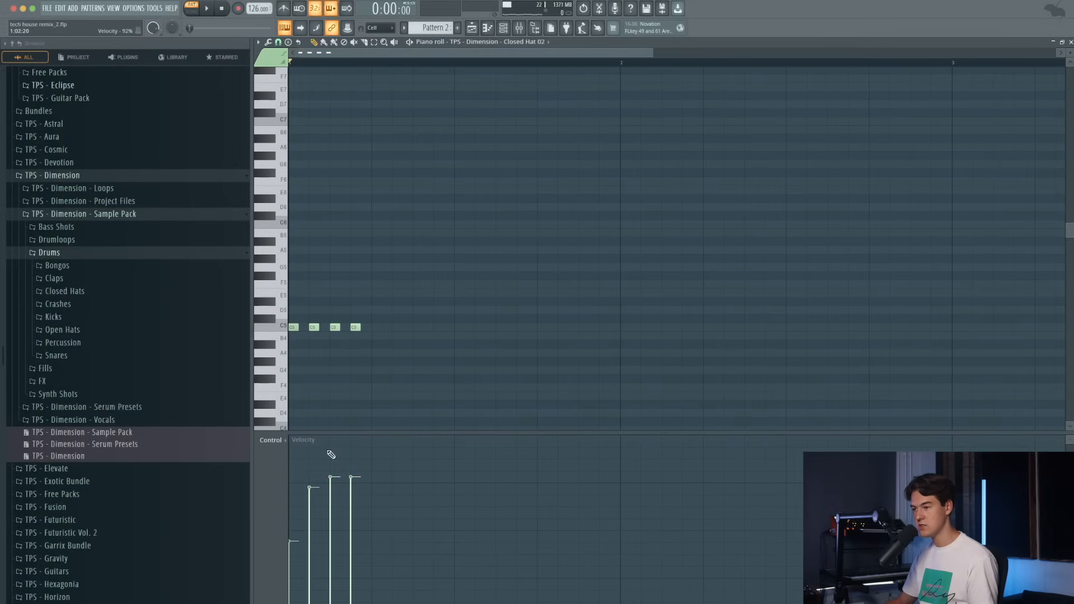
left_click_drag(328, 432, 329, 380)
left_click(352, 487)
key("space")
key("space")
left_click(292, 525)
key("space")
left_click(310, 464)
left_click(331, 423)
left_click(351, 450)
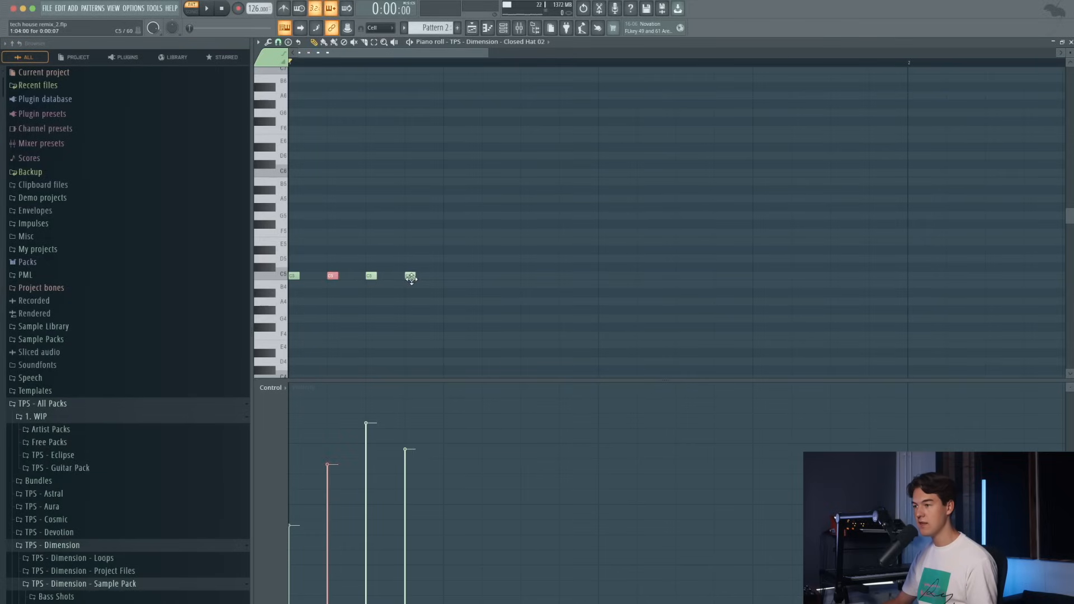
- Shift the second and fourth hat notes slightly later for swing and play the pattern
scroll(319, 283, "up", 2)
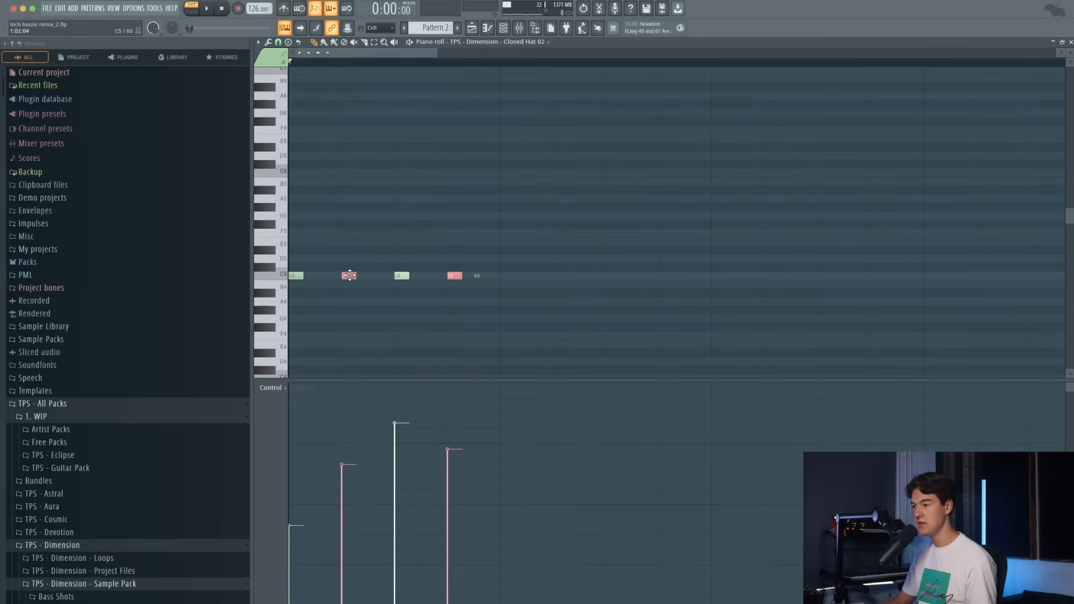
key("space")
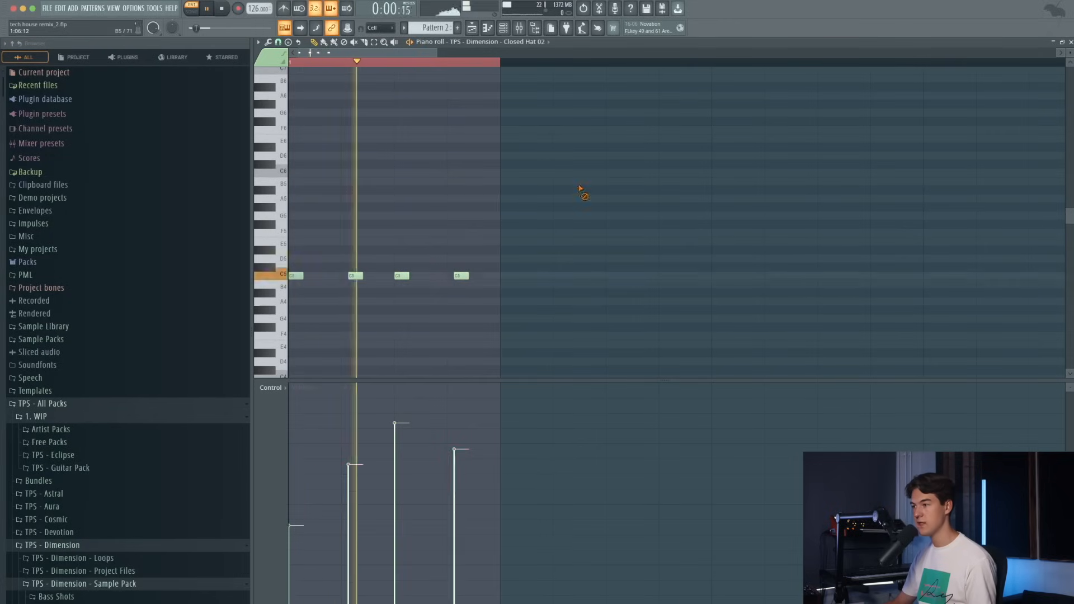
scroll(515, 193, "down", 3)
- Raise the first hat note's velocity slightly and duplicate the four-note group three times to fill bar 1
scroll(515, 193, "down", 2)
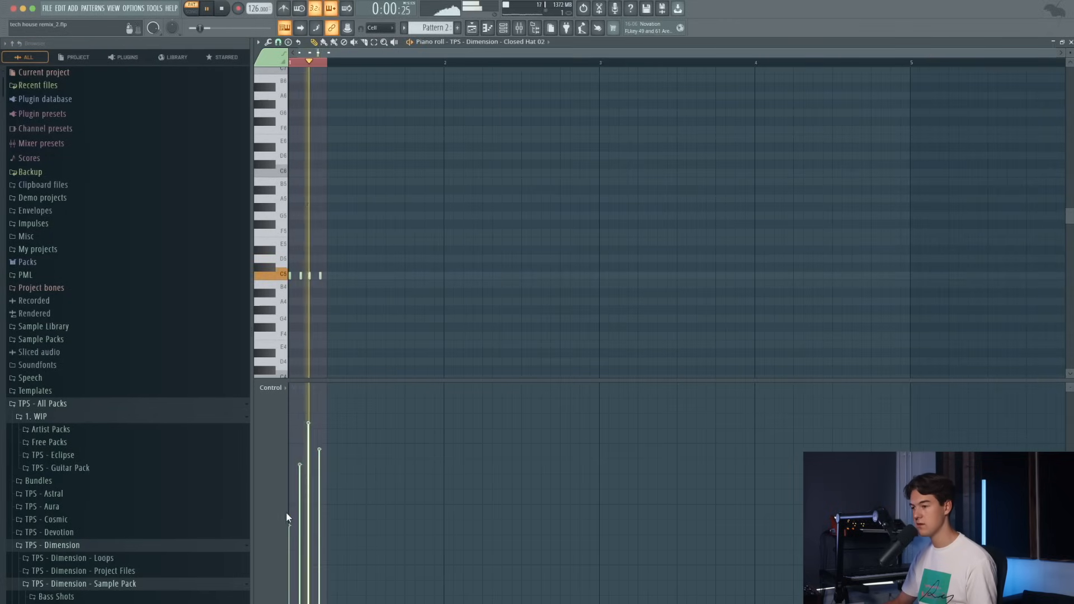
scroll(304, 414, "up", 1)
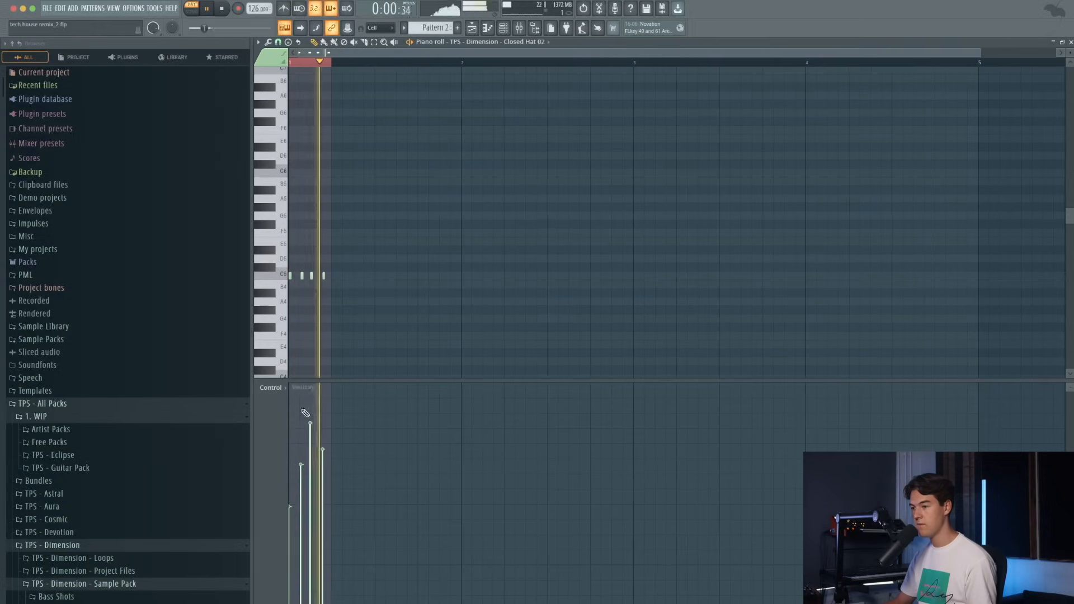
key("super+b")
key("super+b")
key("super+b")
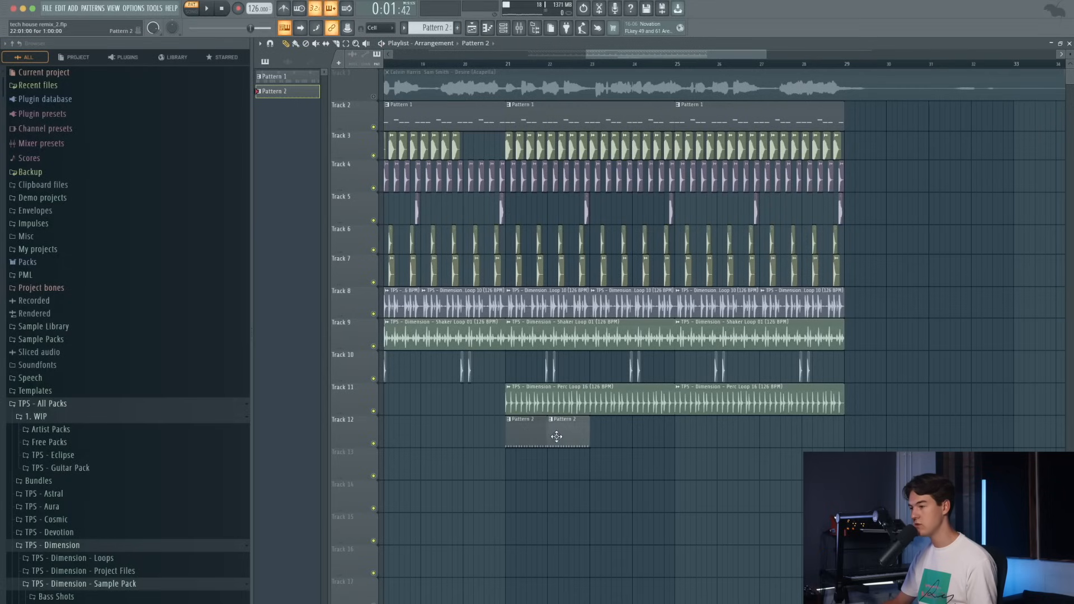
- Repeat Pattern 2 on Track 12 from bar 21 through the end of bar 28 and remove the surplus clips
left_click_drag(556, 436, 689, 446)
key("space")
left_click_drag(744, 426, 776, 436)
right_click(992, 437)
right_click(956, 436)
right_click(907, 436)
right_click(867, 436)
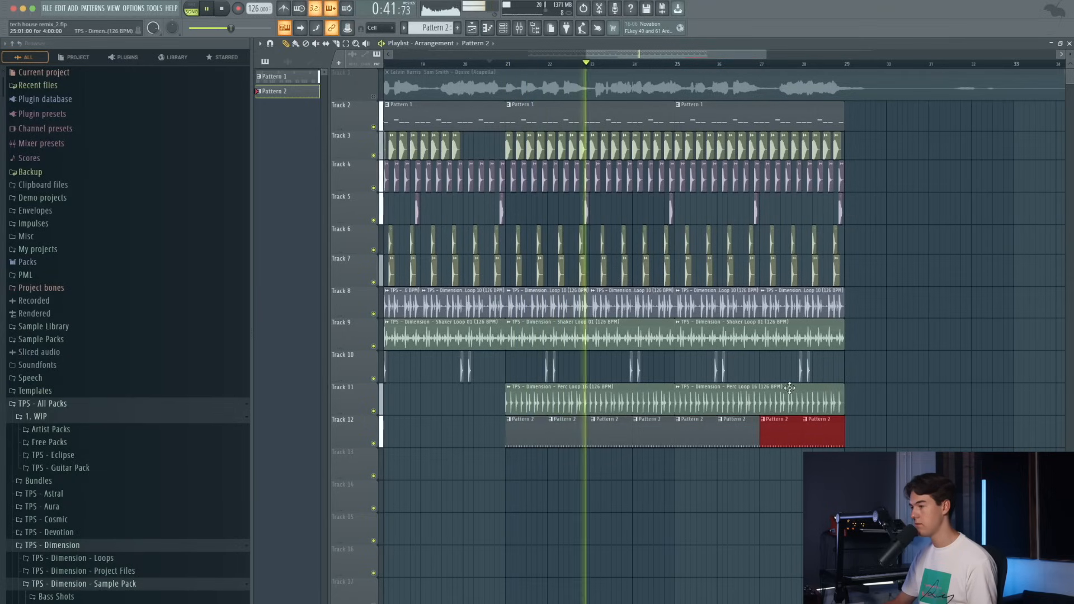
- Show the Unsorted channels and route the Closed Hat 02 channel to mixer insert 21
double_click(806, 402)
key("F6")
key("space")
left_click(431, 127)
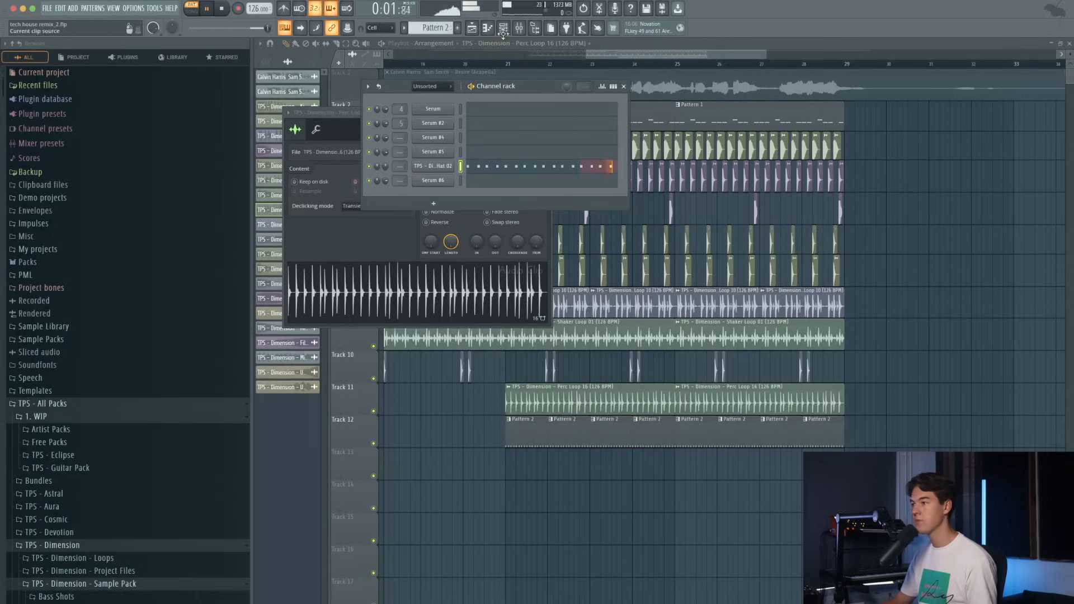
left_click(520, 28)
key("space")
left_click(566, 264)
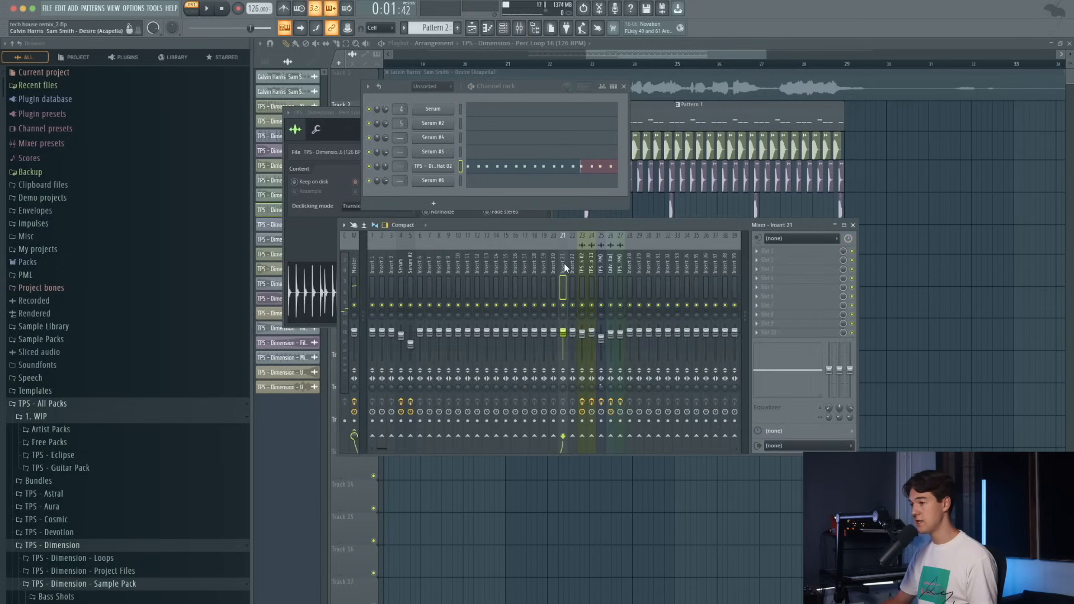
key("ctrl+l")
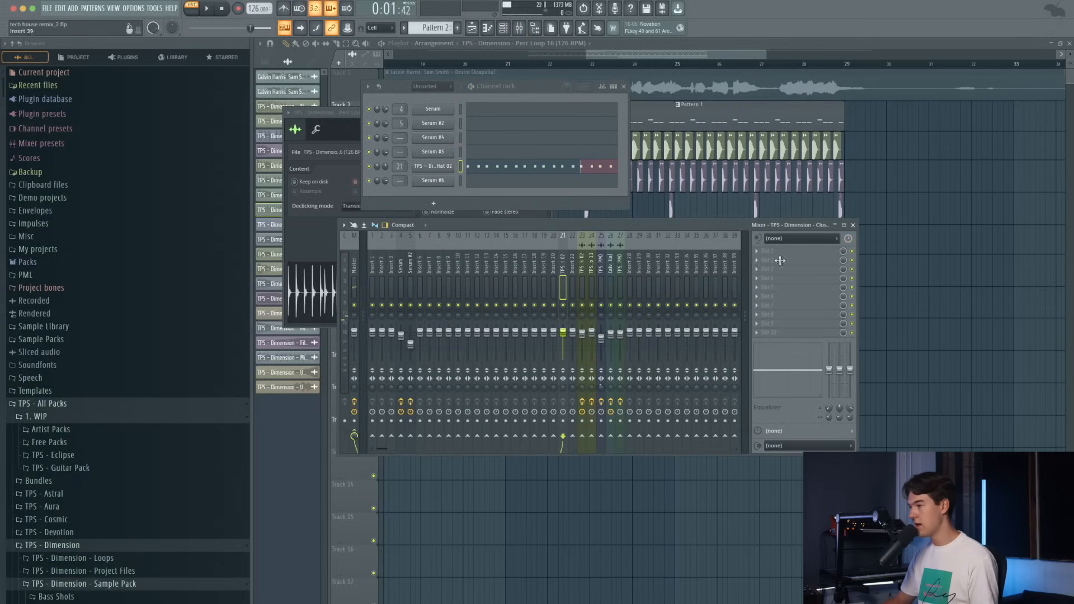
- Add Fruity parametric EQ 2 to the hat's mixer insert 21 and adjust its bands while the pattern plays
left_click(853, 272)
mouse_move(853, 272)
left_click(892, 435)
key("space")
left_click_drag(789, 240, 326, 199)
left_click_drag(536, 212, 535, 220)
left_click_drag(534, 219, 535, 213)
left_click_drag(312, 280, 434, 291)
left_click(599, 201)
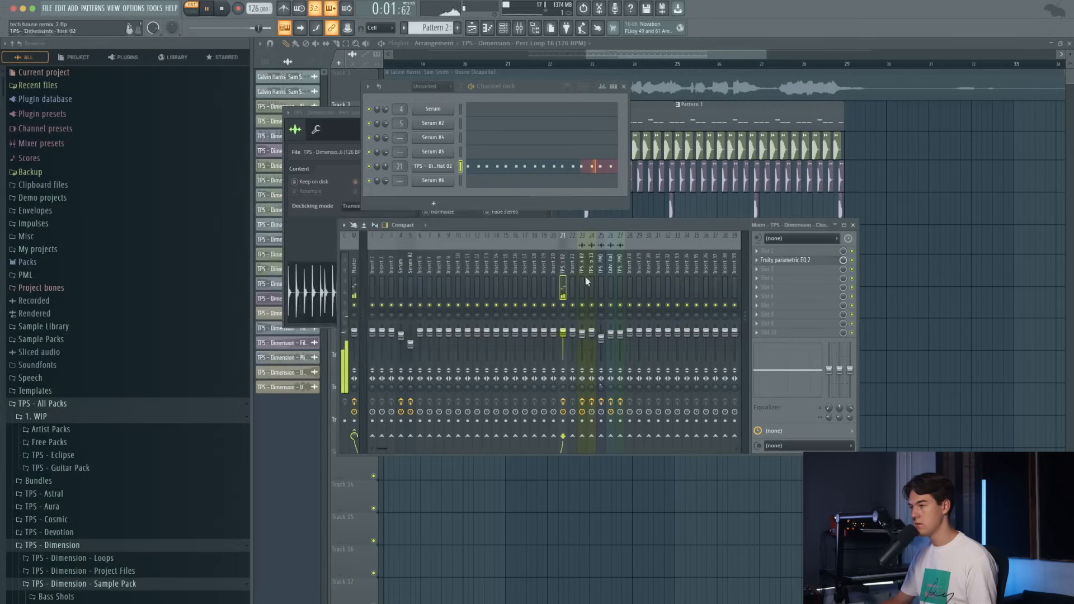
- Switch back to song mode and play from bar 21 to check the hats in context
right_click(923, 417)
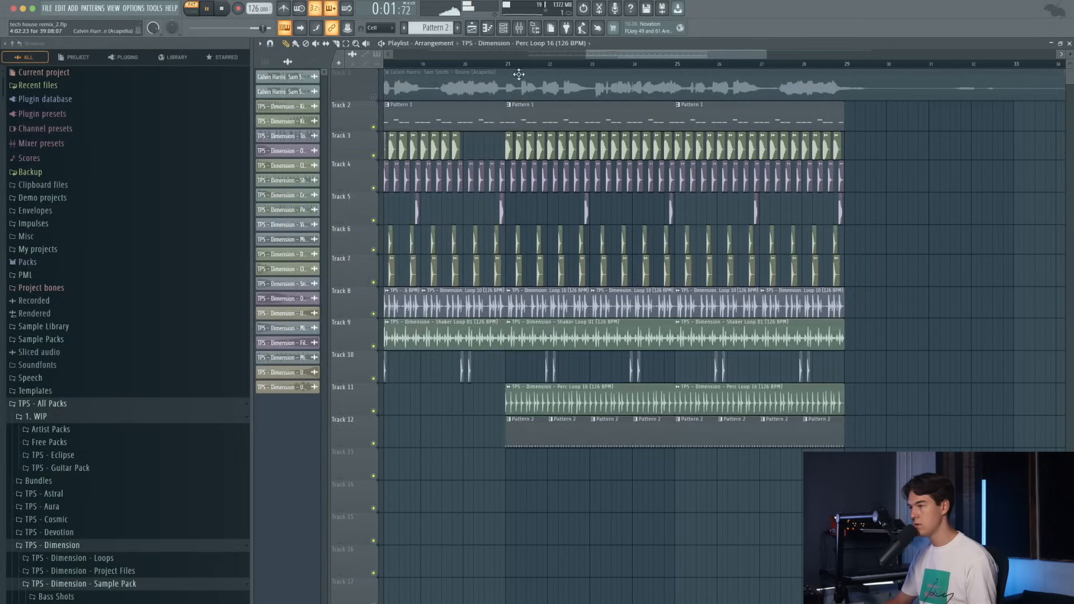
key("l")
left_click(508, 64)
- Insert an empty playlist track between the Pattern 1 bass and the kicks
scroll(615, 465, "up", 2)
scroll(486, 423, "down", 3)
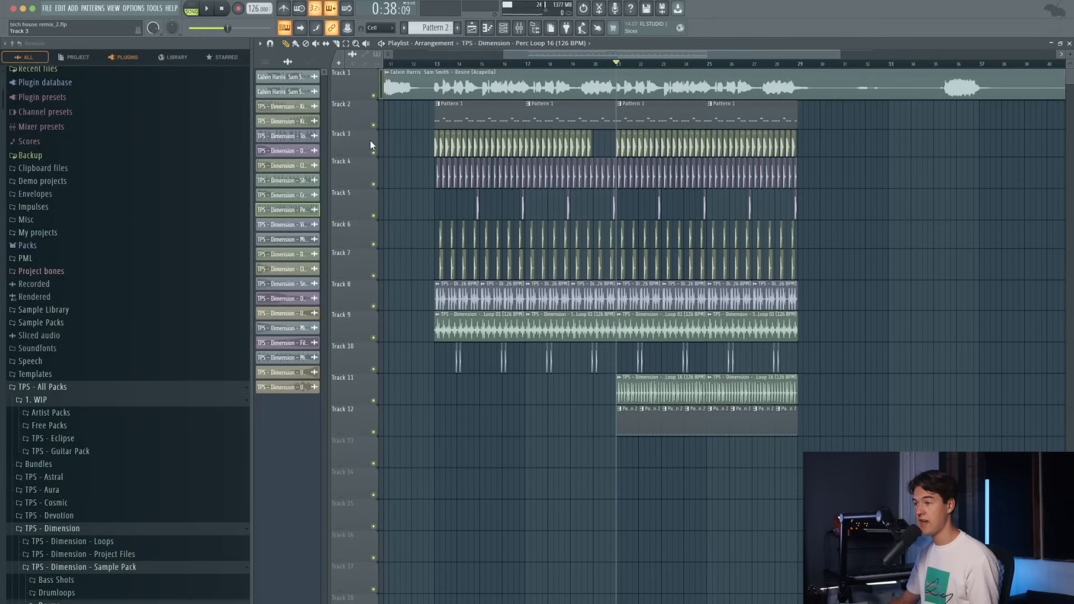
right_click(371, 144)
left_click(417, 322)
- Set playback to bar 13, inspect the Serum #4 synth in the channel rack and close both windows
left_click(442, 64)
left_click(503, 27)
left_click(459, 139)
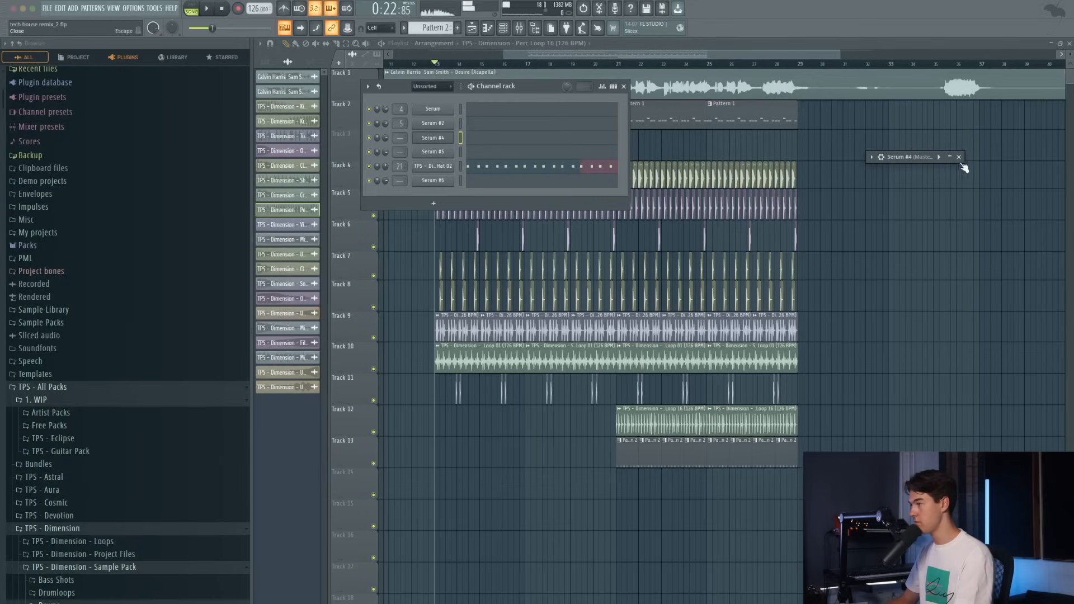
left_click(949, 158)
left_click_drag(737, 159, 629, 138)
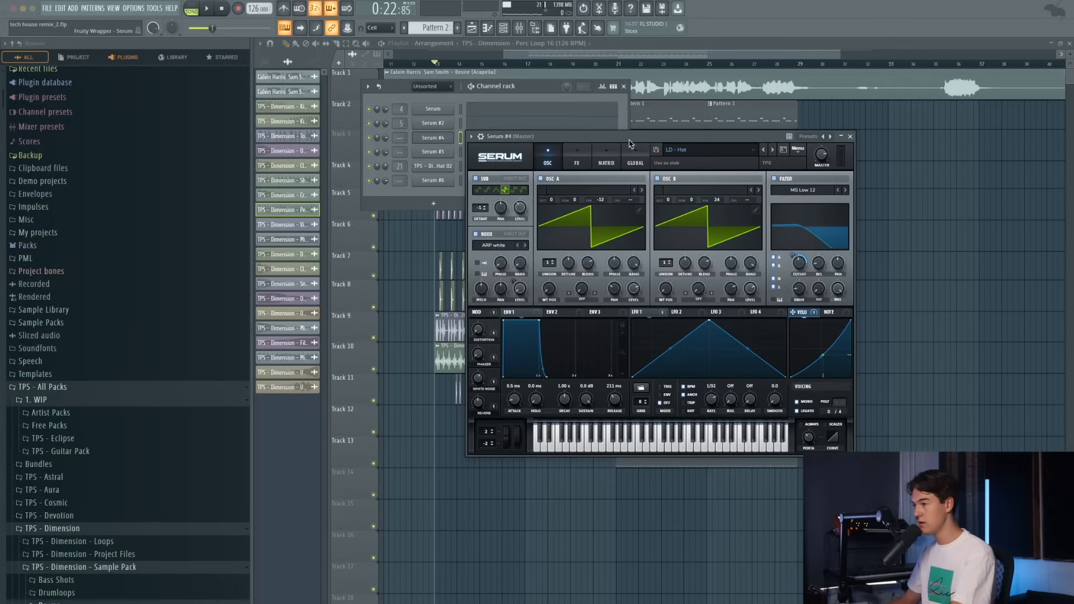
left_click(850, 137)
left_click(624, 87)
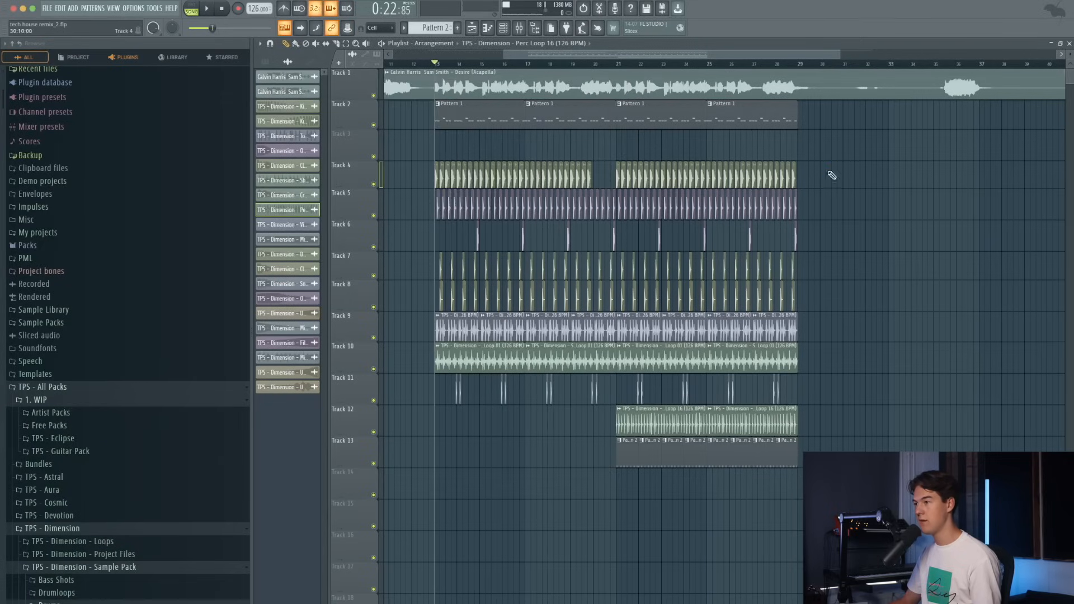
- Create Pattern 3, place it on Track 3 at bar 13 and extend it through the end of bar 16
scroll(387, 132, "up", 5)
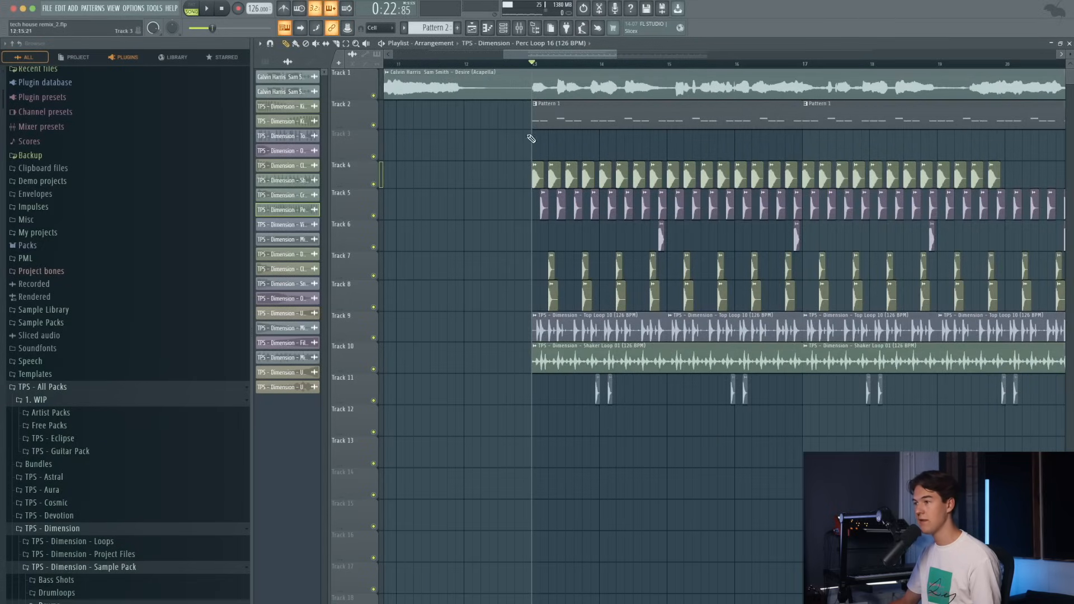
left_click(90, 13)
left_click(89, 14)
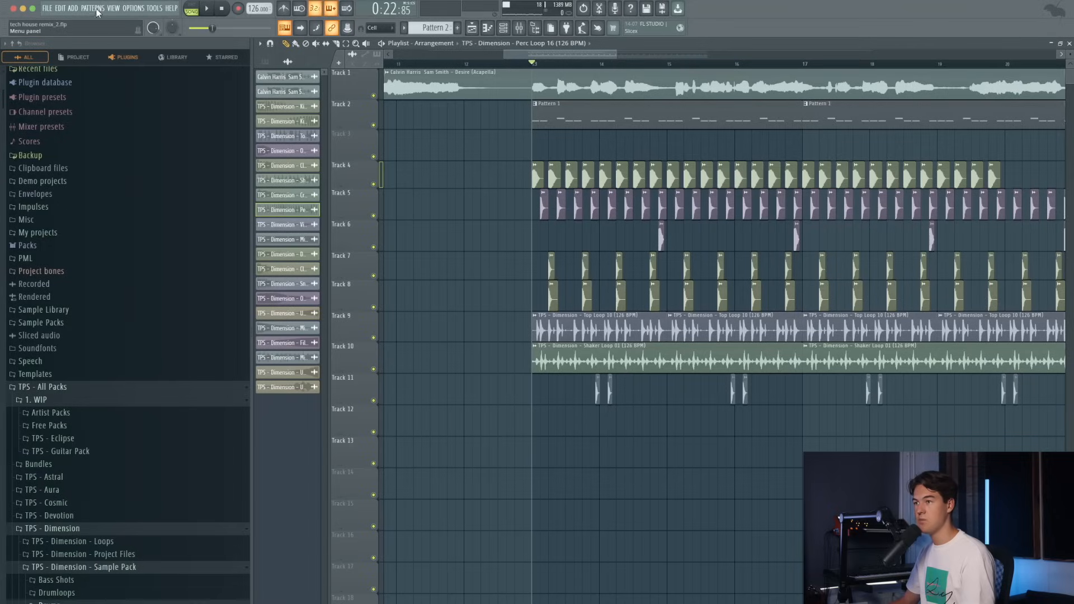
left_click(116, 11)
left_click(265, 63)
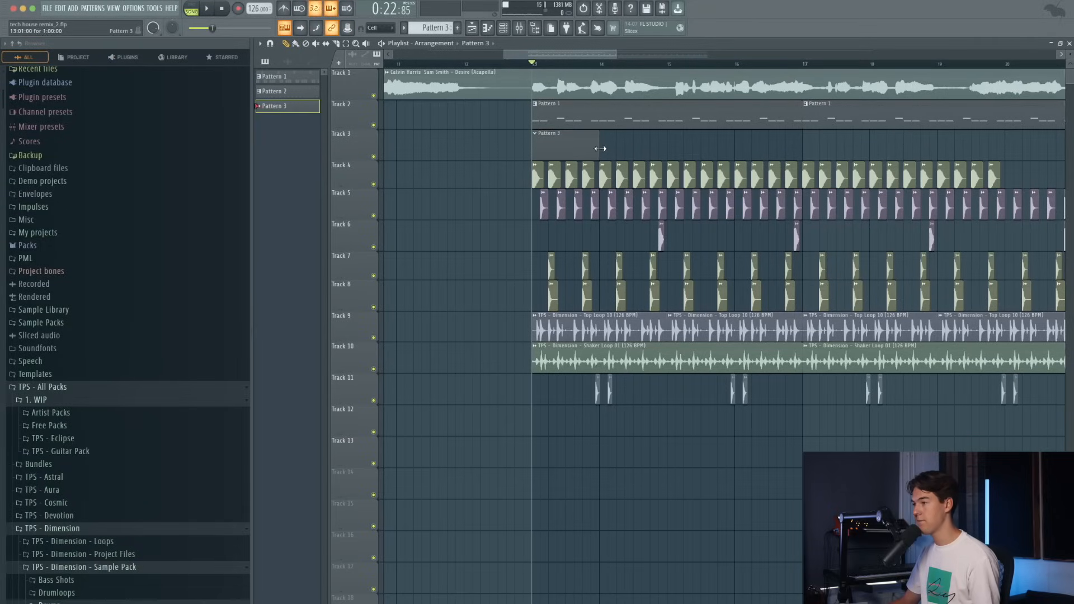
left_click_drag(601, 148, 811, 149)
- Draw an A2 note for Serum #4 at the start of Pattern 3 and play it with the song
double_click(772, 146)
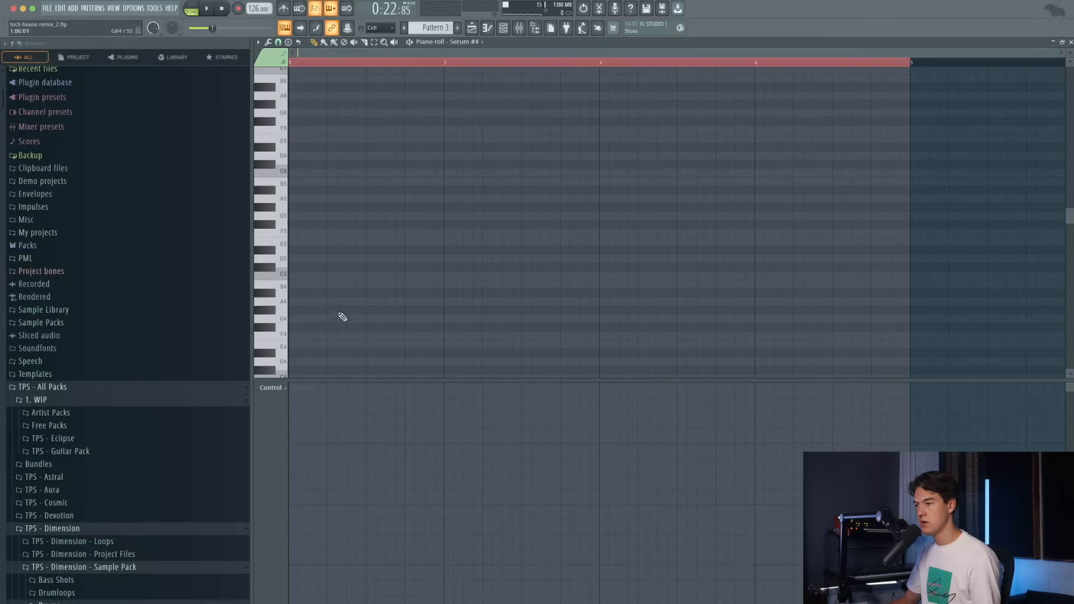
scroll(306, 214, "down", 8)
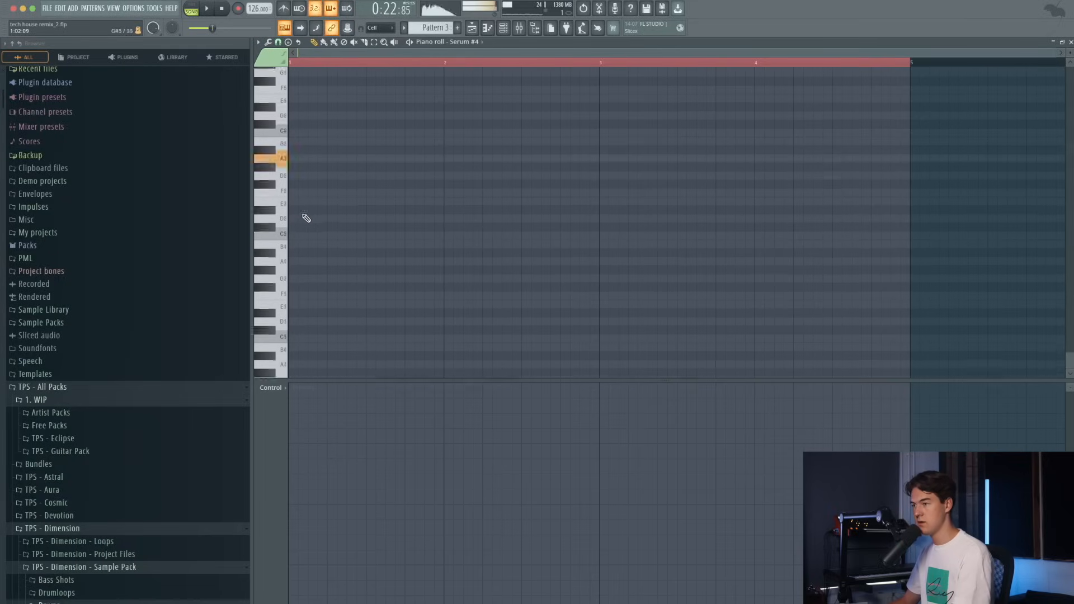
scroll(305, 191, "down", 1)
left_click(309, 257)
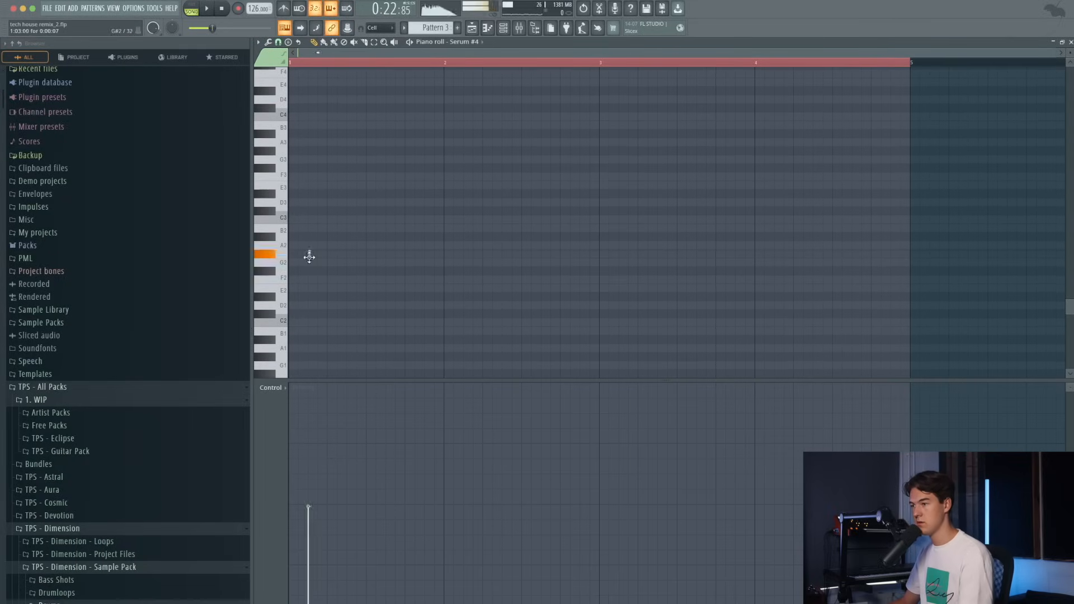
left_click(291, 246)
key("space")
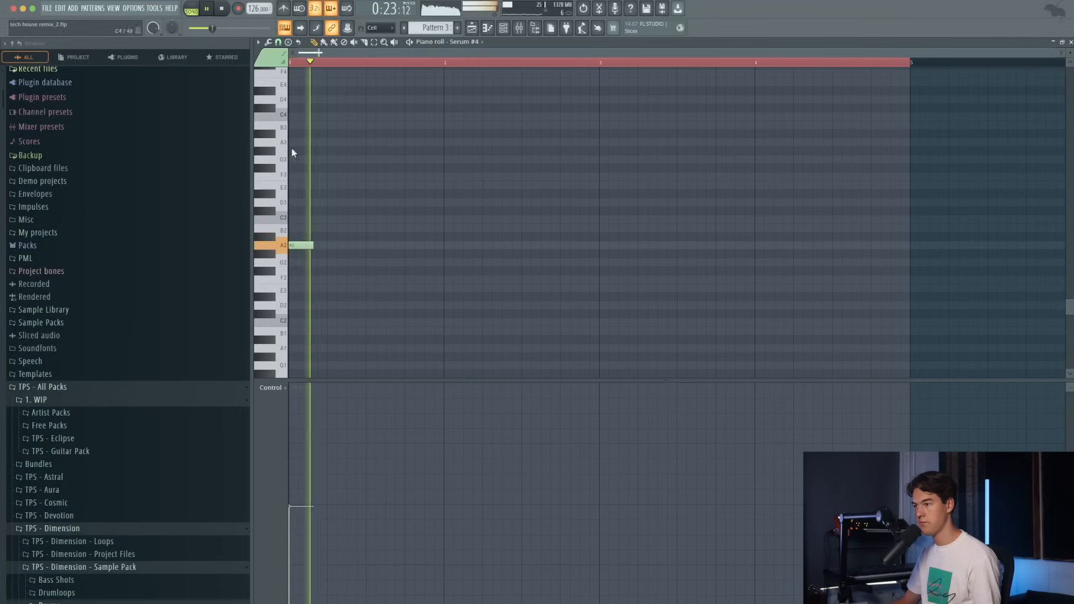
- Trim the A2 note slightly and copy it to the start of bar 3
mouse_move(313, 245)
left_mouse_down()
mouse_move(297, 245)
mouse_move(309, 245)
left_mouse_up()
left_click_drag(436, 247, 606, 245)
scroll(607, 246, "up", 2)
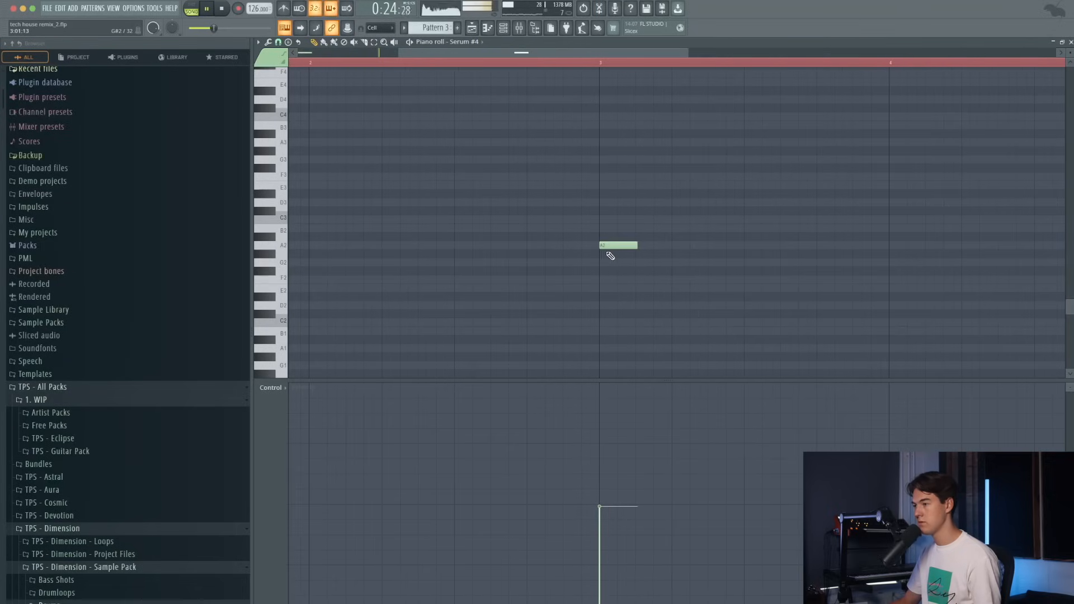
- Mute the vocal on Track 1 and play the arrangement from bar 13 to hear the Serum #4 notes
left_click(472, 27)
left_click(374, 96)
scroll(538, 111, "down", 3)
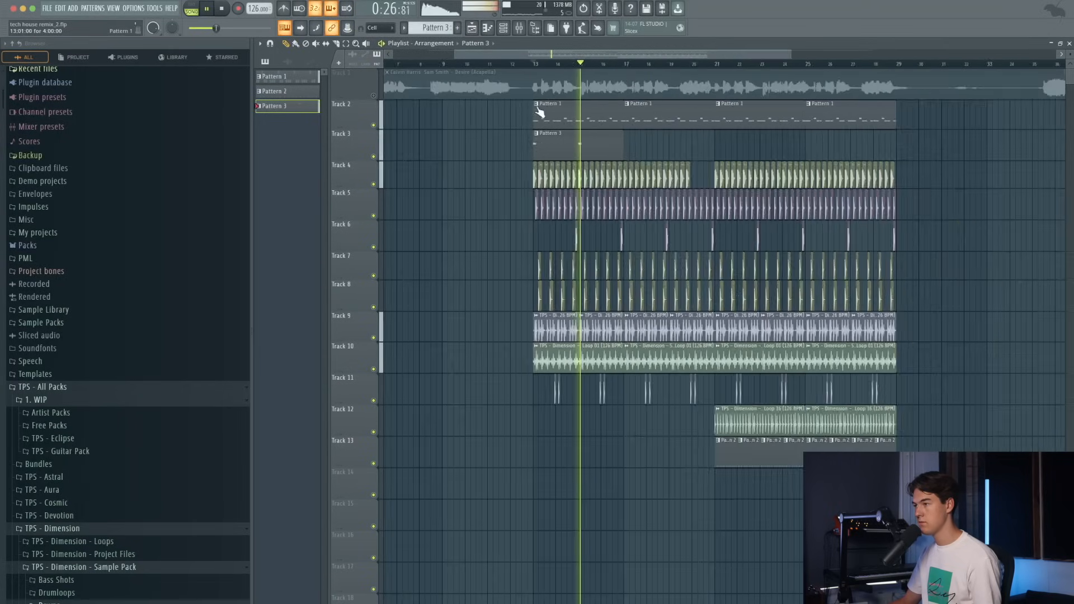
scroll(539, 111, "up", 2)
left_click(566, 84)
scroll(568, 84, "up", 3)
left_click(448, 64)
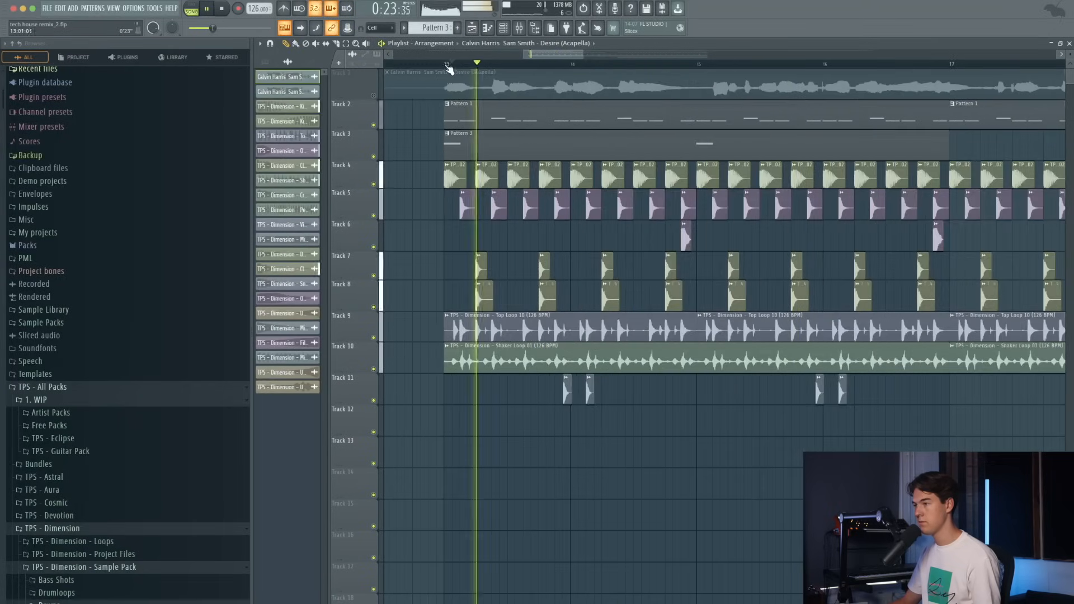
left_click(448, 65)
- Move the second A2 note in Pattern 3 one sixteenth earlier, just before bar 3
scroll(448, 68, "down", 3)
scroll(546, 143, "up", 2)
scroll(543, 144, "down", 2)
double_click(540, 144)
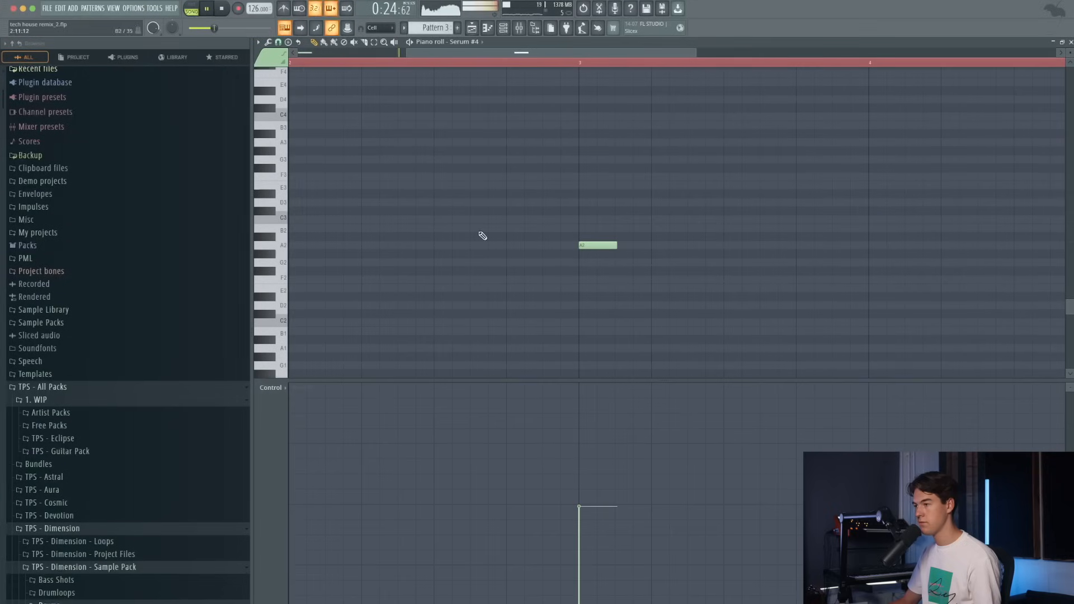
left_click_drag(603, 247, 588, 247)
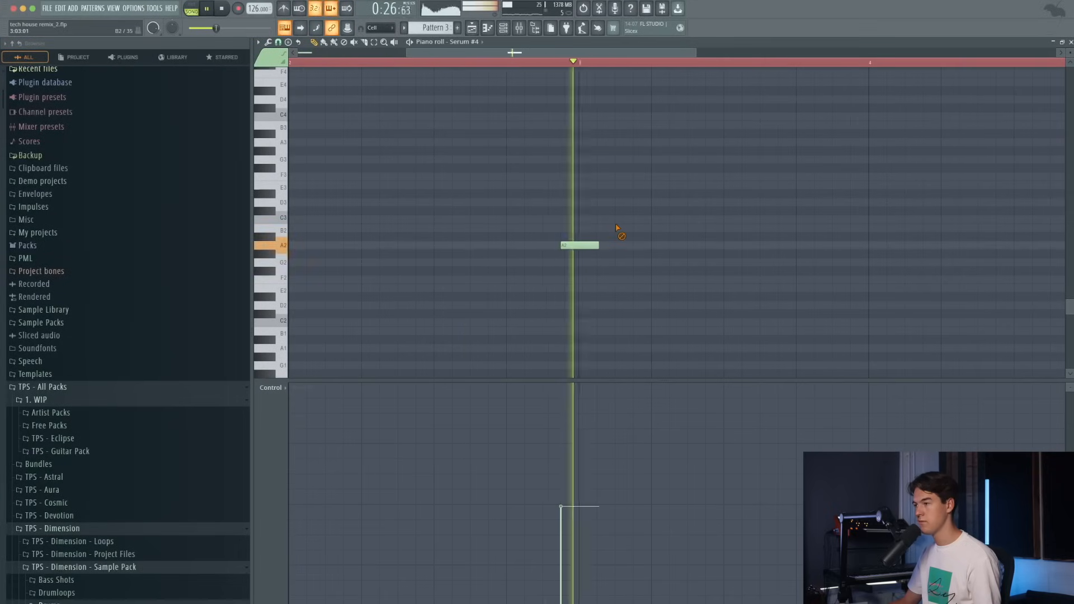
- Listen to the edited Serum #4 notes in Pattern 3 and return to the arrangement at bar 13
scroll(610, 226, "down", 3)
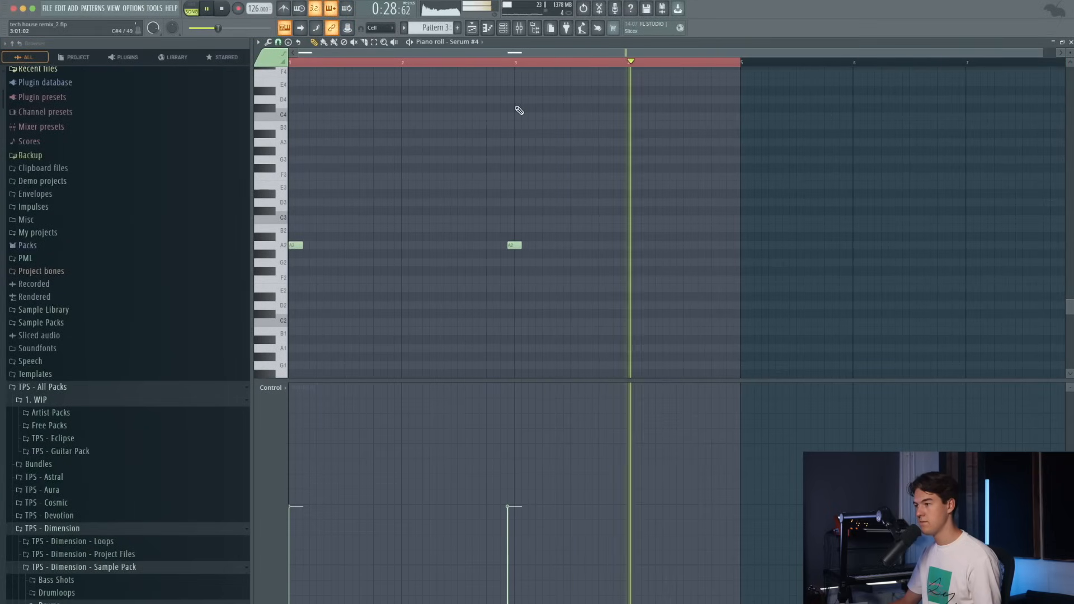
left_click(500, 66)
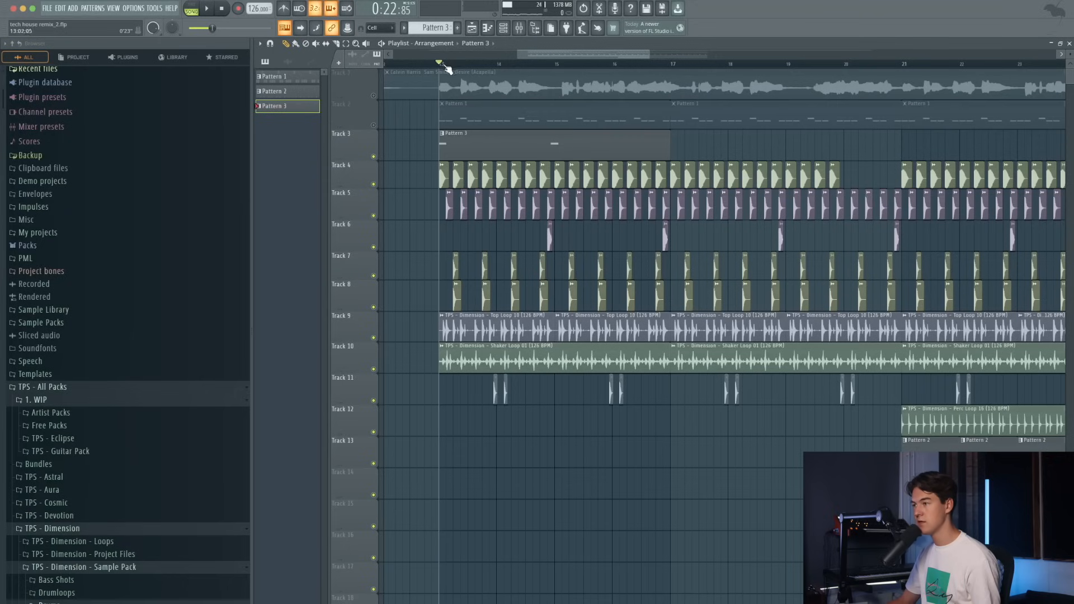
double_click(473, 144)
left_click(472, 144)
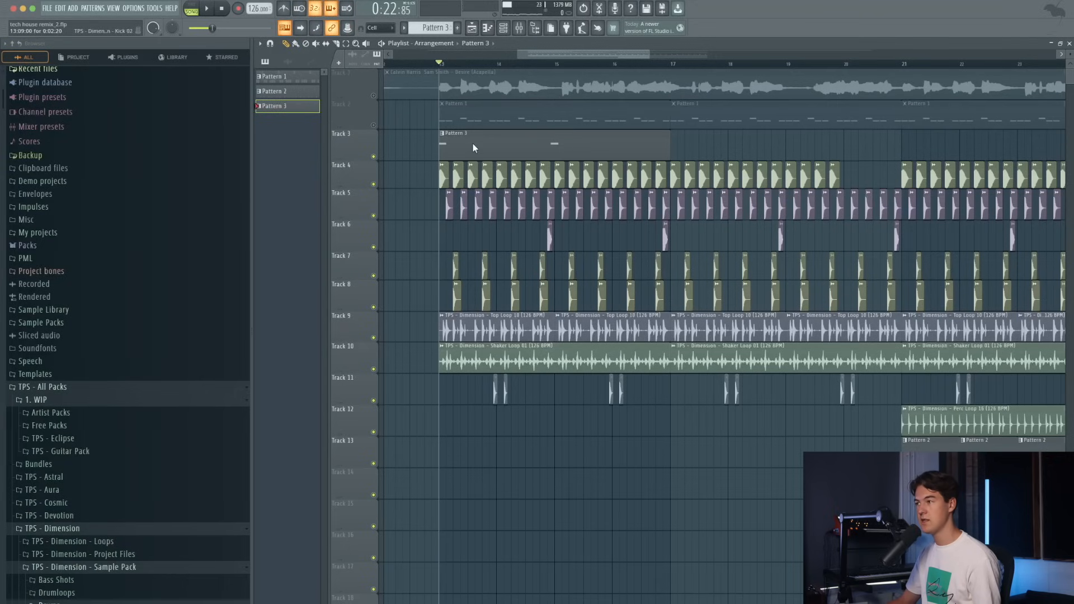
- Route Serum #4 to mixer insert 6 and load Fruity Parametric EQ 2 on it
left_click(505, 30)
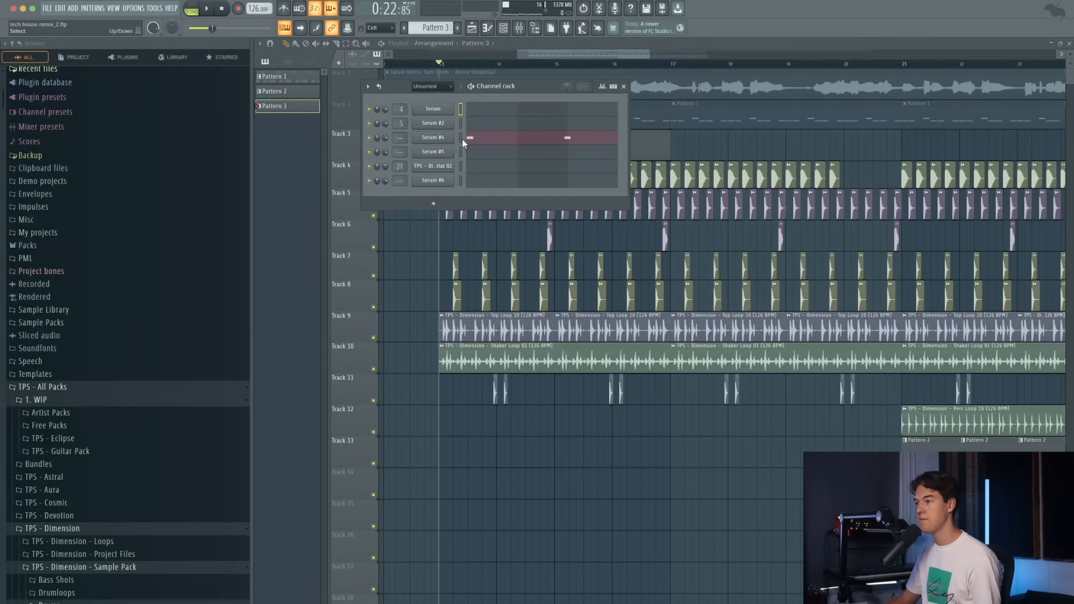
left_click(519, 28)
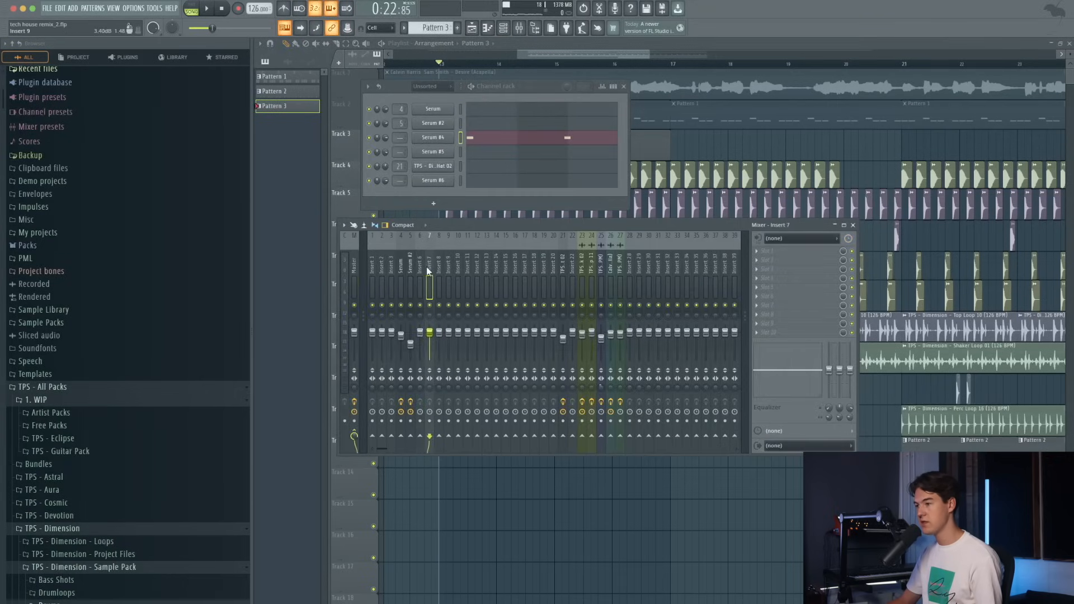
left_click(759, 268)
mouse_move(790, 267)
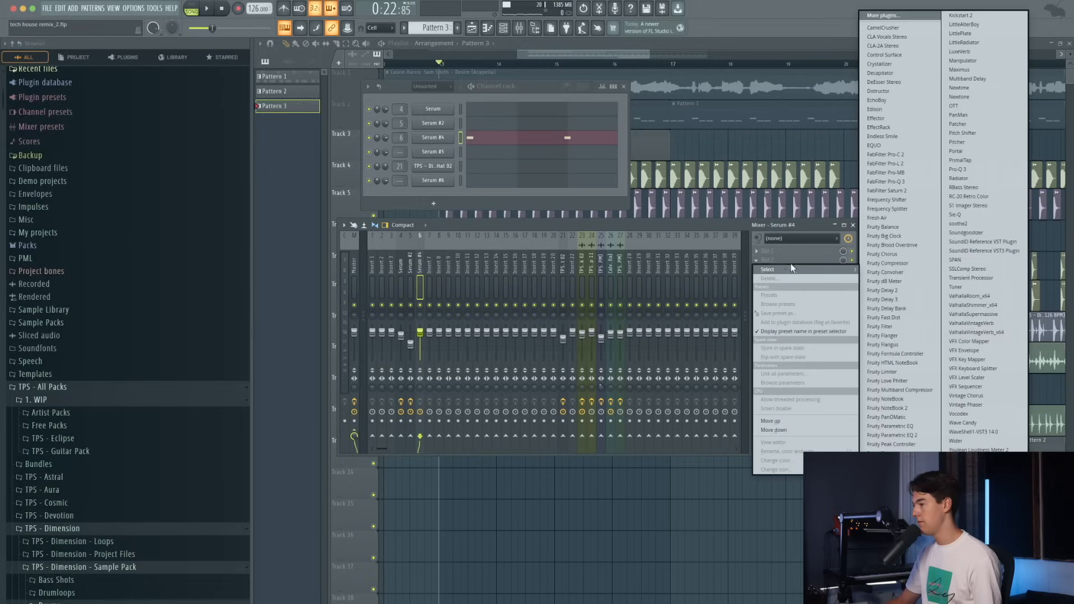
left_click(889, 436)
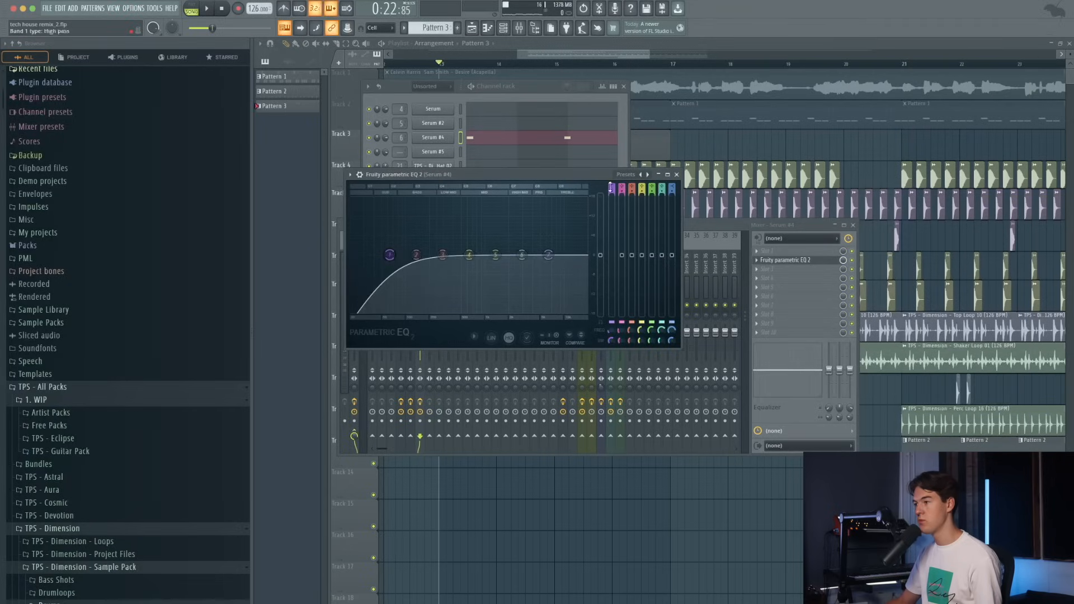
- Raise the cut-off of the EQ's band 1 high-pass on Serum #4 while listening to the arrangement
key("space")
left_click_drag(389, 255, 405, 255)
key("space")
key("space")
key("space")
key("space")
- Boost the upper mids slightly in Serum #4's EQ and lower the band 7 high shelf by about 4 dB
left_click_drag(549, 255, 516, 246)
key("space")
key("space")
key("space")
key("space")
key("space")
key("space")
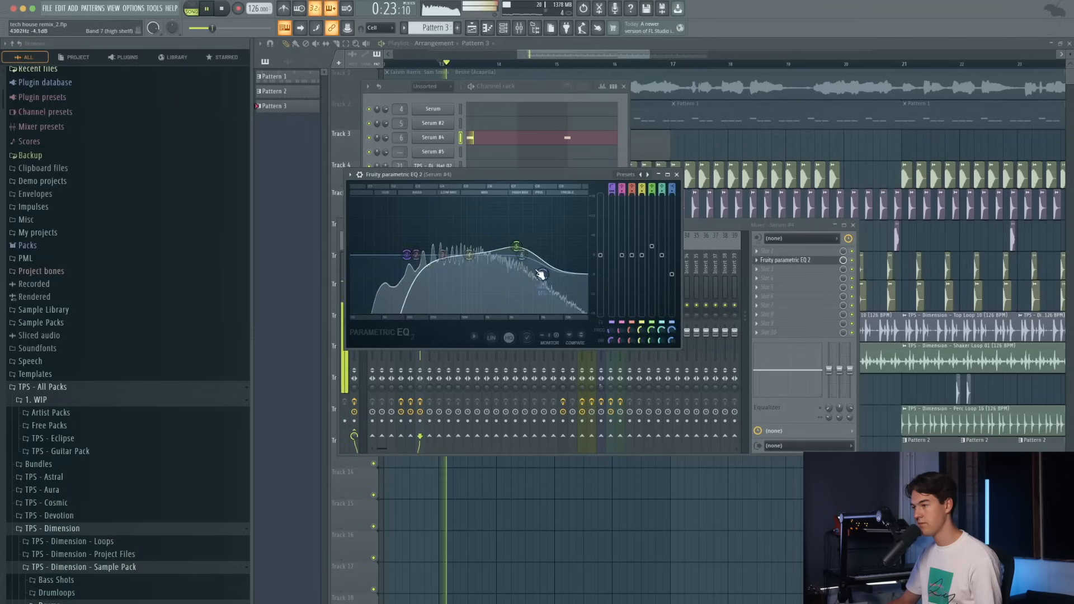
key("space")
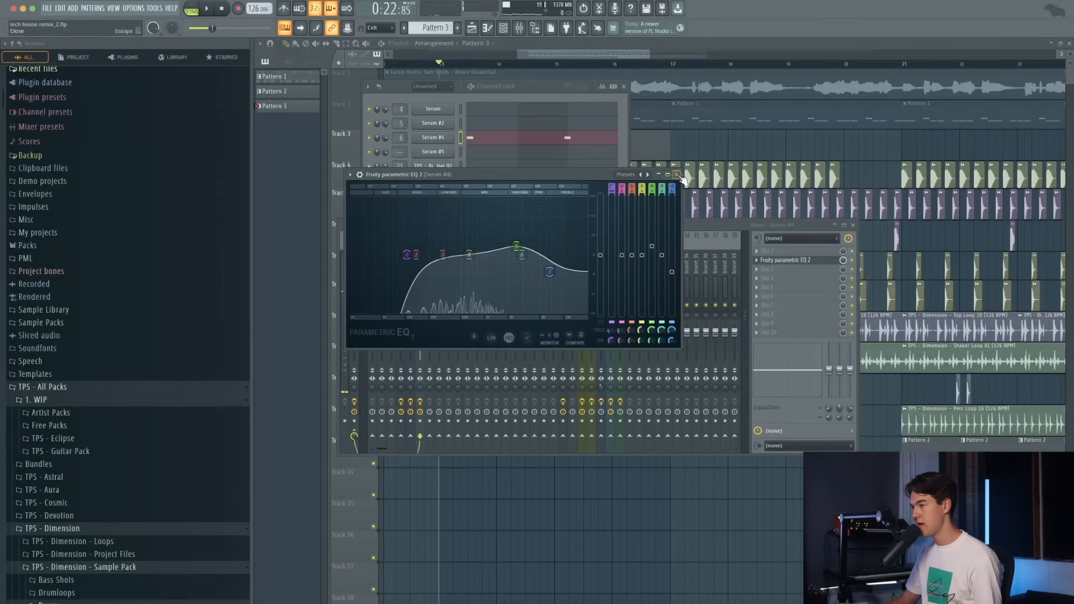
- Add OTT after the EQ on the Serum #4 mixer track and set its depth to 19%
left_click(785, 261)
left_click(775, 261)
left_click(973, 105)
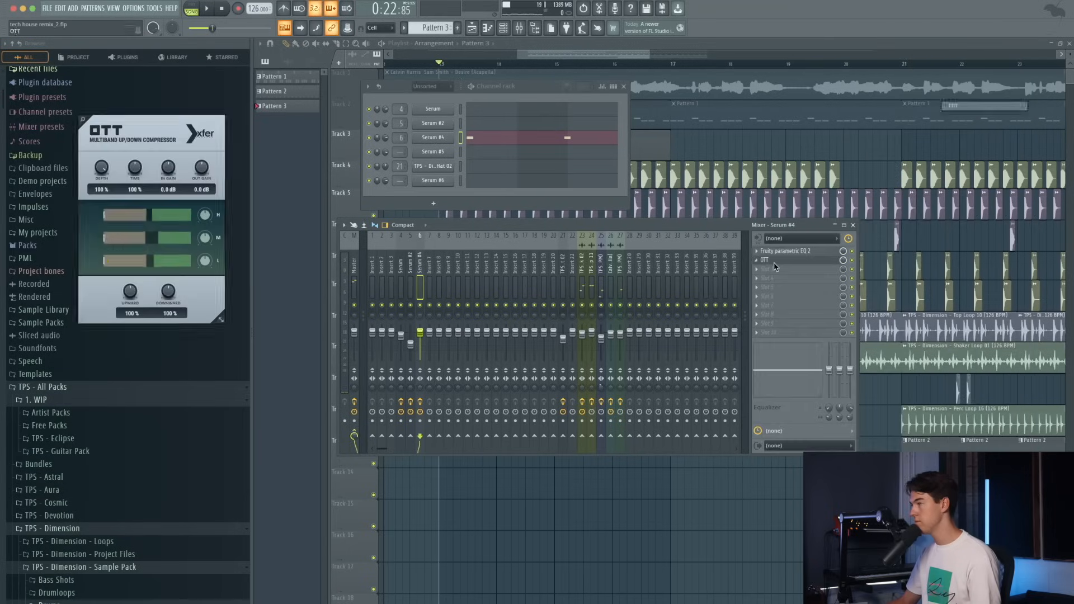
left_click_drag(131, 117, 614, 154)
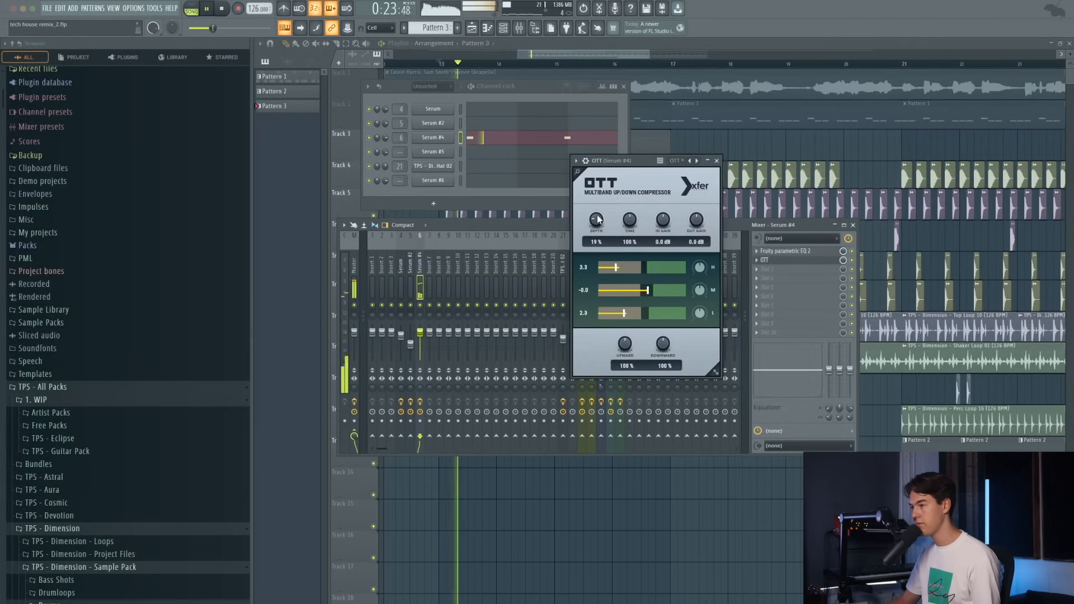
left_click(717, 161)
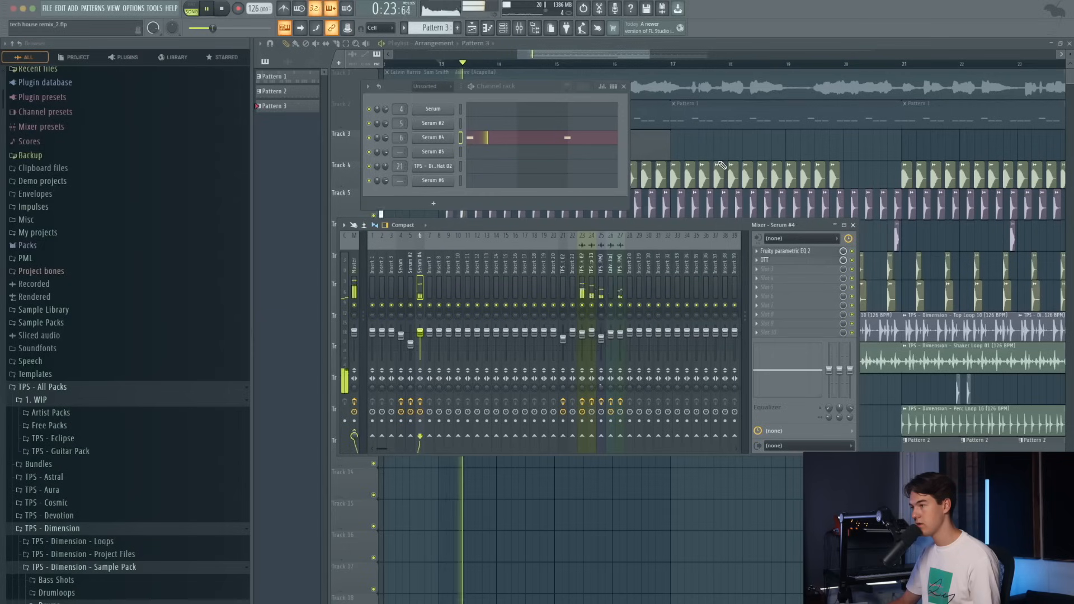
- Add Kickstart 2 to the Serum #4 mixer track with the second curve preset at 1/4 sync and a 60% mix
left_click(778, 317)
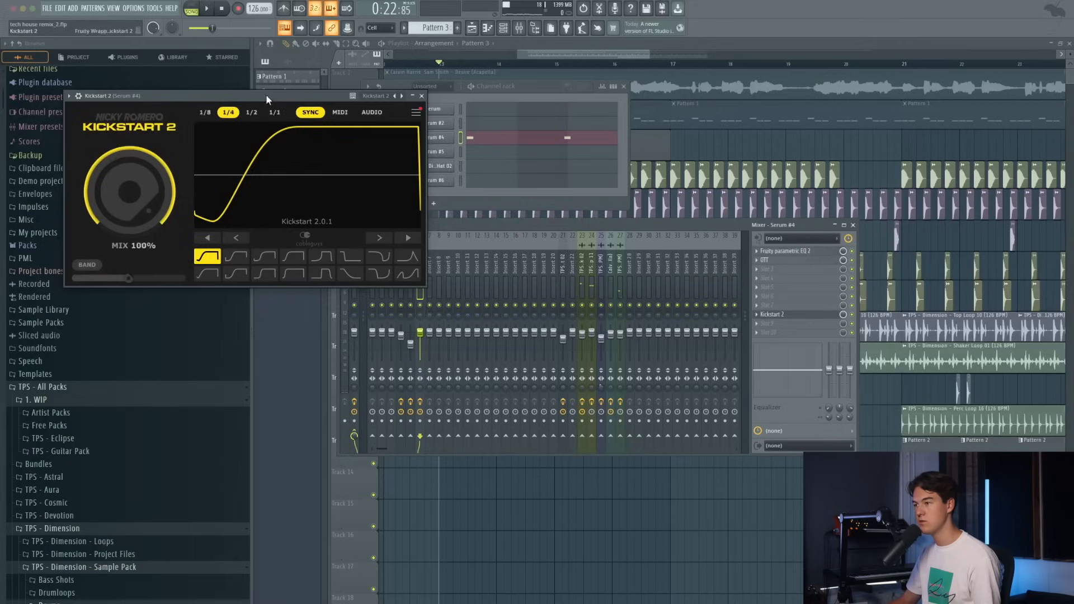
left_click_drag(267, 95, 462, 133)
left_click(437, 294)
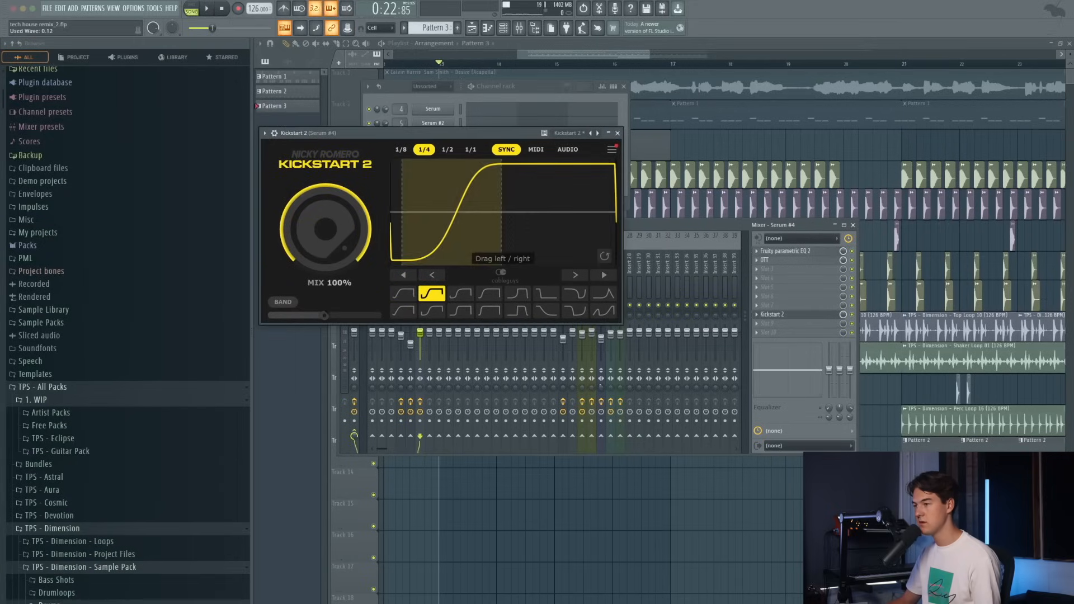
scroll(327, 239, "down", 4)
key("space")
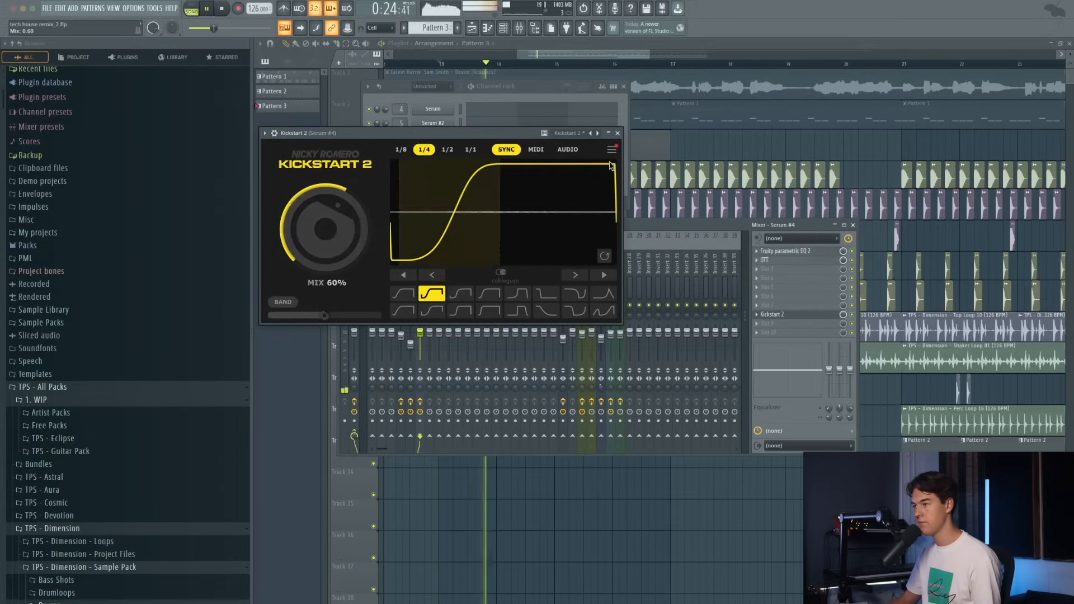
left_click(618, 132)
- Lower the Serum #4 mixer fader slightly while the arrangement plays
left_click(529, 45)
left_click(519, 28)
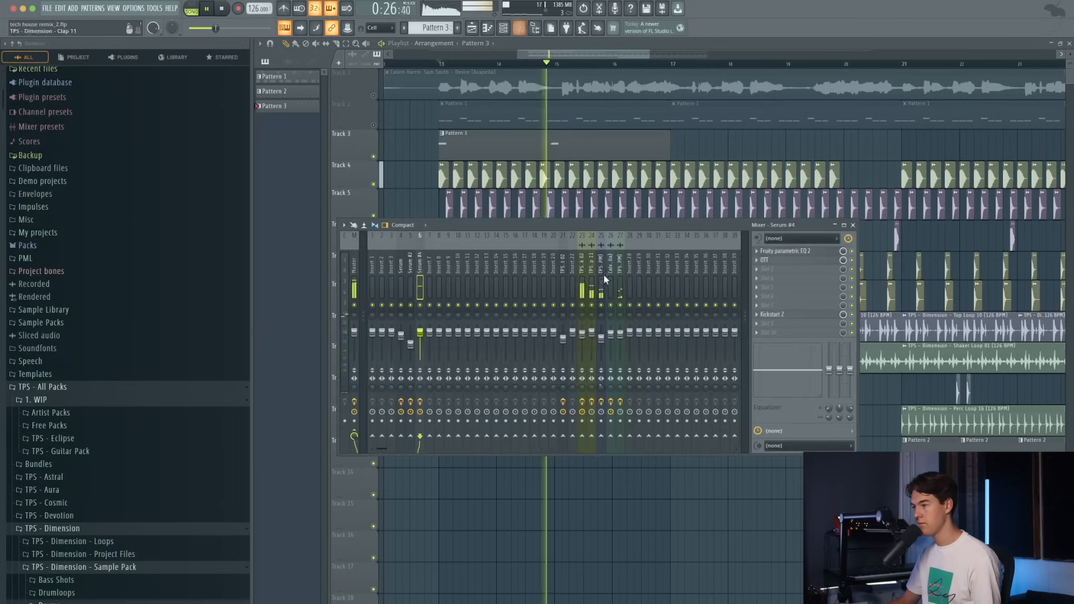
left_click_drag(420, 332, 419, 337)
key("space")
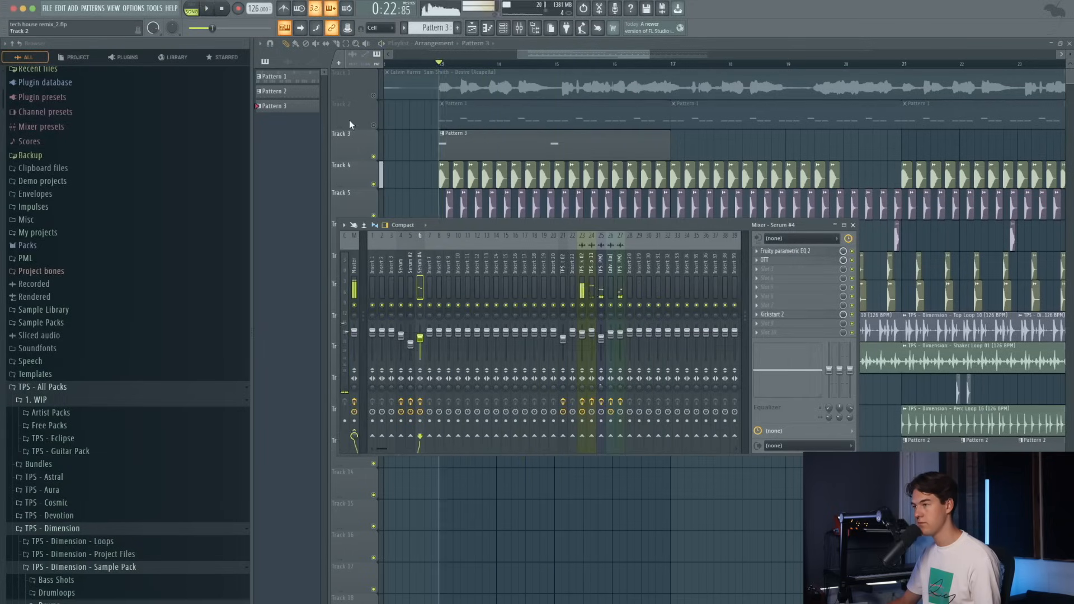
- Unmute Track 2 and play the arrangement from bar 13 with Pattern 1 included
left_click(374, 125)
key("space")
scroll(766, 162, "down", 3)
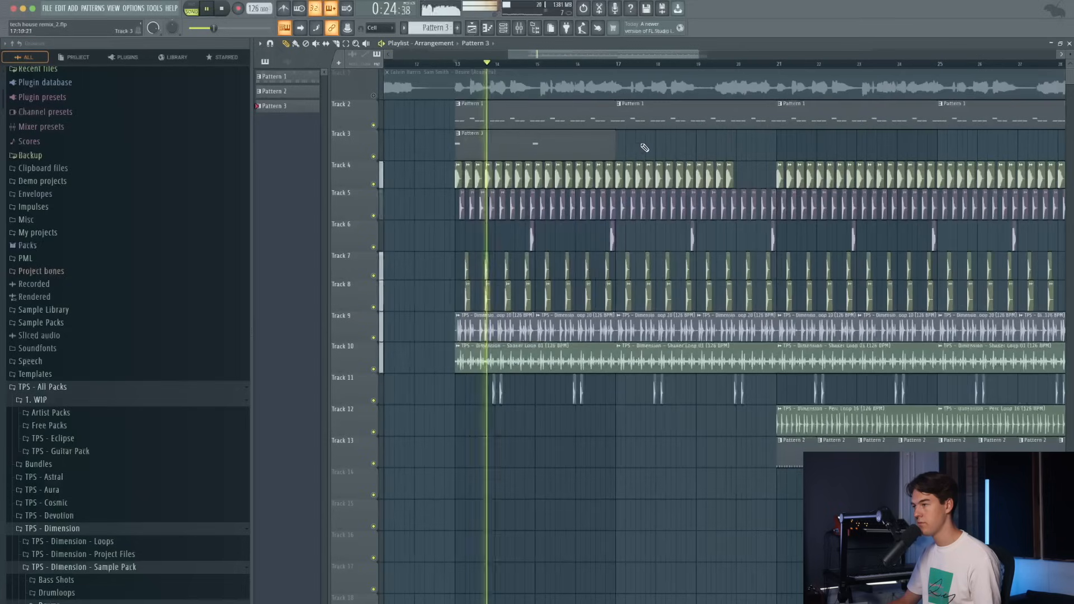
- Place Pattern 3 again at bar 17 on Track 3 and duplicate both clips across bars 21 to 28
left_click(630, 145)
scroll(629, 146, "down", 3)
scroll(703, 146, "up", 3)
left_click_drag(707, 146, 529, 146)
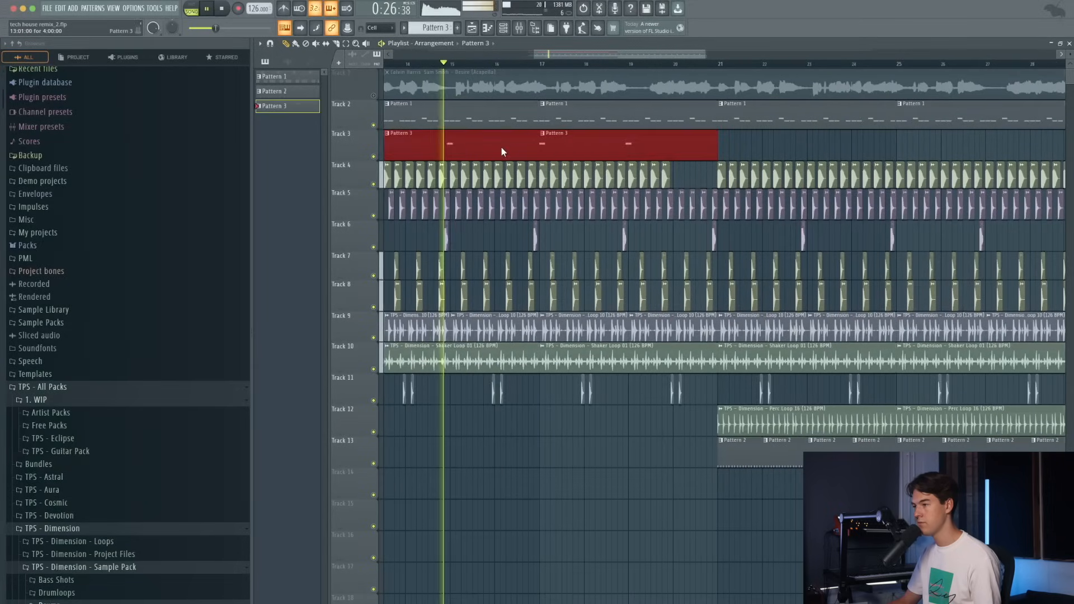
scroll(458, 146, "down", 3)
key("ctrl+b")
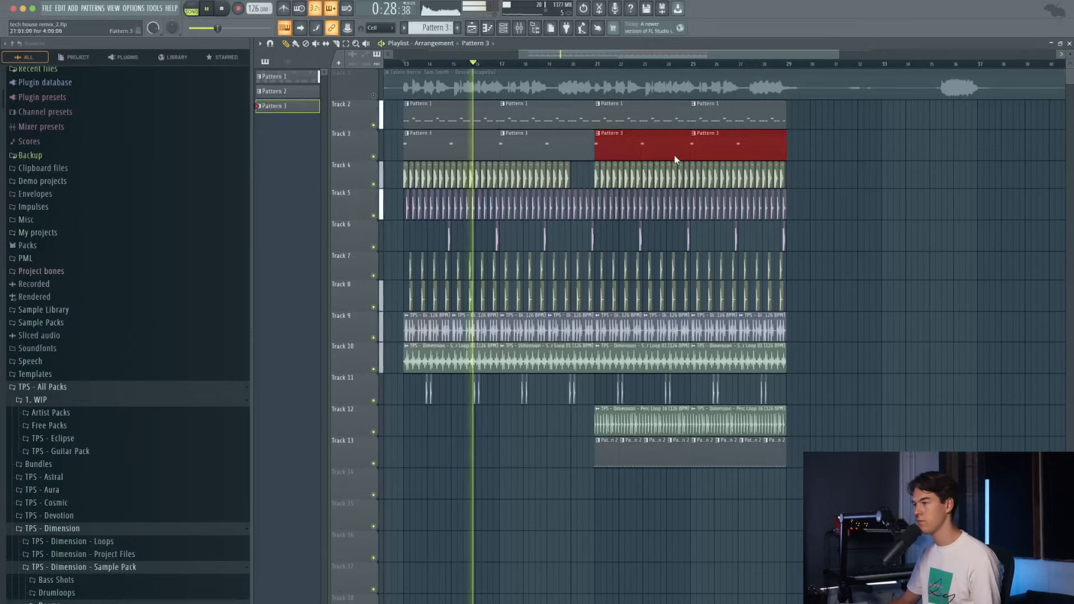
left_click(633, 146)
- Create the empty Pattern 4 and open the Serum #5 plugin to audition its PL - Glow preset
left_click(520, 29)
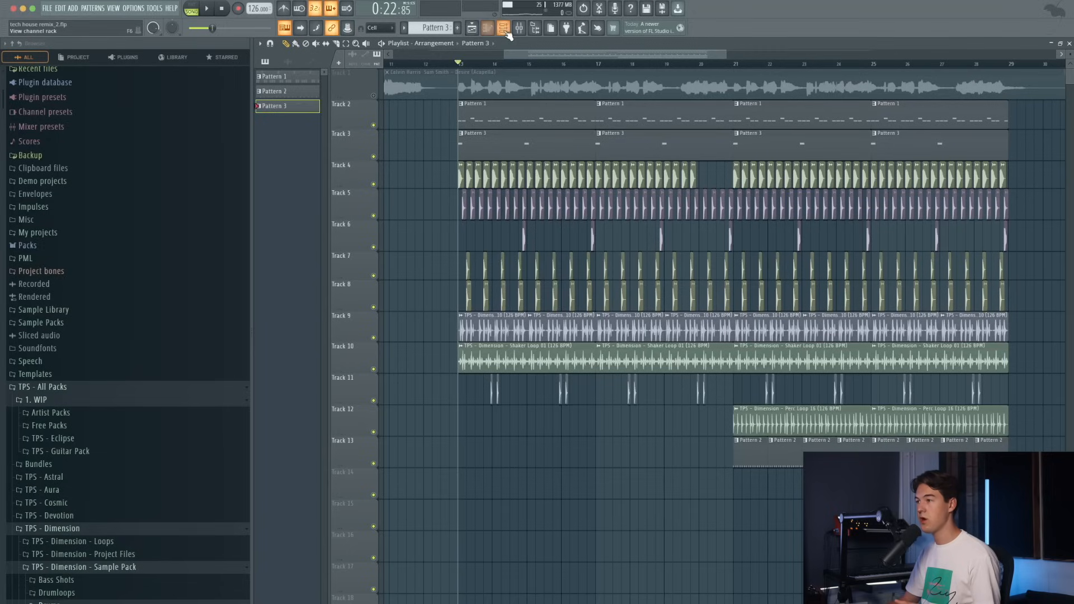
left_click(503, 29)
left_click(91, 8)
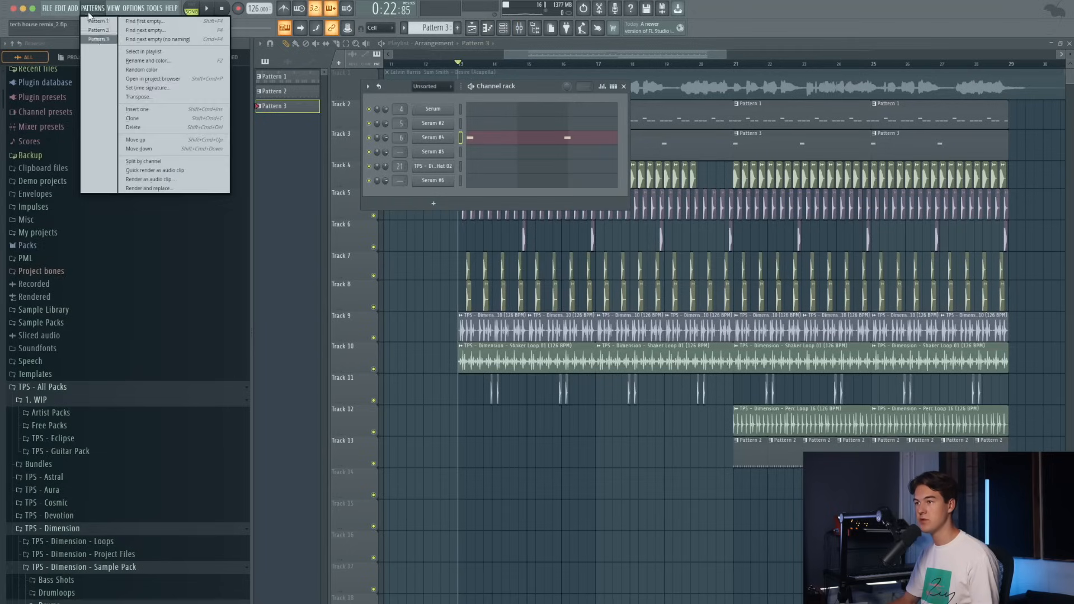
left_click(133, 25)
left_click(448, 152)
left_click_drag(643, 150, 573, 137)
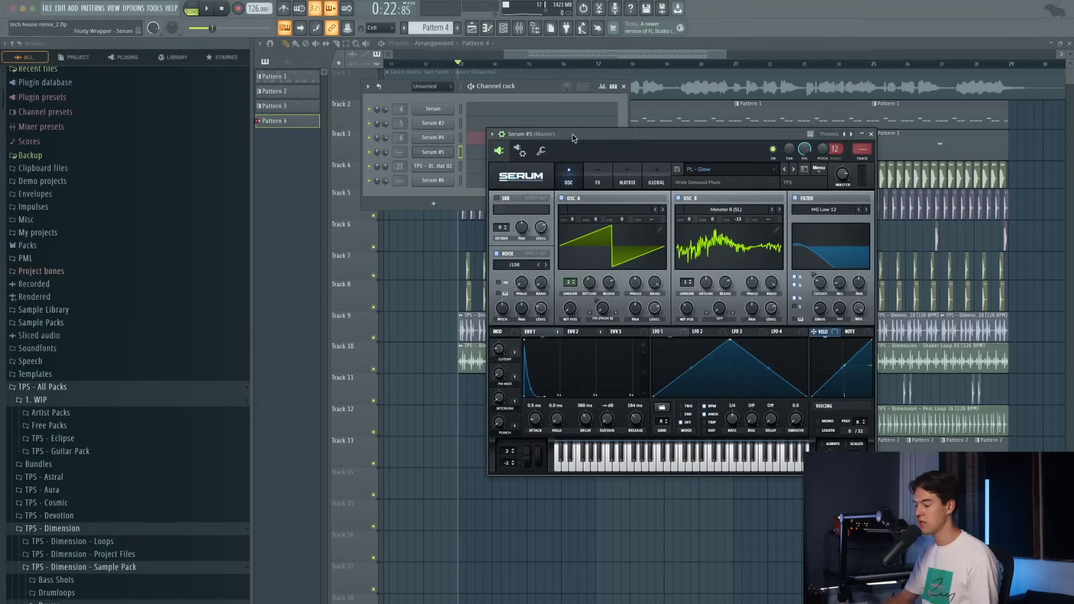
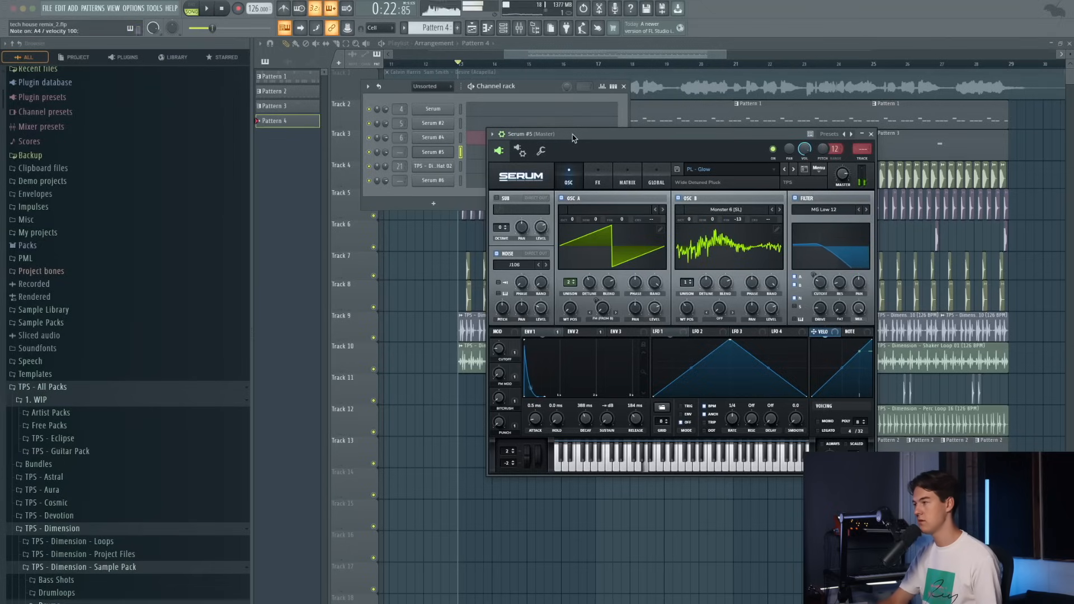
- Close Serum #5 and draw an A4 note for it at the start of Pattern 4
left_click(91, 8)
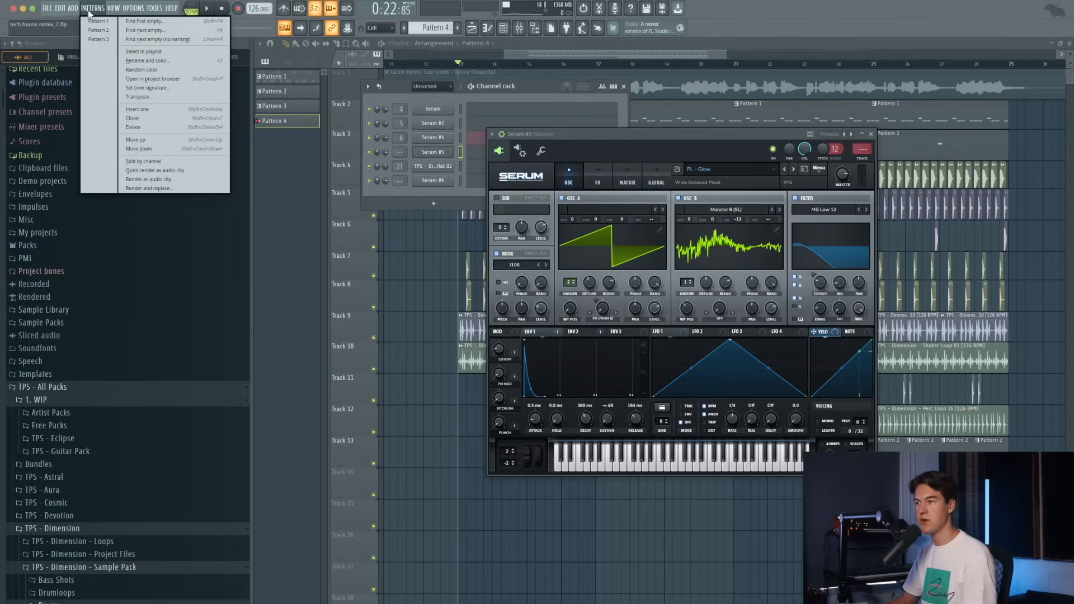
left_click(123, 22)
left_click(871, 134)
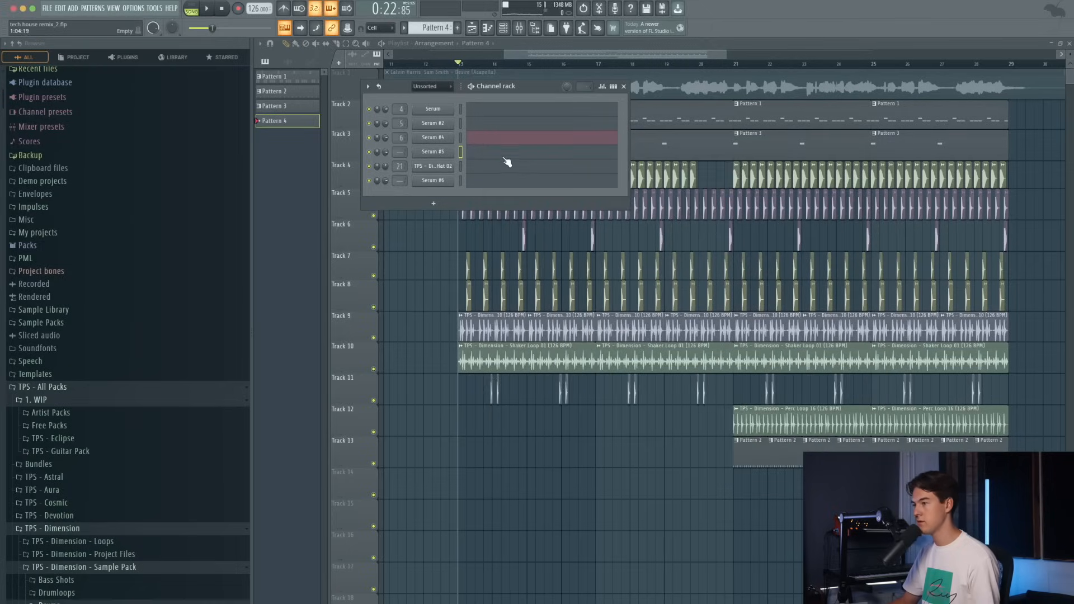
left_click(506, 154)
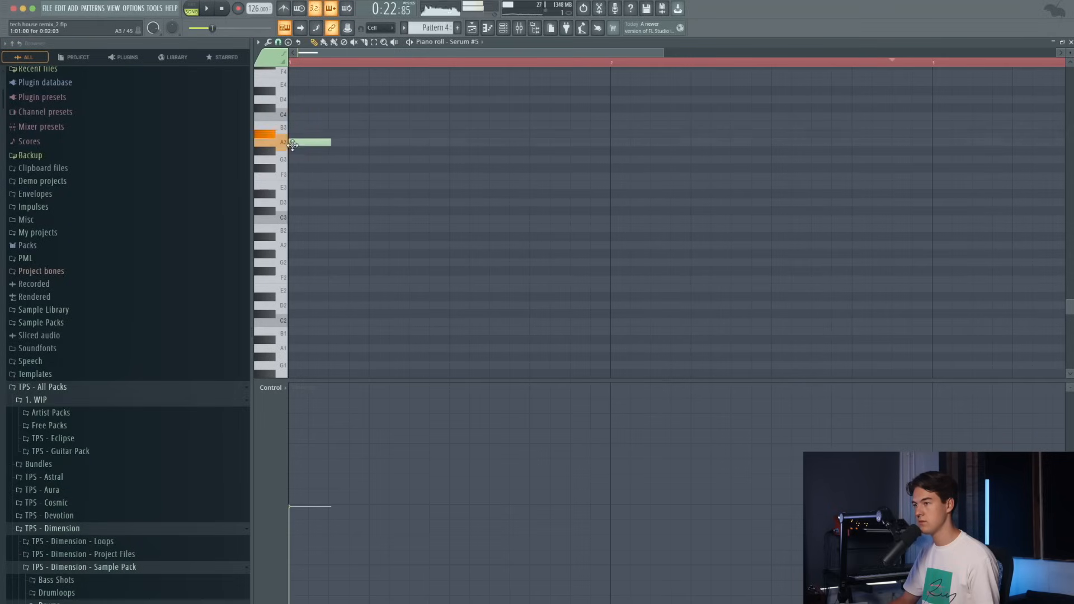
scroll(303, 148, "up", 5)
right_click(314, 323)
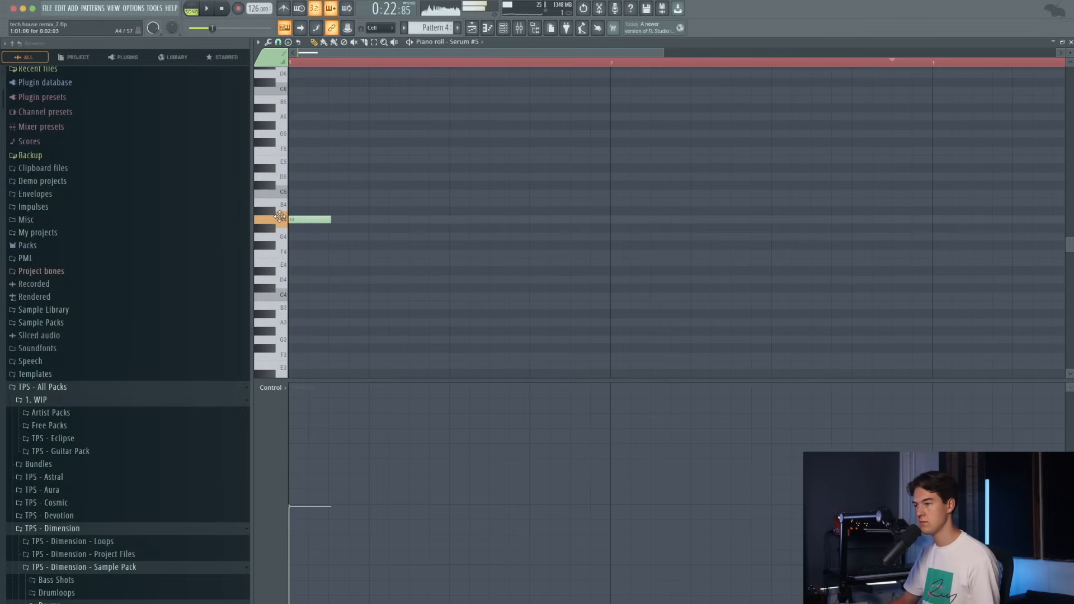
- Shorten the first A4 note and add a second short A4 note three sixteenths after it
key("space")
left_click(340, 219)
key("space")
key("space")
left_click_drag(310, 219, 302, 219)
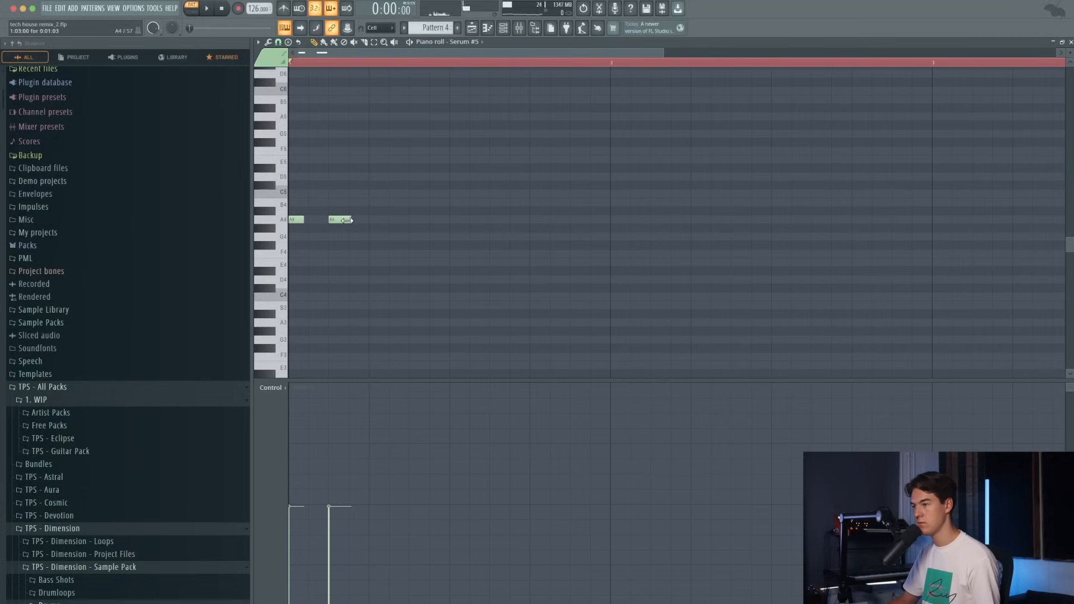
key("space")
left_click_drag(371, 219, 367, 220)
key("space")
key("space")
- Add four more short A4 notes in bar 1, three at three-sixteenth spacing and the last two sixteenths later
left_click(418, 219)
left_click(478, 219)
left_click(538, 220)
key("space")
key("space")
left_click(558, 220)
left_click_drag(559, 220, 576, 222)
key("space")
key("space")
scroll(582, 221, "down", 3)
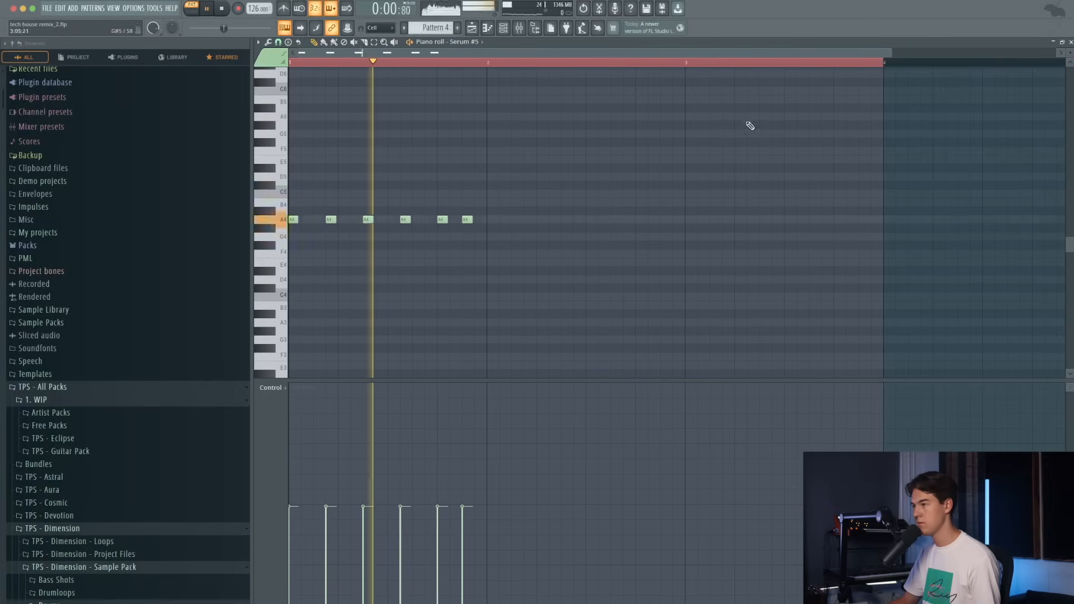
key("space")
- Insert an empty track at Track 4 in the playlist, moving the drum tracks down by one
key("F5")
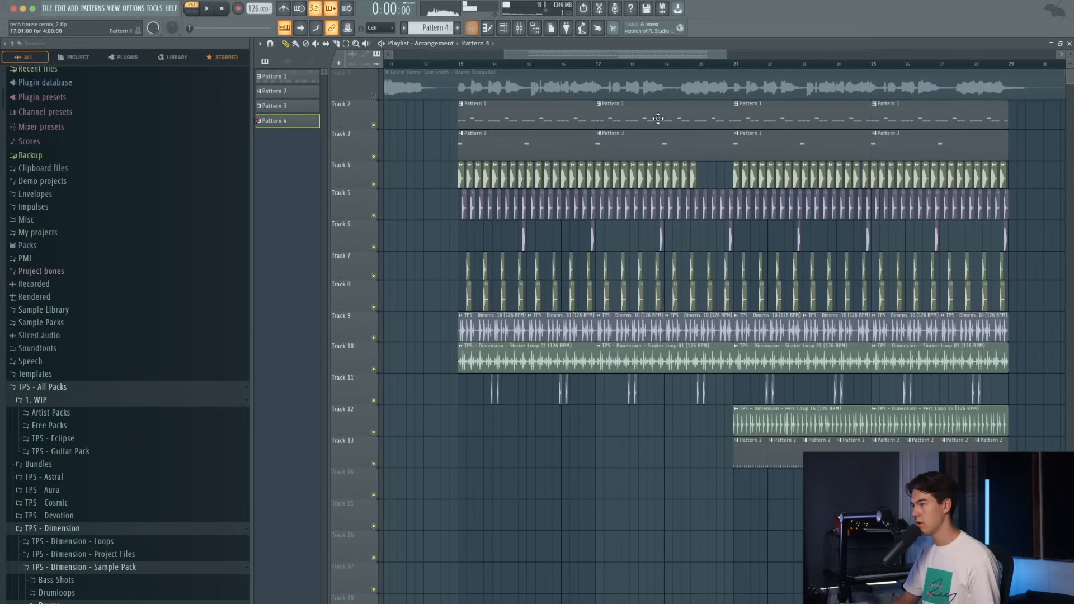
right_click(352, 180)
left_click(386, 354)
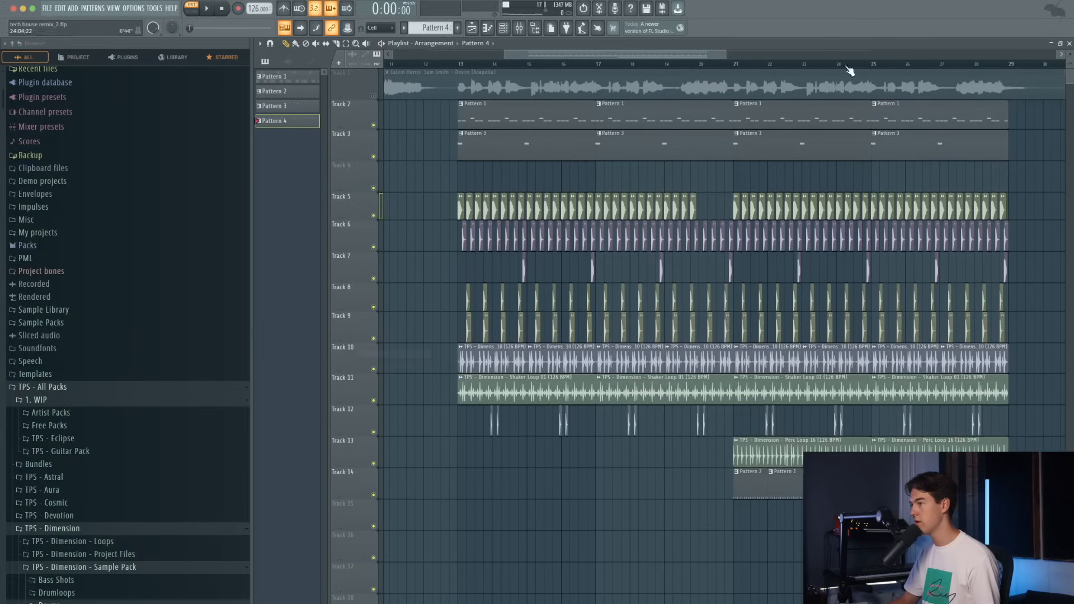
- Place Pattern 4 on Track 4 at bars 21 and 22 and play the arrangement from just before bar 20
left_click(702, 78)
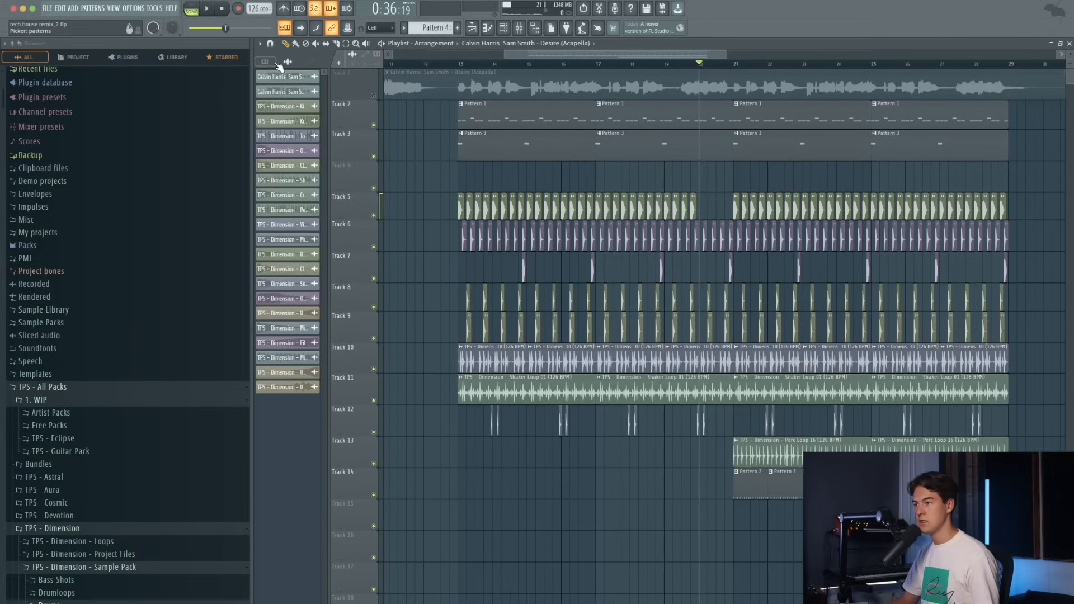
left_click(278, 65)
left_click_drag(732, 186, 744, 188)
key("space")
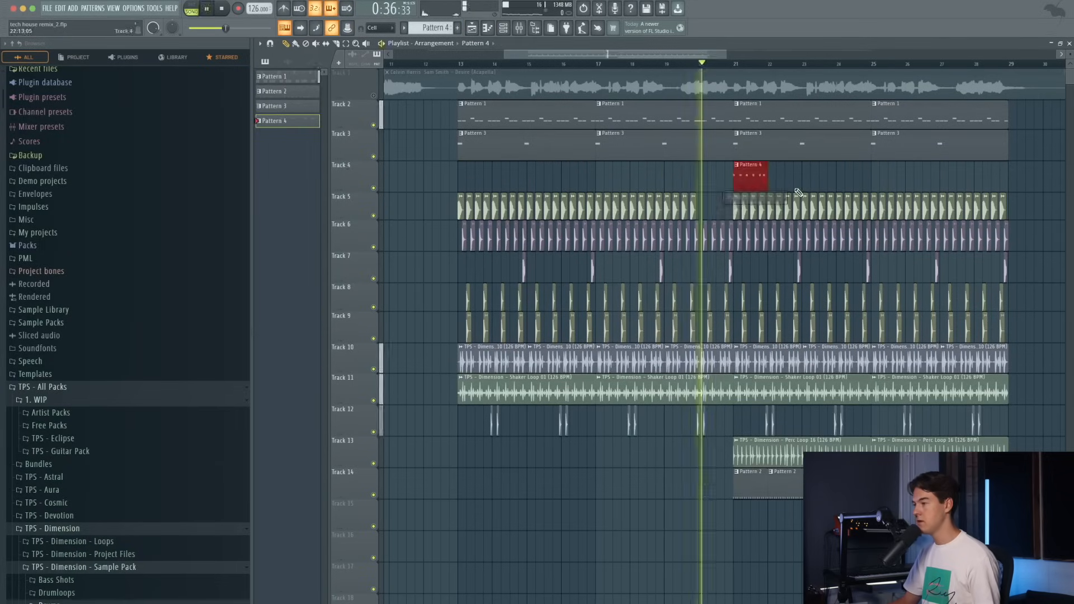
scroll(795, 189, "up", 3)
left_click(749, 180)
scroll(736, 183, "down", 4)
scroll(778, 185, "up", 4)
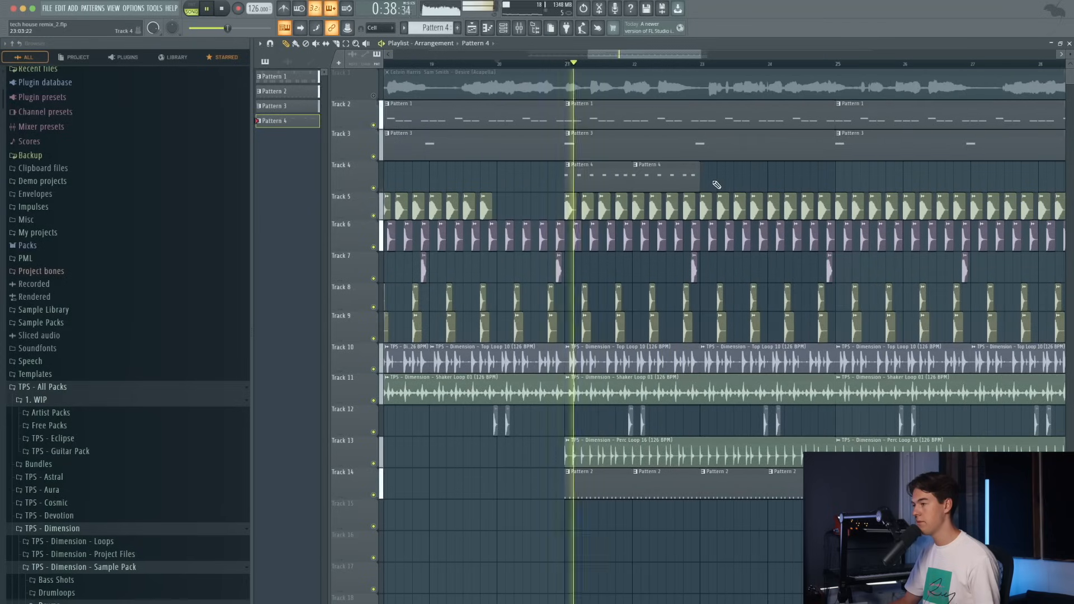
- Delete the second Pattern 4 clip at bar 22 and play from just before bar 21 with Track 1 unmuted
right_click(675, 187)
left_click(373, 96)
key("space")
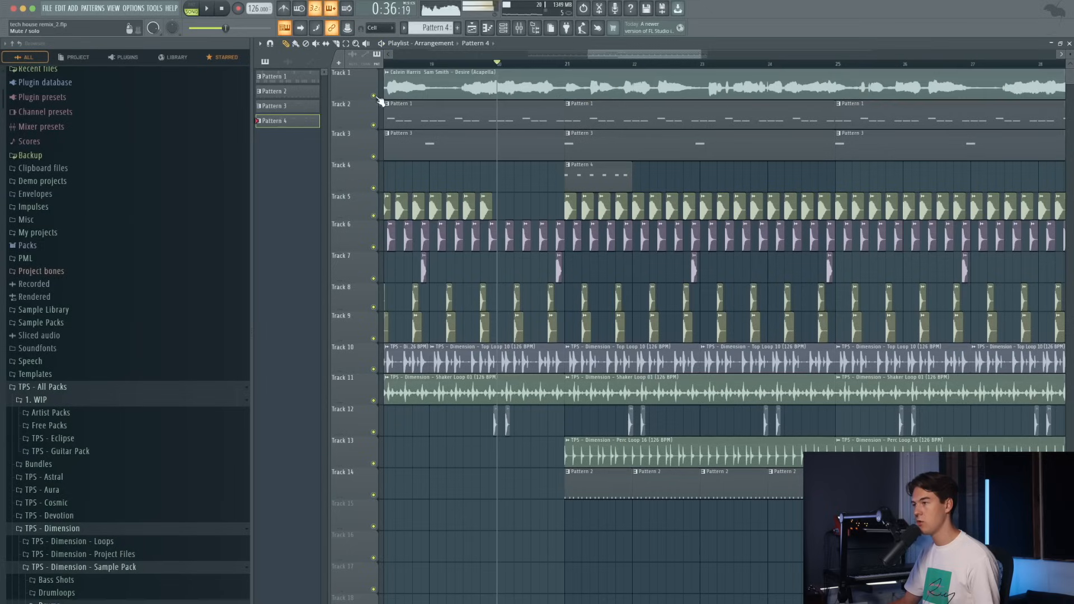
left_click(549, 64)
key("space")
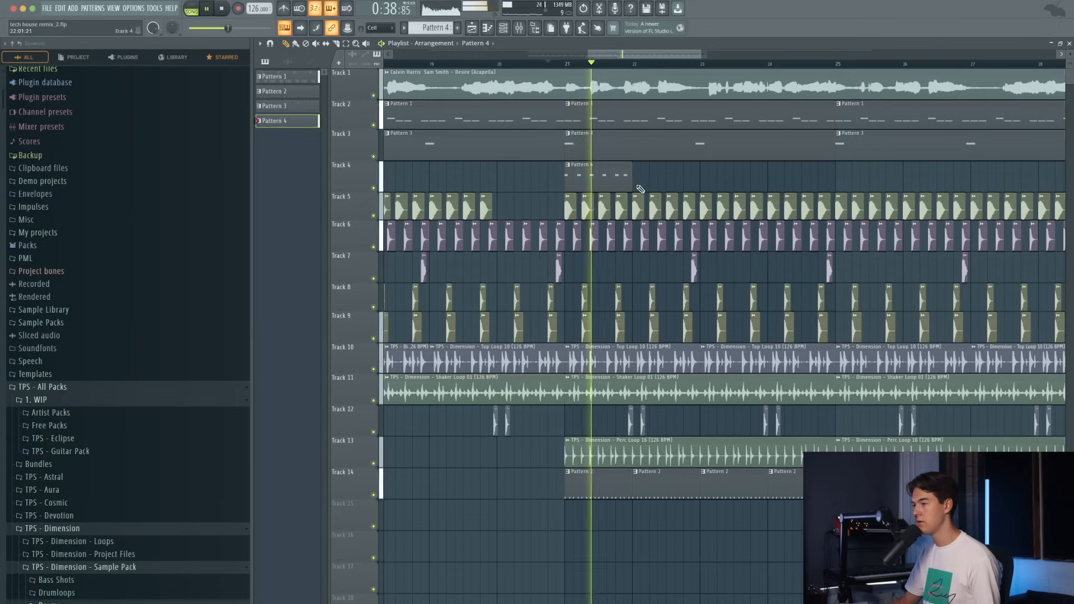
- Place copies of the one-bar Pattern 4 on Track 4 at bars 22, 23 and 24
left_click(641, 186)
left_click(720, 181)
left_click(782, 180)
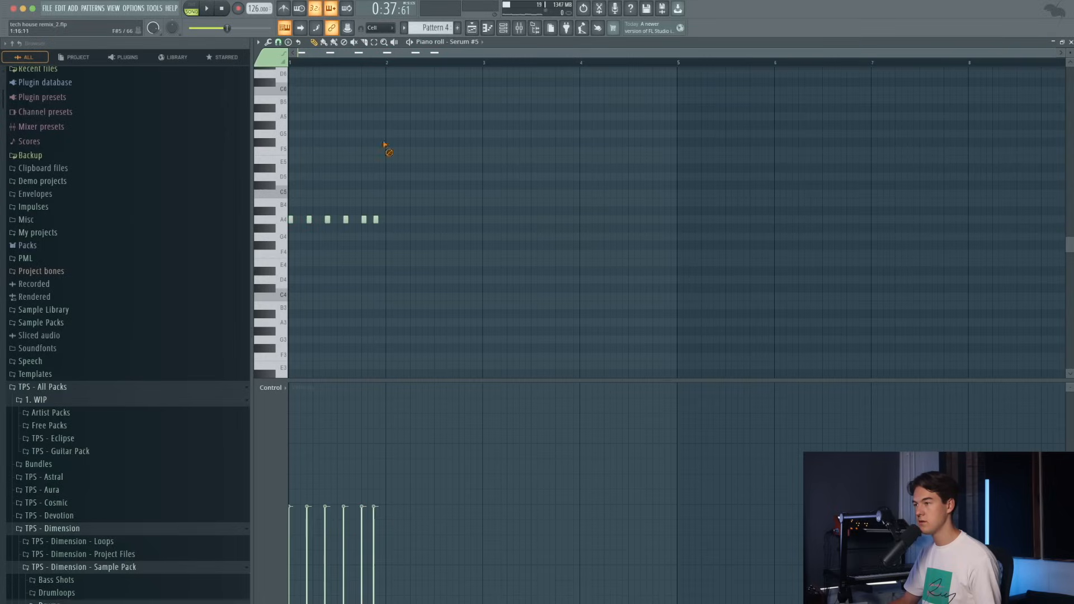
- Duplicate Pattern 4's bar of A4 notes three times so the rhythm fills four bars
scroll(307, 98, "up", 4)
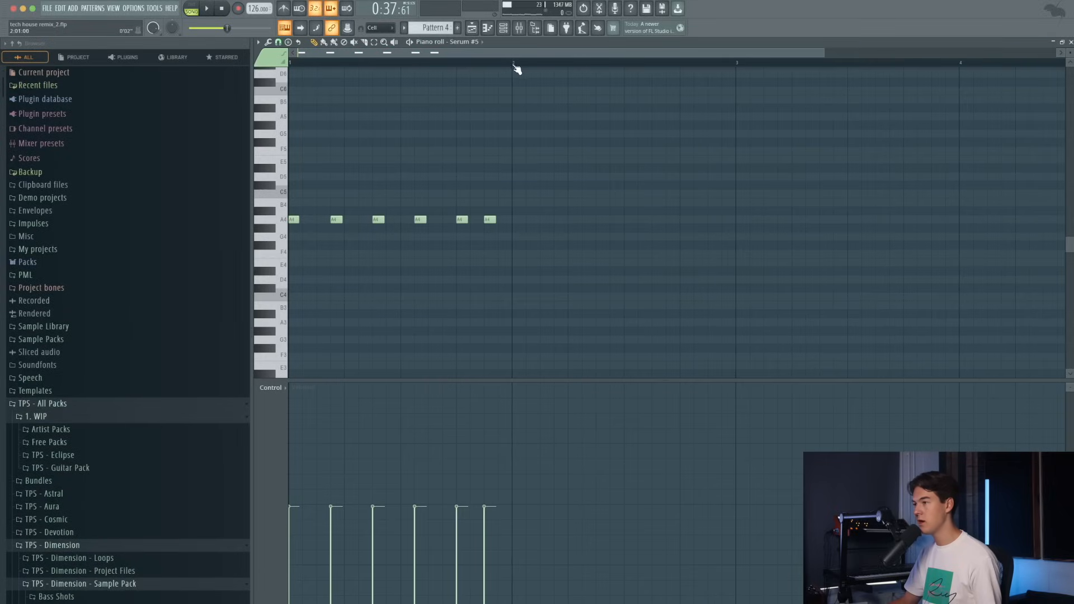
left_click_drag(507, 64, 291, 64)
scroll(777, 227, "down", 2)
key("ctrl+b")
key("ctrl+b")
key("ctrl+b")
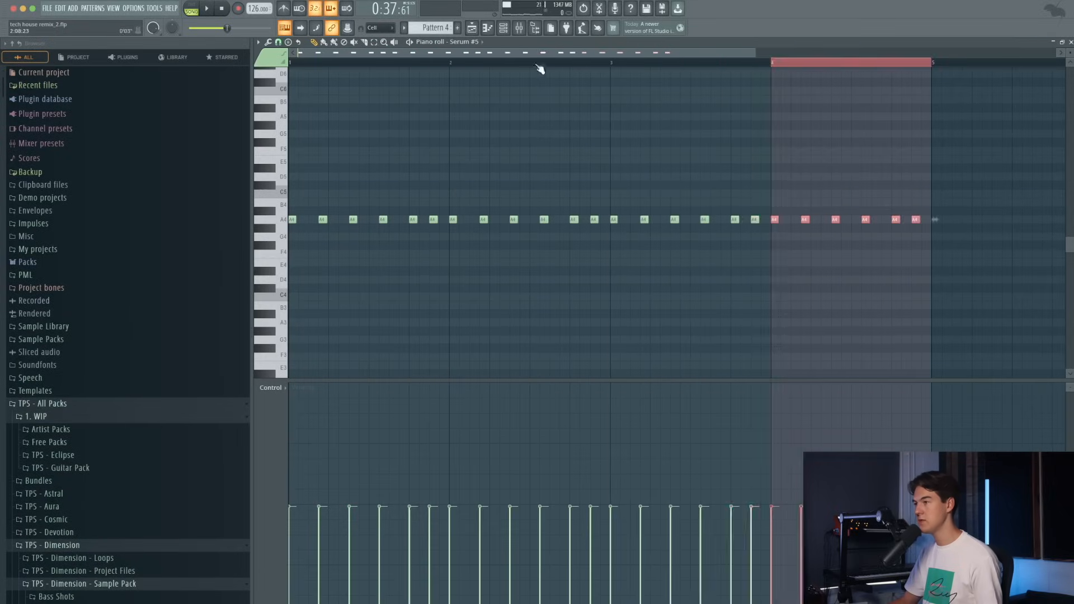
- Fill bars 21 to 28 of Track 4 with two four-bar Pattern 4 clips and play the arrangement
left_click(477, 29)
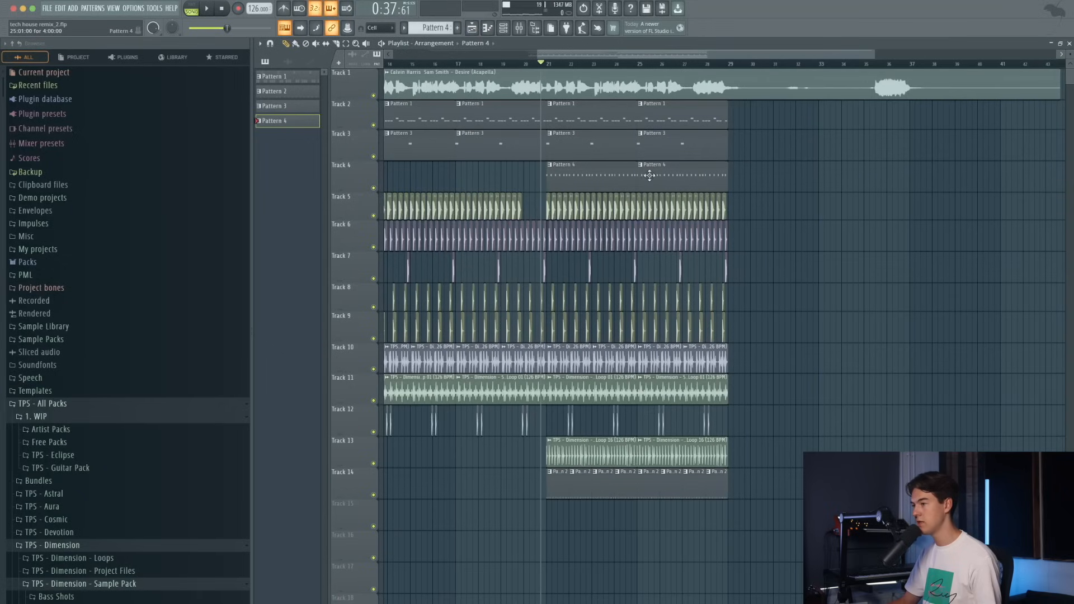
scroll(557, 132, "up", 1)
key("space")
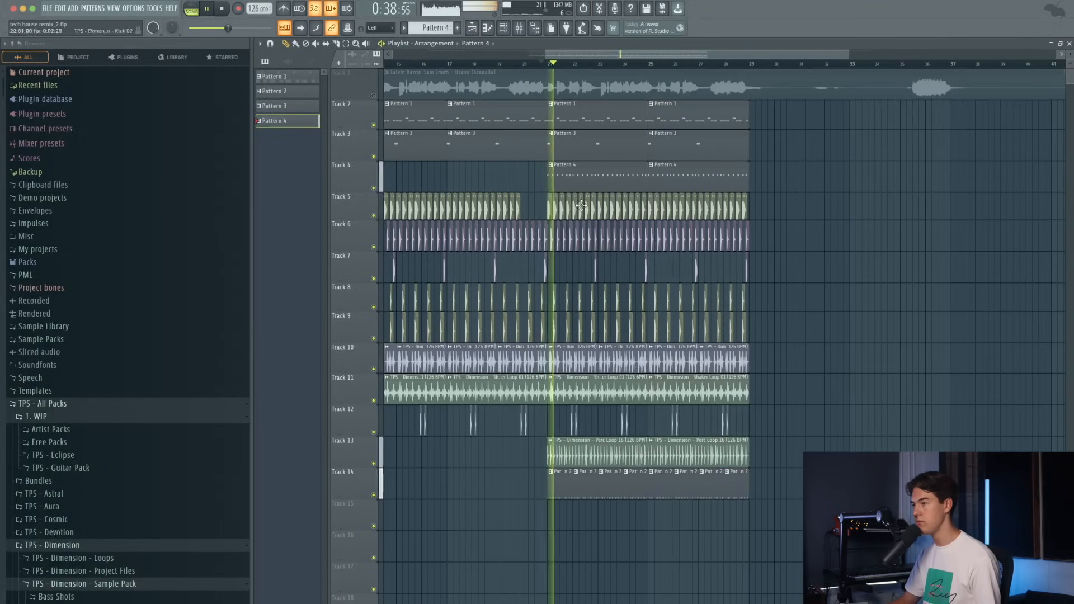
scroll(493, 175, "up", 3)
- Route Serum #5 to mixer track 9 and load Fruity parametric EQ 2 in its second slot
left_click(504, 27)
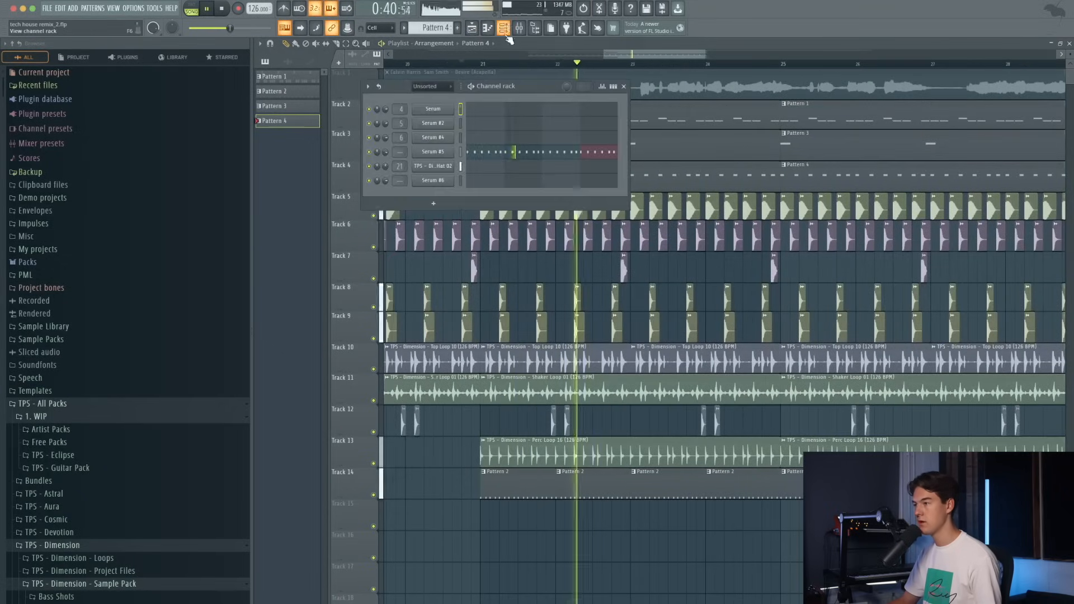
key("space")
key("F9")
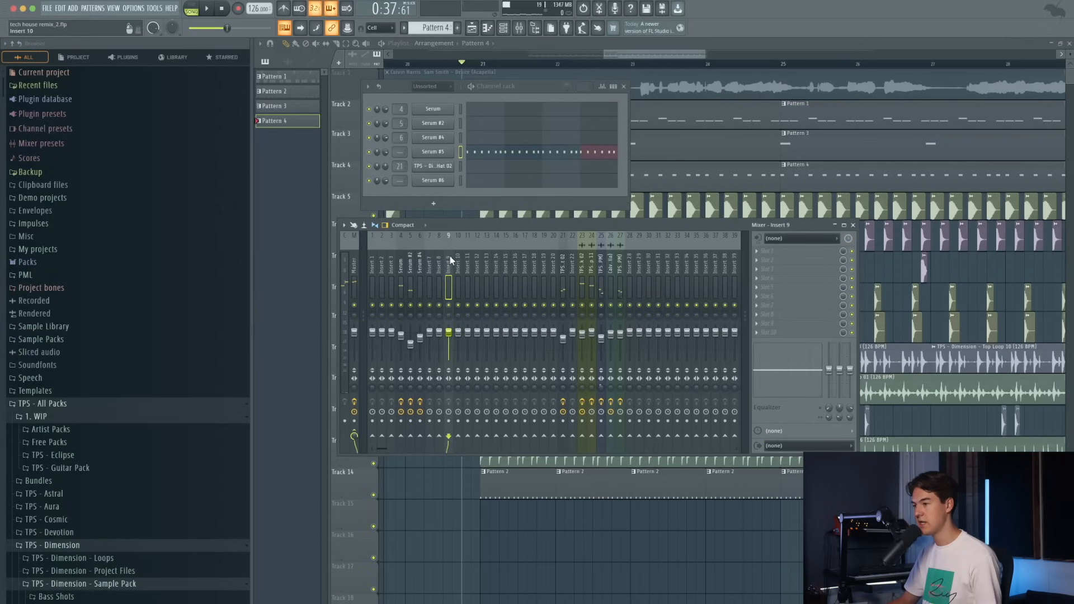
left_click(770, 277)
left_click(895, 435)
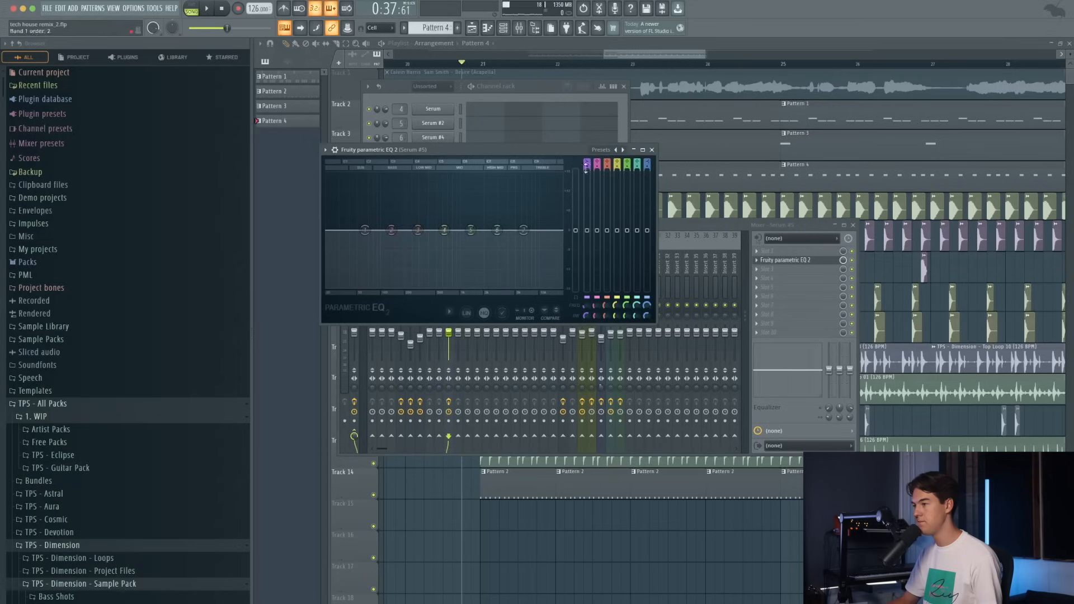
- Shape the Serum #5 EQ by cutting the lows with band 1, slightly raising band 6 and slightly dipping band 4
left_click_drag(587, 167, 587, 160)
left_click_drag(365, 230, 396, 230)
left_click_drag(496, 230, 510, 223)
left_click_drag(444, 229, 435, 239)
key("space")
left_click(651, 149)
- Load Kickstart 2 on the Serum #5 mixer track with a 60% mix and lower the track's fader
left_click(757, 306)
mouse_move(772, 313)
left_click(885, 314)
key("space")
left_click_drag(96, 134, 97, 146)
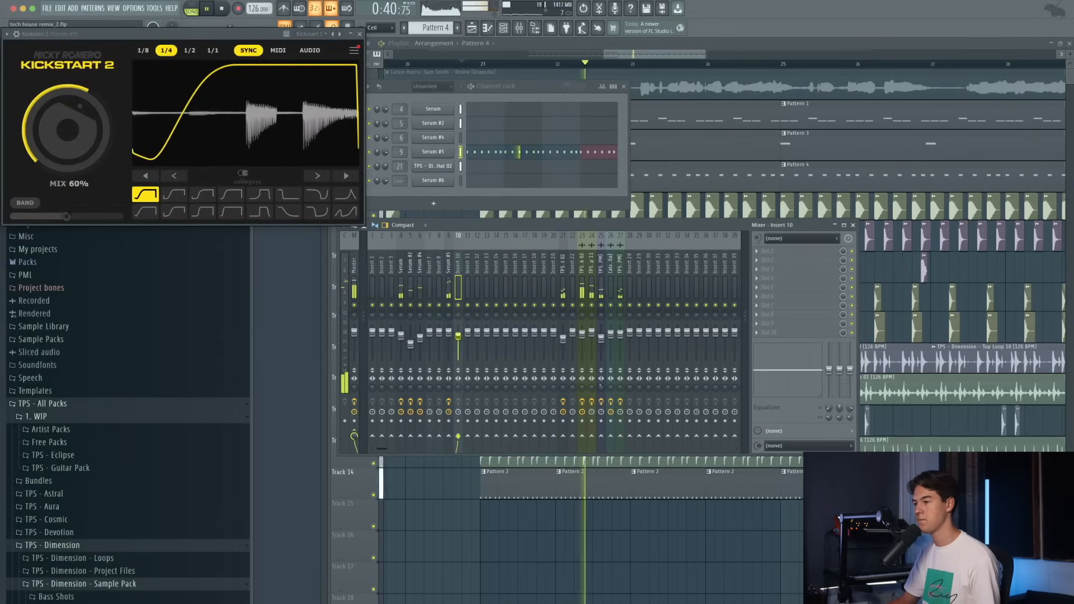
left_click(453, 334)
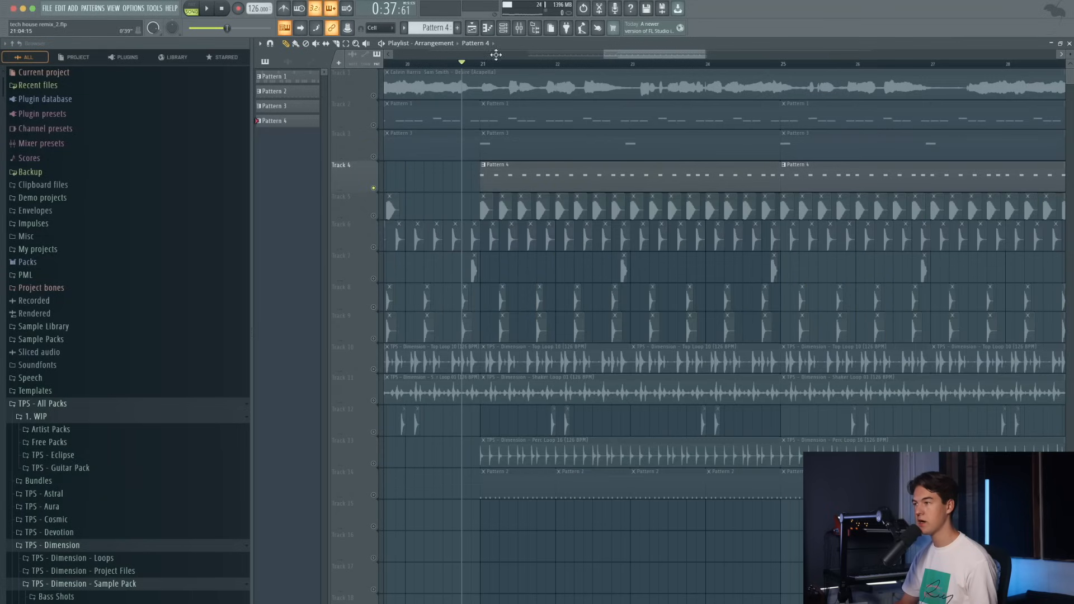
- Open Serum #5 and nudge its Pitch Bend wheel upward while Track 4 plays soloed
left_click(510, 32)
left_click(452, 152)
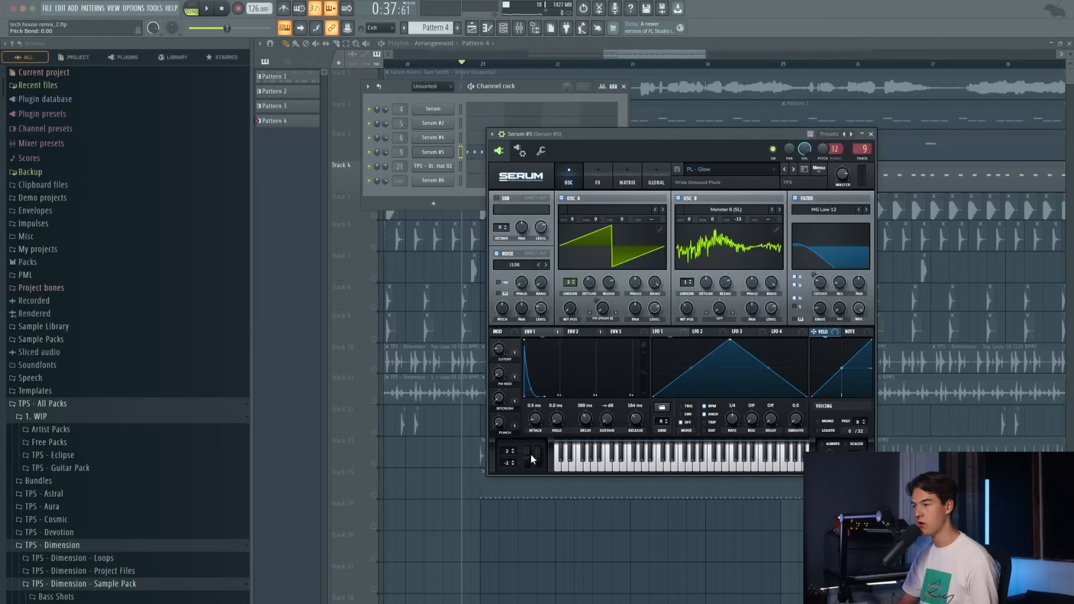
left_click_drag(545, 132, 529, 168)
key("space")
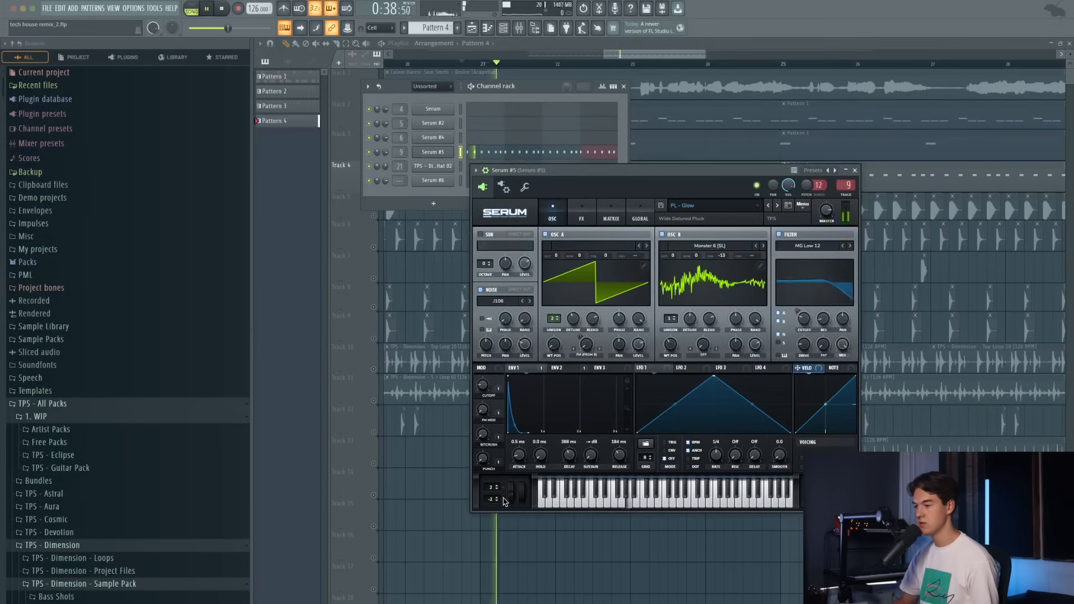
left_click_drag(510, 497, 515, 492)
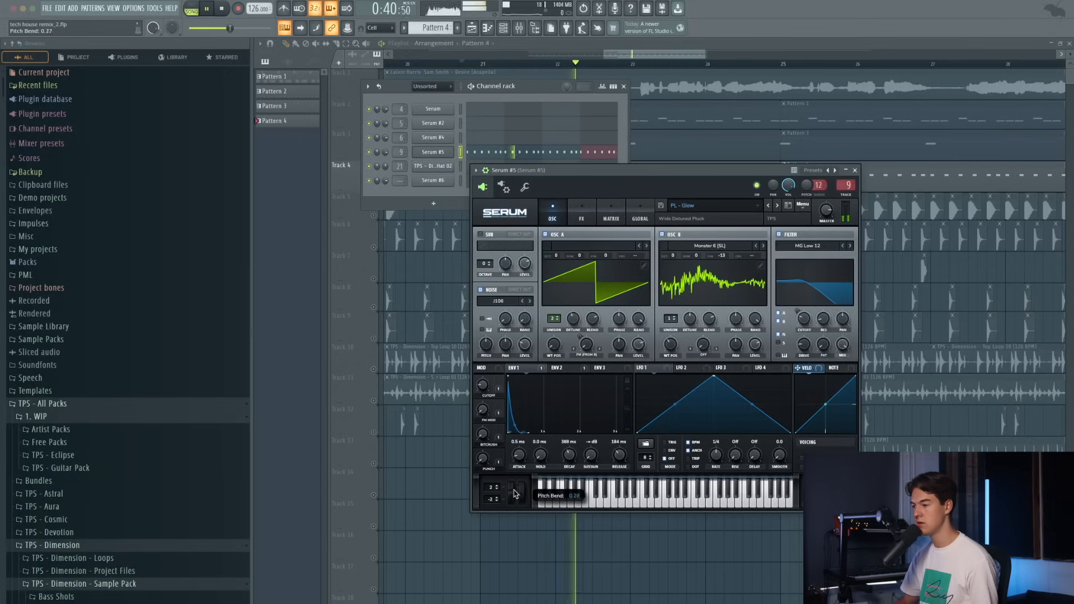
- Create an automation clip for the last tweaked parameter, Serum #5's Pitch Bend, and close the synth window
left_click(156, 8)
mouse_move(234, 126)
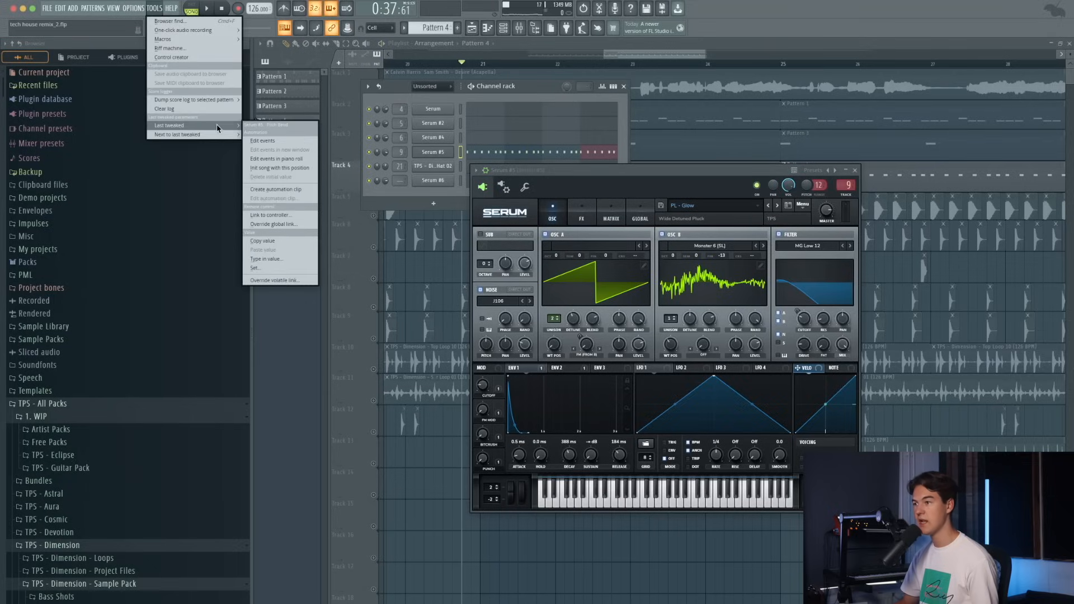
left_click(276, 190)
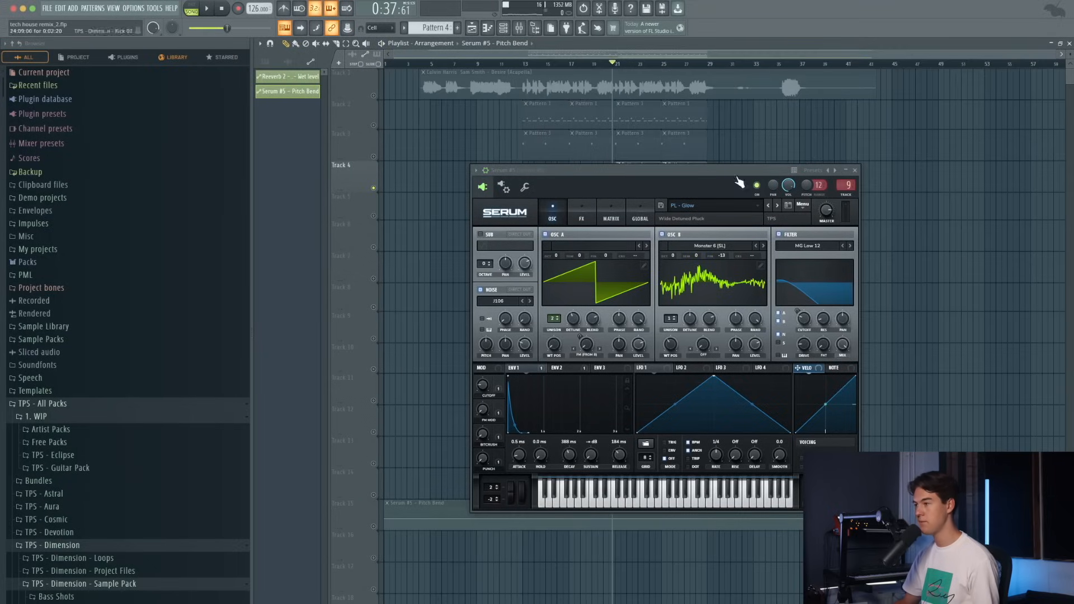
left_click(855, 170)
- Insert an empty track at Track 5 and move the Serum #5 Pitch Bend automation onto it, starting at bar 21
scroll(514, 499, "up", 3)
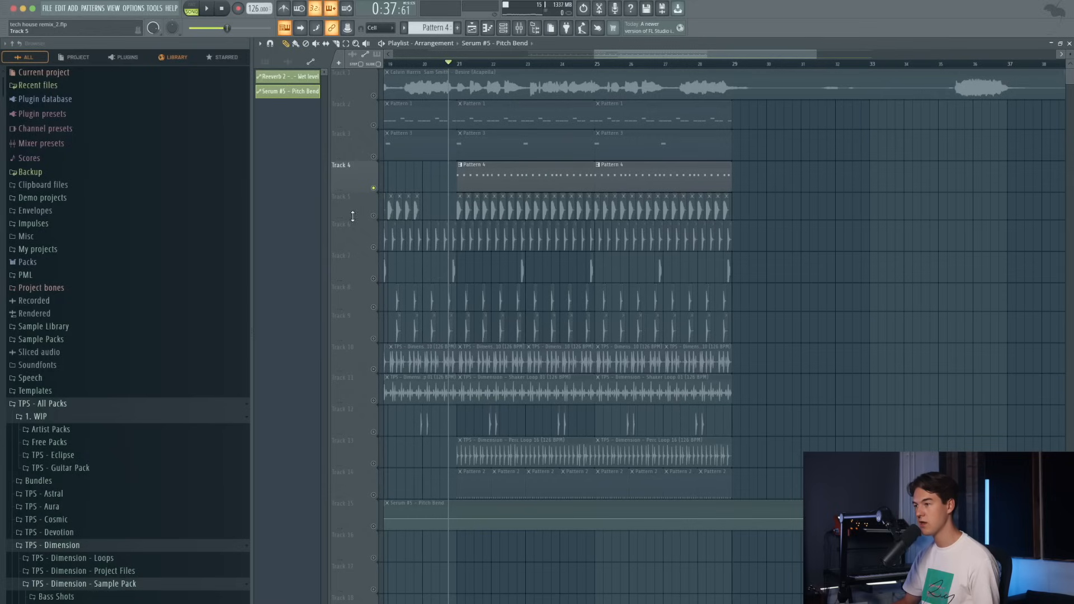
right_click(354, 193)
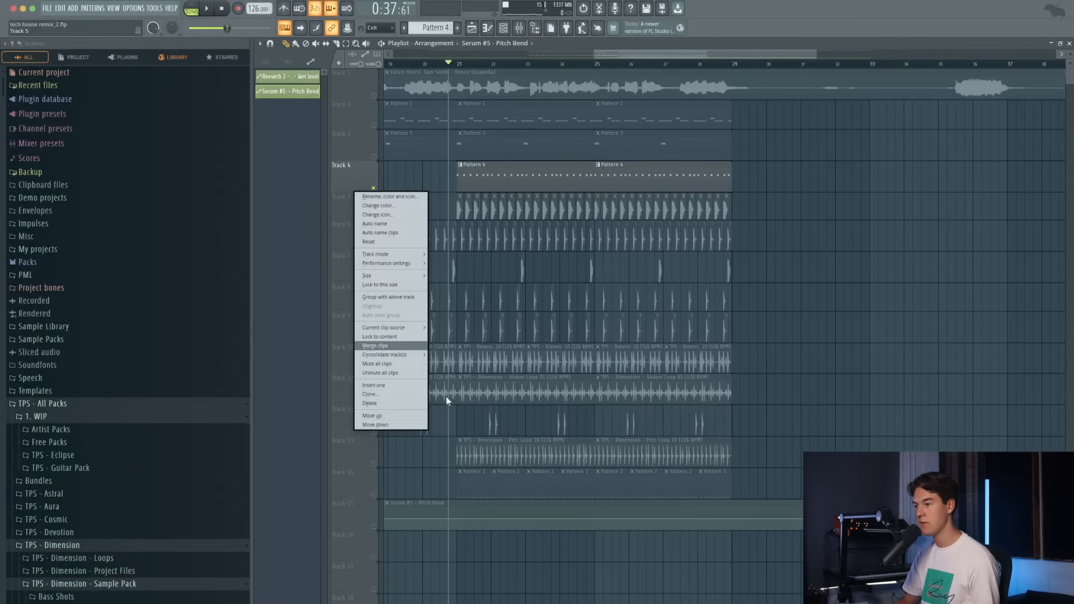
left_click(387, 385)
left_click_drag(429, 542, 754, 204)
left_click_drag(428, 198, 656, 199)
scroll(547, 202, "down", 3)
left_click_drag(393, 200, 503, 198)
scroll(508, 200, "up", 4)
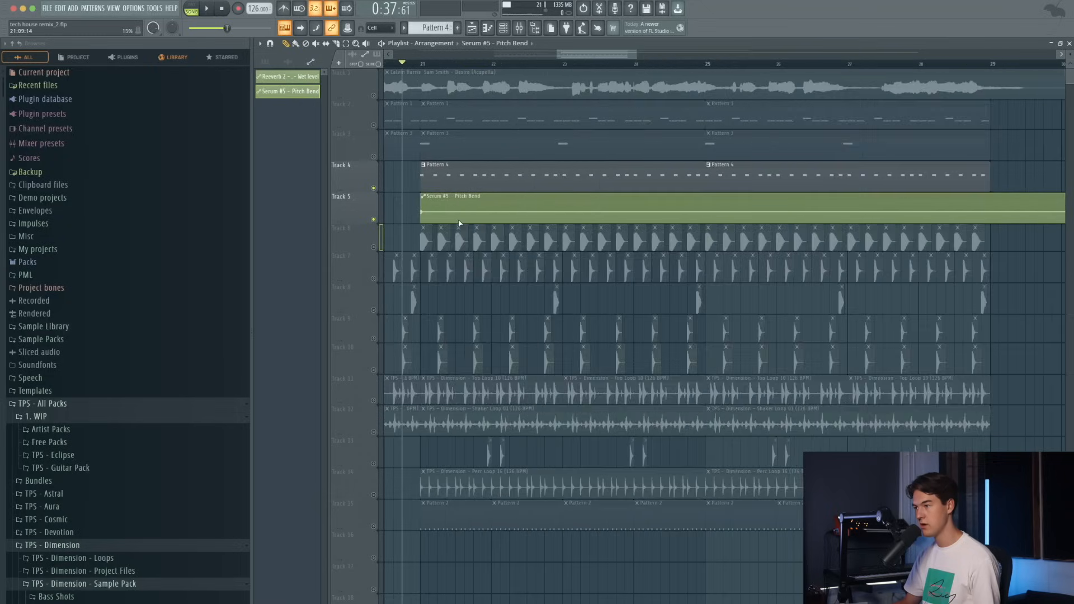
- Copy the pitch bend curve's start value and paste it onto a new point just after bar 24
right_click(421, 209)
left_click(446, 358)
key("space")
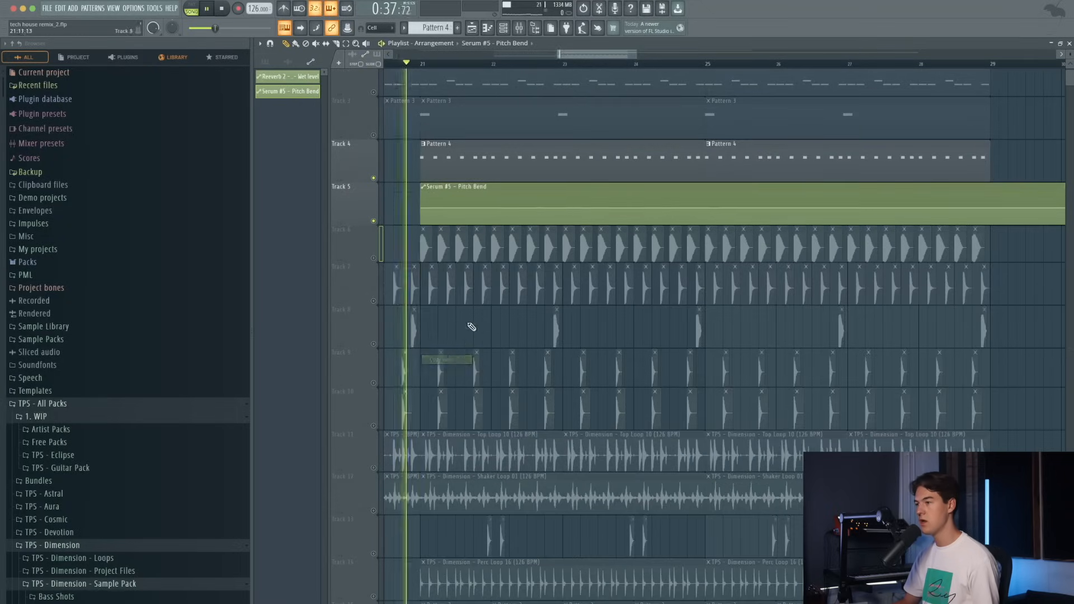
scroll(526, 299, "up", 4)
scroll(585, 266, "down", 3)
right_click(595, 210)
right_click(748, 209)
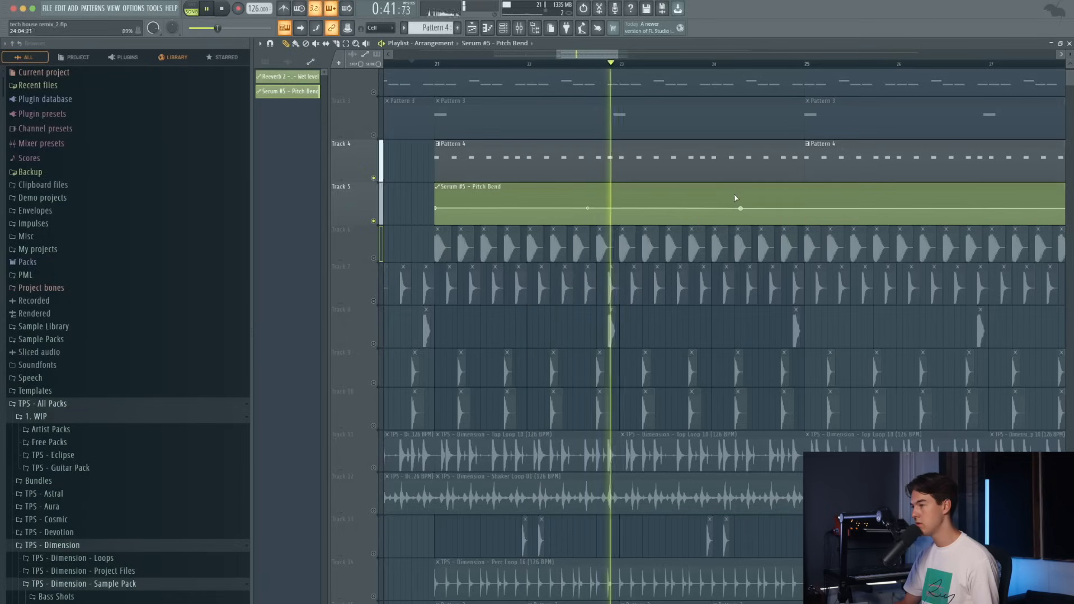
right_click(741, 209)
left_click(791, 367)
- Add a raised pitch bend point on beat four of bar 24 and a return point at bar 25, and replay
right_click(783, 199)
right_click(804, 212)
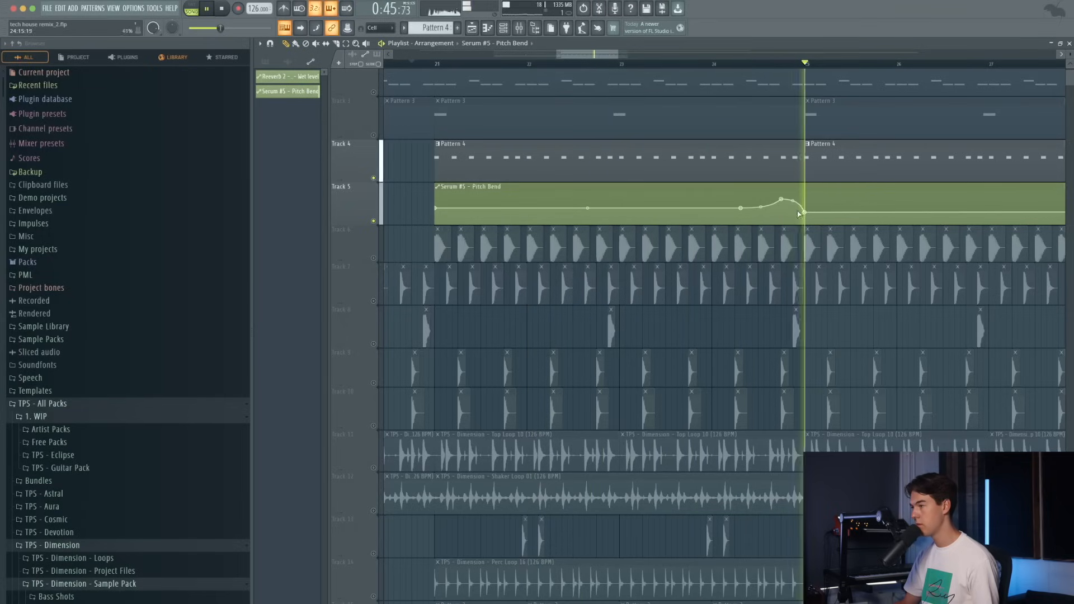
key("space")
scroll(769, 214, "up", 3)
key("space")
- Move the start of the pitch rise to bar 24 and paste the copied value onto it and the bar 25 point
left_click_drag(740, 204, 711, 204)
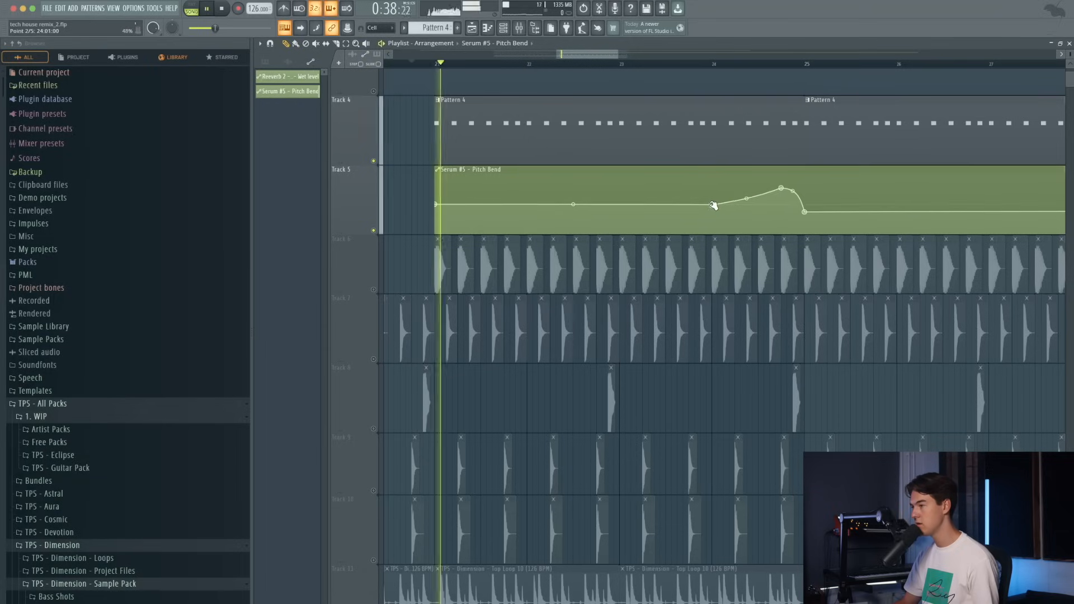
right_click(712, 205)
left_click(751, 366)
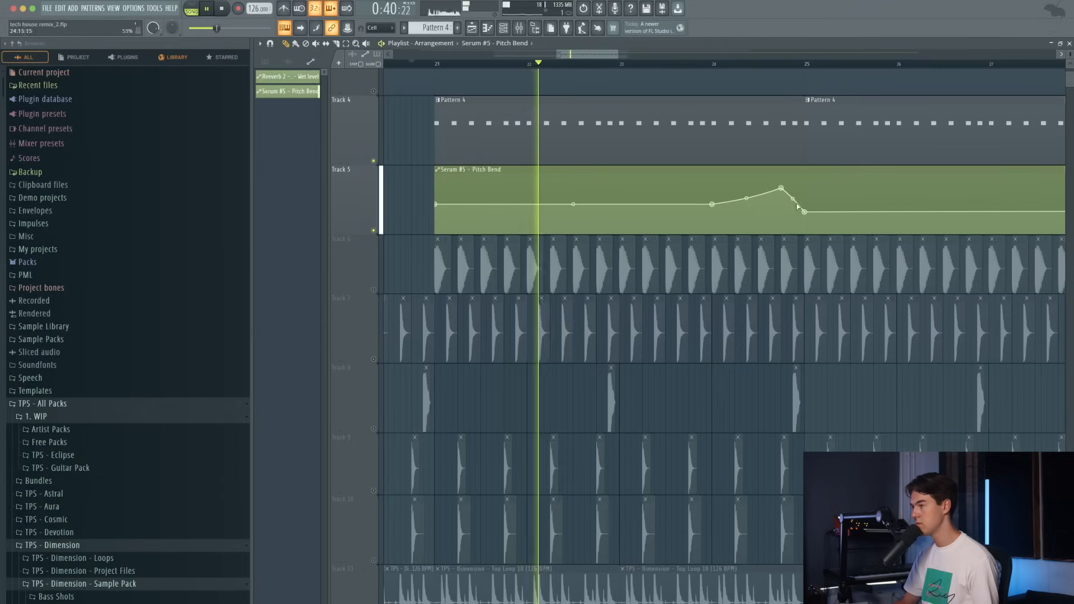
right_click(804, 212)
left_click(834, 372)
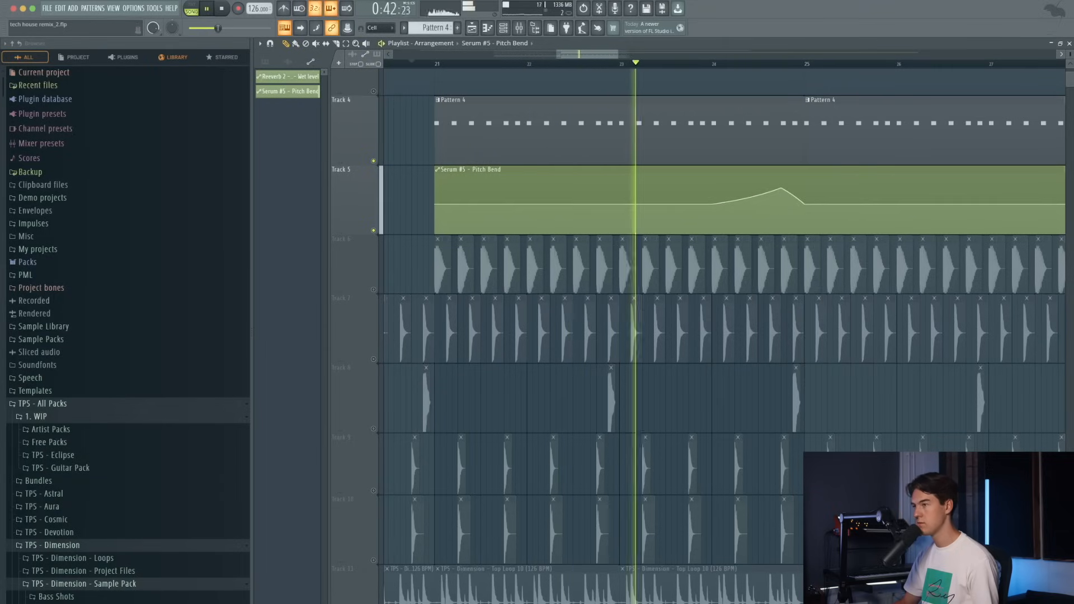
- Trim the Pitch Bend automation to four bars by slicing it at bar 25, and repeat the trimmed clip at bar 25
left_click_drag(804, 167, 804, 223)
key("space")
key("space")
left_click(286, 44)
right_click(827, 190)
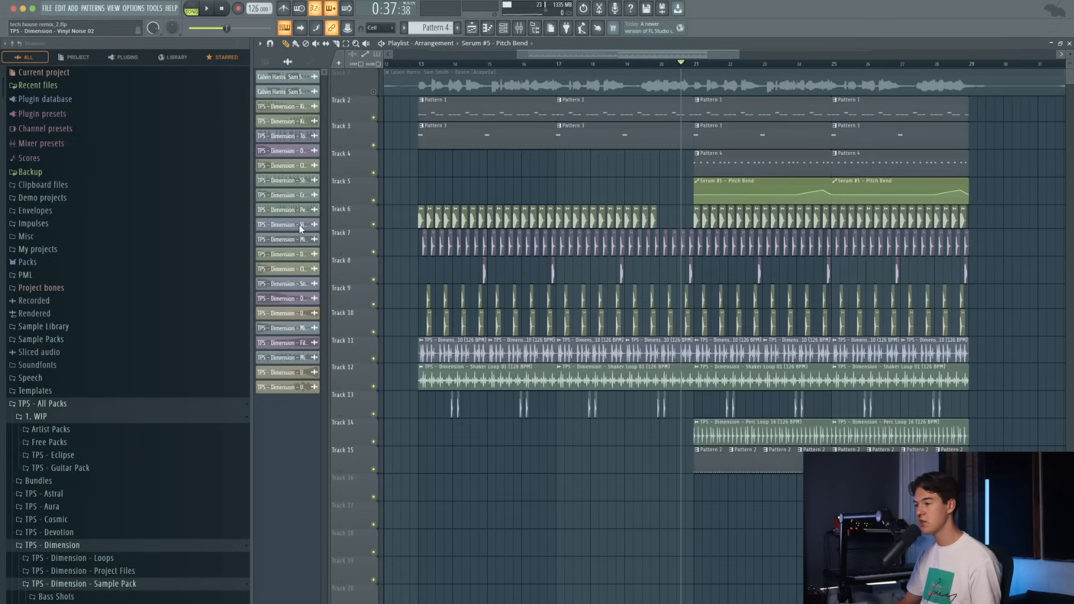
- Place the Vinyl Noise 02 sample on Track 16 at bar 13 and play from just before it
left_click_drag(300, 228, 422, 490)
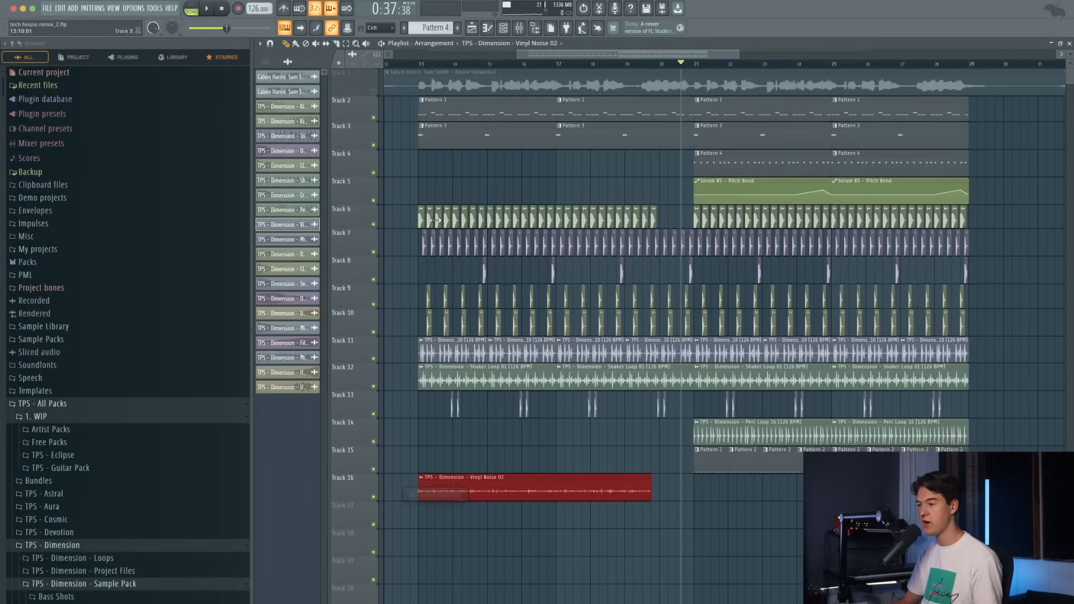
left_click(373, 145)
left_click(375, 118)
left_click(394, 164, "super")
scroll(454, 348, "down", 7)
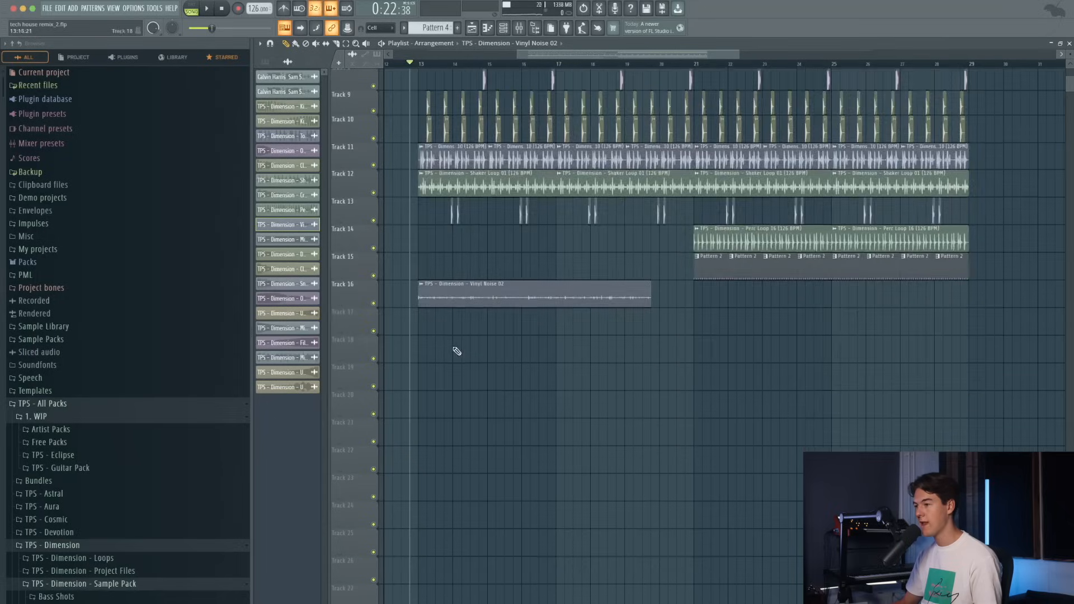
scroll(464, 330, "up", 3)
- Set the Vinyl Noise 02 channel volume to about 49%
double_click(471, 294)
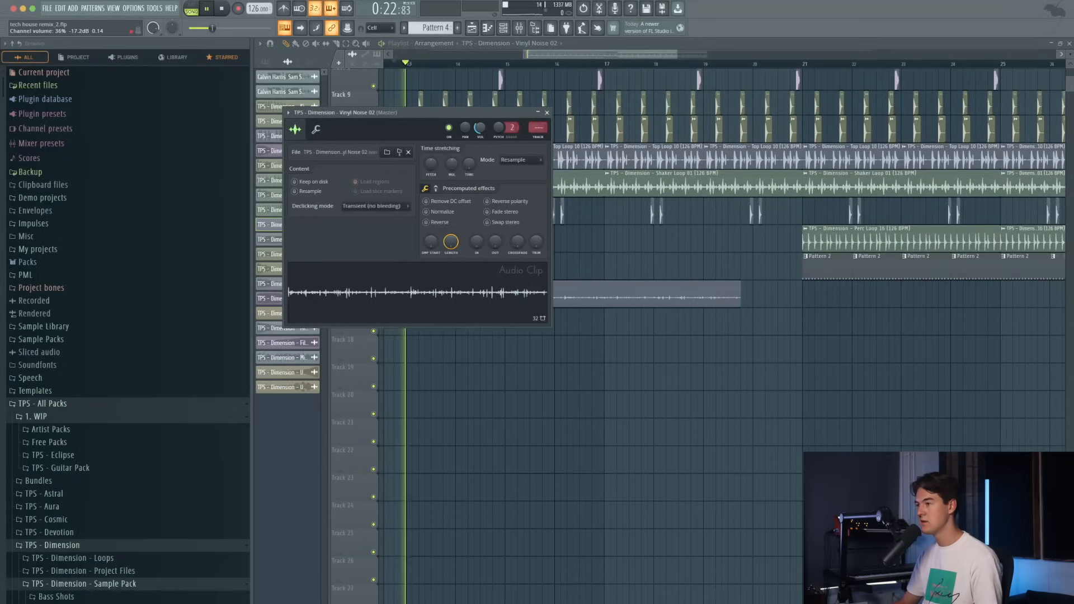
right_click(633, 340)
double_click(444, 297)
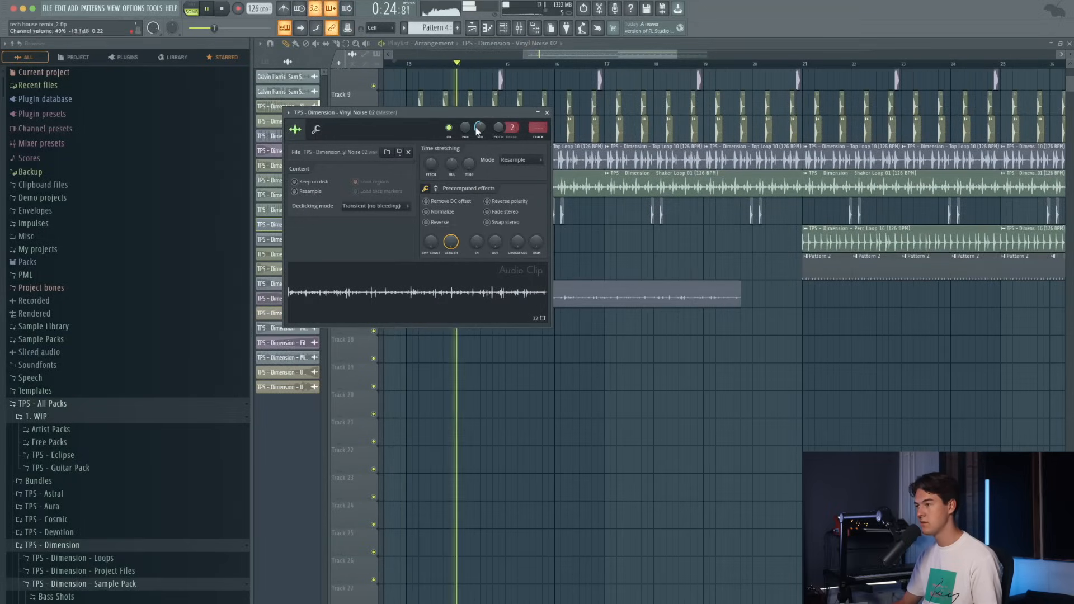
right_click(390, 337)
- Solo Track 16, trim the Vinyl Noise 02 clip to four bars and repeat it at bars 17, 21 and 25
right_click(373, 304)
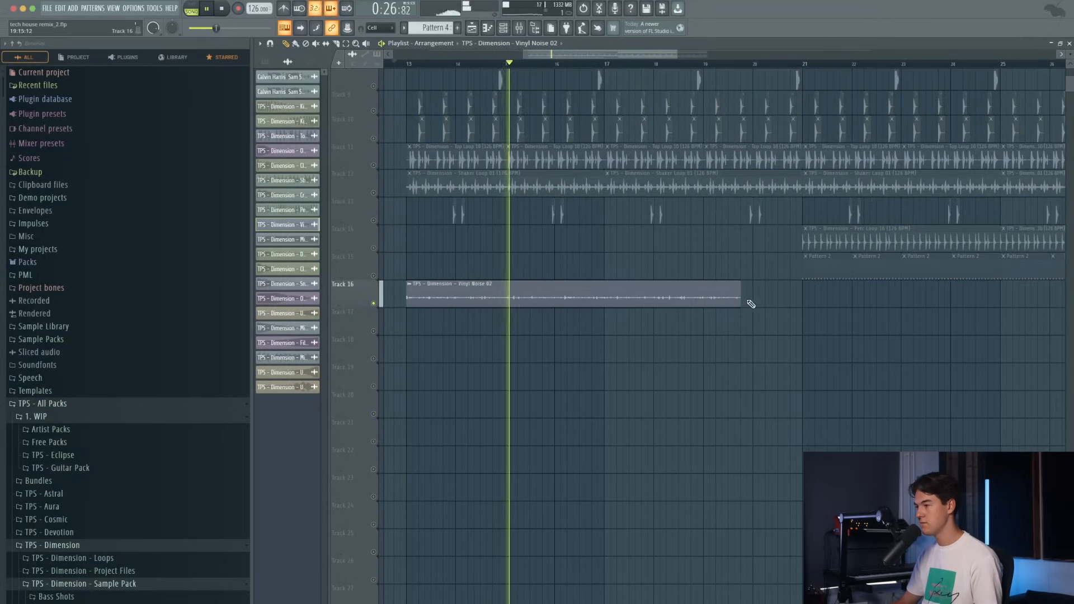
left_click_drag(739, 302, 767, 294)
scroll(609, 304, "up", 3)
scroll(598, 302, "down", 3)
key("space")
key("space")
scroll(777, 341, "up", 4)
scroll(783, 403, "down", 3)
left_click(767, 478, "super")
- Set the Vinyl Noise 02 channel volume to 27% and replay the section with all tracks unsoloed
double_click(760, 335)
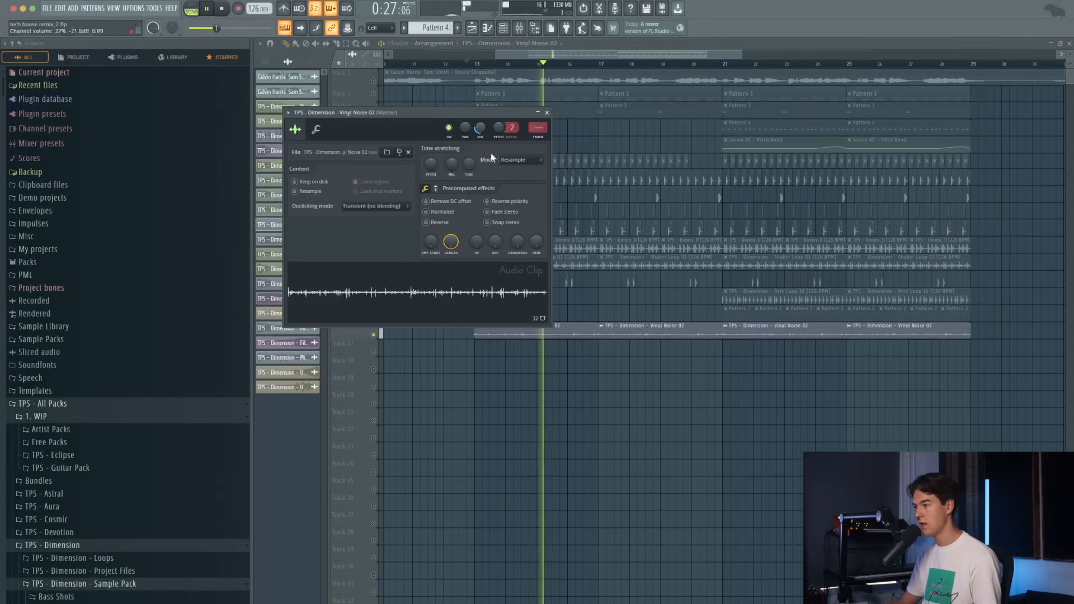
key("Escape")
left_click(374, 266)
right_click(374, 266)
right_click(374, 267)
key("space")
key("space")
scroll(521, 313, "up", 3)
key("space")
- Place the Downlifter 10 sample on Track 20 at bar 13 and assign it to mixer Insert 28
left_click_drag(294, 253, 458, 404)
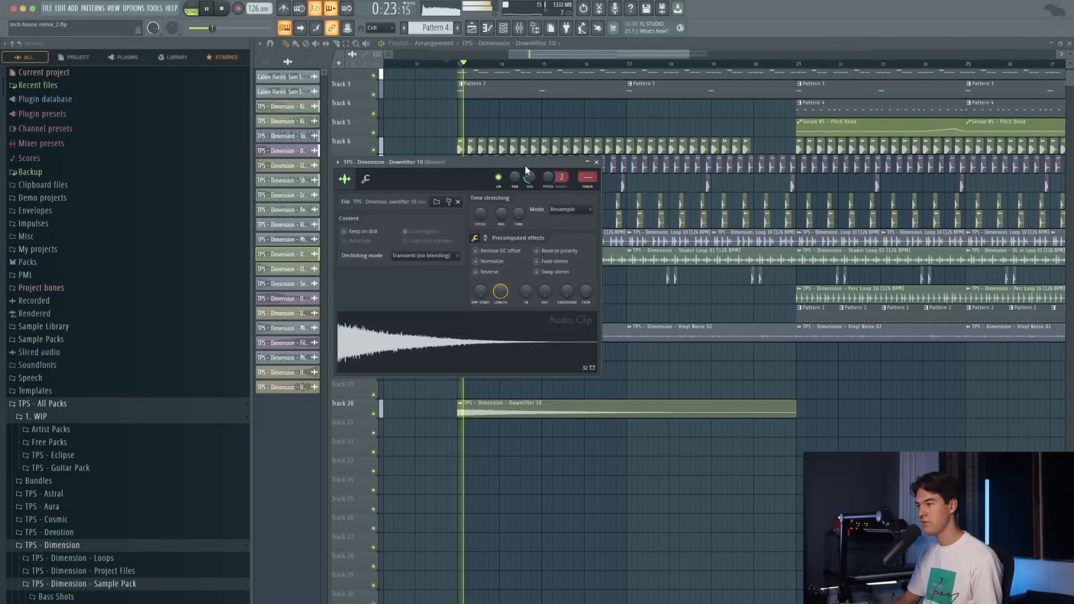
right_click(547, 466)
left_click(519, 28)
left_click(629, 275)
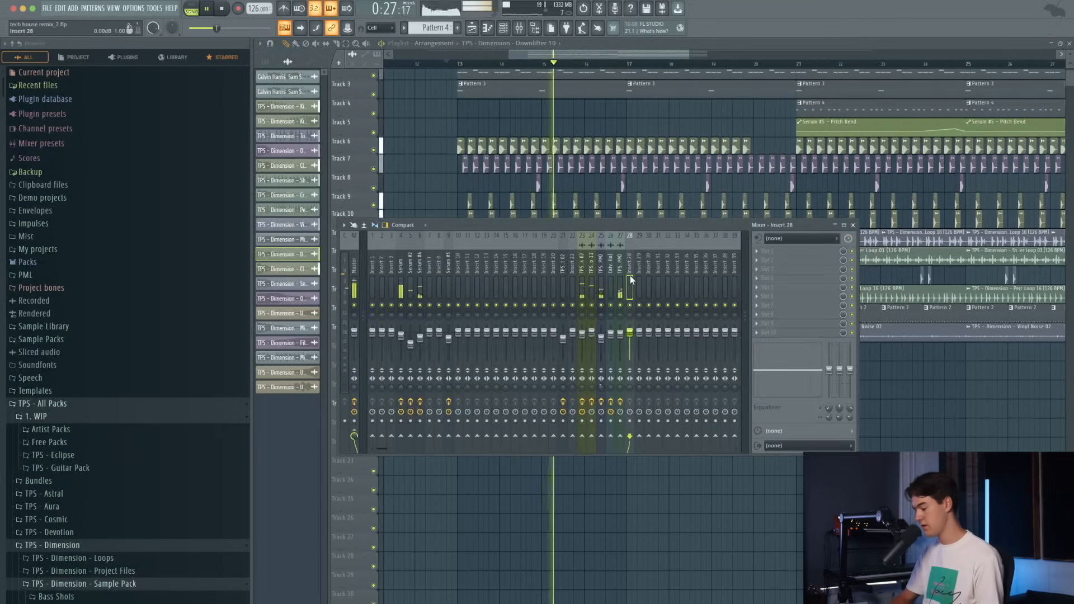
- Load Kickstart 2 on the downlifter's mixer insert and choose the Classic Chain curve
left_click(782, 287)
left_click(960, 15)
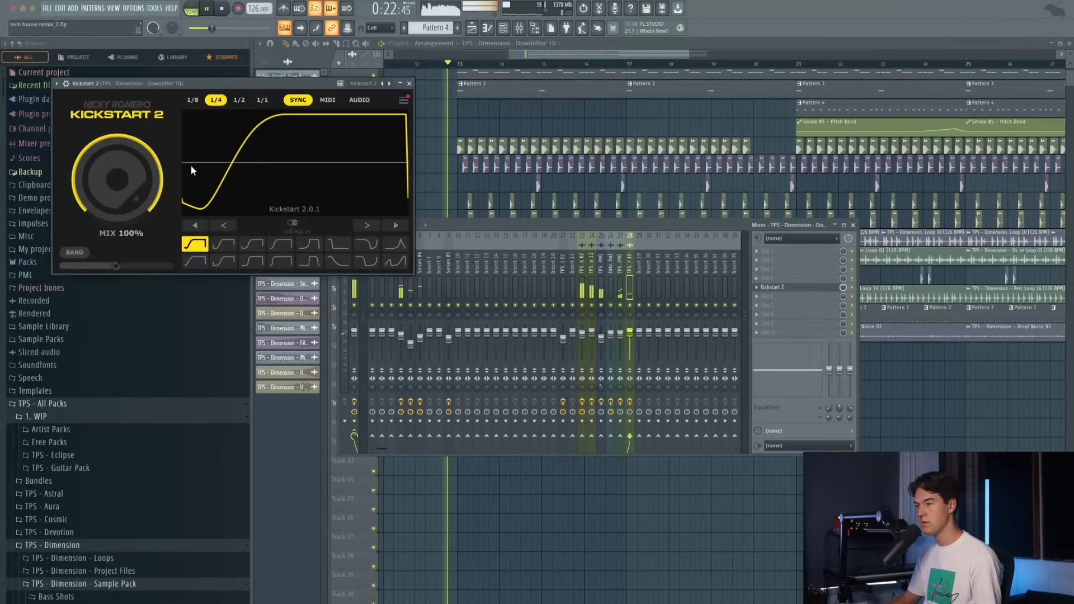
left_click_drag(196, 87, 325, 171)
left_click(353, 328)
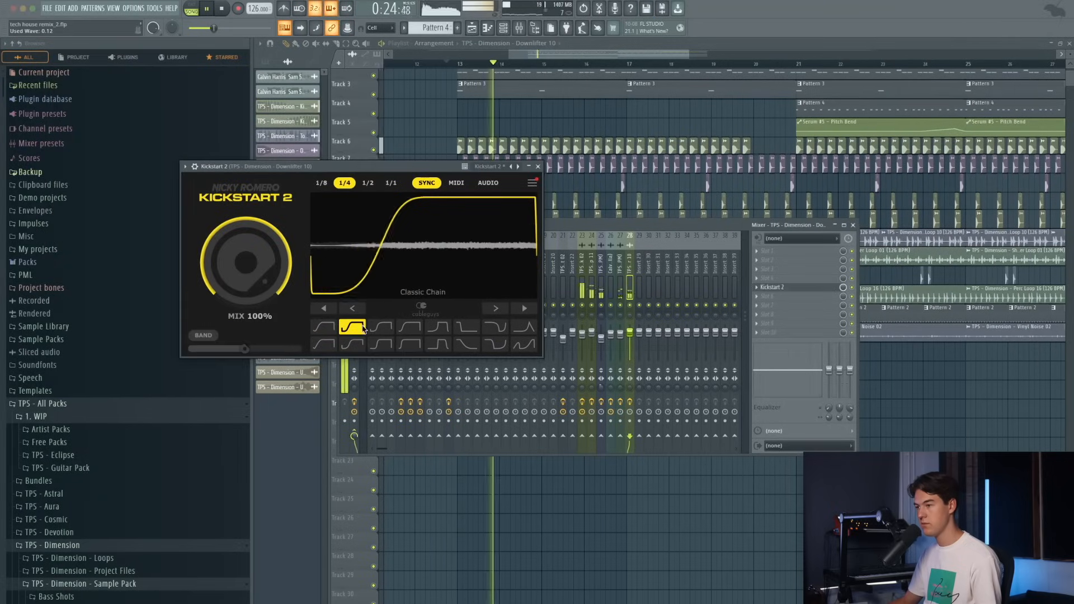
left_click(538, 166)
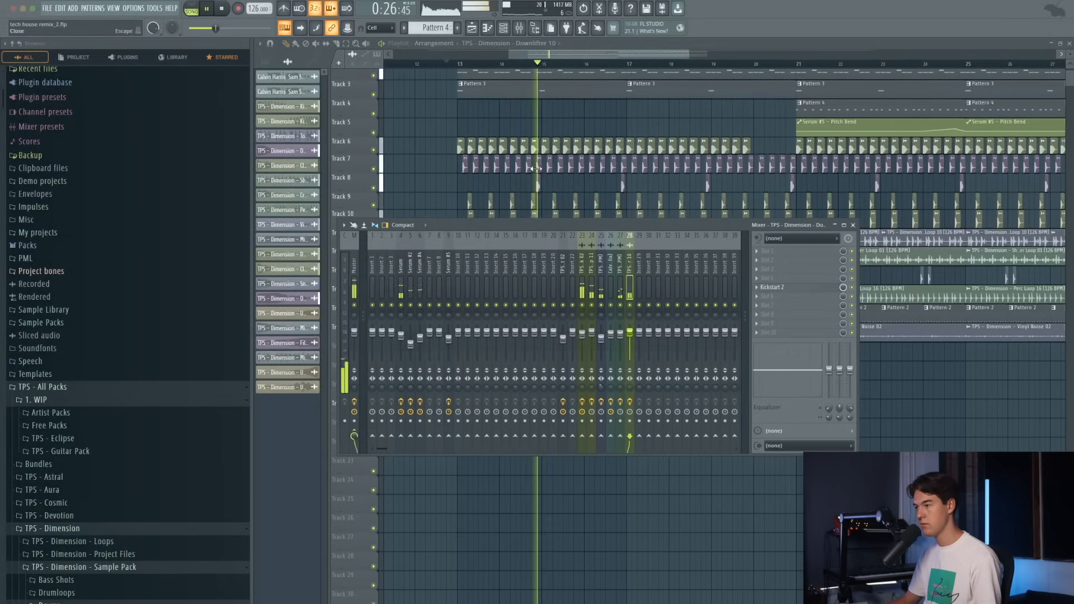
key("F9")
- Repeat the Downlifter 10 clip on Track 20 at bar 21
scroll(858, 412, "down", 5)
left_click_drag(688, 429, 716, 409)
scroll(496, 434, "up", 1)
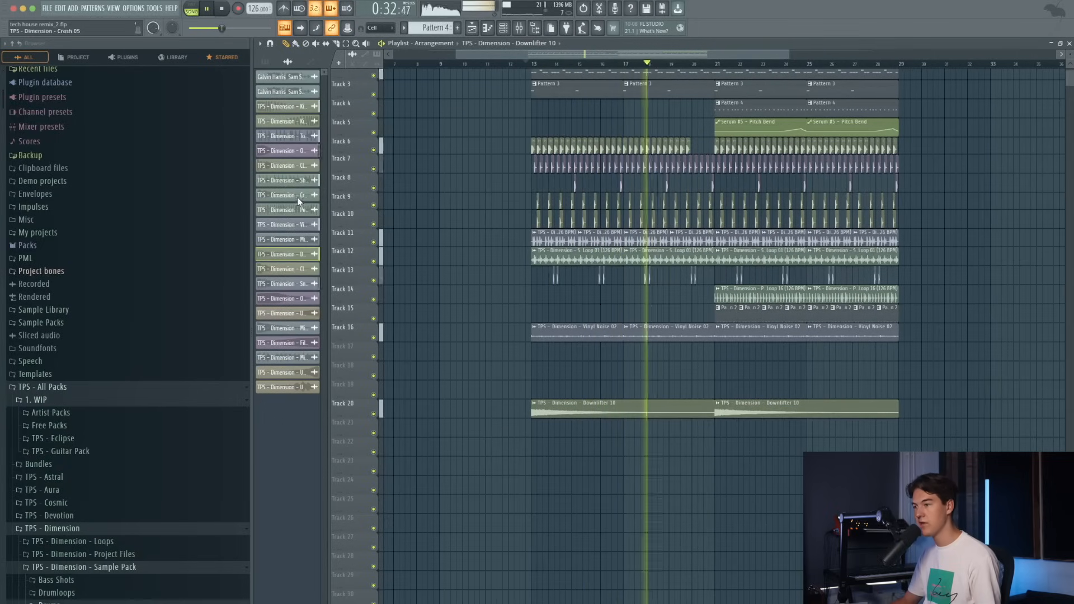
- Place the Uplifter 04 sample on Track 21 so that it ends at bar 21
left_click_drag(282, 313, 606, 483)
left_click_drag(681, 492, 612, 436)
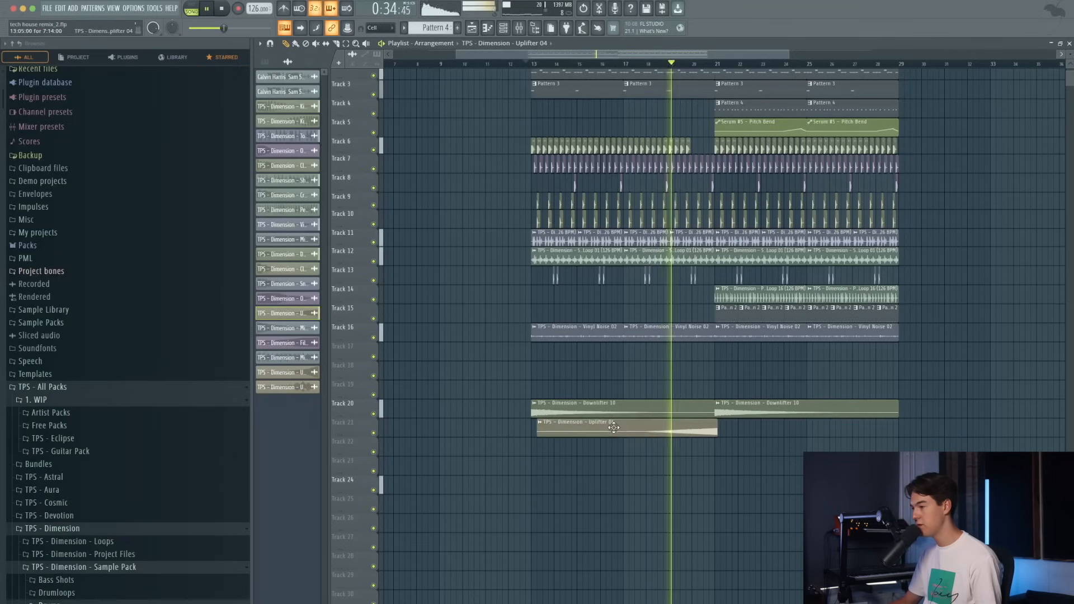
left_click(639, 439)
right_click(639, 439)
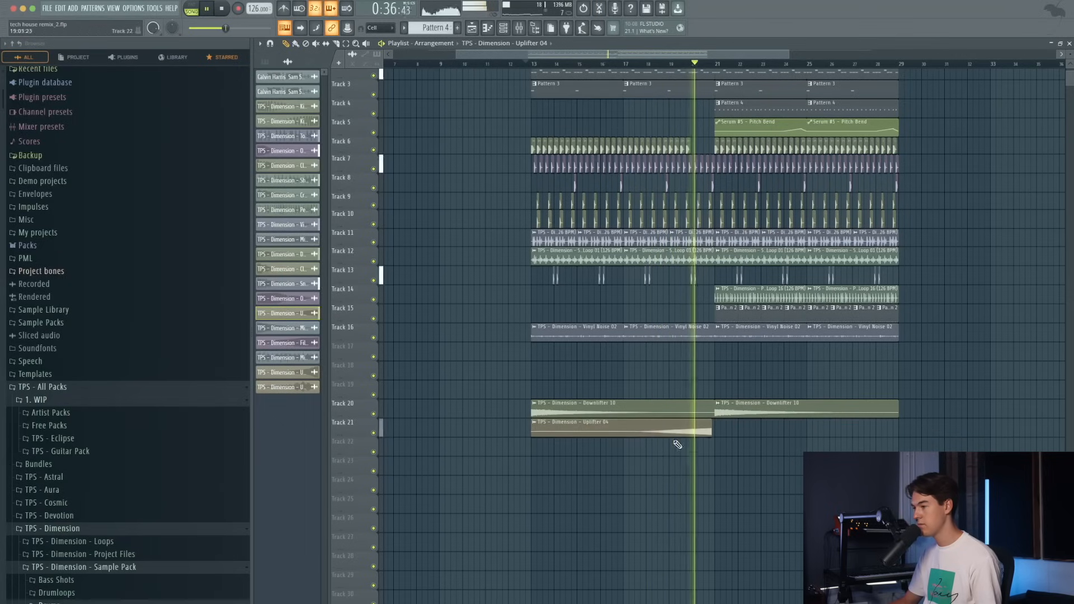
scroll(676, 441, "up", 3)
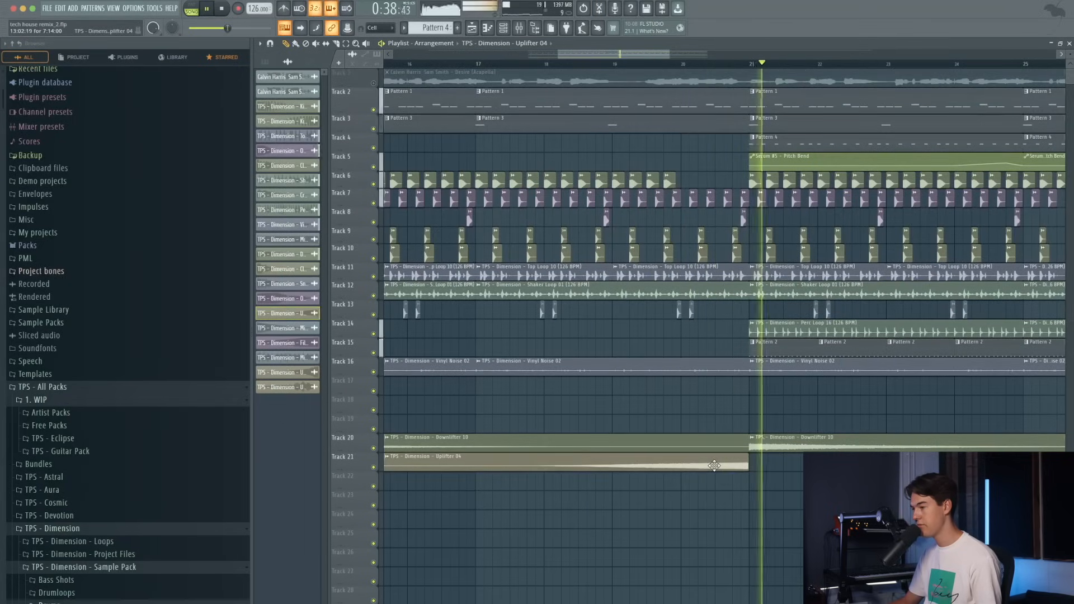
scroll(638, 467, "down", 4)
- Set the Uplifter 04 channel volume to 22% and fine-align the clip's end at bar 21 while playing the transition
double_click(633, 468)
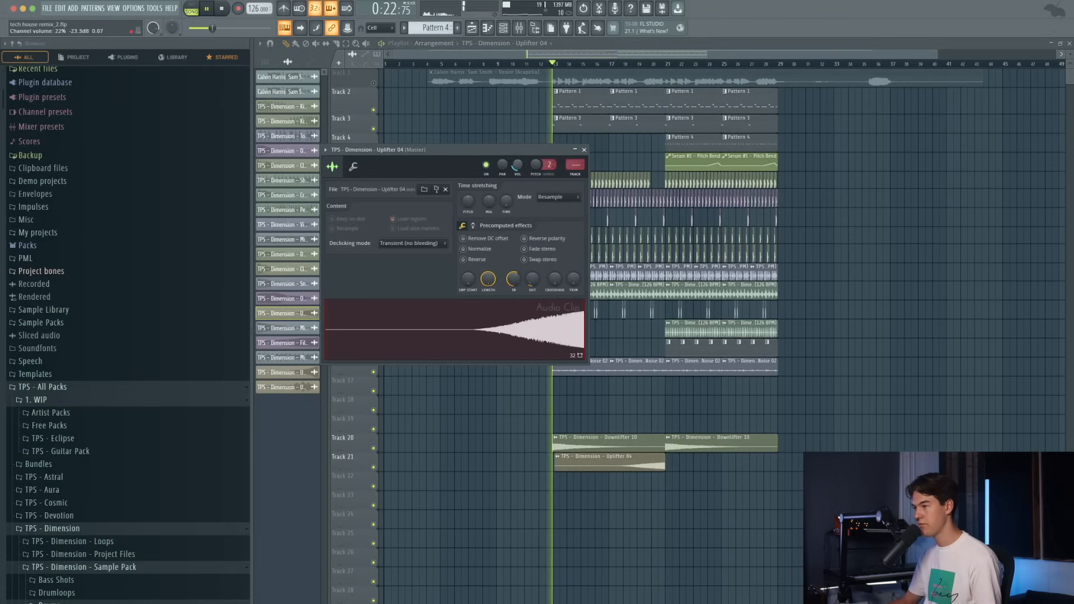
left_click(617, 64)
scroll(576, 486, "up", 3)
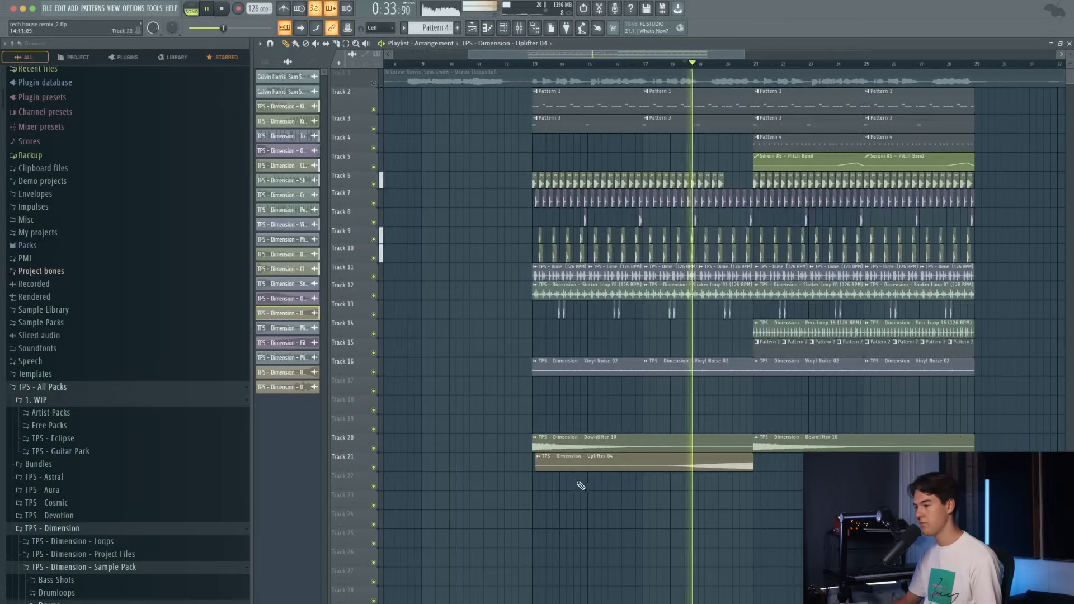
scroll(702, 480, "up", 4)
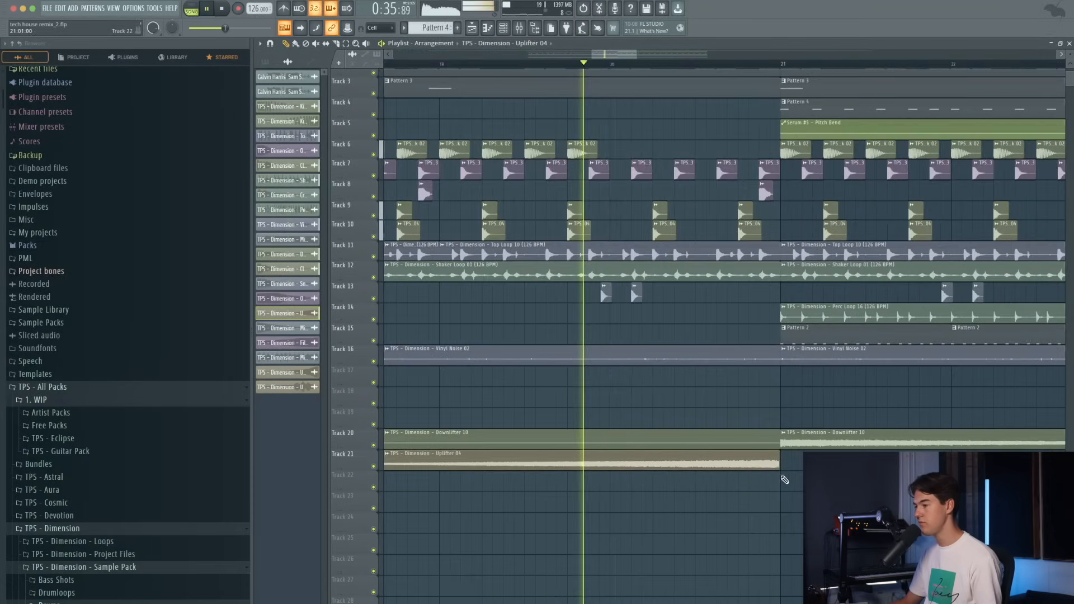
double_click(775, 465)
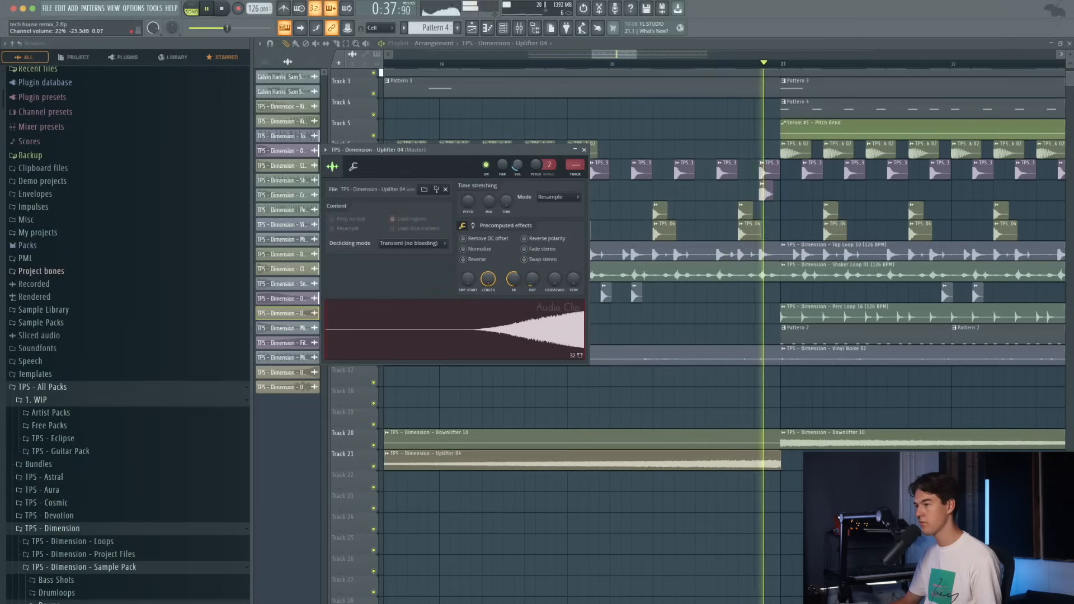
left_click(761, 388)
scroll(788, 417, "up", 4)
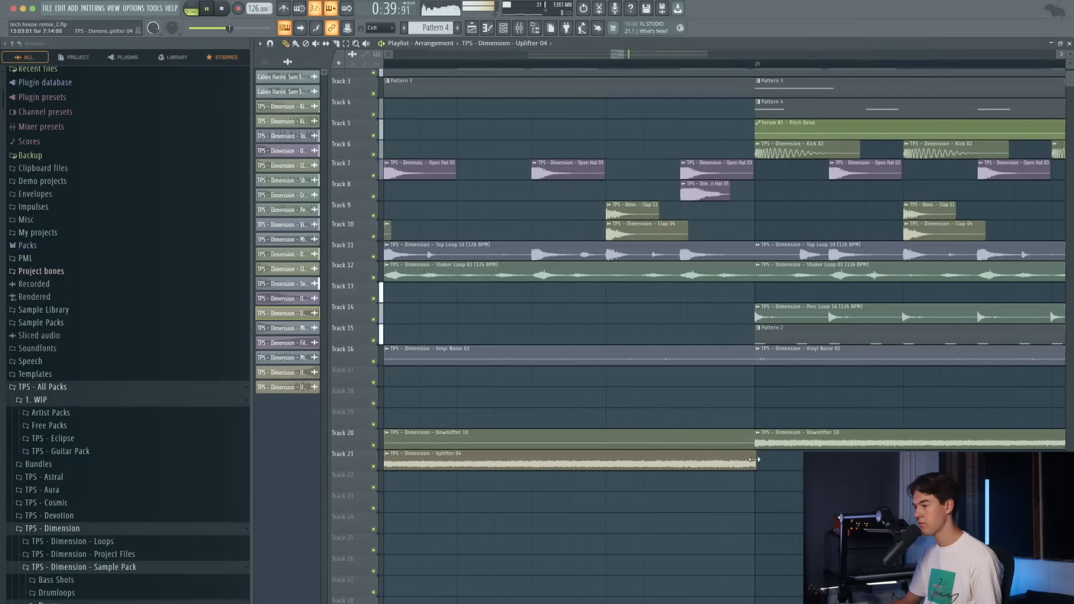
scroll(702, 391, "down", 6)
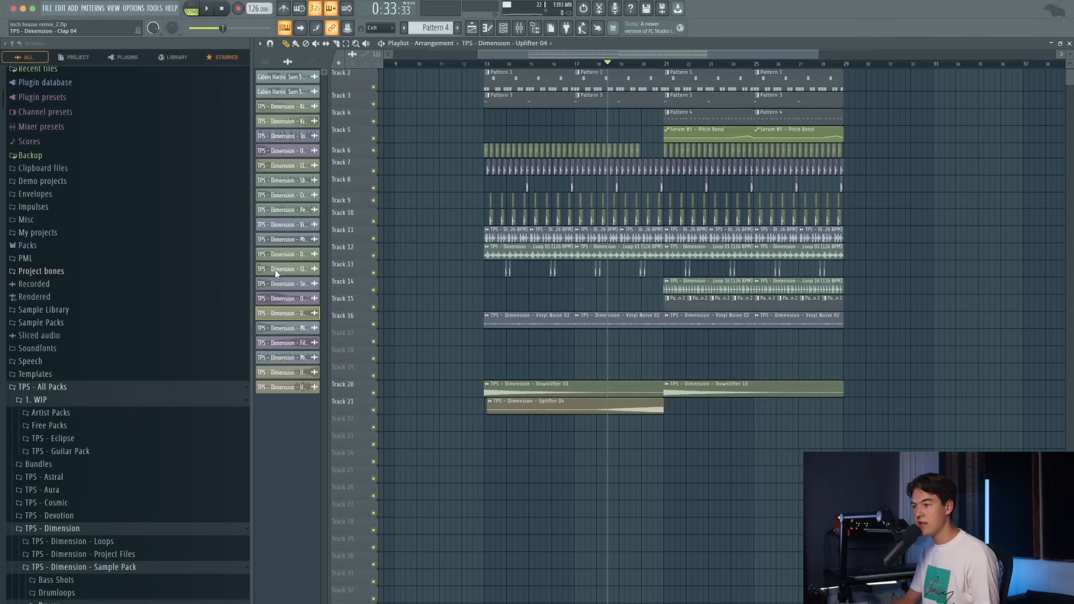
- Place Crash 05 clips on Track 22 on every beat from bar 20 to bar 21 and play the build-up
left_click_drag(282, 201, 695, 444)
scroll(651, 429, "up", 5)
key("space")
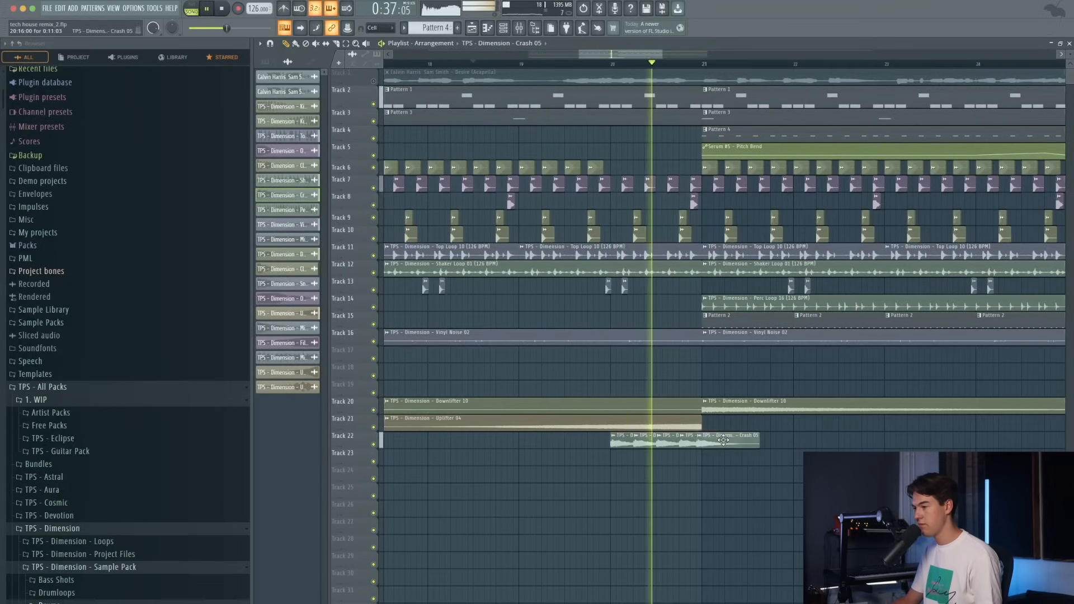
scroll(679, 451, "down", 3)
scroll(660, 450, "down", 4)
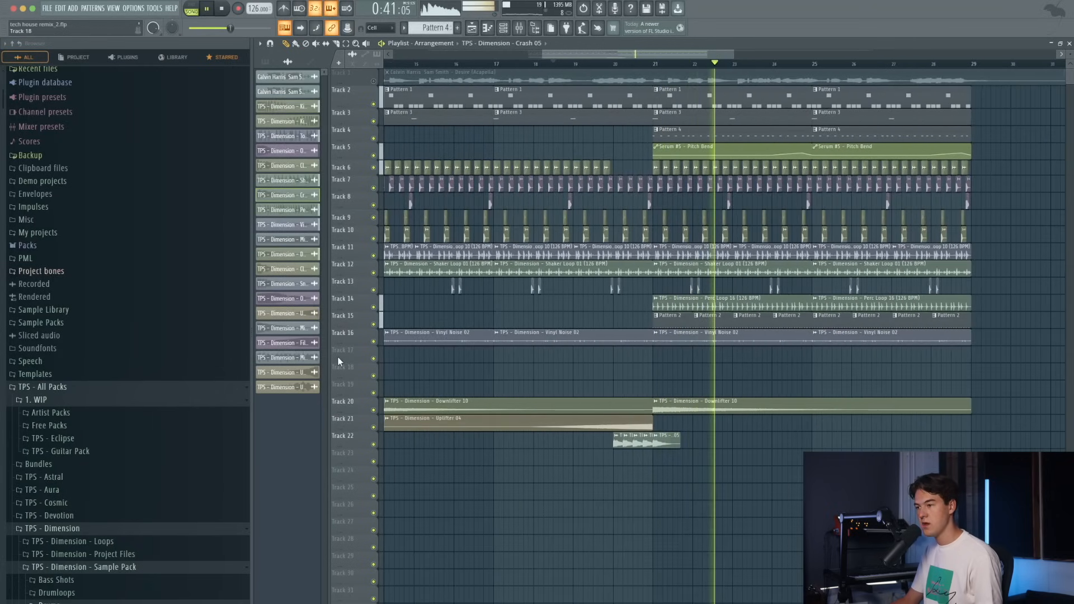
- Place the MiscFX 10 sample on Track 19 across the last half of bar 20, ending at bar 21
key("space")
mouse_move(640, 391)
left_mouse_down()
mouse_move(609, 388)
mouse_move(630, 389)
left_mouse_up()
scroll(643, 390, "up", 4)
key("space")
left_click_drag(714, 392, 679, 392)
key("space")
key("space")
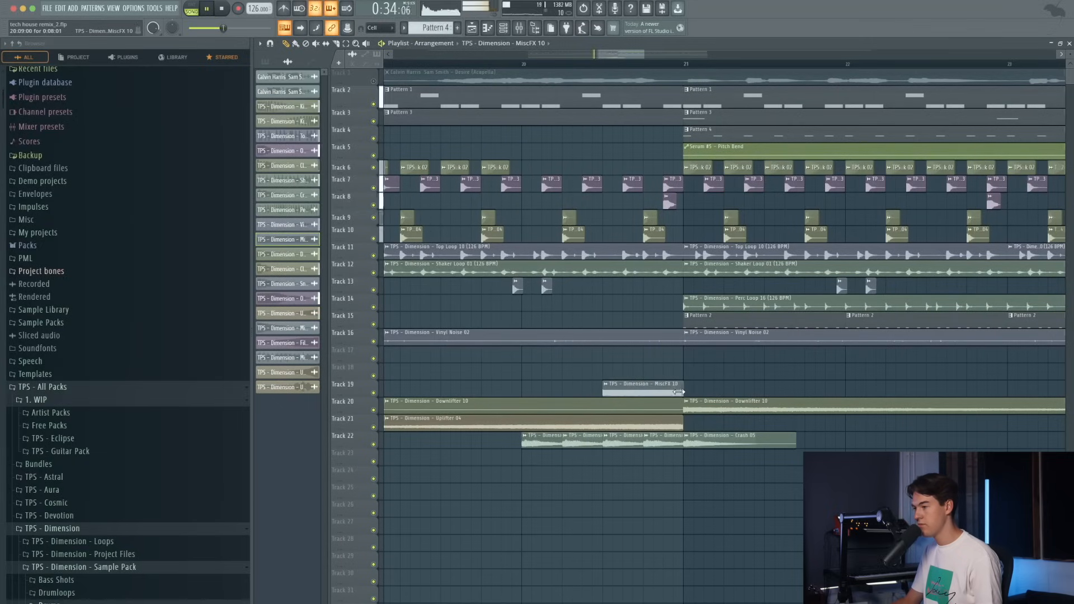
- Set the MiscFX 10 channel volume to 28% and fine-trim the clip's end to bar 21
double_click(674, 391)
left_click(568, 64)
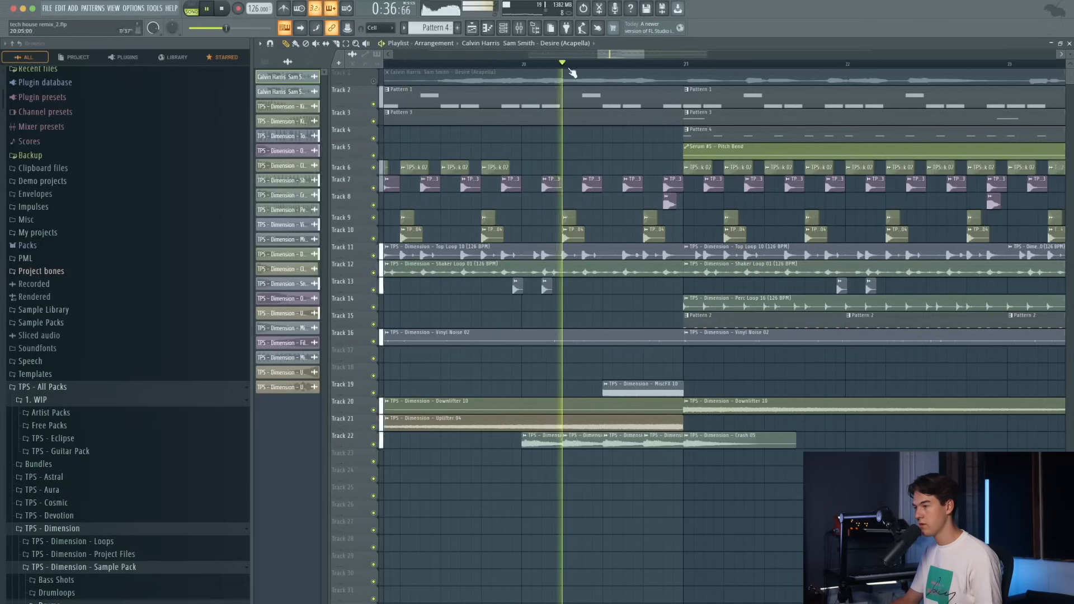
left_click_drag(682, 391, 681, 391)
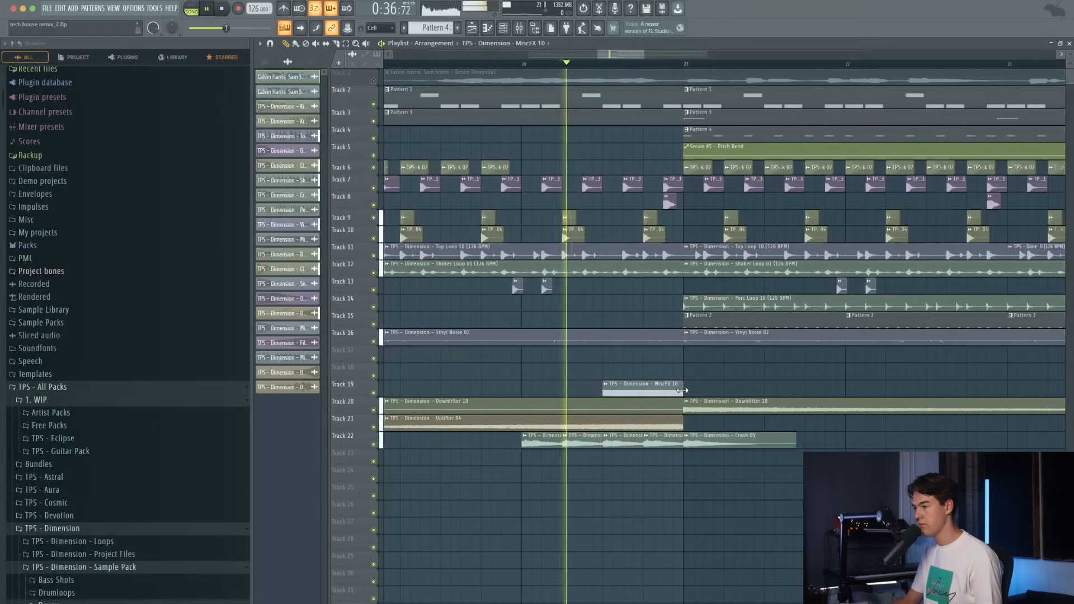
scroll(677, 391, "up", 4)
double_click(674, 391)
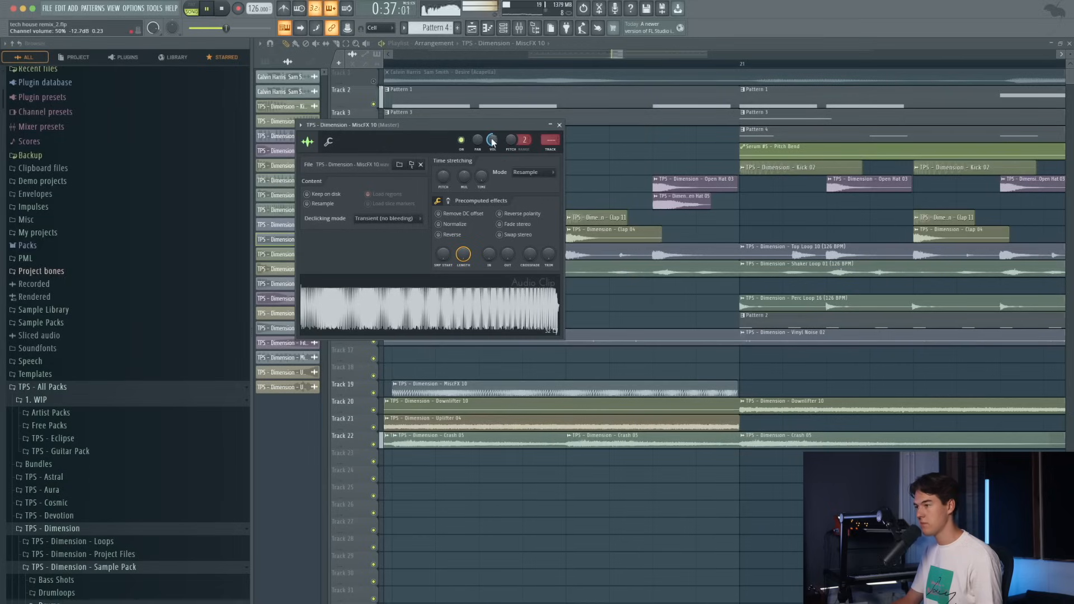
left_click_drag(735, 391, 737, 391)
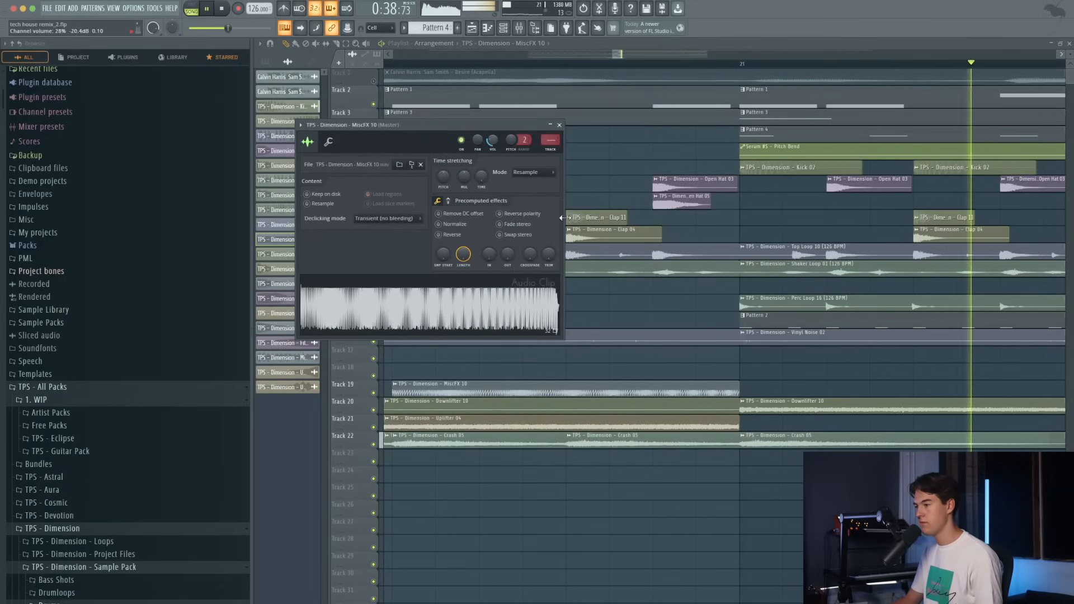
key("Escape")
scroll(751, 374, "down", 10)
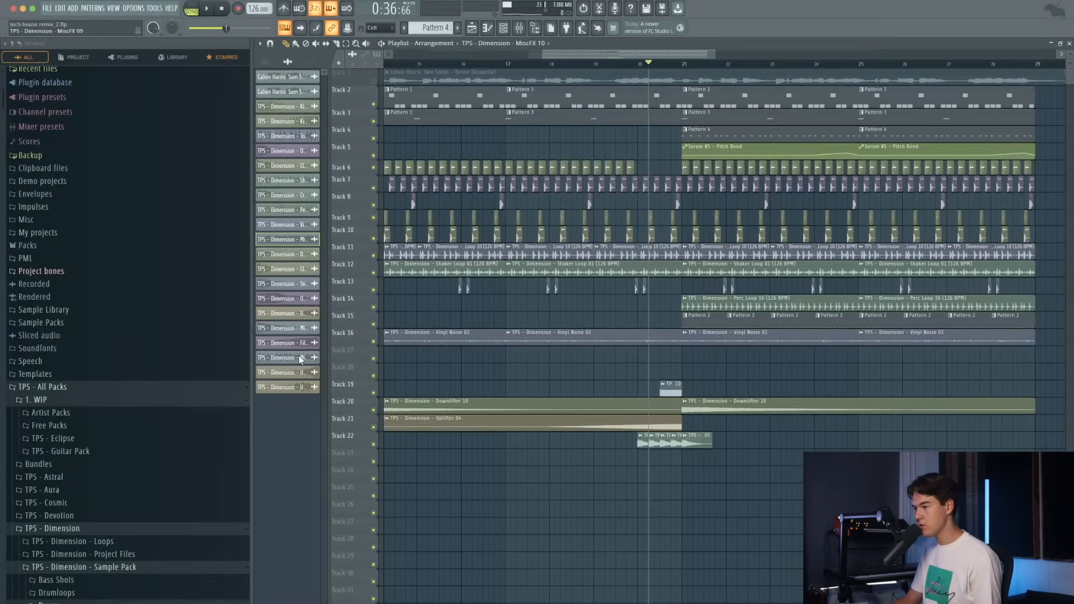
- Place the MiscFX 09 sample on Track 18 in bar 17 and adjust its time-stretching pitch with the Auto mode
scroll(514, 321, "down", 2)
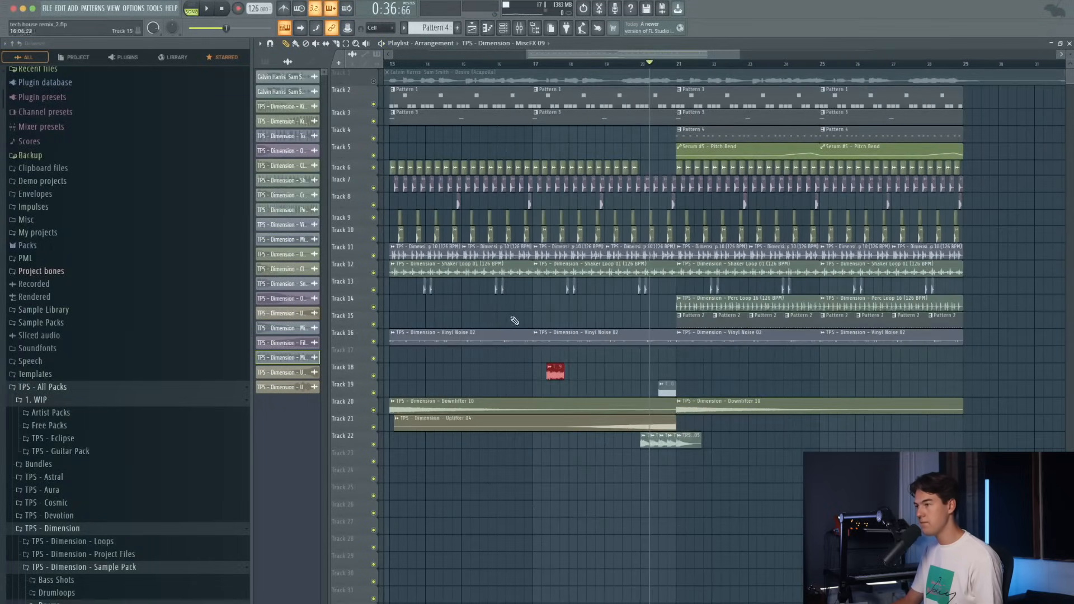
scroll(517, 284, "up", 5)
double_click(635, 374)
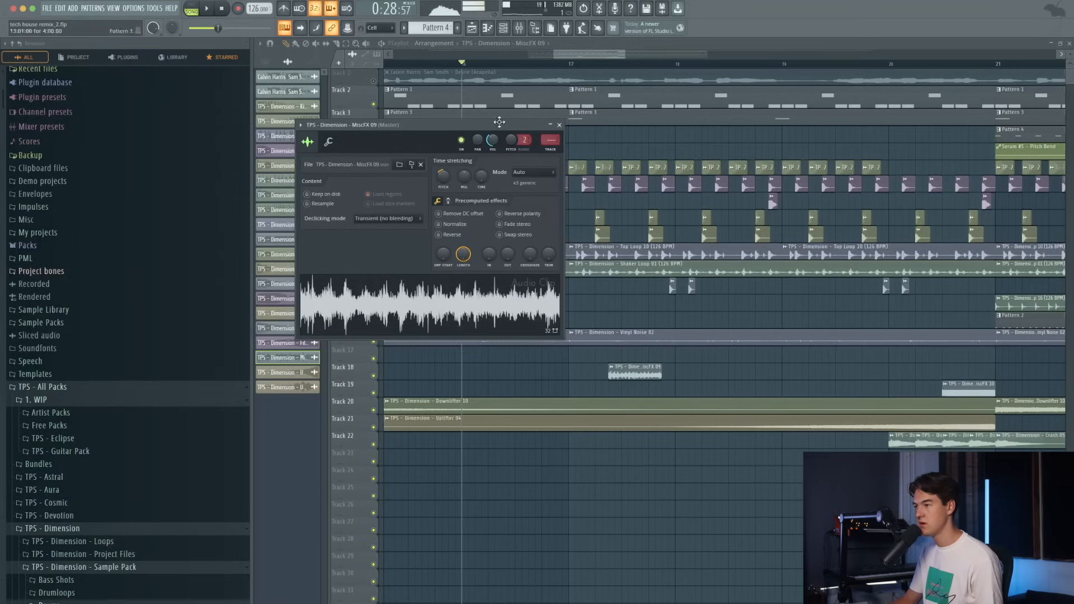
key("Escape")
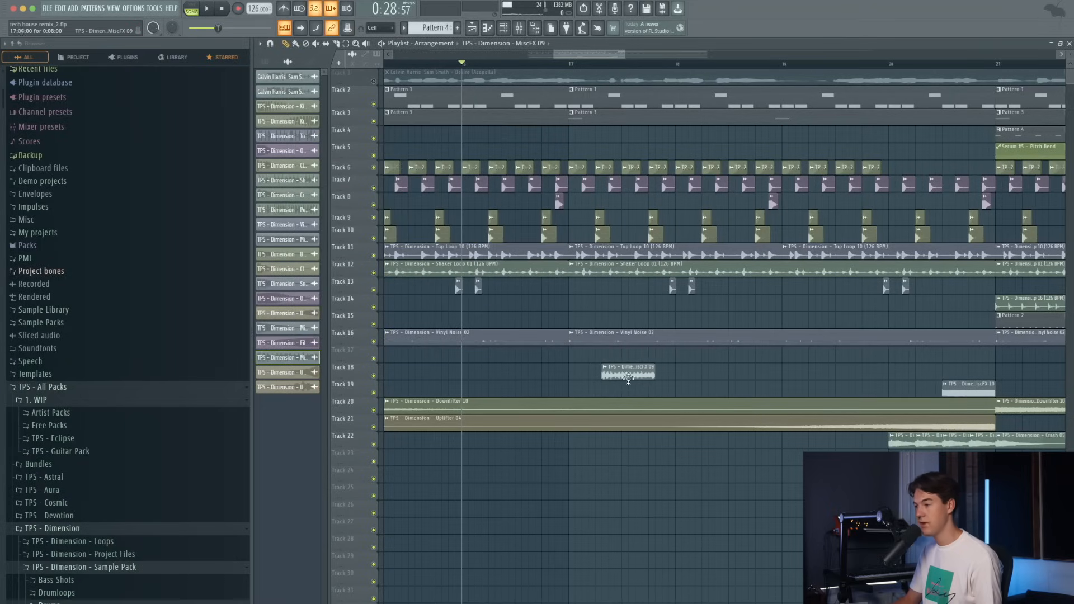
- Move the MiscFX 09 clip to Track 19, shorten it to the last beat before bar 17 and play it in context
scroll(552, 396, "up", 4)
left_click_drag(704, 393, 597, 391)
double_click(594, 392)
key("space")
key("space")
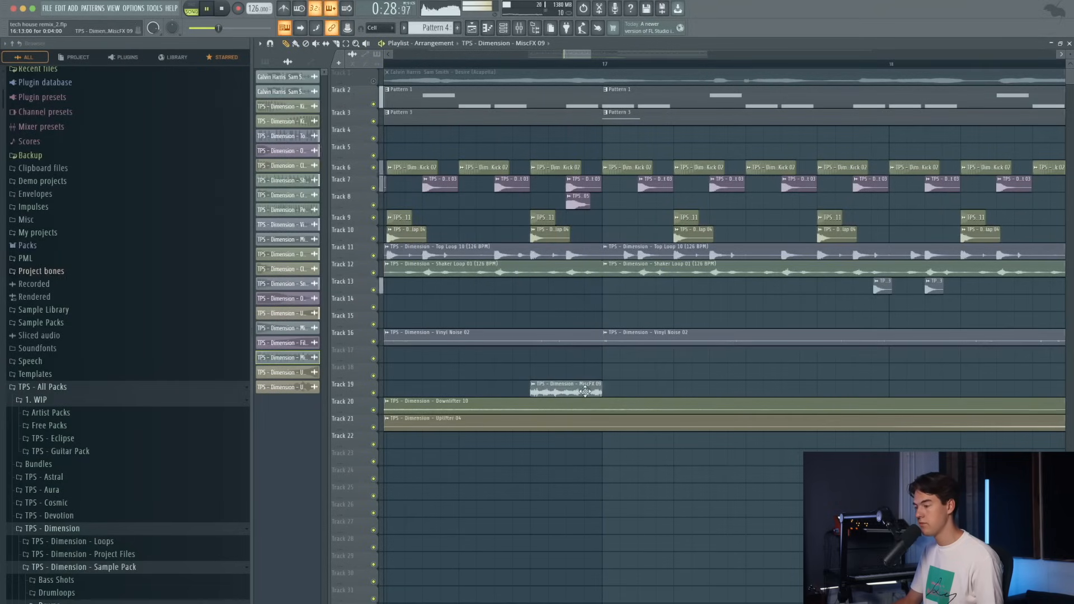
double_click(593, 392)
left_click(560, 125)
scroll(692, 367, "down", 10)
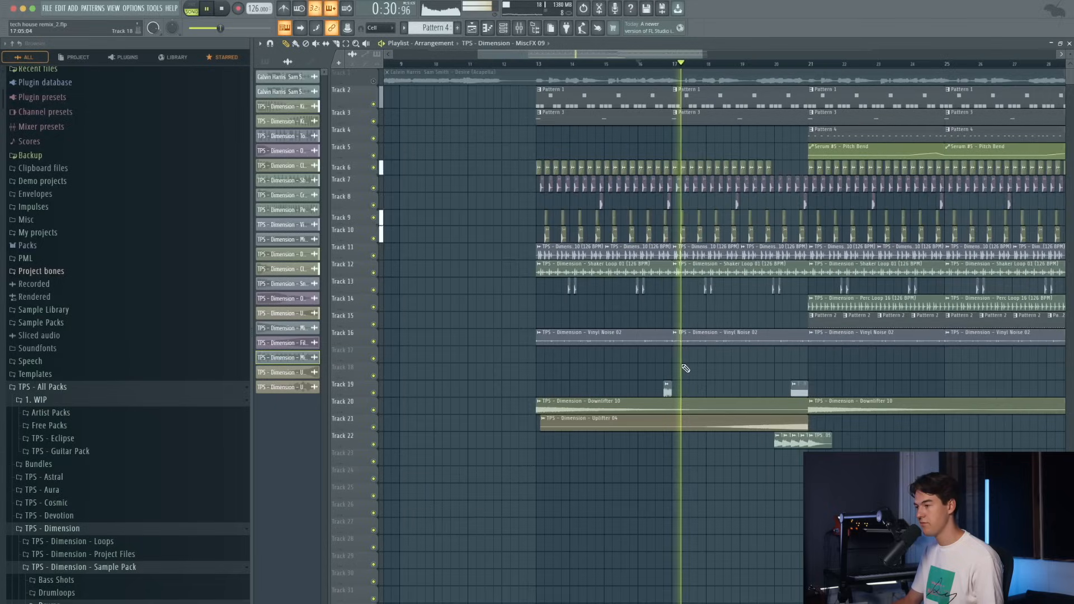
- Copy the short MiscFX 09 clip on Track 19 to the last beat before bar 25
left_click(672, 384)
left_click(891, 384)
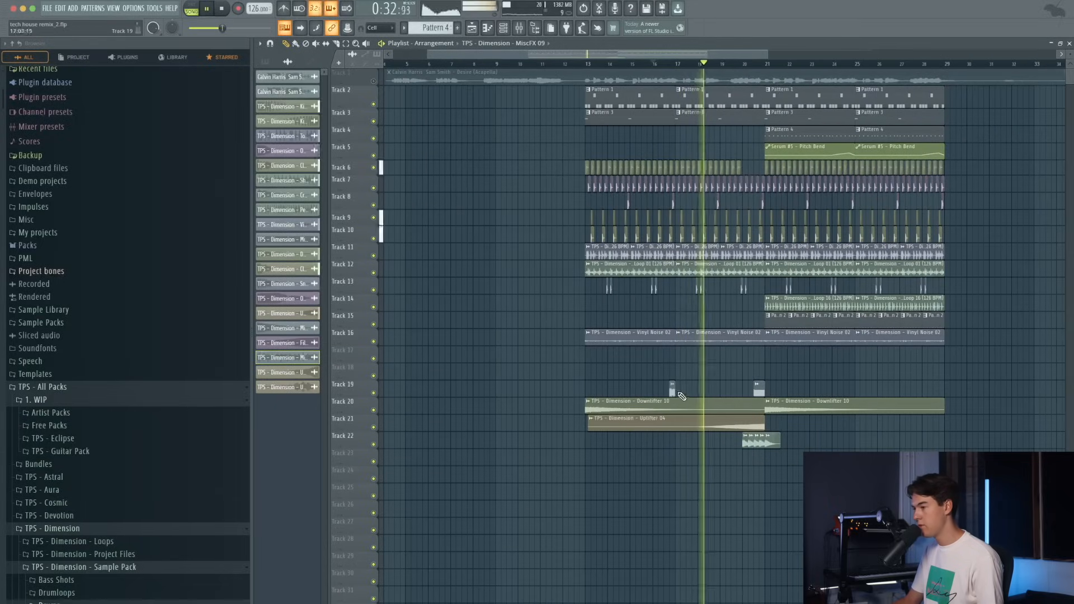
left_click(851, 391)
scroll(853, 392, "up", 5)
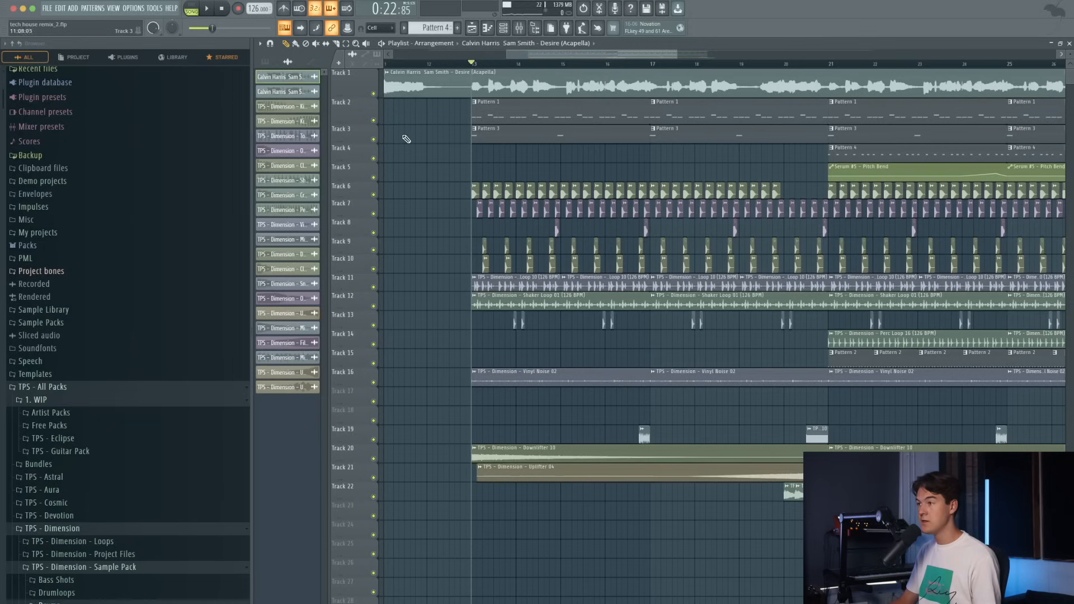
- Load Gross Beat into the fourth effect slot of the Desire acapella's mixer insert
left_click(528, 30)
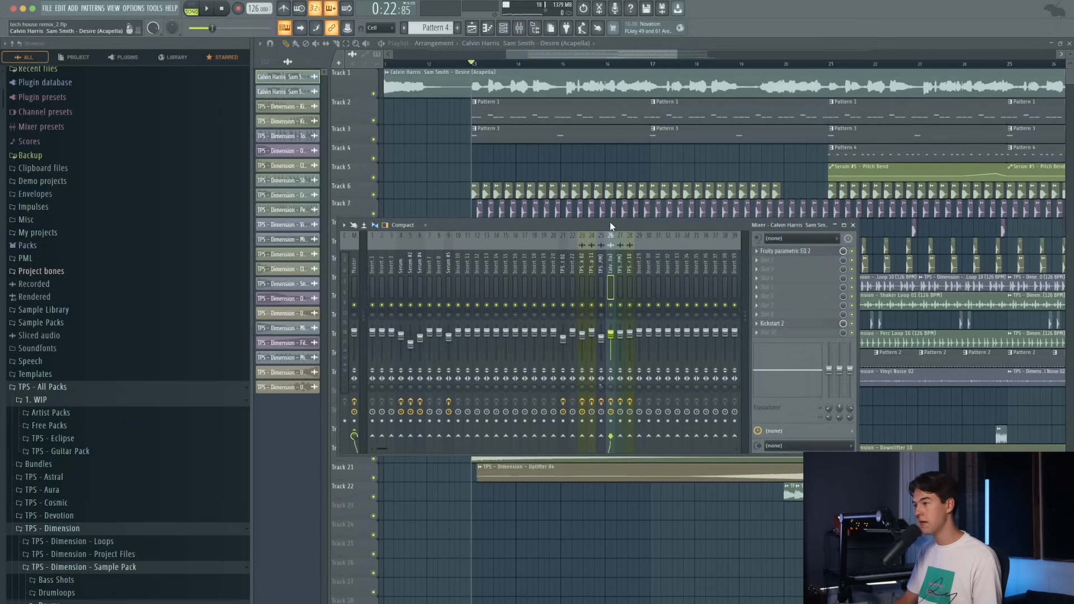
left_click_drag(611, 226, 602, 236)
left_click(789, 290)
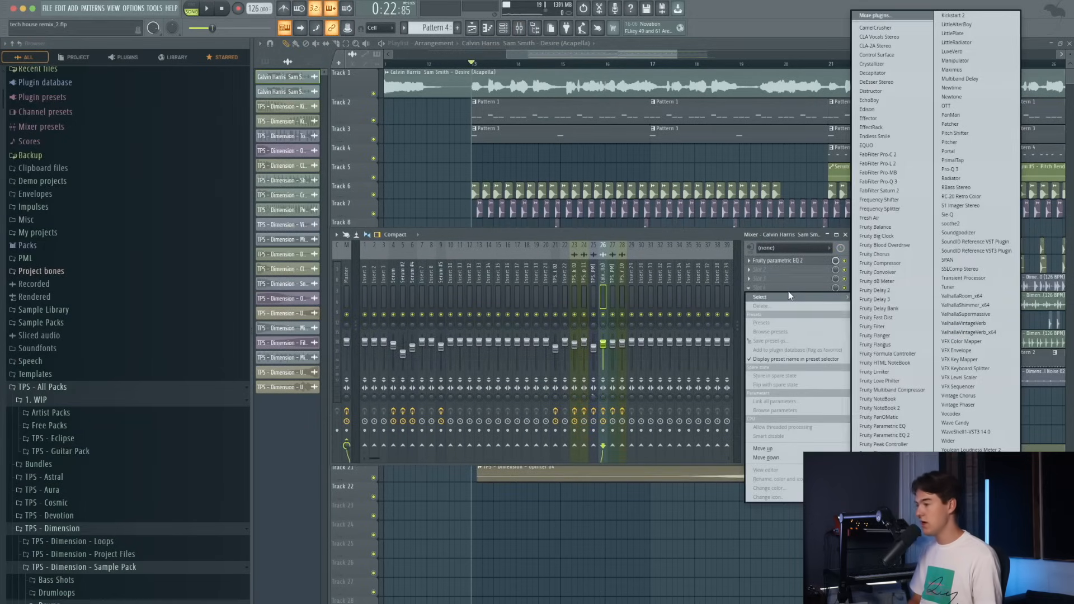
key("g")
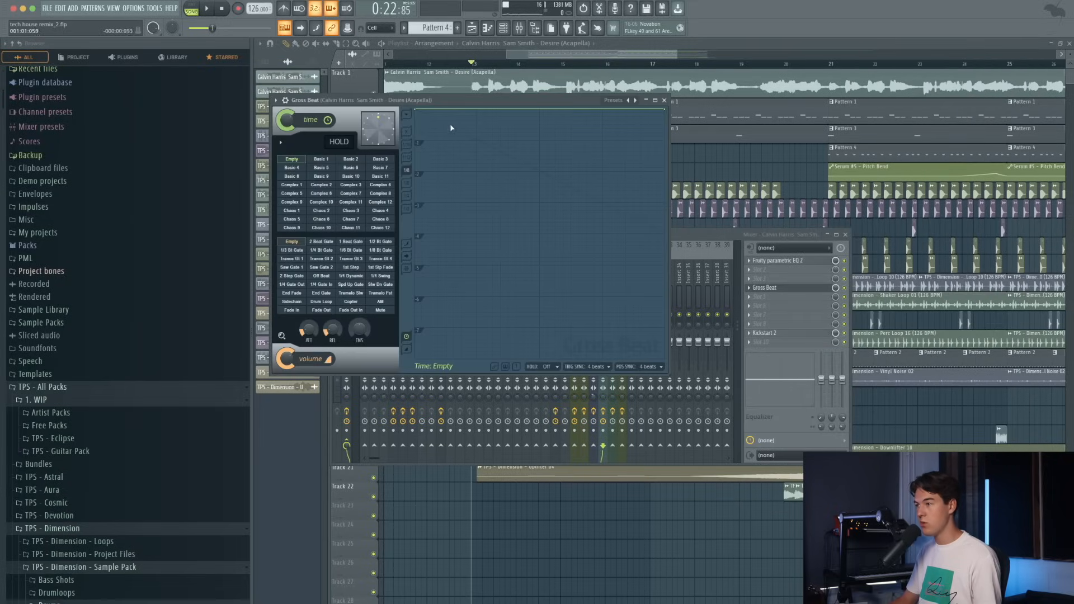
left_click_drag(432, 102, 499, 134)
- Choose Gross Beat's 1/4 Bt Gate volume preset, raise the release during playback and set the volume mix to 0%
left_click(430, 281)
key("space")
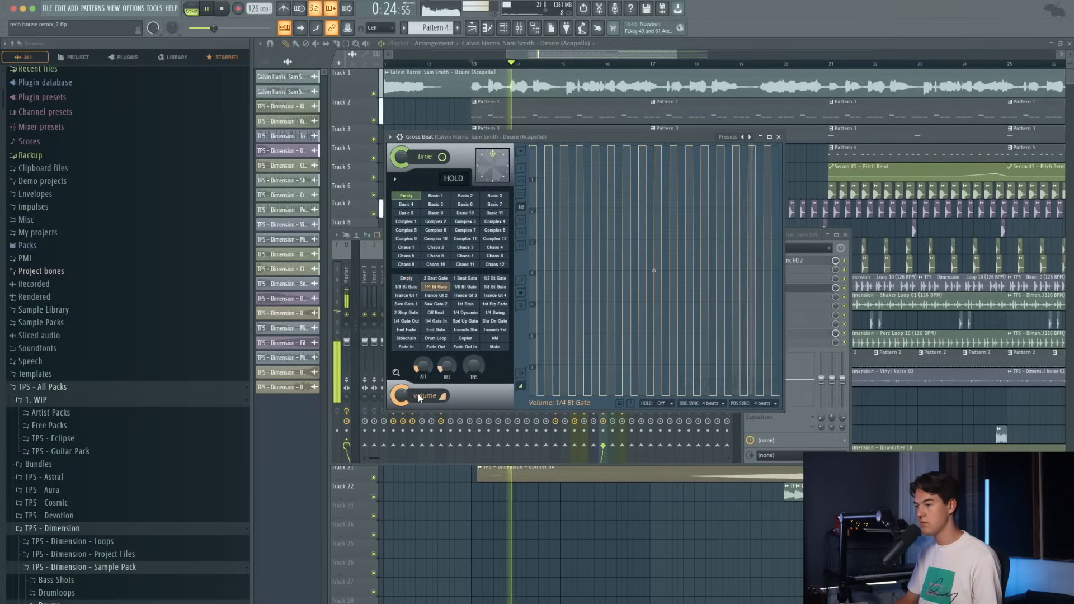
left_click_drag(446, 367, 447, 338)
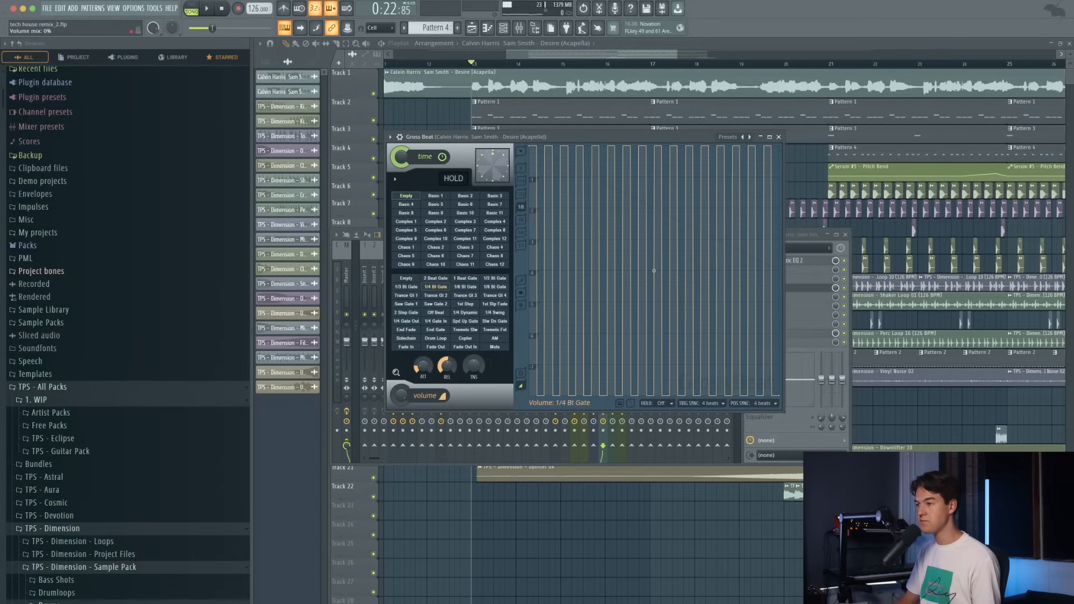
- Insert one empty playlist track directly below the Desire acapella track
left_click(404, 107)
right_click(359, 99)
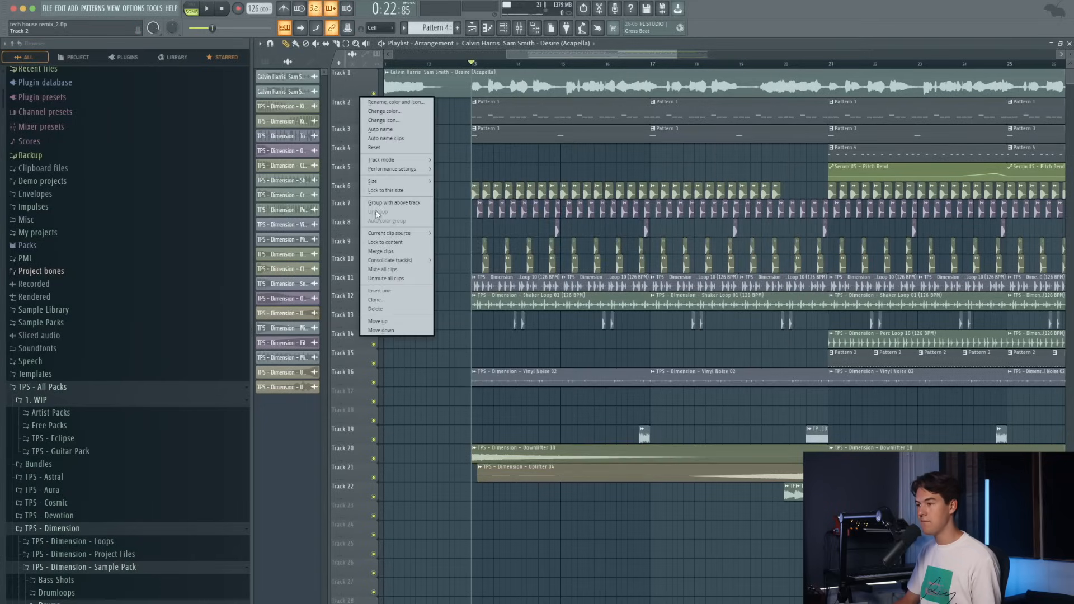
left_click(382, 291)
scroll(523, 94, "up", 3)
- Solo the acapella track and play it around bars 13 and 14 to locate the vocal phrase
key("space")
right_click(374, 93)
key("space")
key("space")
key("space")
key("space")
left_click(498, 65)
scroll(499, 78, "down", 3)
key("space")
scroll(500, 85, "down", 5)
- Copy the Desire acapella clip onto the new Track 2 in line with the original and increase Track 2's height
left_click(414, 112)
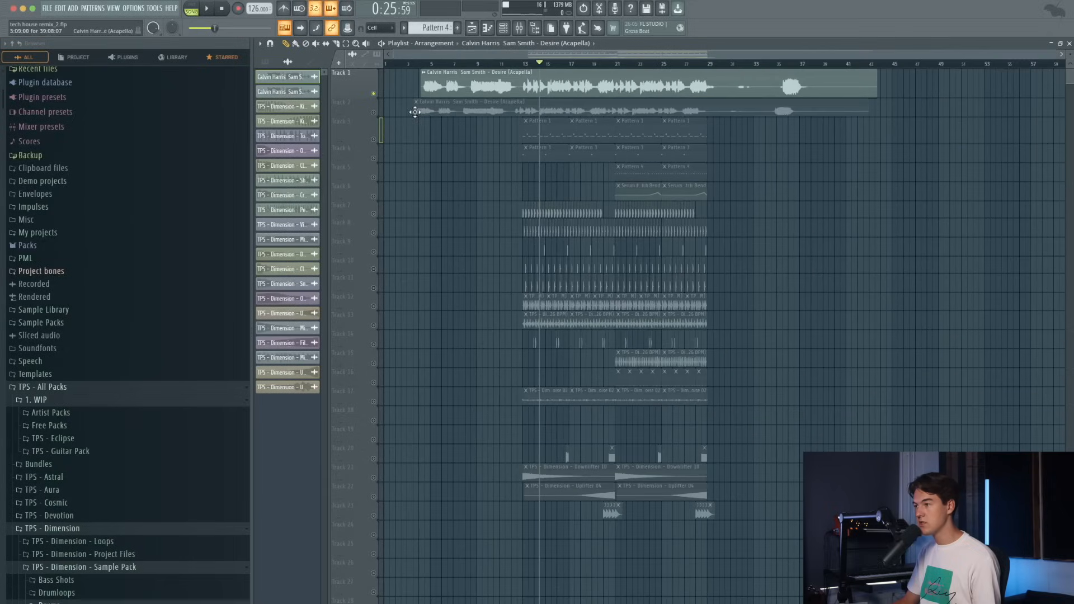
scroll(436, 112, "up", 4)
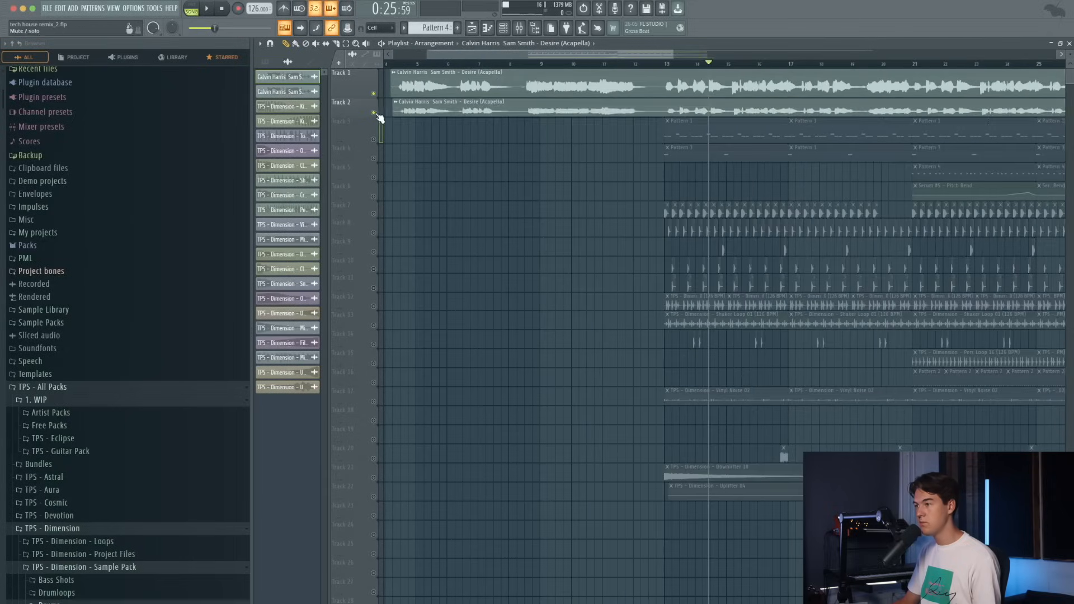
scroll(426, 111, "up", 4)
scroll(579, 114, "down", 5)
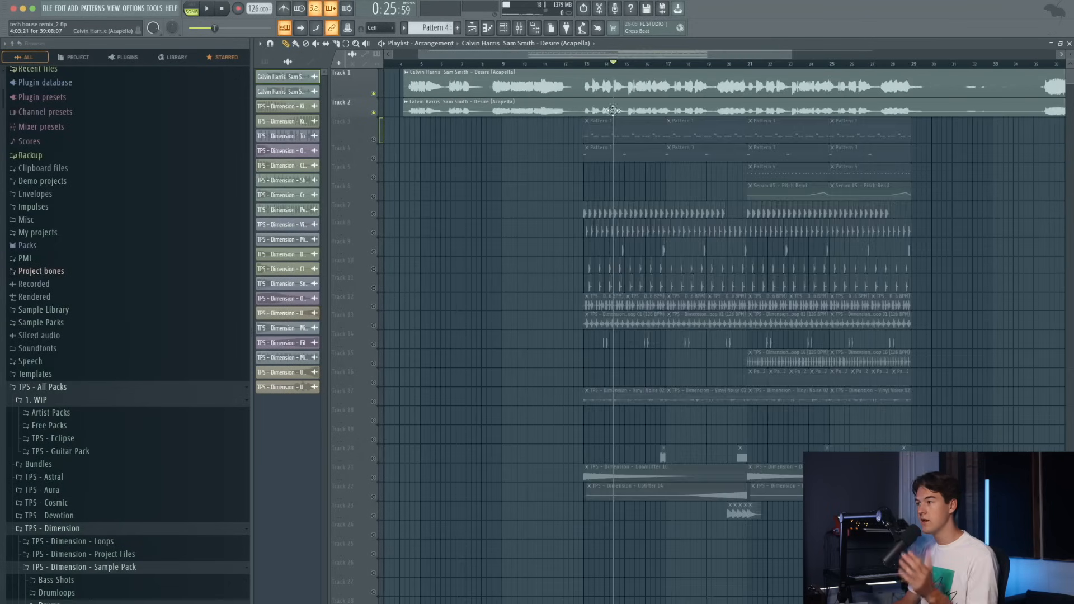
scroll(627, 106, "up", 1)
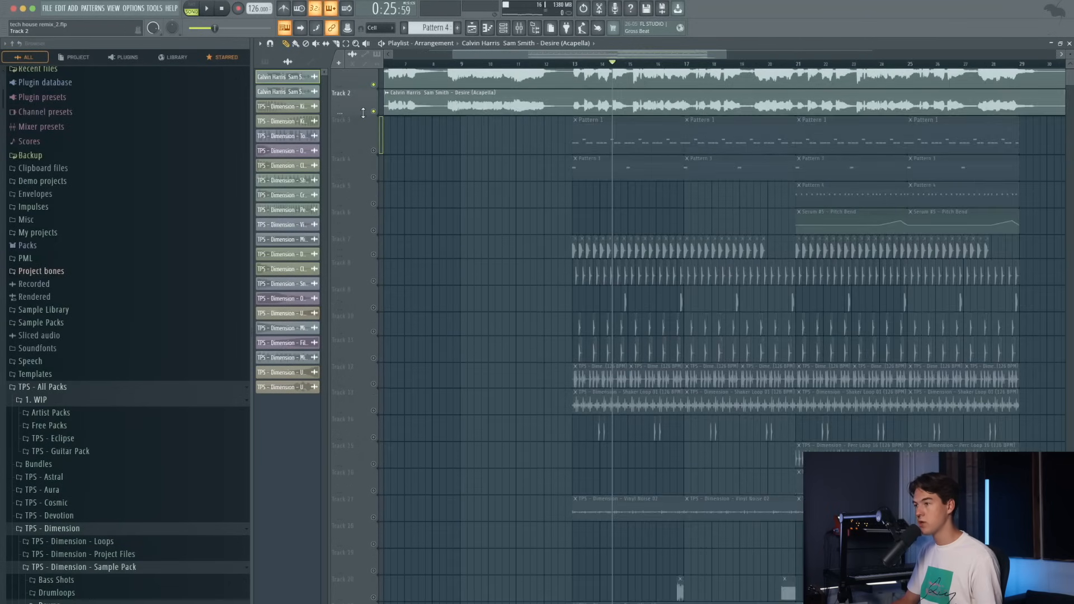
left_click_drag(363, 112, 364, 135)
scroll(584, 109, "up", 3)
scroll(581, 106, "up", 1)
scroll(578, 106, "down", 3)
scroll(621, 113, "up", 3)
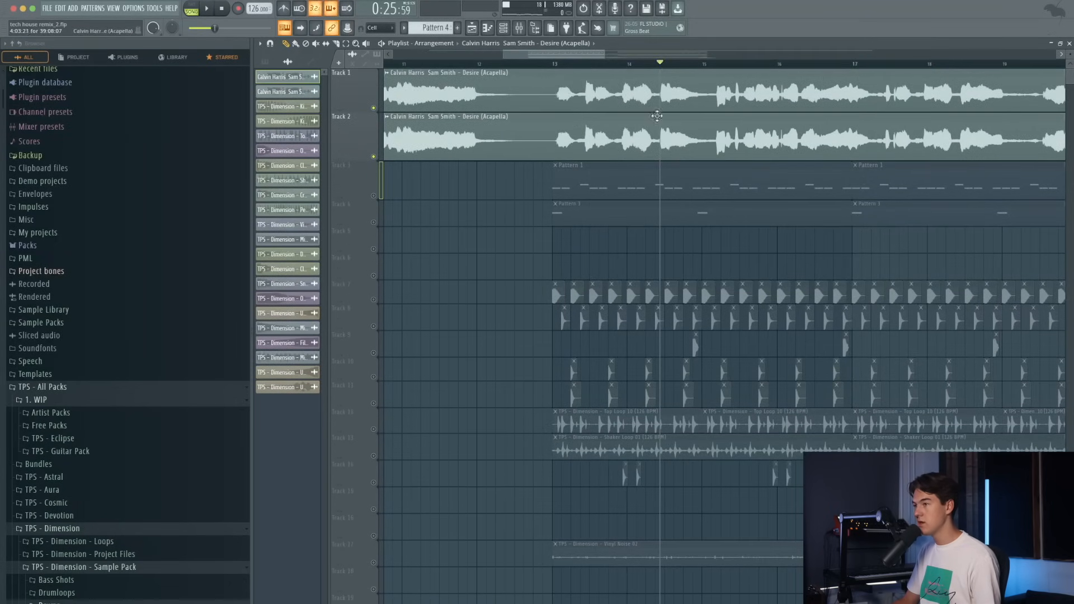
- Slice the acapella clips on Tracks 1 and 2 at 14:08 and 15:04
scroll(636, 120, "up", 4)
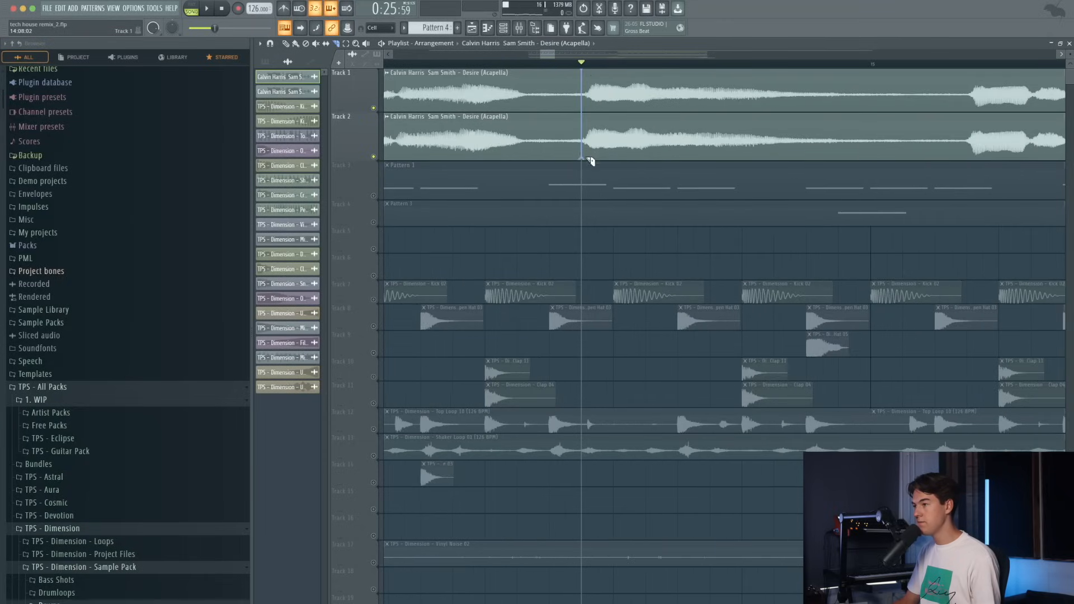
scroll(643, 111, "up", 2)
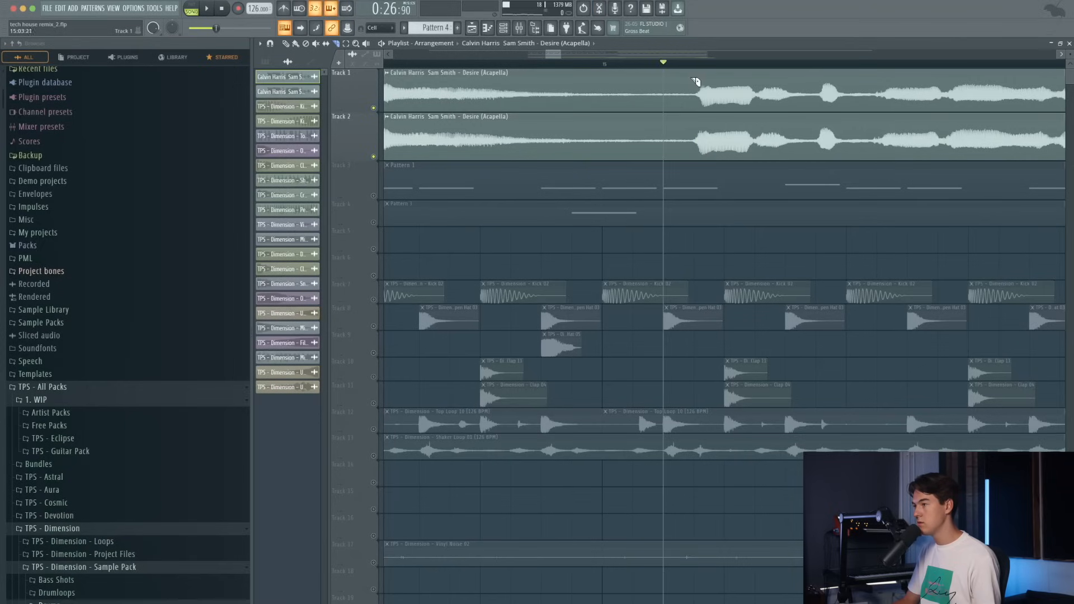
scroll(687, 154, "up", 2)
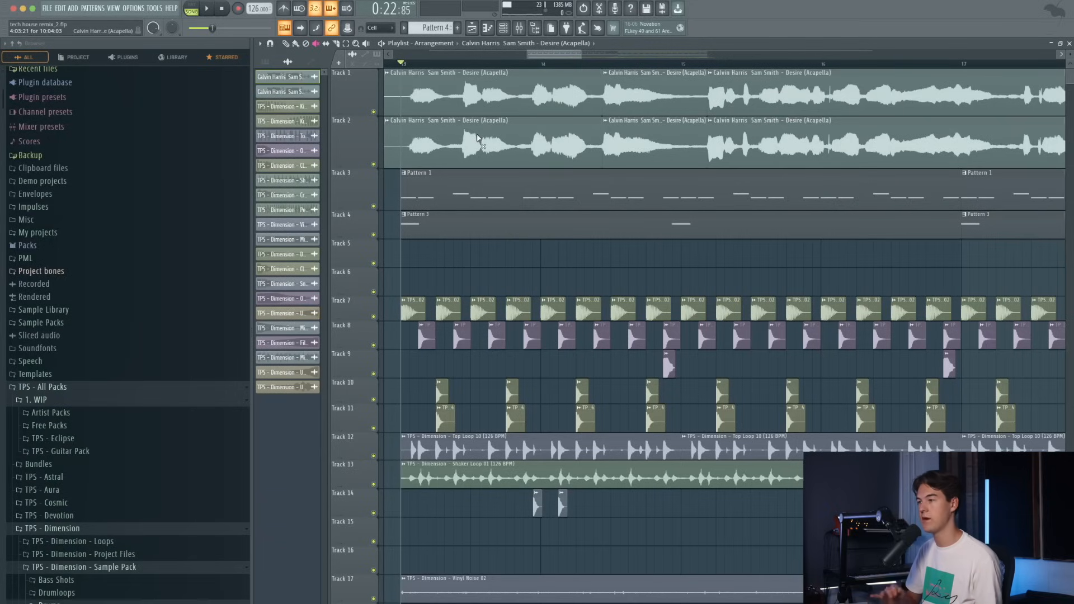
- Mute the first acapella slice on Track 2 and the short bar 14 slice on Track 1
scroll(464, 141, "down", 2)
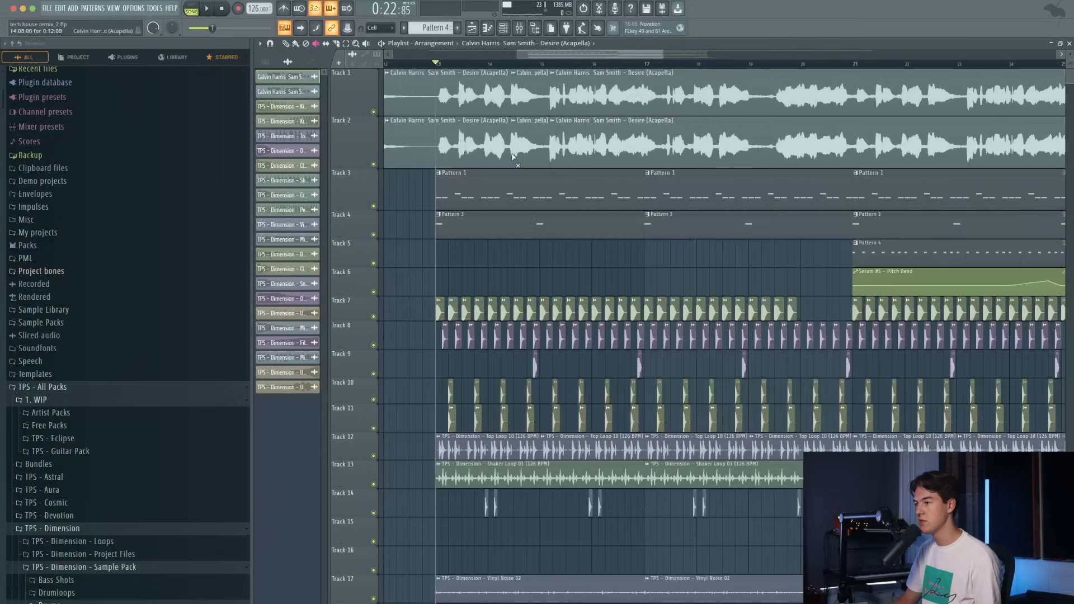
left_click(477, 140)
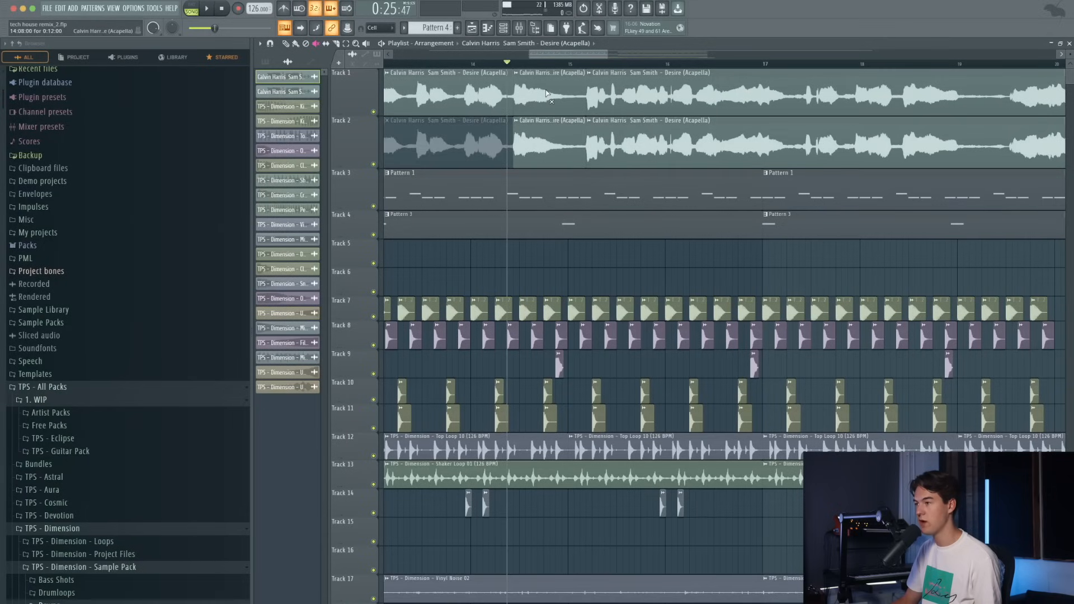
scroll(561, 147, "down", 2)
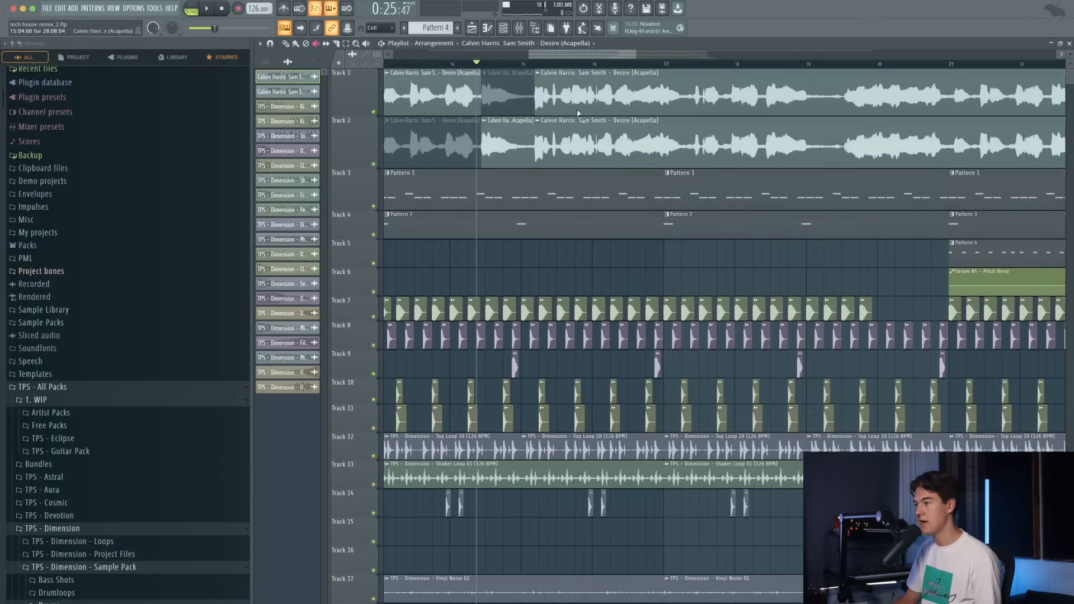
- Solo Track 2, play to bar 18 and slice both acapella clips just before the phrase at about 18:08
right_click(374, 165)
key("space")
scroll(758, 168, "up", 2)
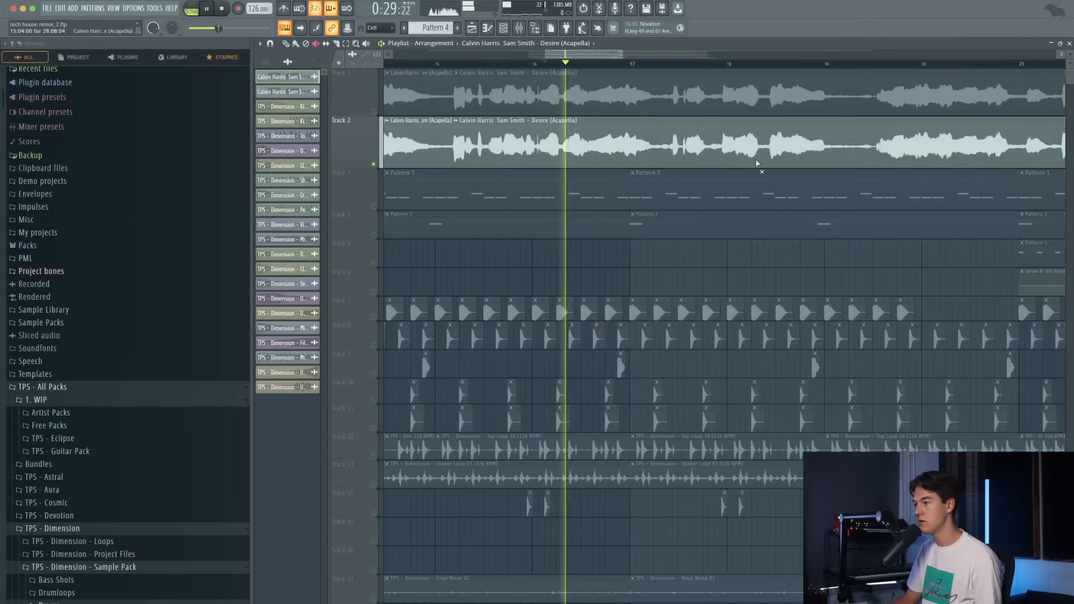
left_click(336, 45)
scroll(643, 123, "up", 2)
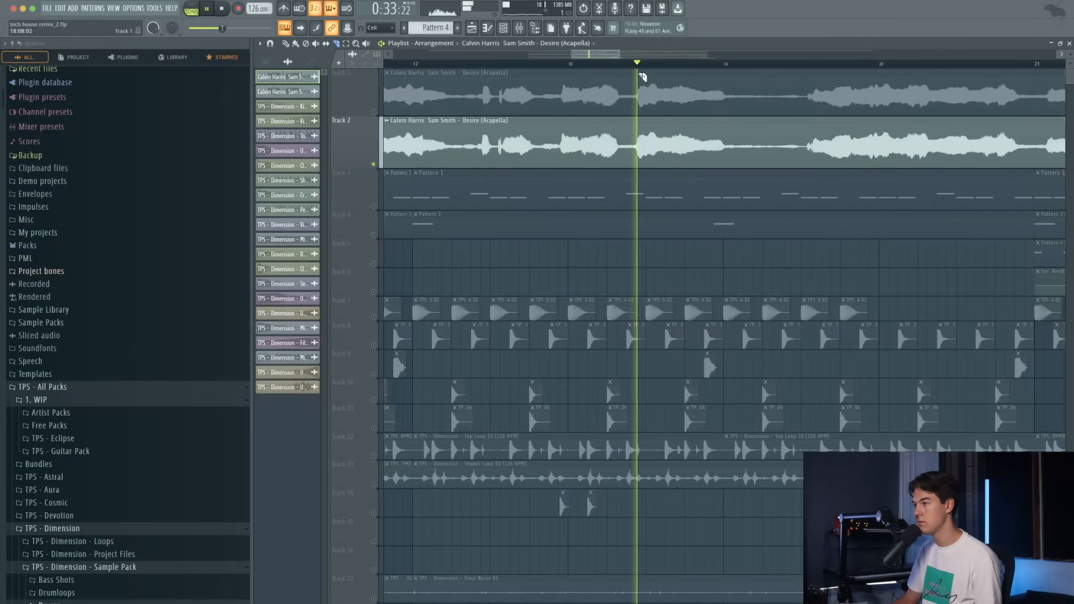
scroll(642, 140, "up", 3)
scroll(646, 151, "up", 3)
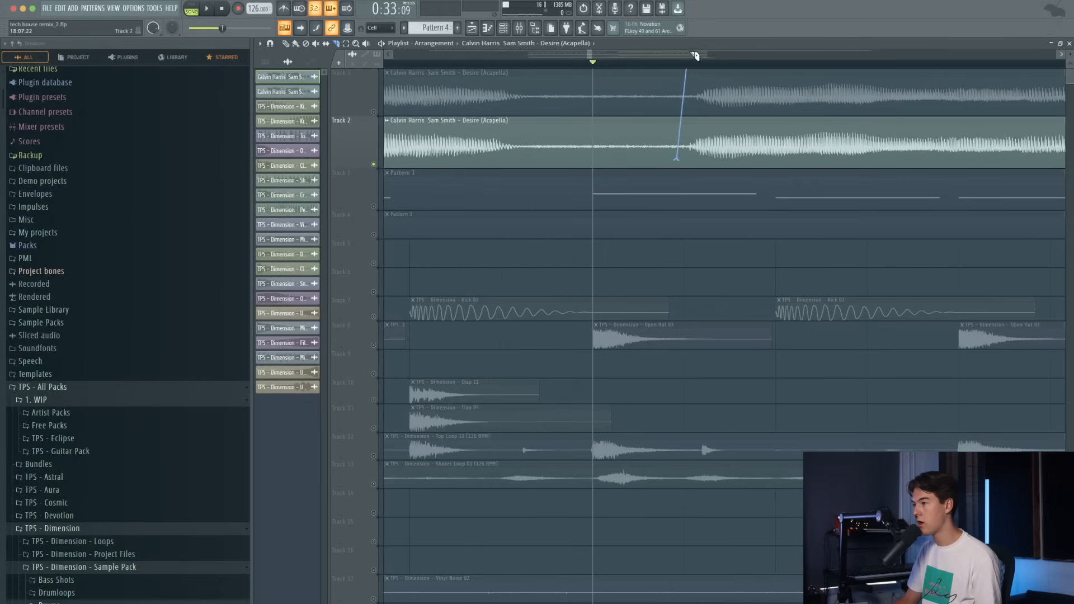
left_click_drag(685, 160, 676, 159)
scroll(648, 151, "down", 5)
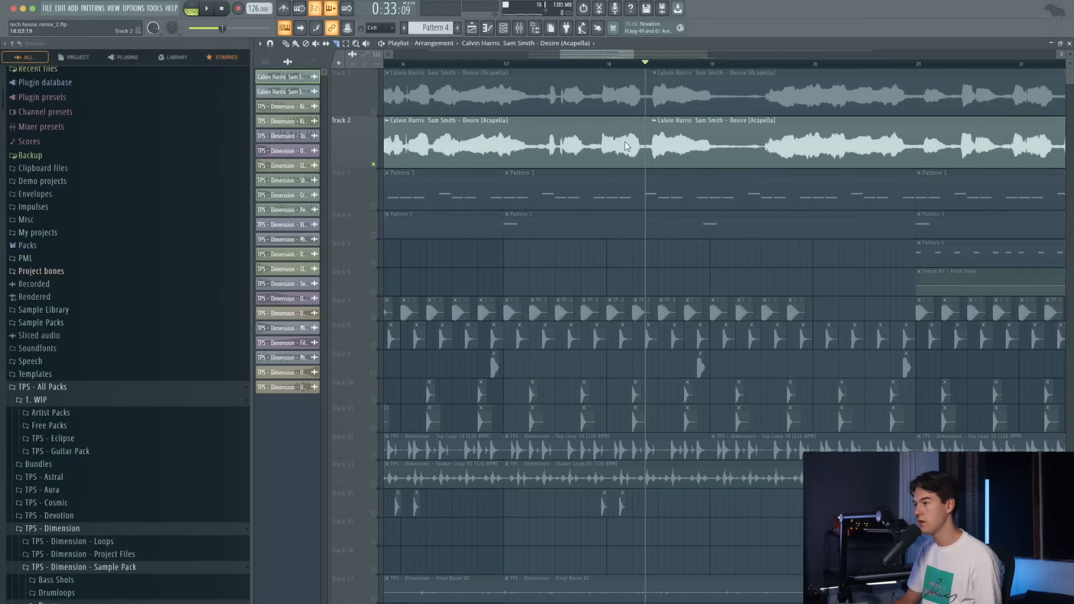
- Unsolo Track 2 and slice both acapella clips at the end of the phrase in bar 19
left_click(373, 112)
scroll(784, 492, "up", 5)
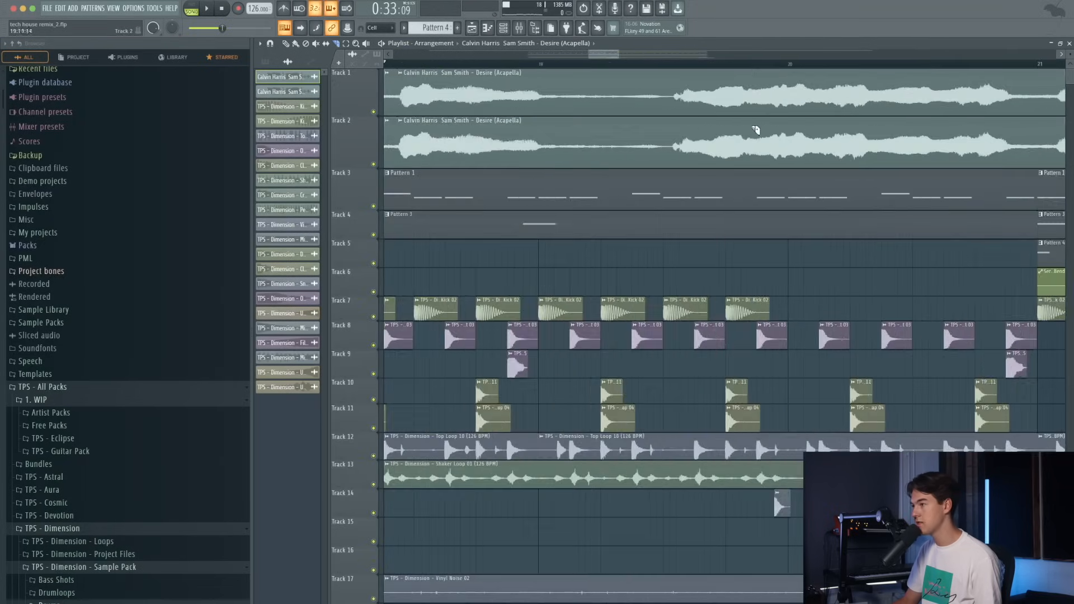
scroll(681, 168, "down", 10)
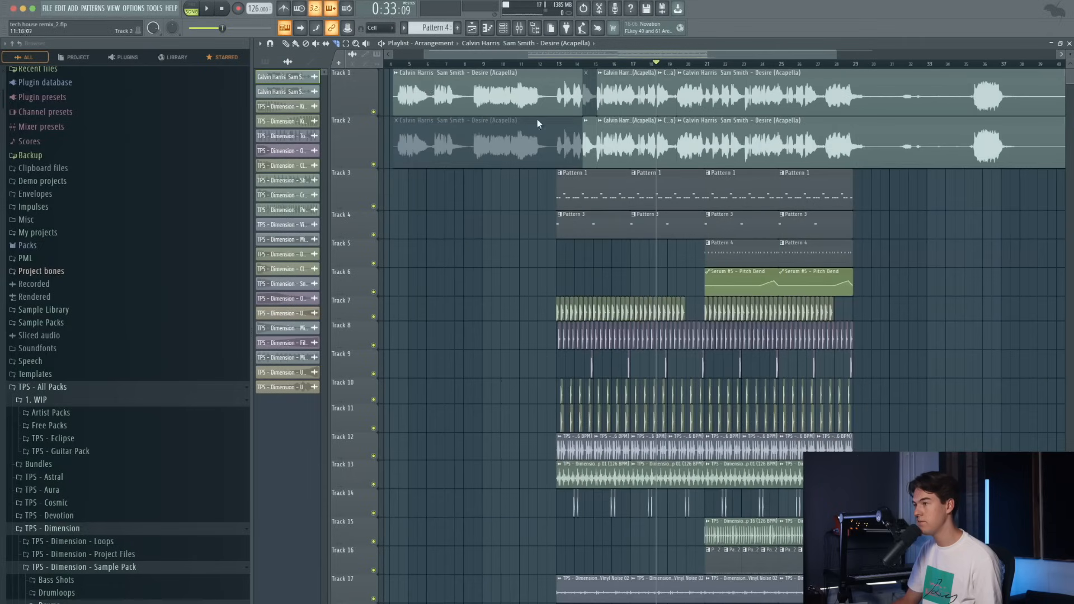
scroll(504, 147, "up", 3)
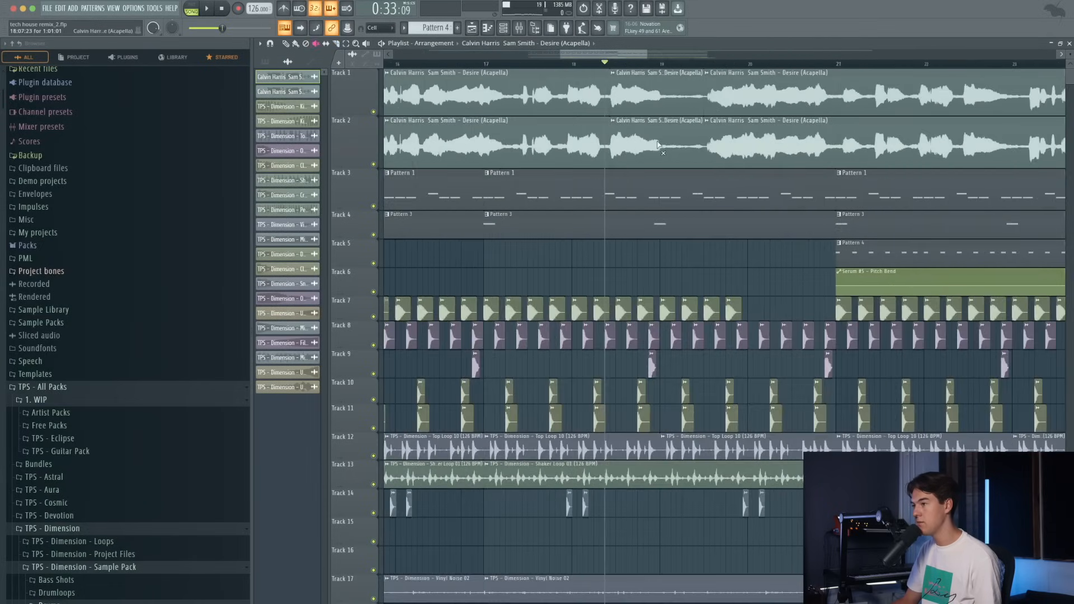
- Mute the long middle and last slices on Track 2 and the bar 18 slice on Track 1, and play from bar 13
left_click(519, 147)
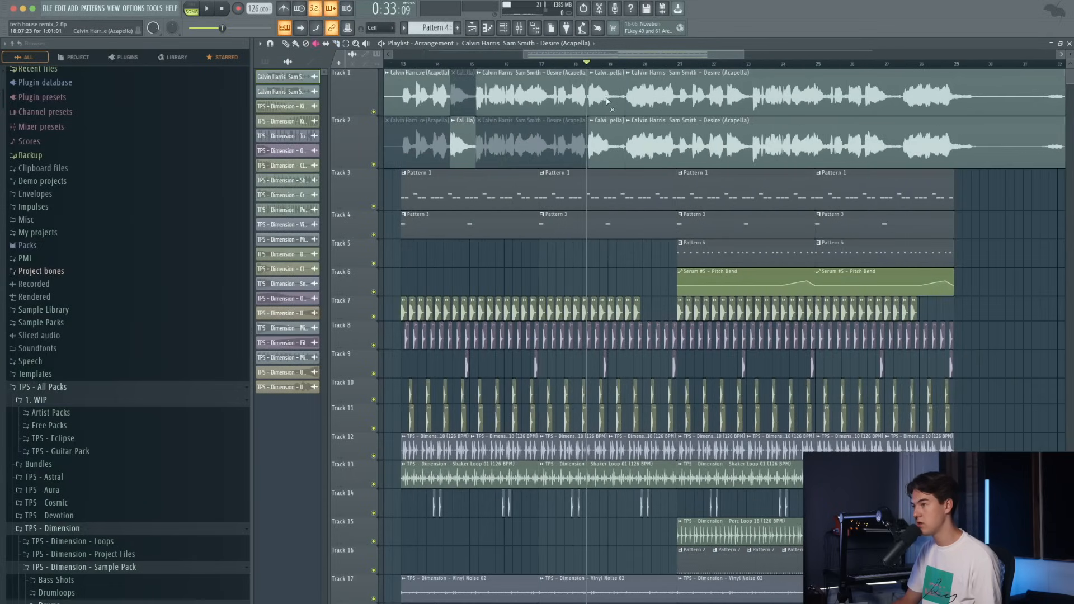
left_click(676, 145)
scroll(682, 151, "down", 3)
left_click(479, 64)
key("space")
scroll(506, 66, "up", 5)
left_click(428, 64)
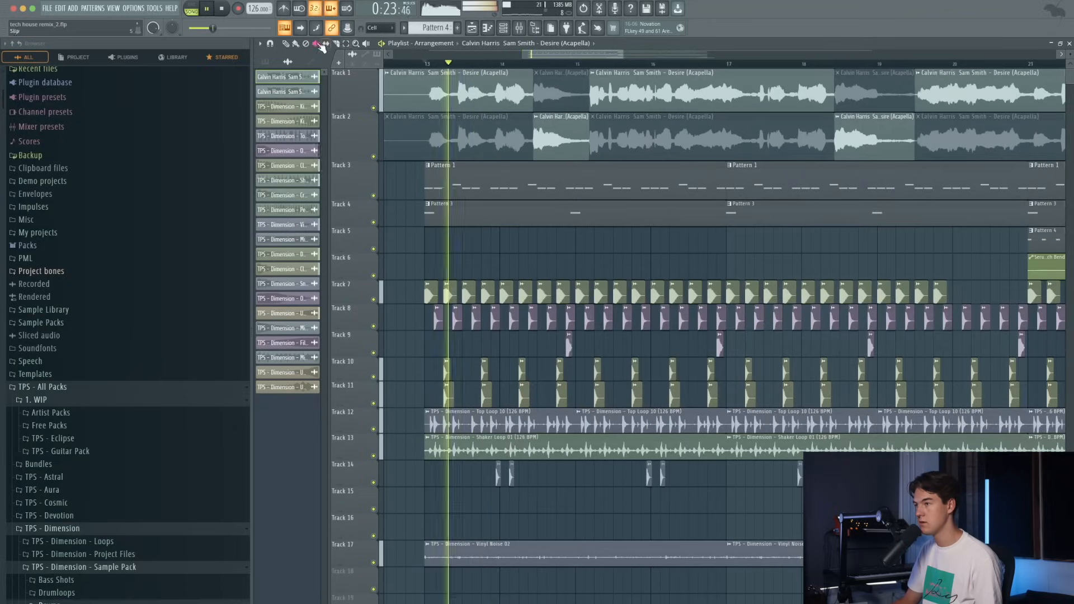
left_click(288, 44)
key("space")
- Select all acapella slices on Tracks 1 and 2, nudge them about one step earlier and play them back
scroll(398, 68, "up", 5)
left_click(533, 101)
scroll(535, 101, "down", 8)
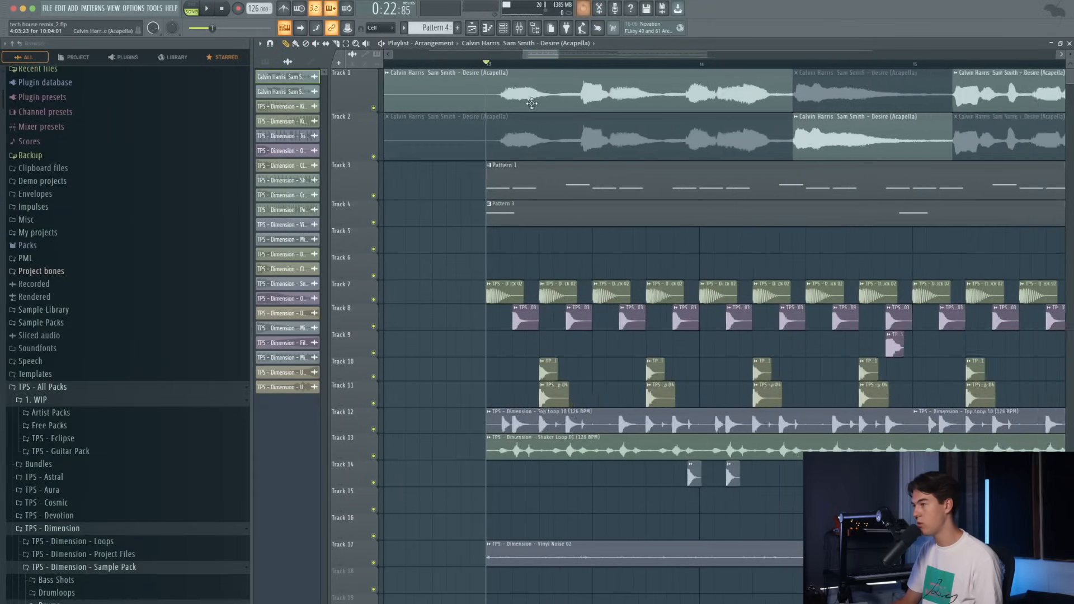
scroll(763, 136, "down", 5)
left_click_drag(679, 137, 401, 89)
scroll(498, 128, "up", 10)
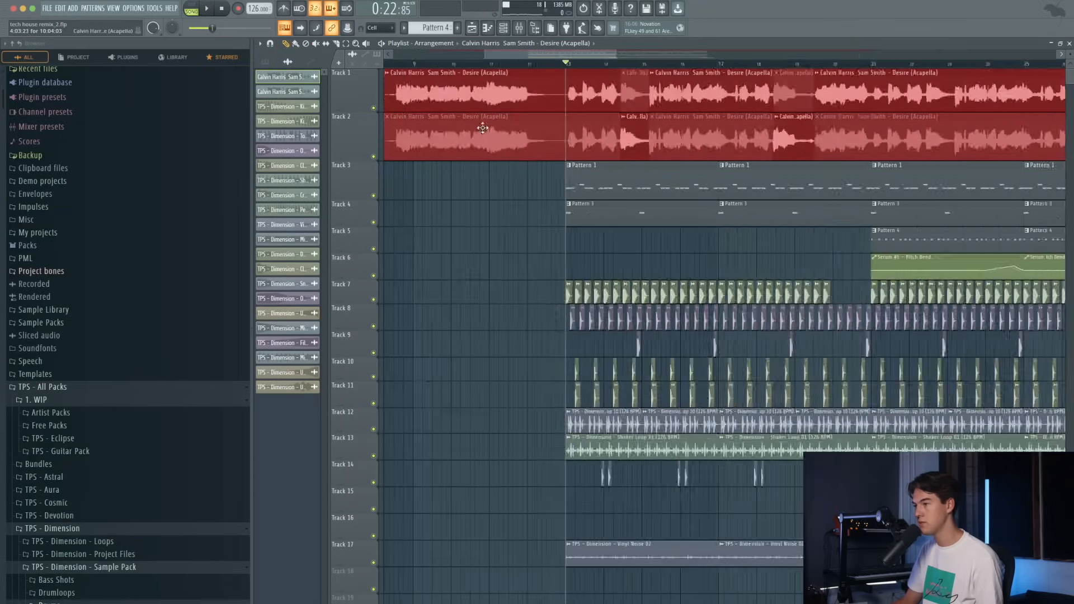
scroll(565, 156, "down", 5)
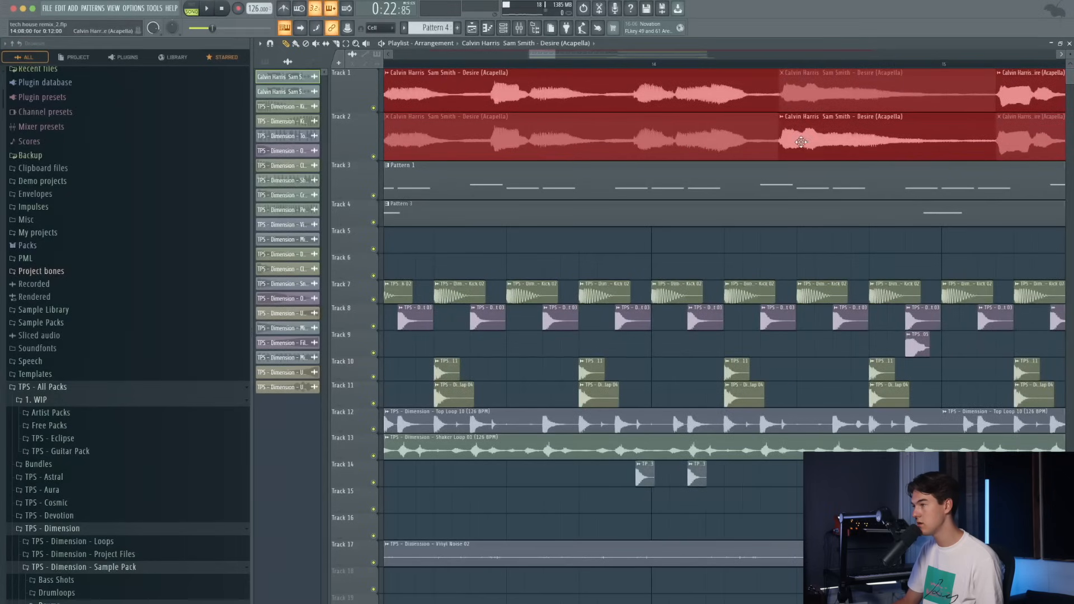
key("space")
scroll(524, 156, "up", 2)
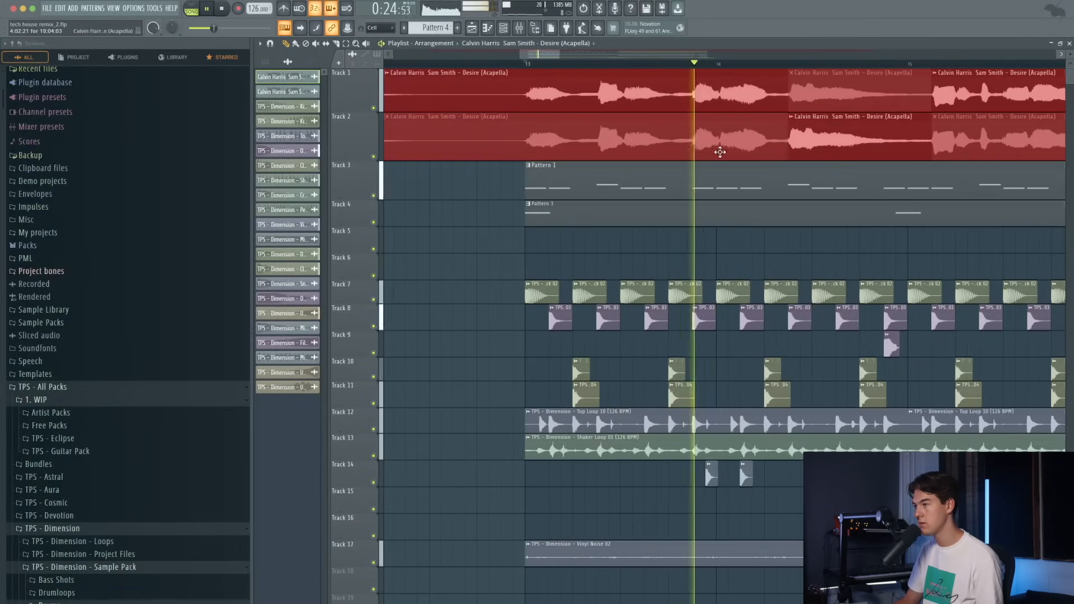
scroll(679, 143, "down", 6)
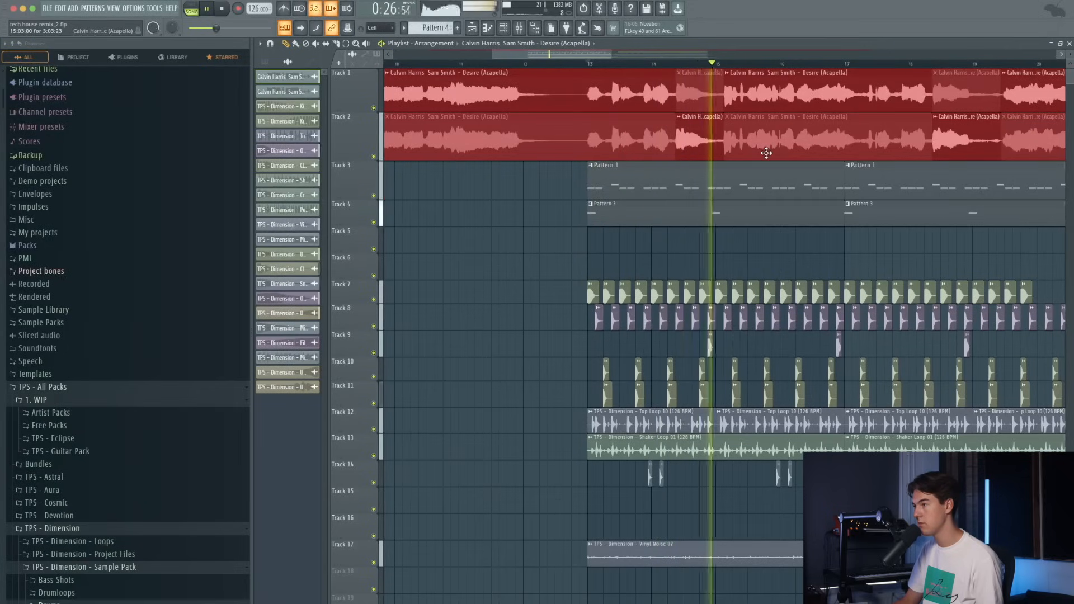
scroll(670, 409, "down", 2)
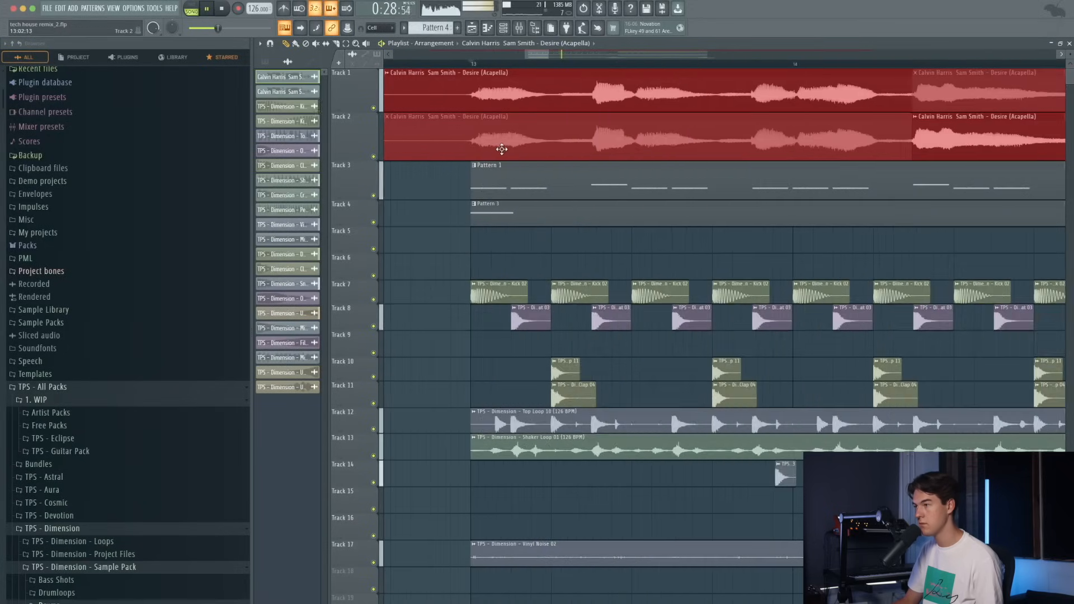
key("space")
- Make the two unmuted acapella slices on Track 2 unique audio clips
right_click(472, 109)
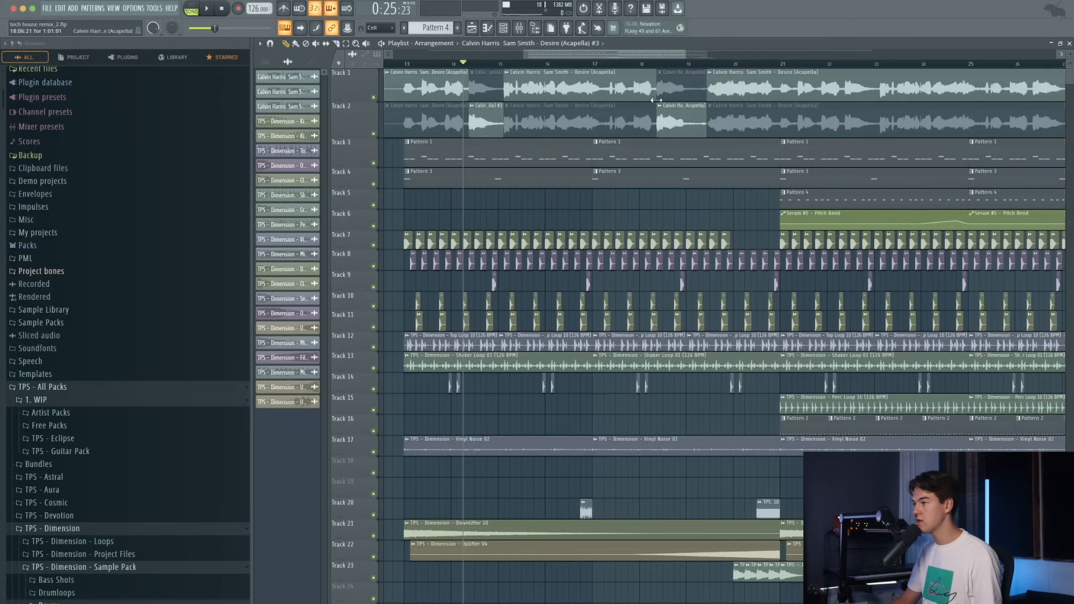
left_click(660, 106)
left_click(683, 177)
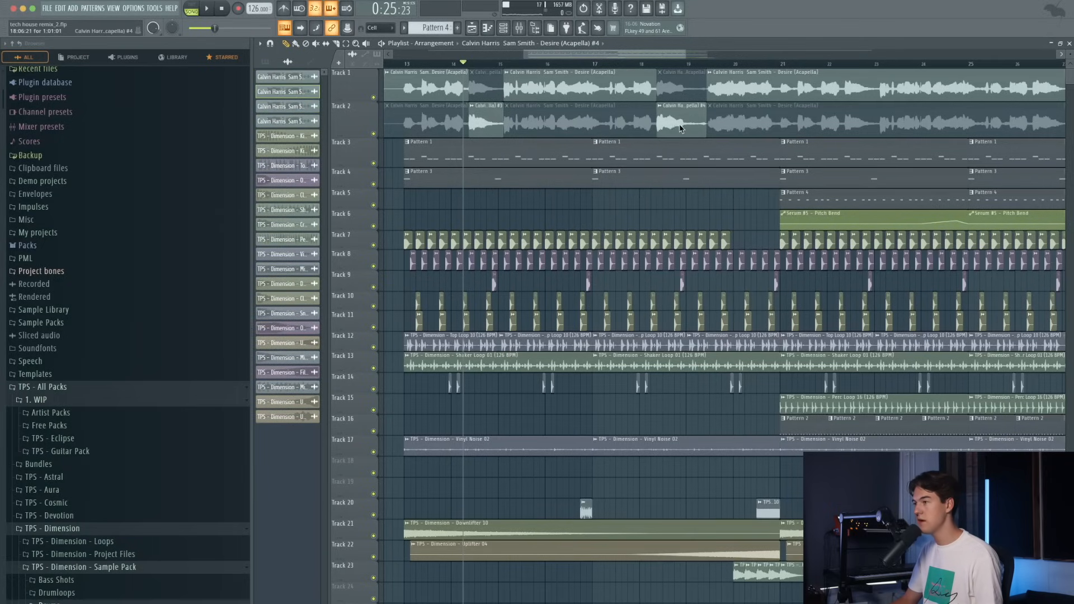
- Route the new unique acapella channels to an empty mixer insert and show that insert
left_click(518, 29)
left_click(504, 29)
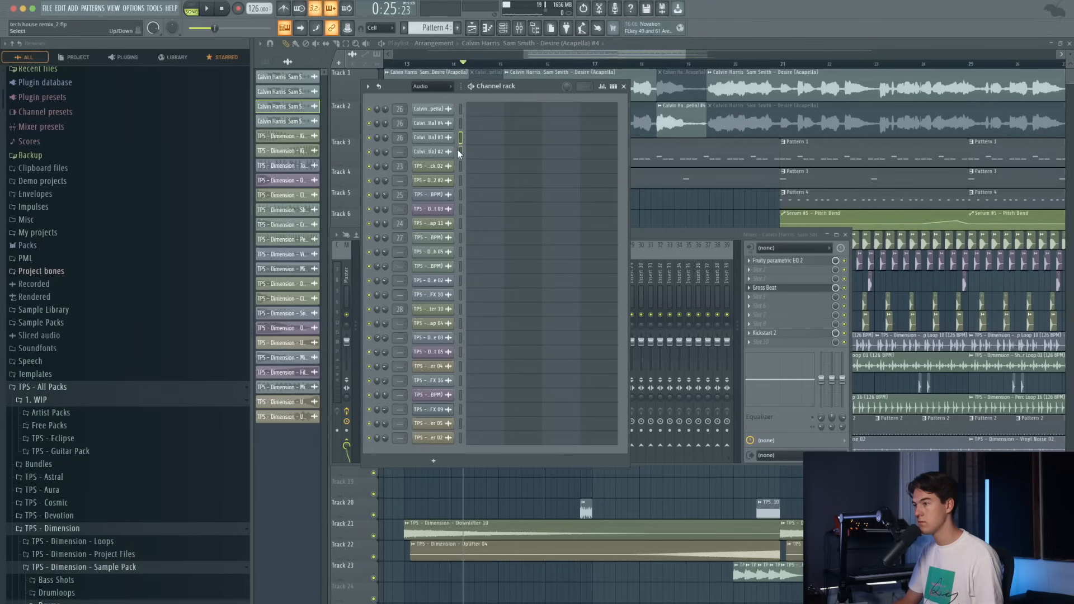
left_click(641, 288)
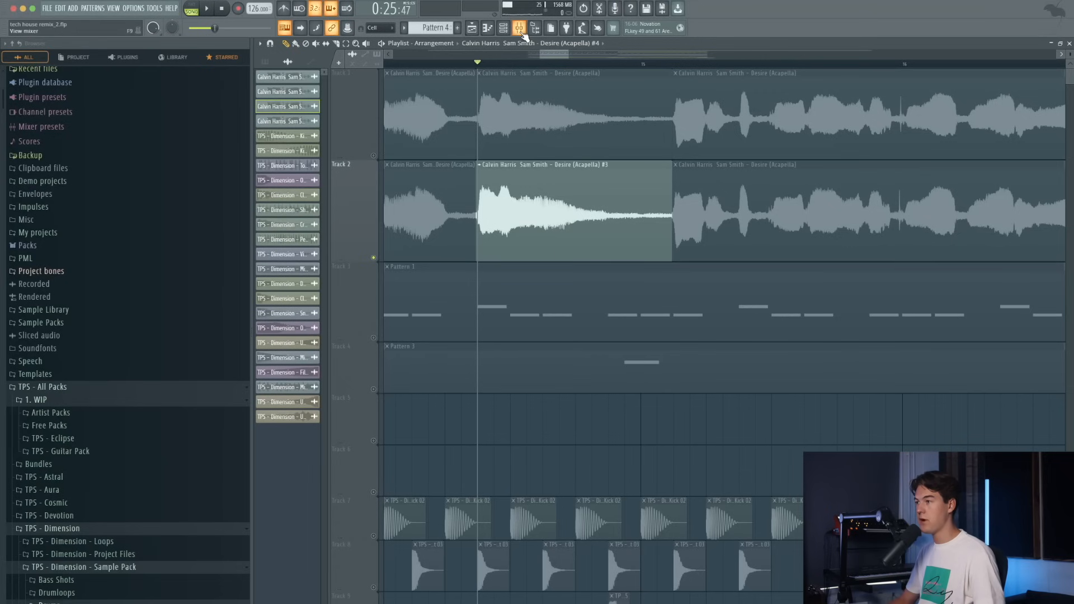
left_click(520, 29)
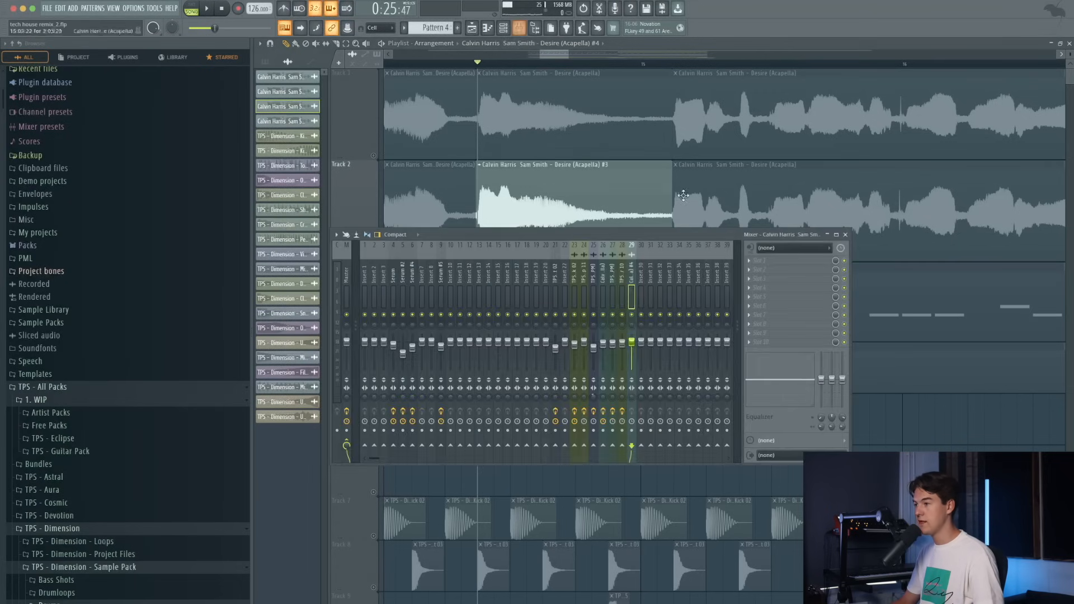
- Load Fruity Reeverb 2 into the second effect slot of the Track 2 vocal slices' insert and open its settings
left_click(771, 271)
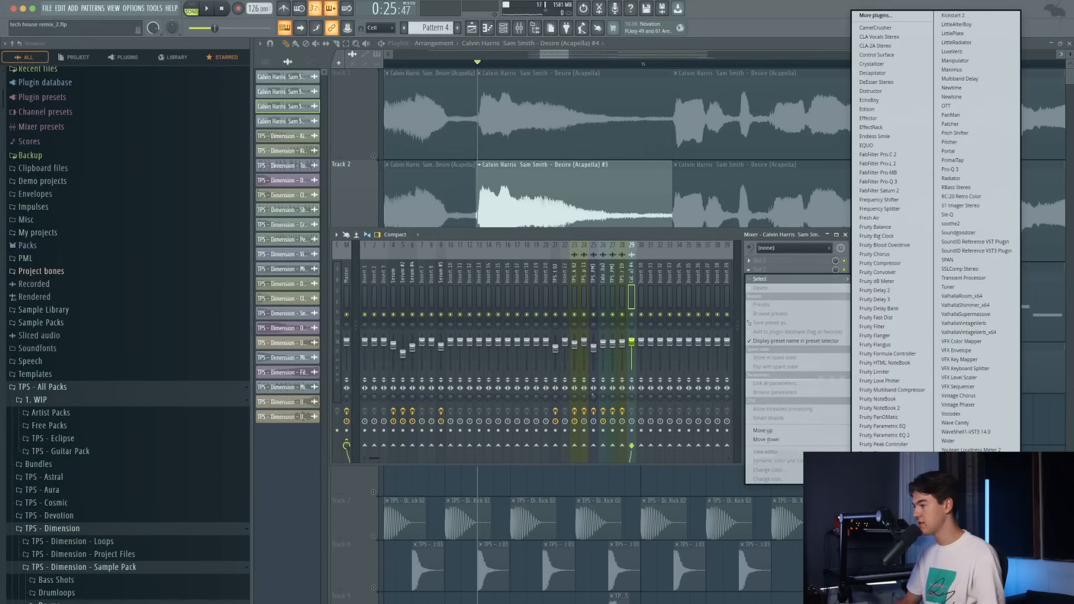
left_click(882, 480)
left_click(426, 178)
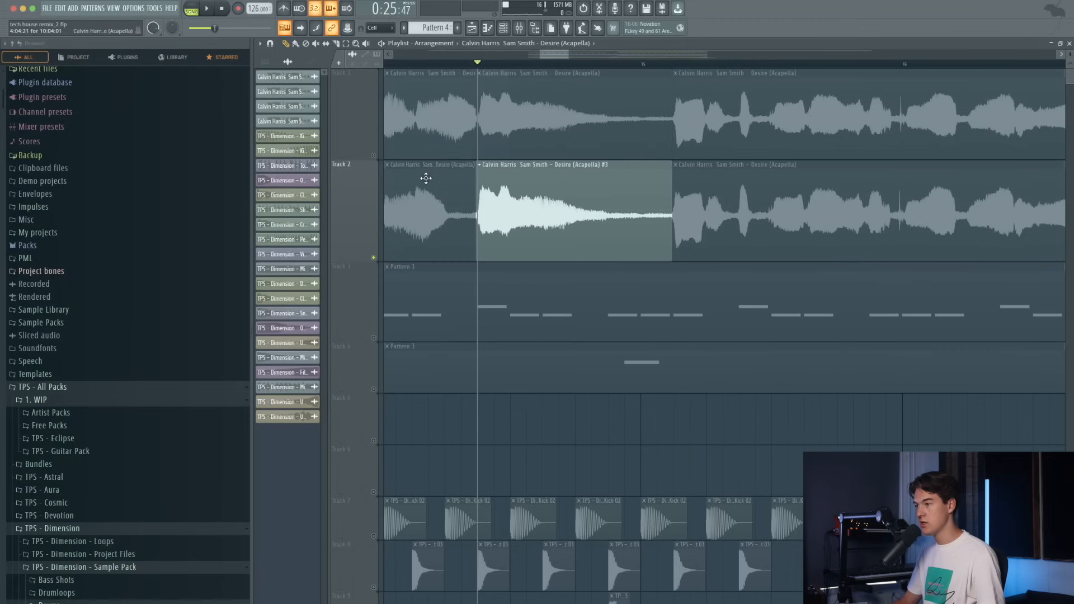
key("ctrl+z")
left_click(520, 29)
left_click(812, 277)
left_click(809, 268)
left_click(808, 268)
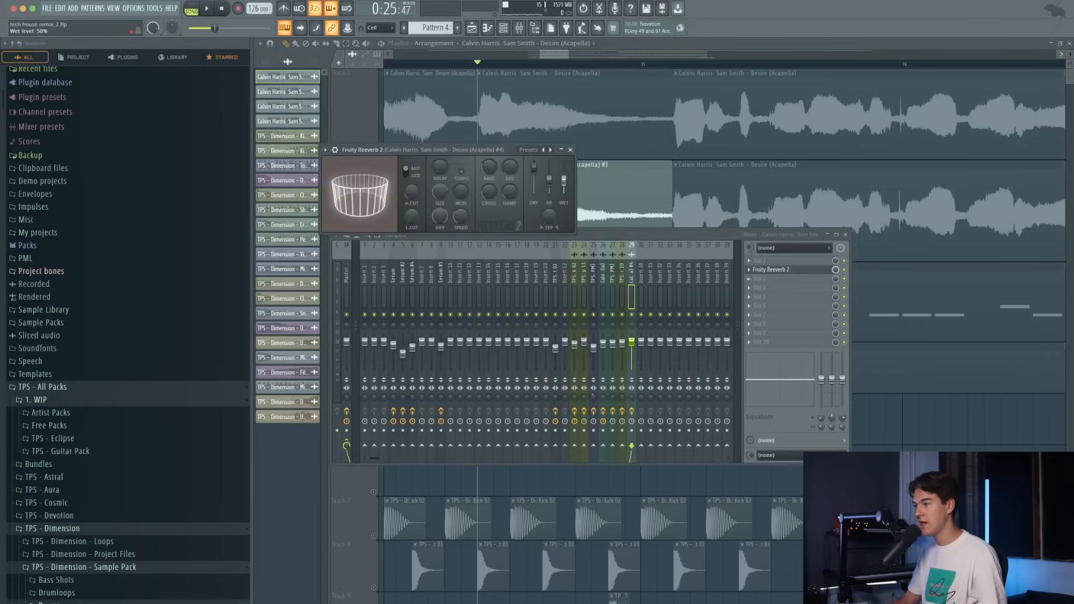
- Set Fruity Reeverb 2's room size to 92 while playing the Track 2 vocal slice, and close its settings
key("space")
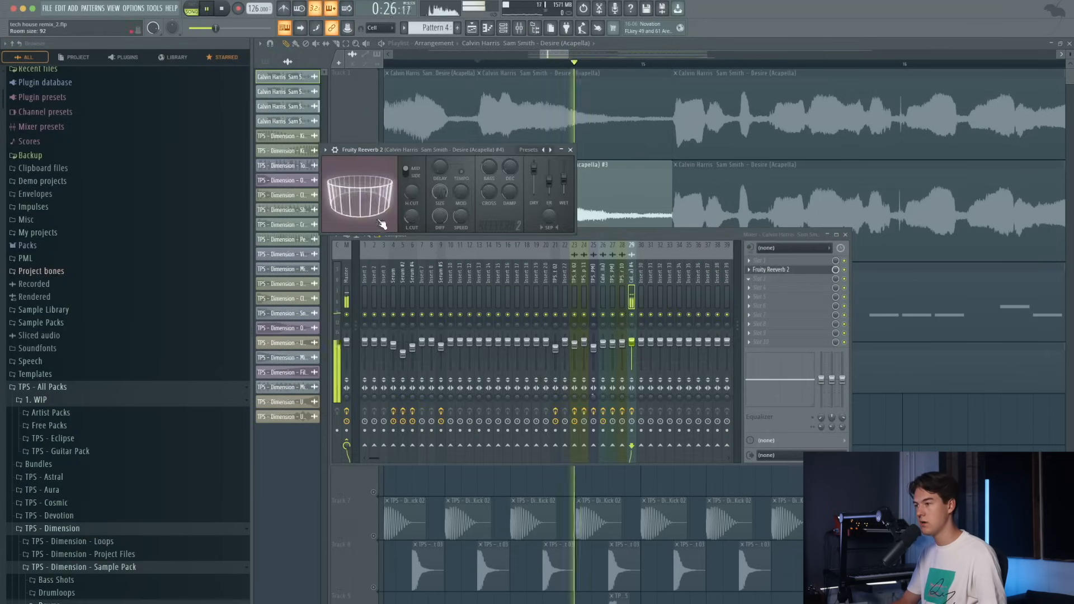
key("space")
left_click(570, 150)
key("space")
- Add Fruity Delay 3 in the first slot ahead of the reverb and set its output wet level to 37.8% during playback
scroll(765, 271, "down", 1)
left_click(761, 269)
mouse_move(761, 269)
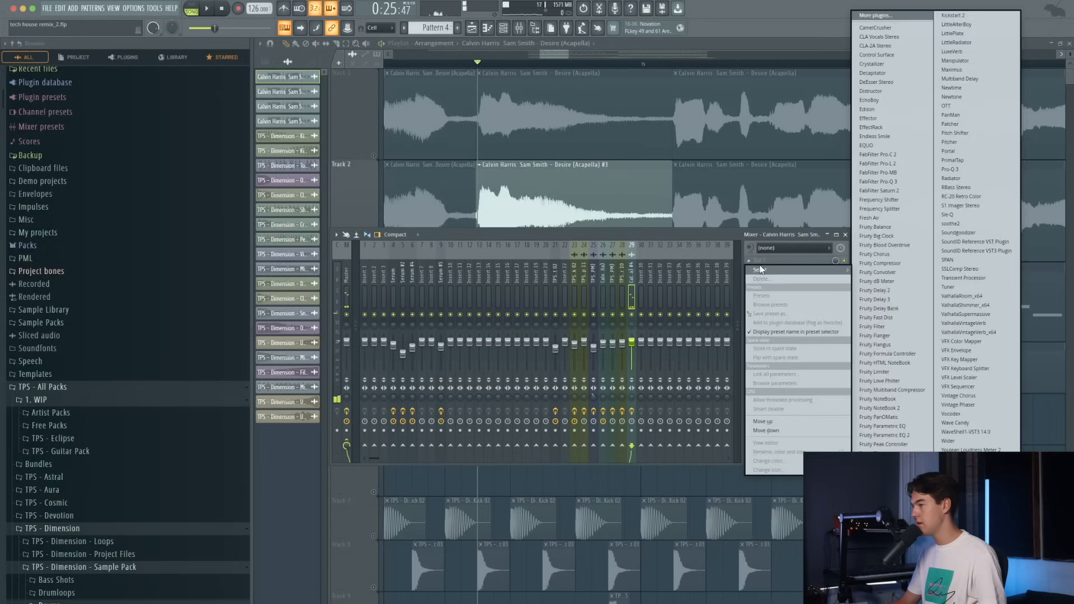
left_click(889, 299)
key("space")
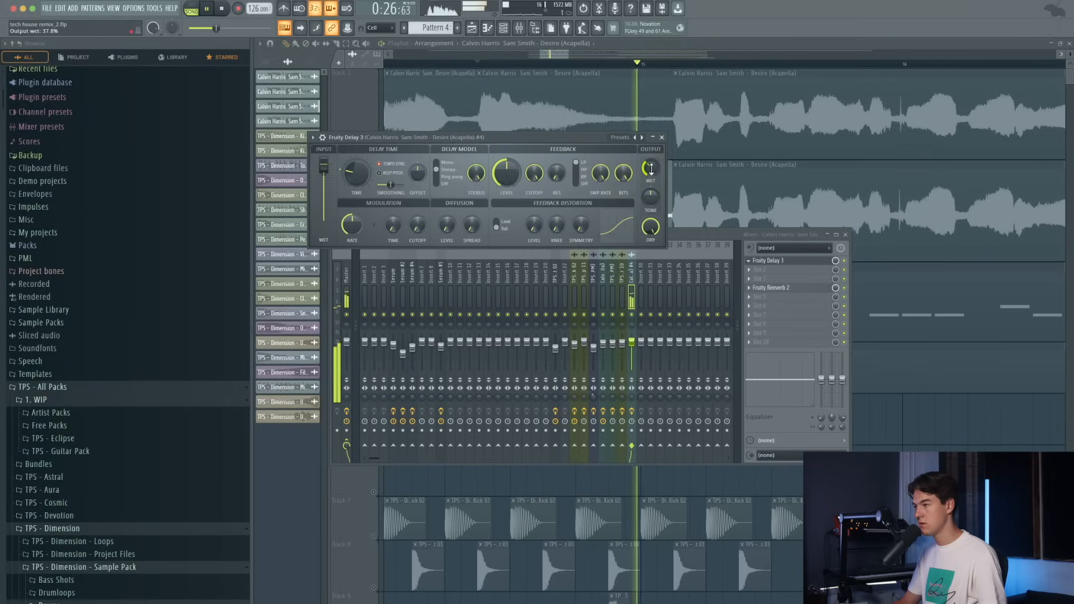
left_click(662, 138)
key("space")
- Load Gross Beat in the eighth slot, apply the 1/4 Bt Gate volume preset and play the gated vocal slice
left_click(779, 328)
mouse_move(779, 328)
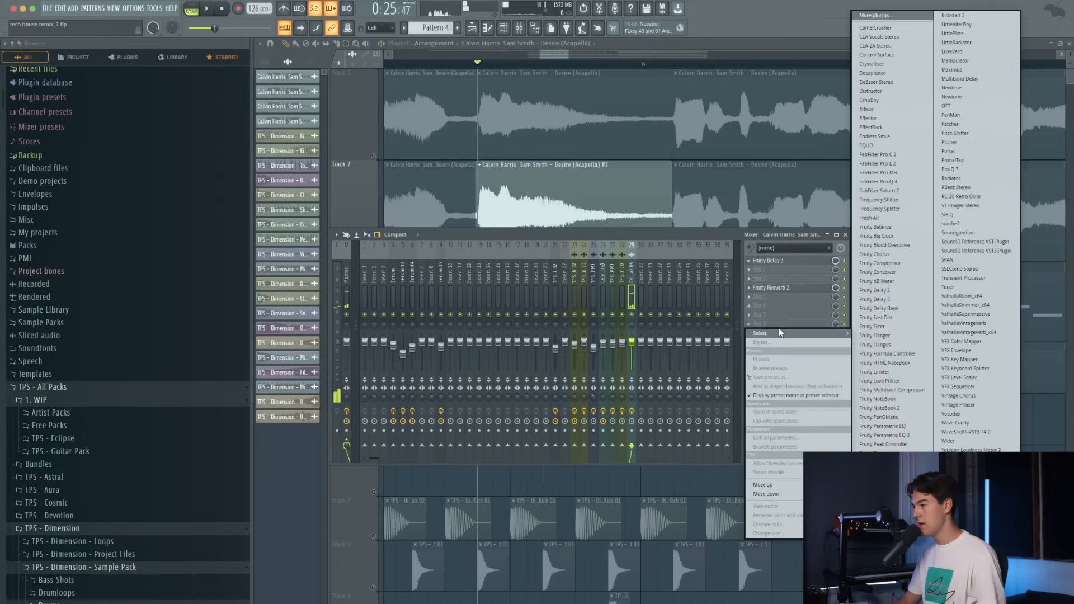
left_click(874, 583)
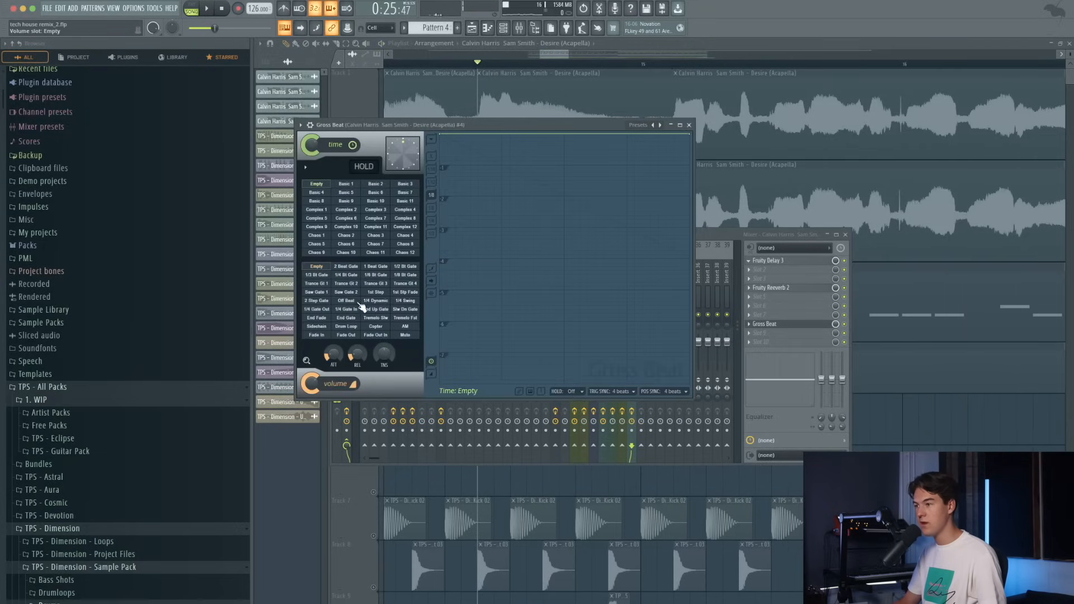
left_click(351, 276)
left_click_drag(458, 124, 506, 123)
key("space")
key("space")
key("space")
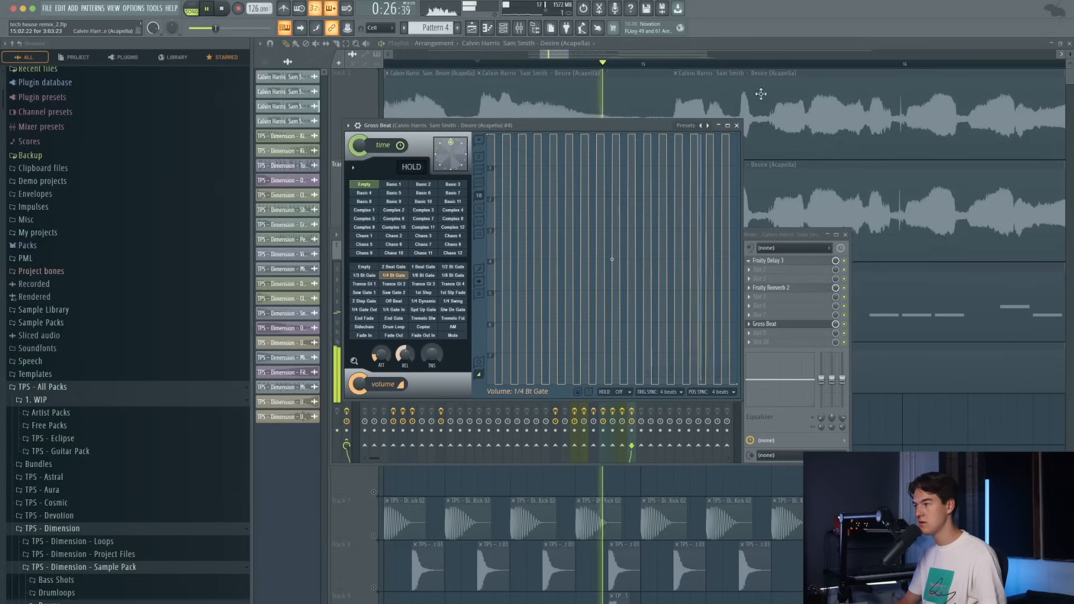
left_click(736, 125)
key("space")
- Take the vocal tracks out of solo and play the full arrangement from about bar 13 to hear the processed slices in context
right_click(373, 156)
right_click(373, 156)
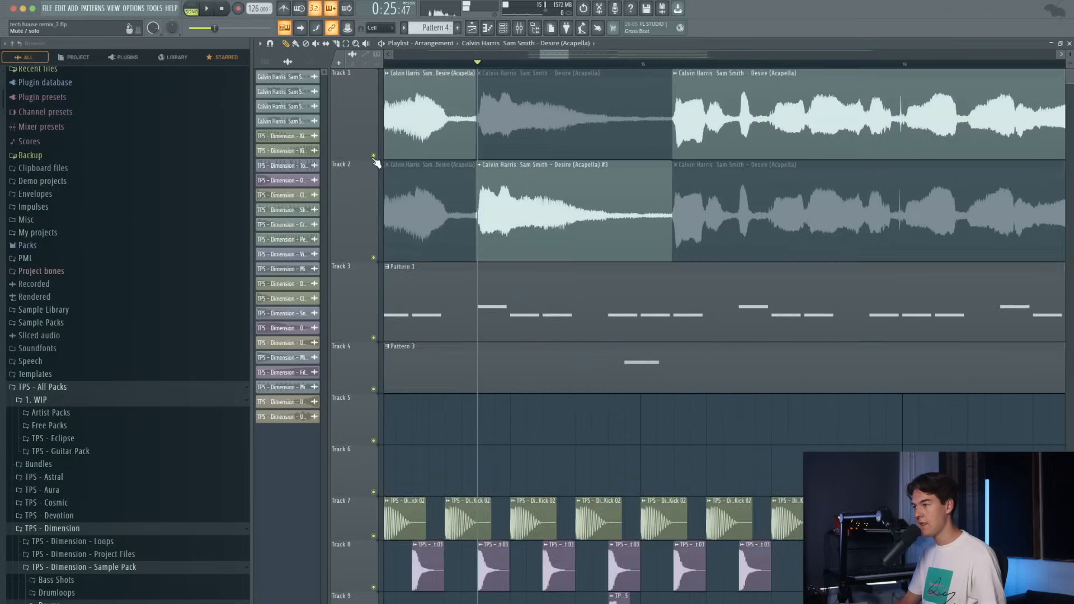
scroll(494, 140, "down", 10)
left_click(521, 64)
key("space")
scroll(527, 181, "down", 3)
scroll(527, 181, "up", 8)
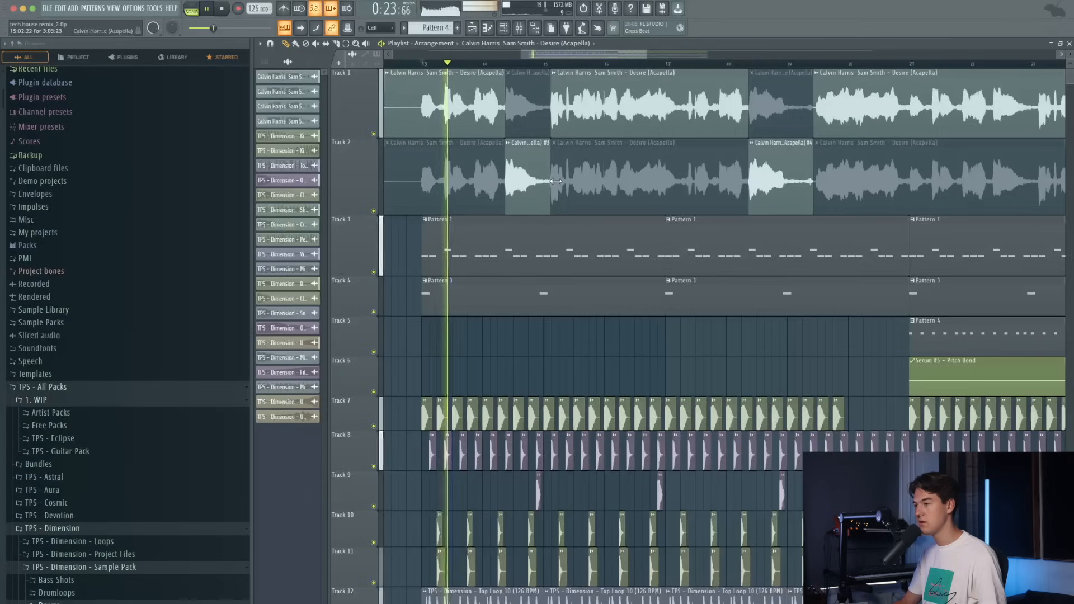
scroll(528, 181, "down", 5)
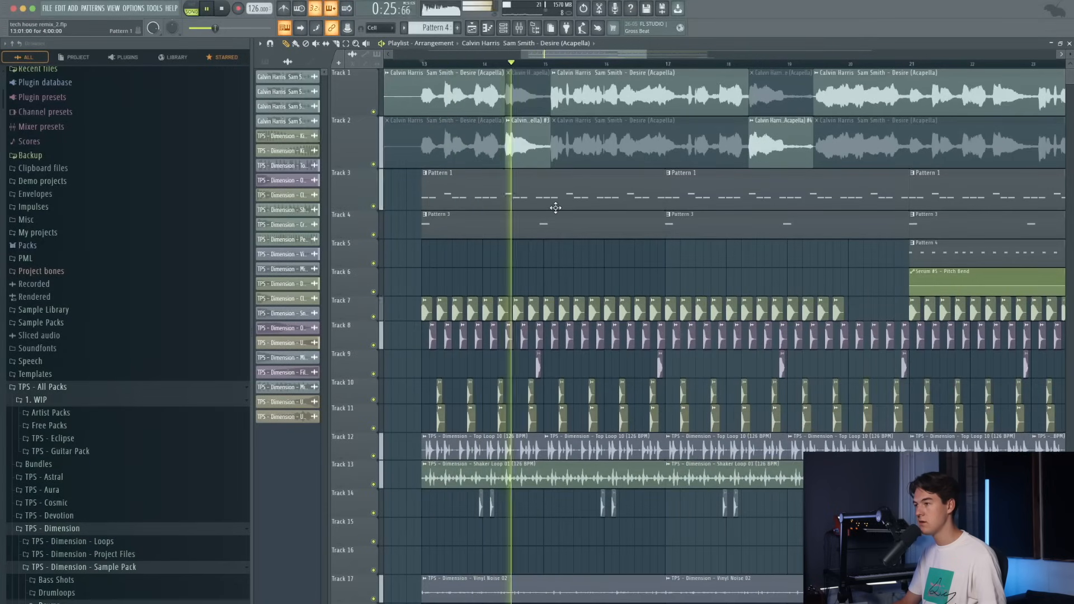
left_click(521, 29)
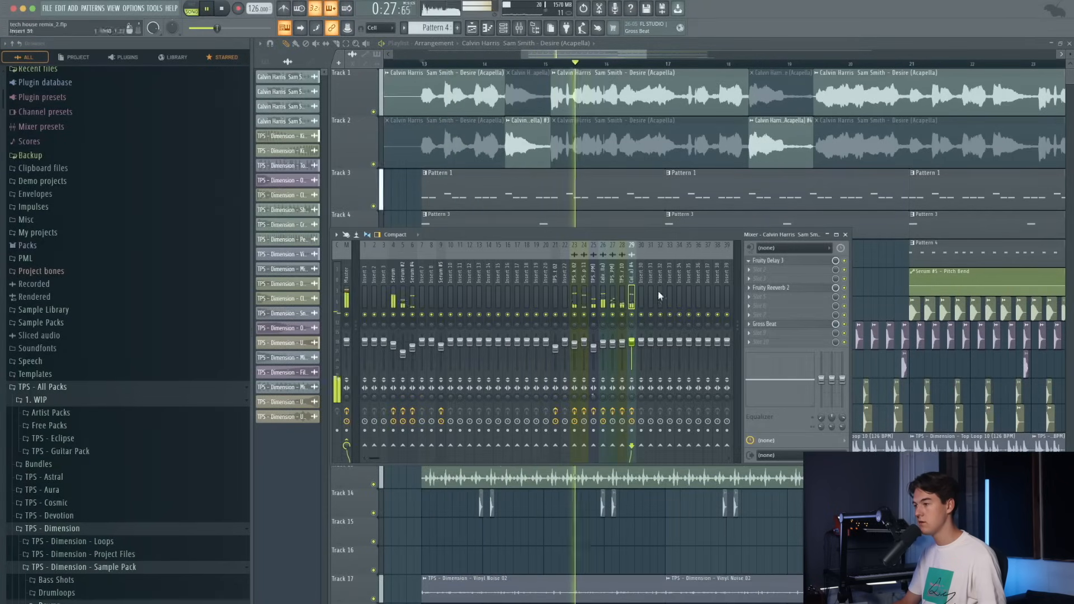
key("space")
- Set Gross Beat's volume mix to 73% while playing from the first processed vocal slice, and close its settings
left_click(506, 63)
left_click(520, 29)
left_click(804, 326)
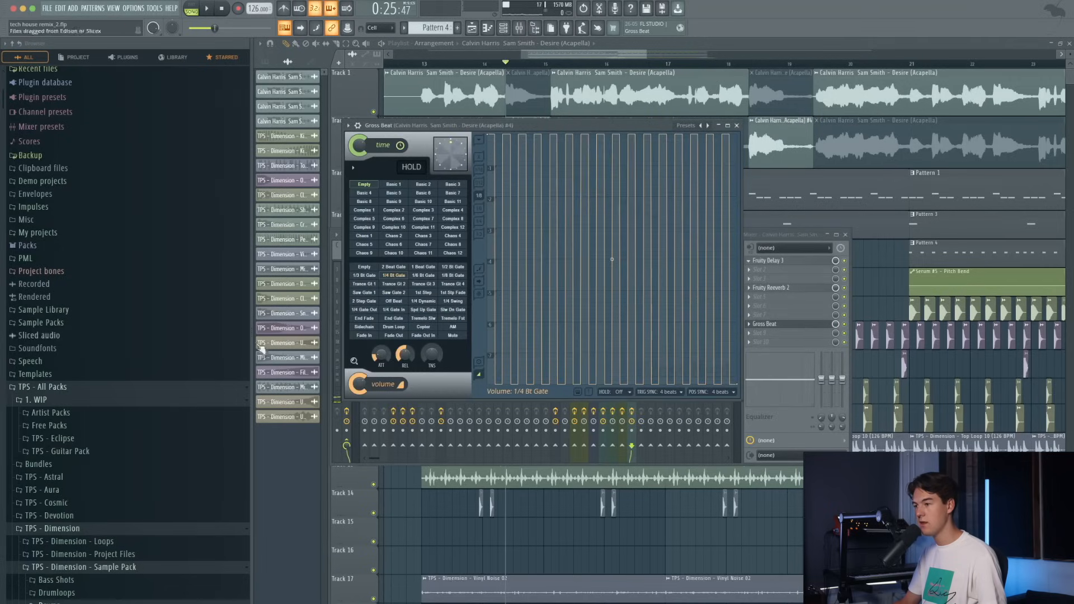
key("space")
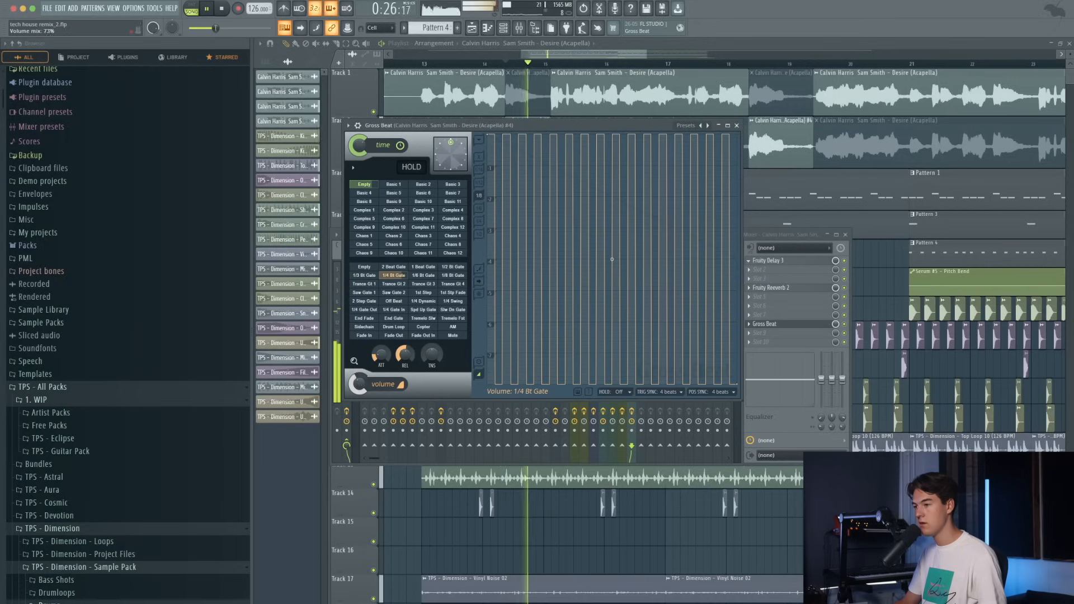
left_click(736, 128)
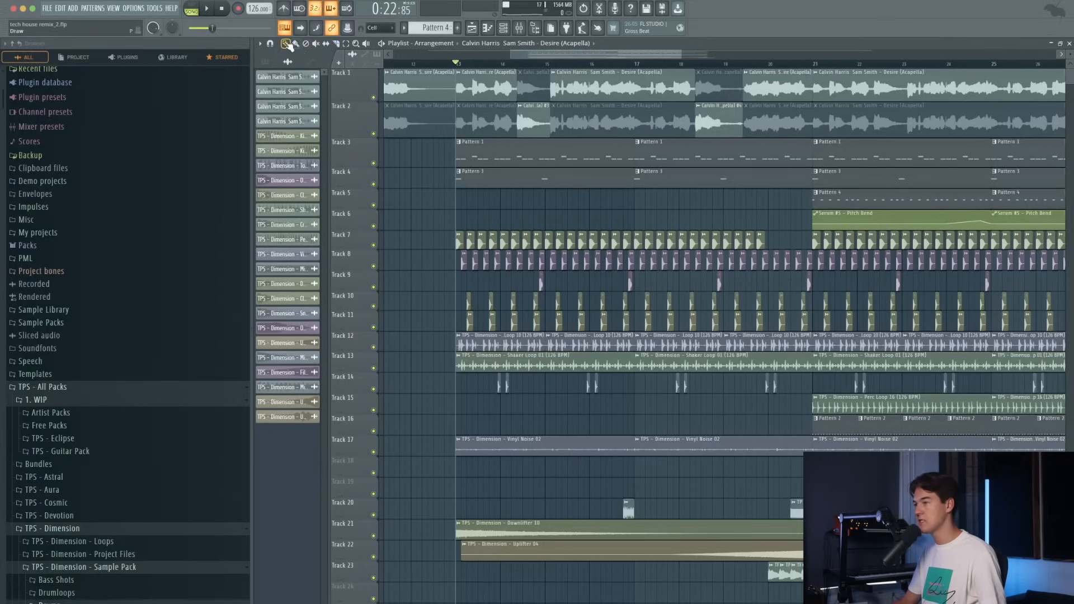
- Duplicate the acapella slices on Tracks 1 and 2 from bars 13–21 into bars 21–29 and clear the selection
scroll(392, 84, "down", 5)
scroll(468, 115, "up", 2)
right_click(652, 117)
right_click(636, 97)
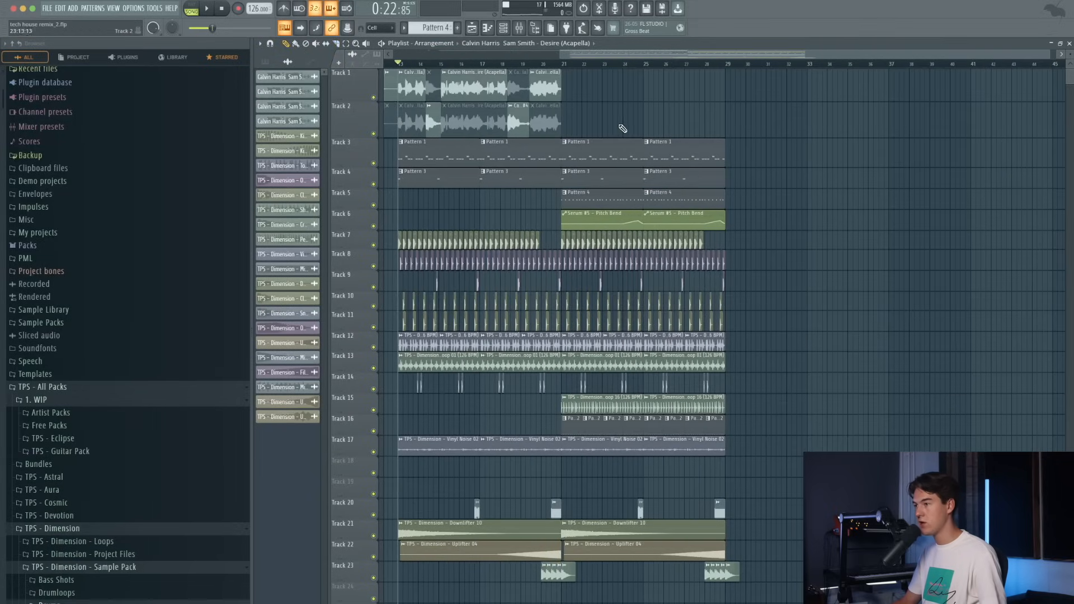
left_click_drag(622, 128, 398, 72)
key("ctrl+b")
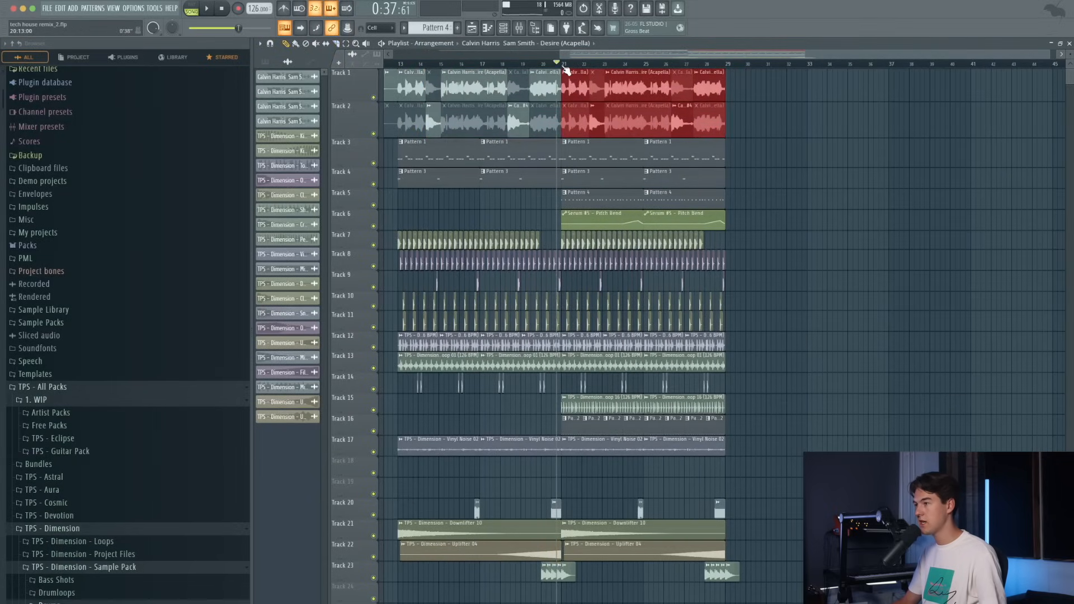
left_click(821, 164)
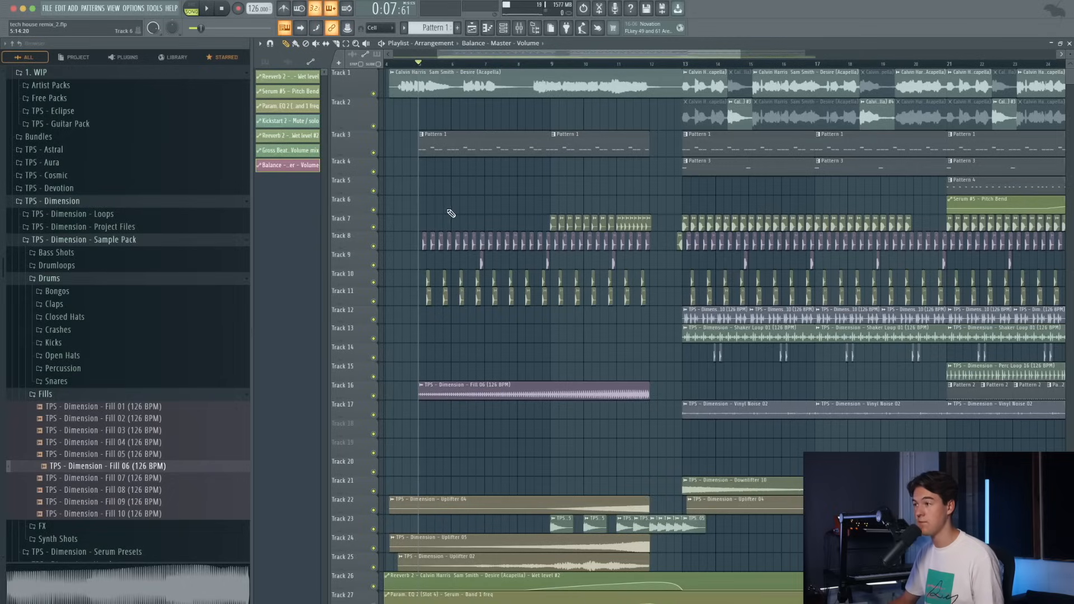
- Solo drum Tracks 8 to 11, play the build-up from bar 5 and unmute the Fill 06 loop on Track 16
scroll(450, 213, "up", 2, "ctrl")
left_click_drag(375, 301, 374, 247, "ctrl")
key("space")
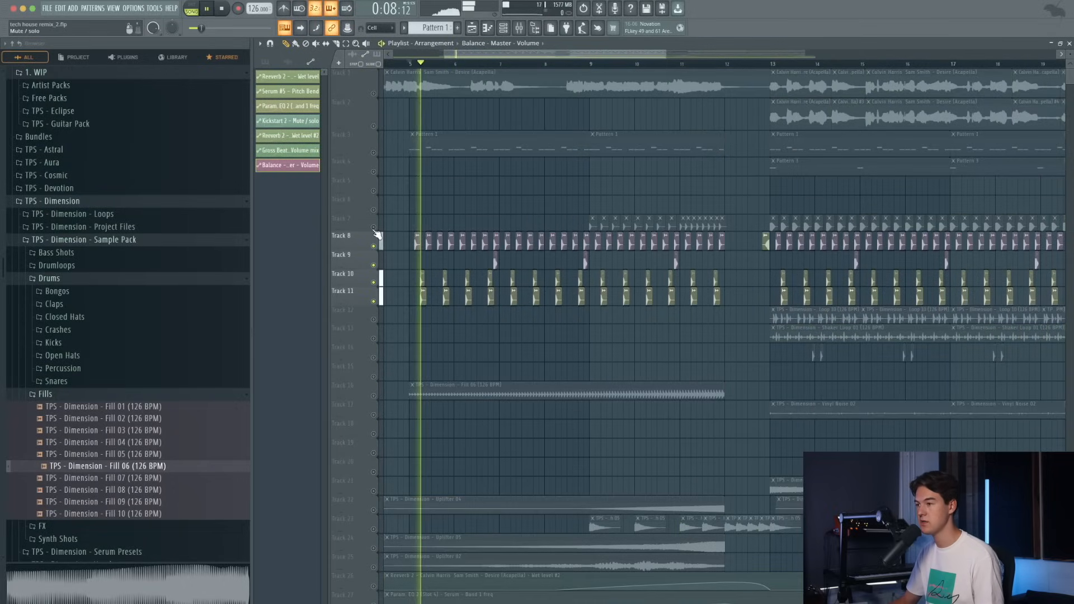
left_click(374, 396)
scroll(376, 396, "down", 4)
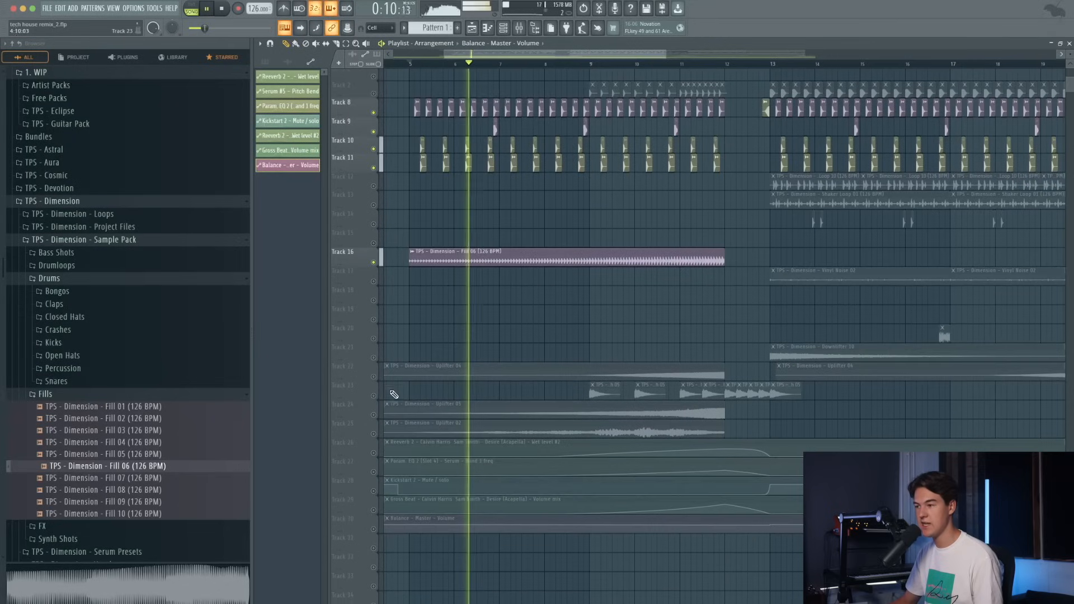
- Unmute the uplifters and crashes on Tracks 22 to 25, the kick on Track 7 and Pattern 1 on Track 3 during playback
left_click(375, 377)
left_click(374, 396)
left_click(374, 415)
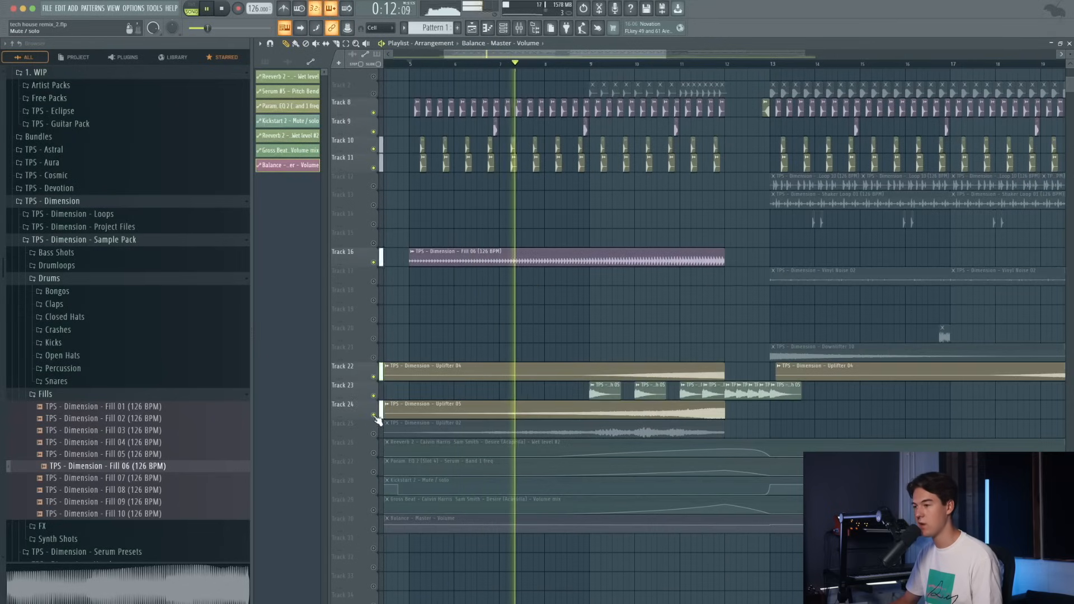
left_click(374, 433)
scroll(562, 206, "up", 1)
left_click(373, 132)
scroll(492, 193, "up", 3)
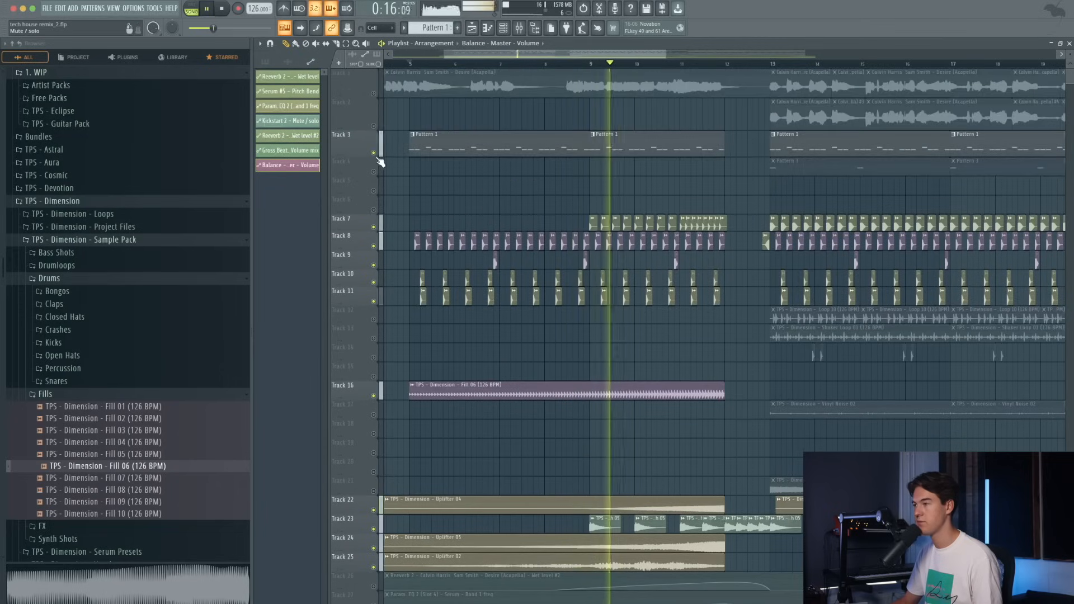
- Unmute the automation clips on Tracks 26 to 30 and play the build-up again from bar 5
scroll(492, 240, "down", 4)
scroll(498, 265, "down", 1)
left_click(374, 434)
key("space")
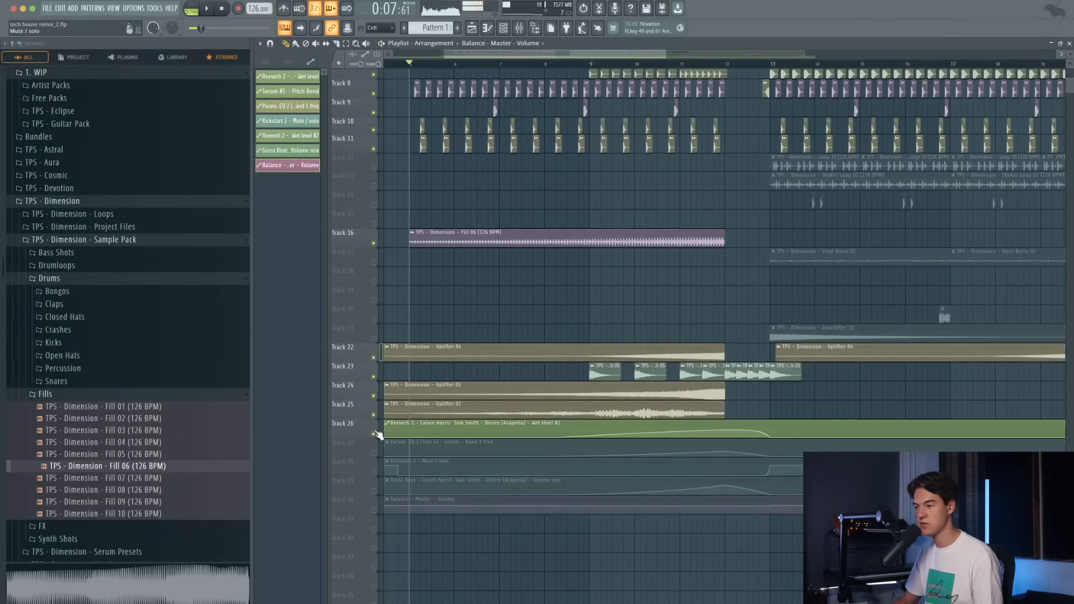
left_click(374, 452)
left_click(373, 472)
left_click(374, 491)
key("space")
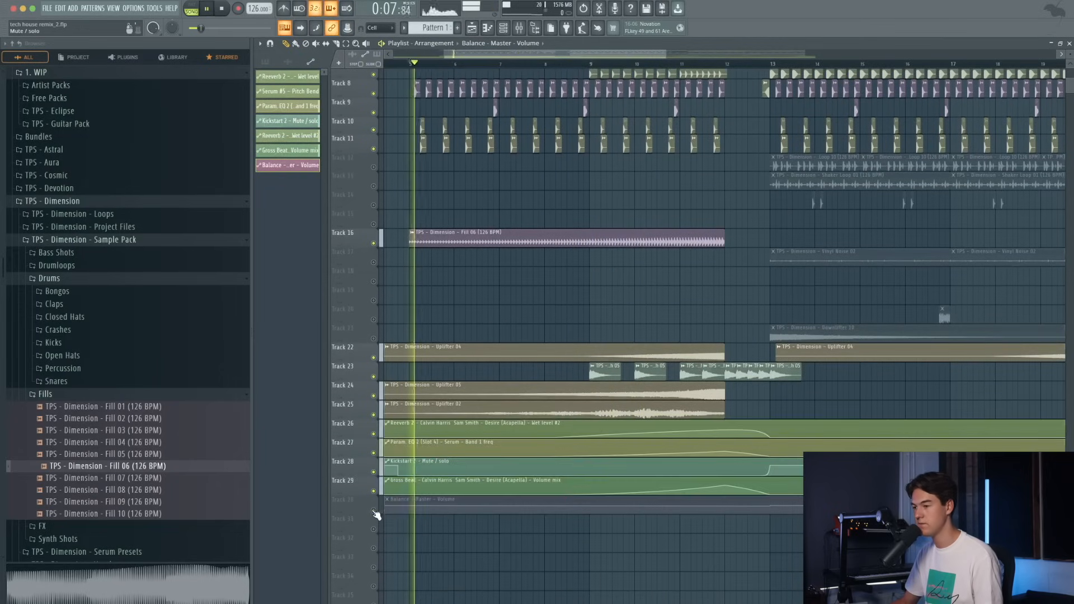
left_click(373, 510)
scroll(613, 72, "down", 1)
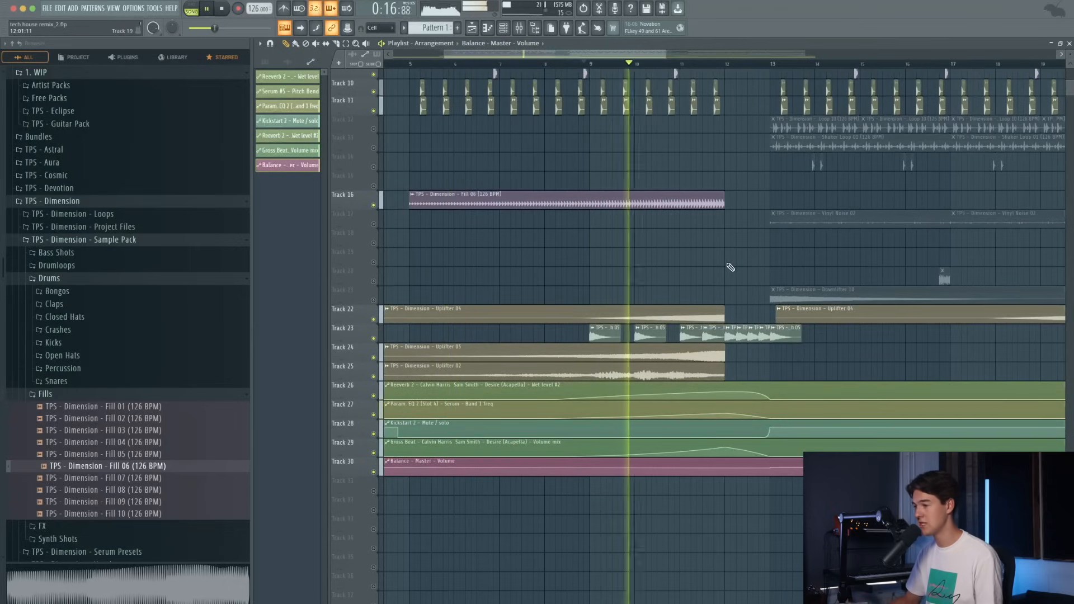
scroll(730, 268, "up", 2)
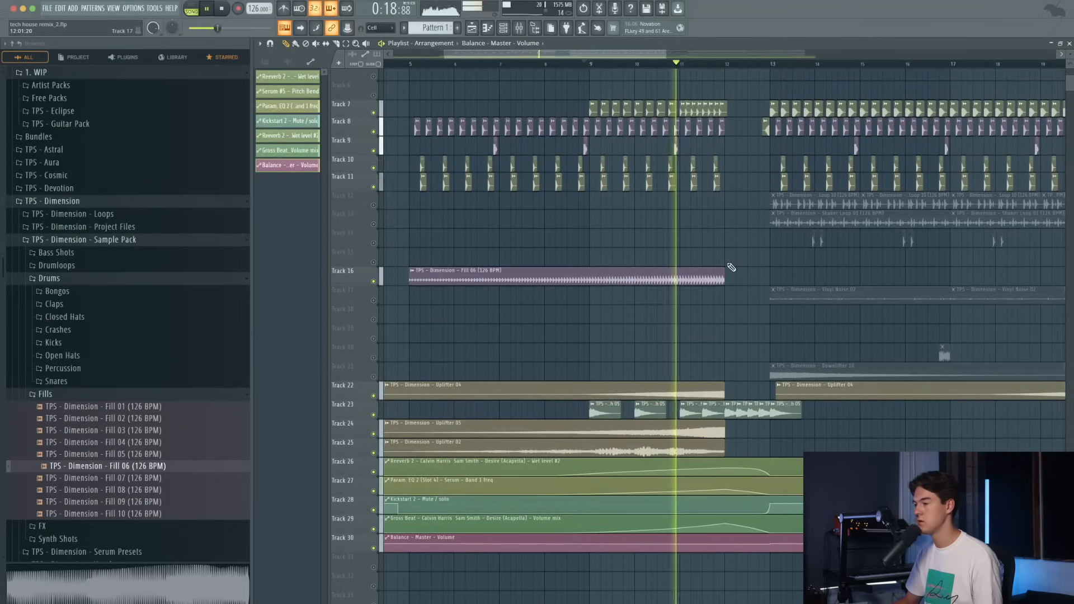
scroll(732, 267, "up", 2)
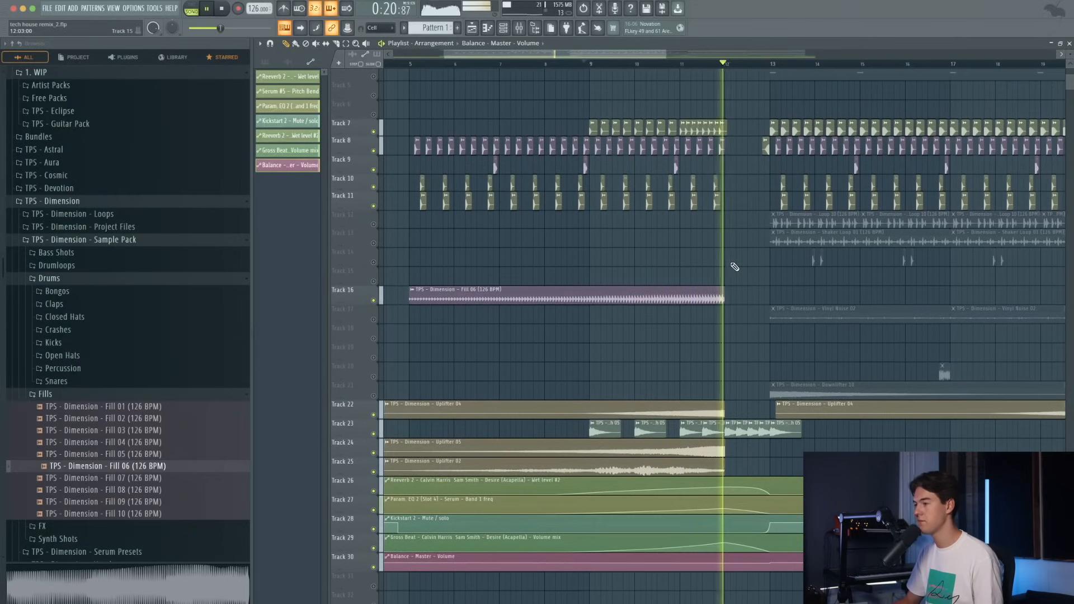
scroll(734, 267, "up", 2)
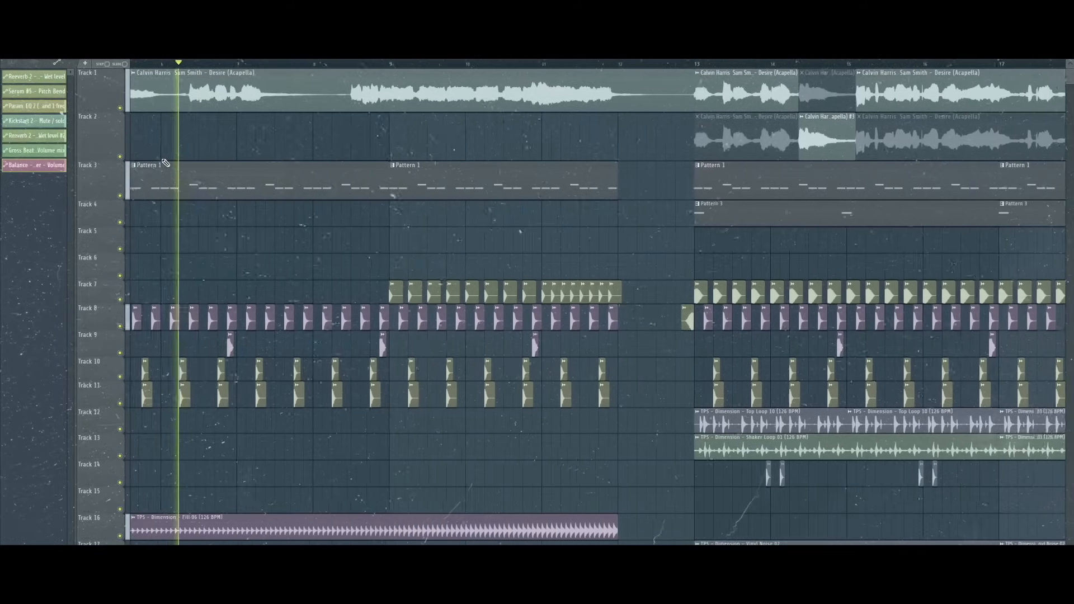
- Play the finished arrangement with all tracks active, from the build-up through the drop to its end at bar 29
scroll(163, 162, "up", 2)
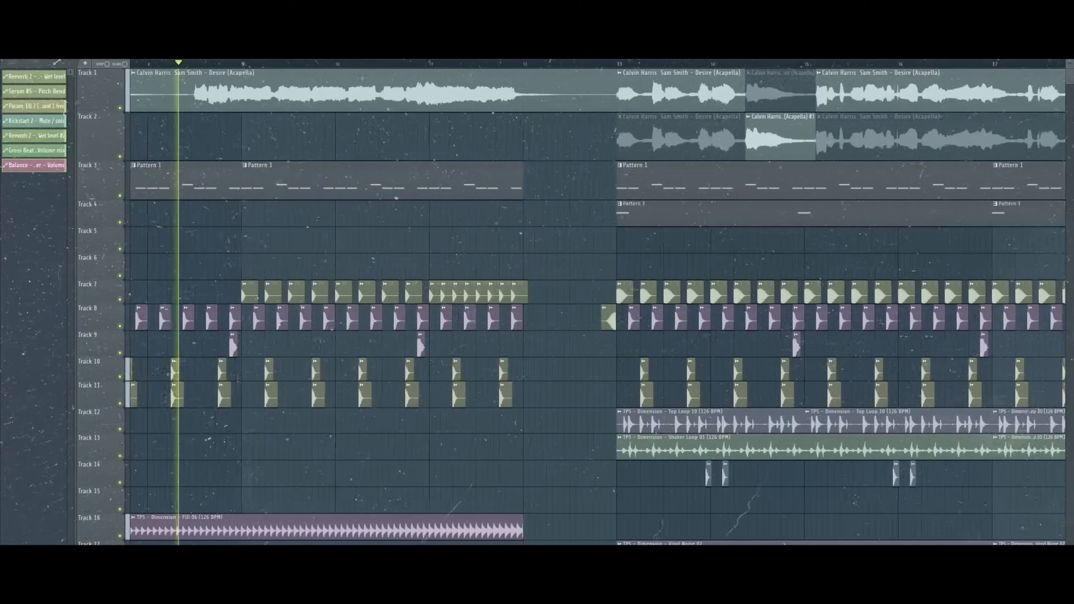
scroll(562, 158, "down", 3)
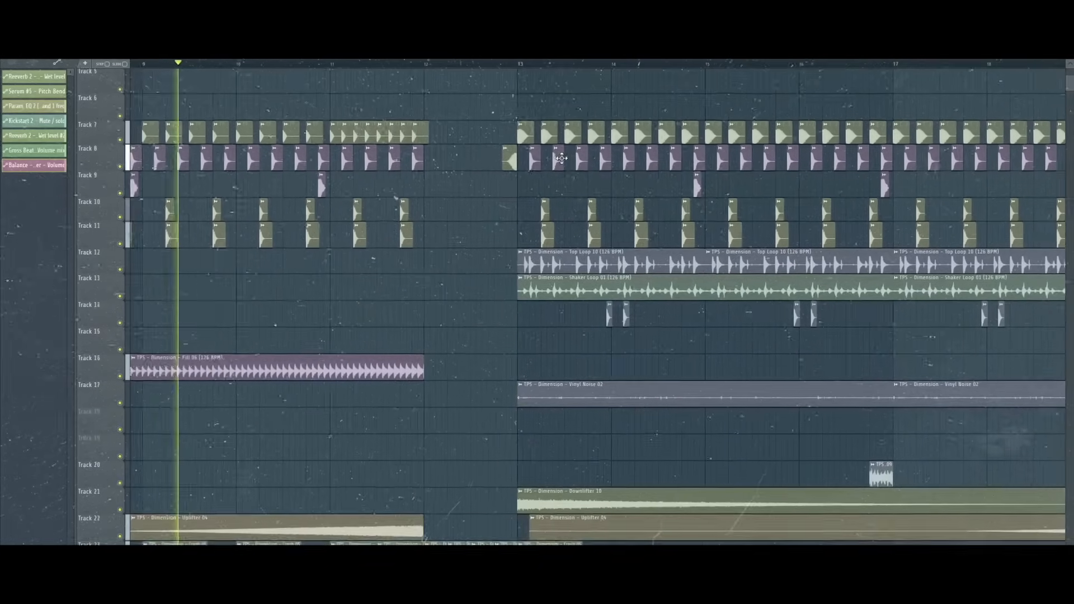
scroll(562, 159, "down", 6)
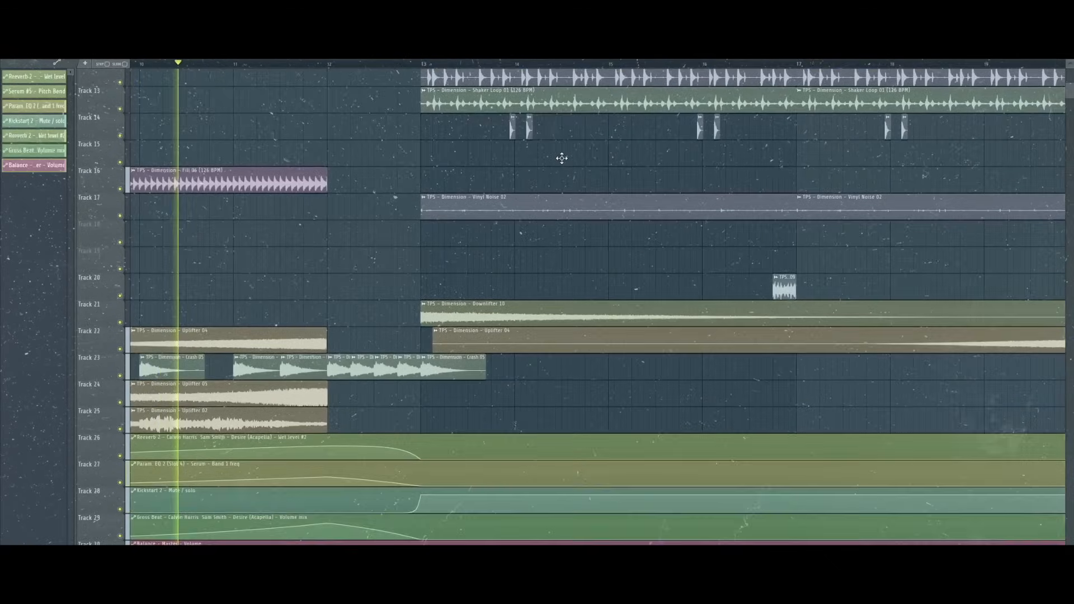
scroll(562, 158, "up", 9)
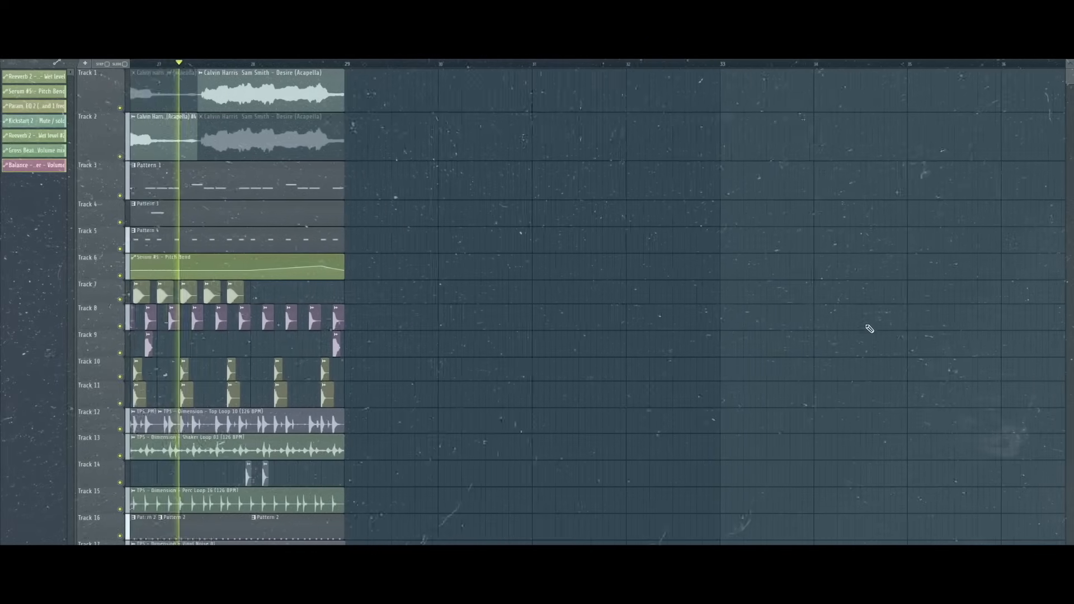
scroll(862, 325, "down", 1)
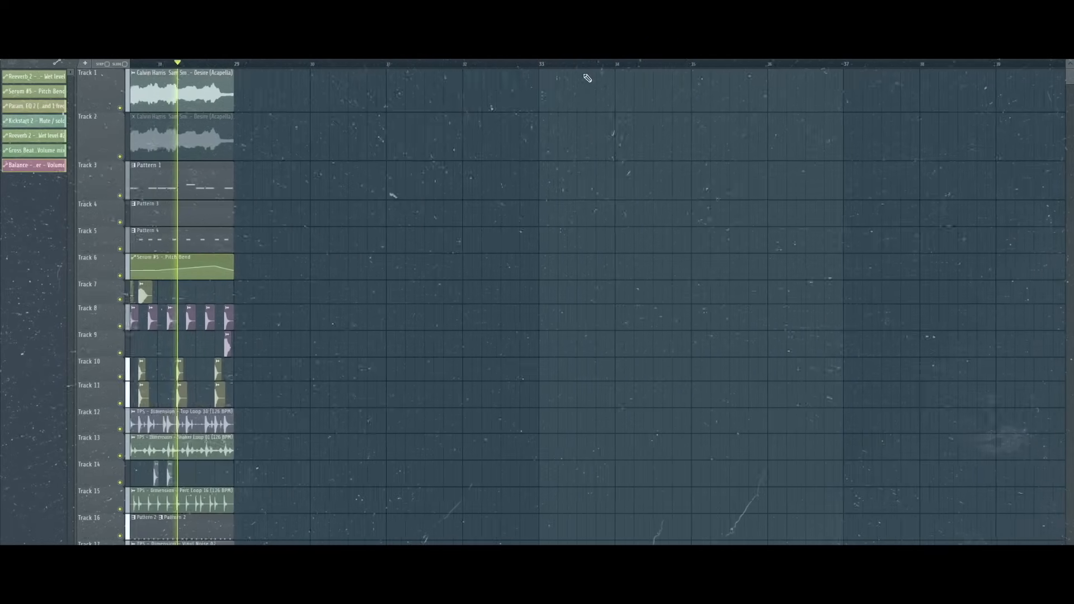
scroll(501, 296, "down", 1)
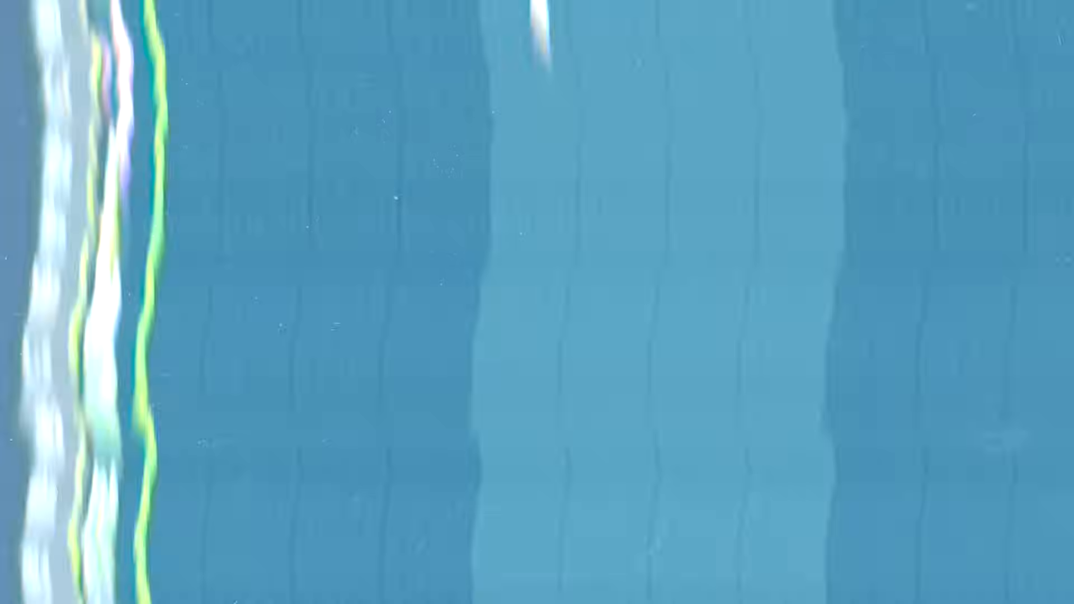